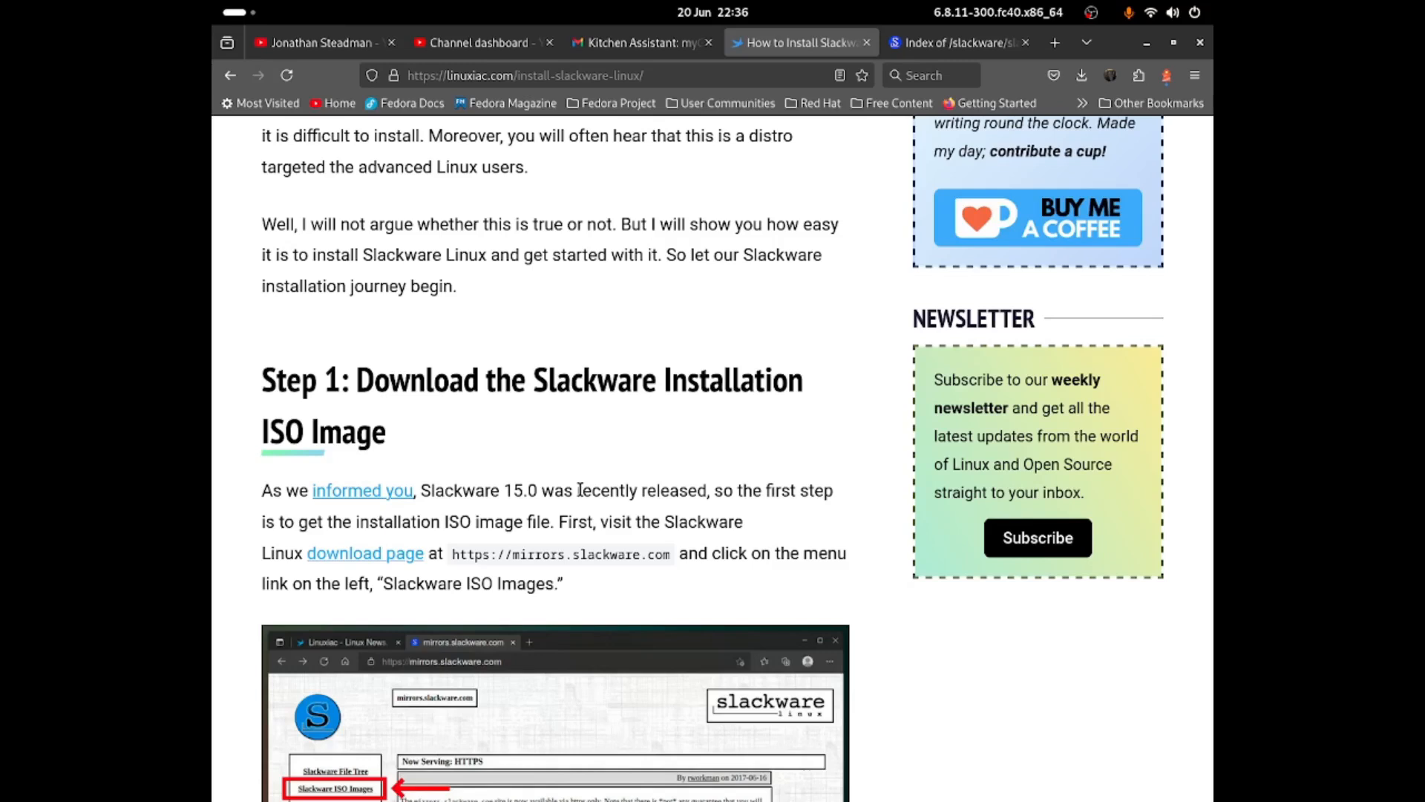
# - Copy the wget command for the Slackware 15.0 ISO from Step 1 of the installation guide
pyautogui.scroll(-7, 580, 490)
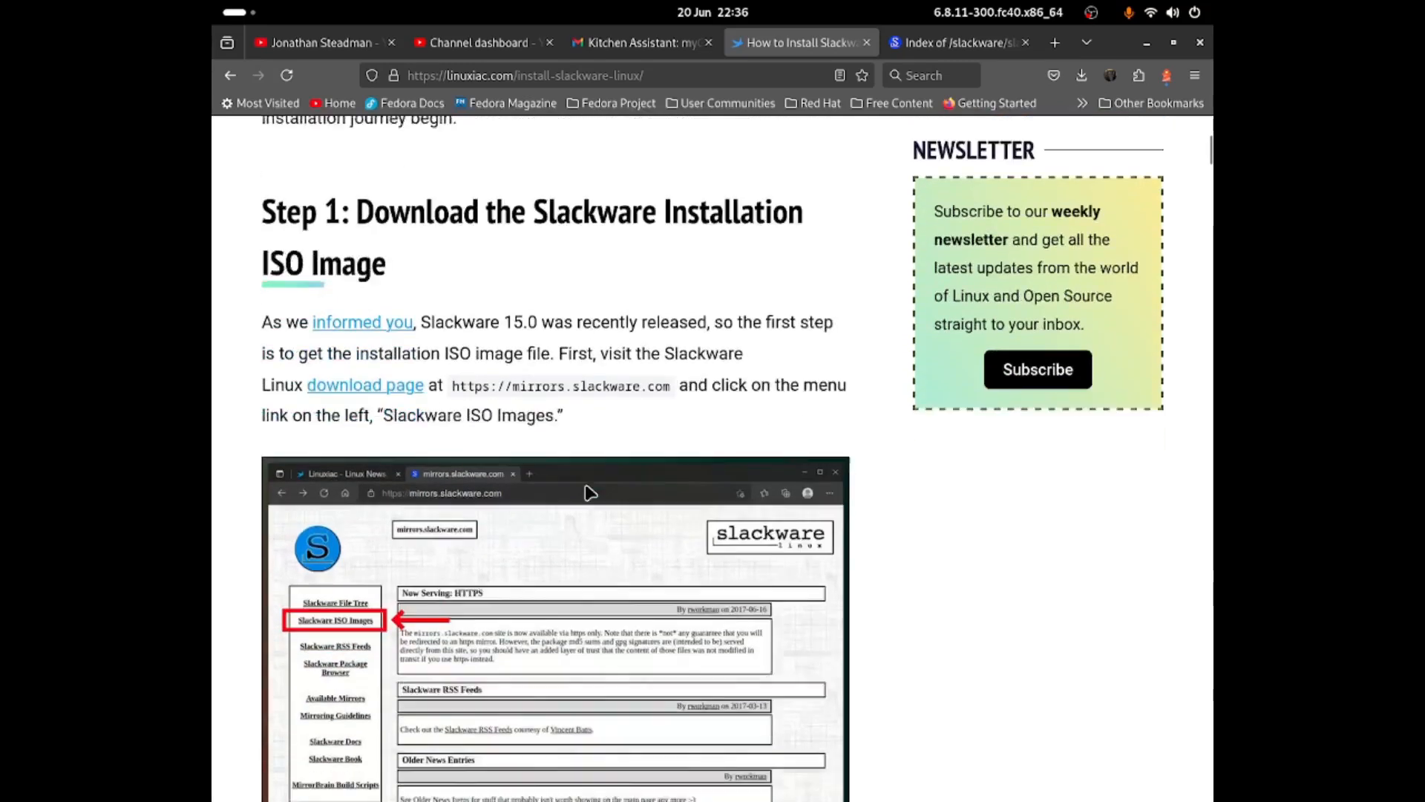
pyautogui.scroll(-10, 586, 493)
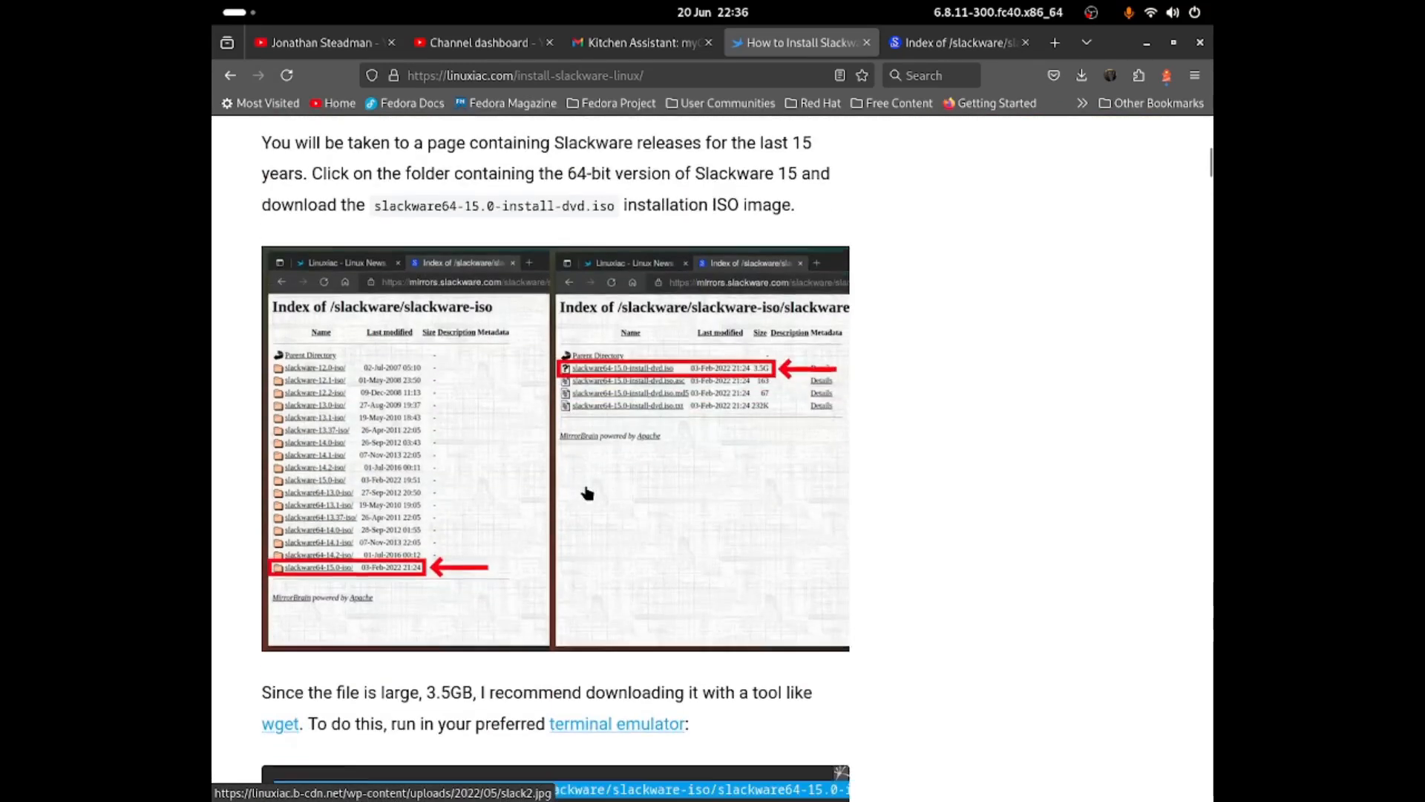
pyautogui.rightClick(660, 484)
pyautogui.click(671, 494)
# - Switch to the terminal and run the copied wget command in the Music directory to download slackware64-15.0-install-dvd.iso
pyautogui.moveTo(854, 800)
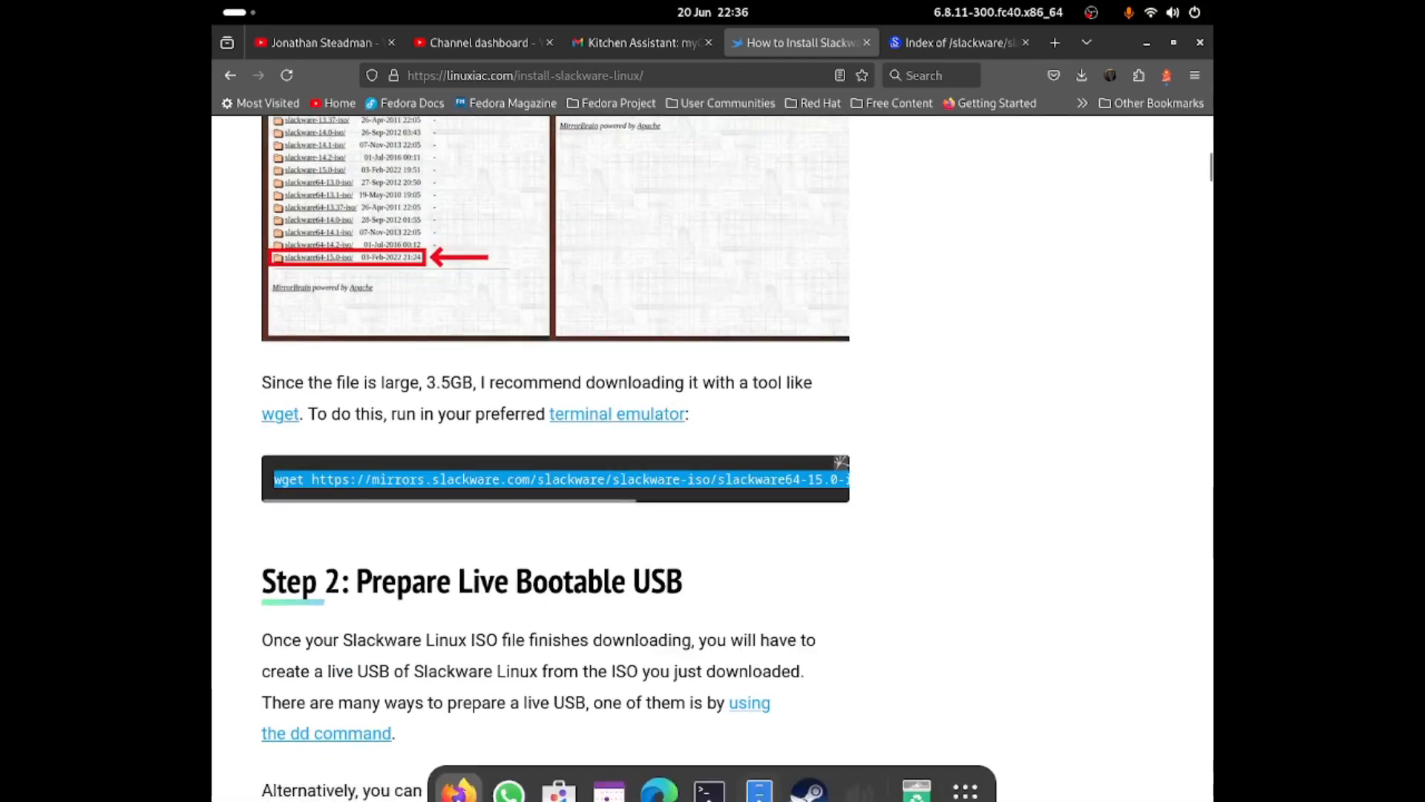
pyautogui.click(709, 767)
pyautogui.rightClick(746, 486)
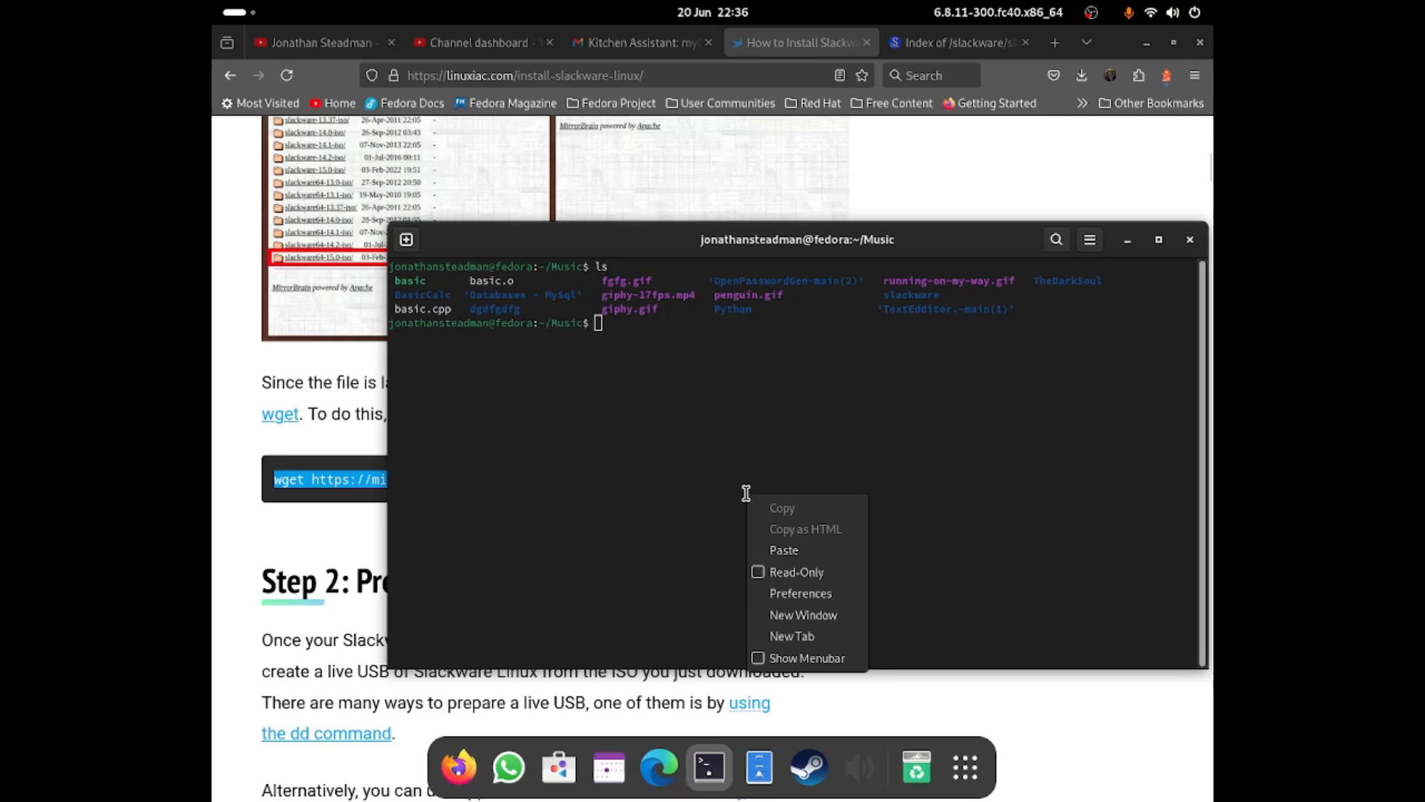
pyautogui.click(783, 547)
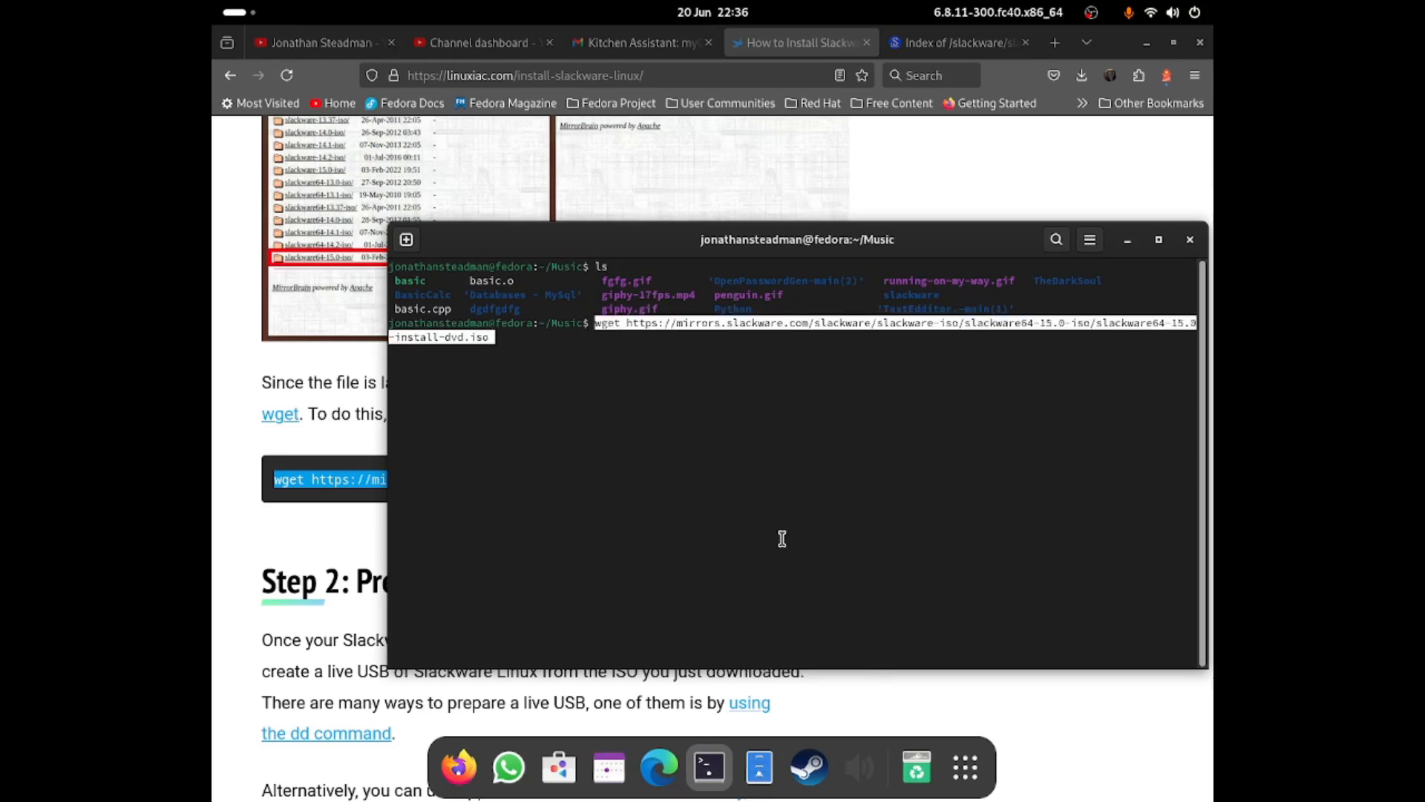
pyautogui.press('Return')
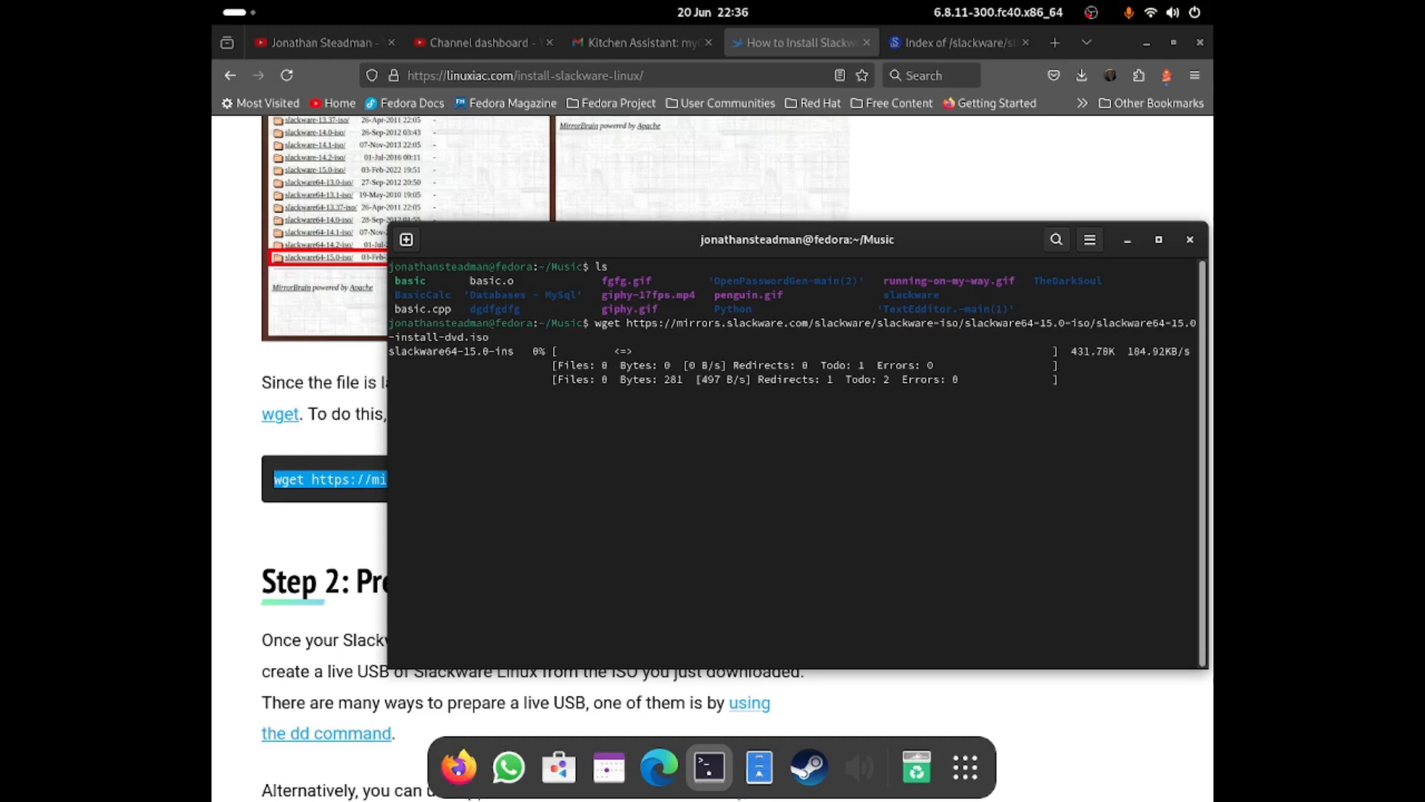
# - Return to the browser and, in the tab showing the Slackware mirror index, search google.com for "slackware"
pyautogui.click(362, 378)
pyautogui.scroll(10, 407, 472)
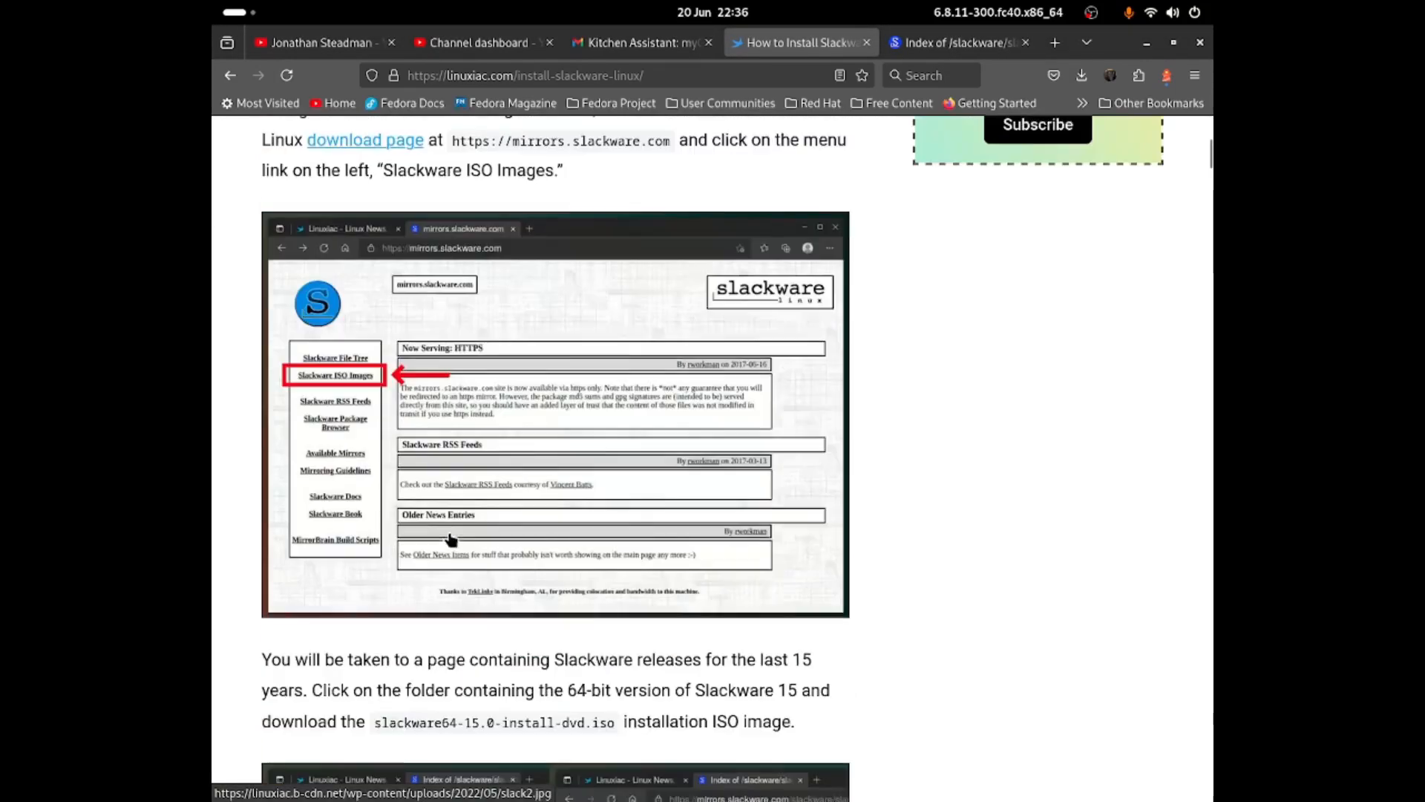
pyautogui.scroll(7, 450, 539)
pyautogui.click(907, 44)
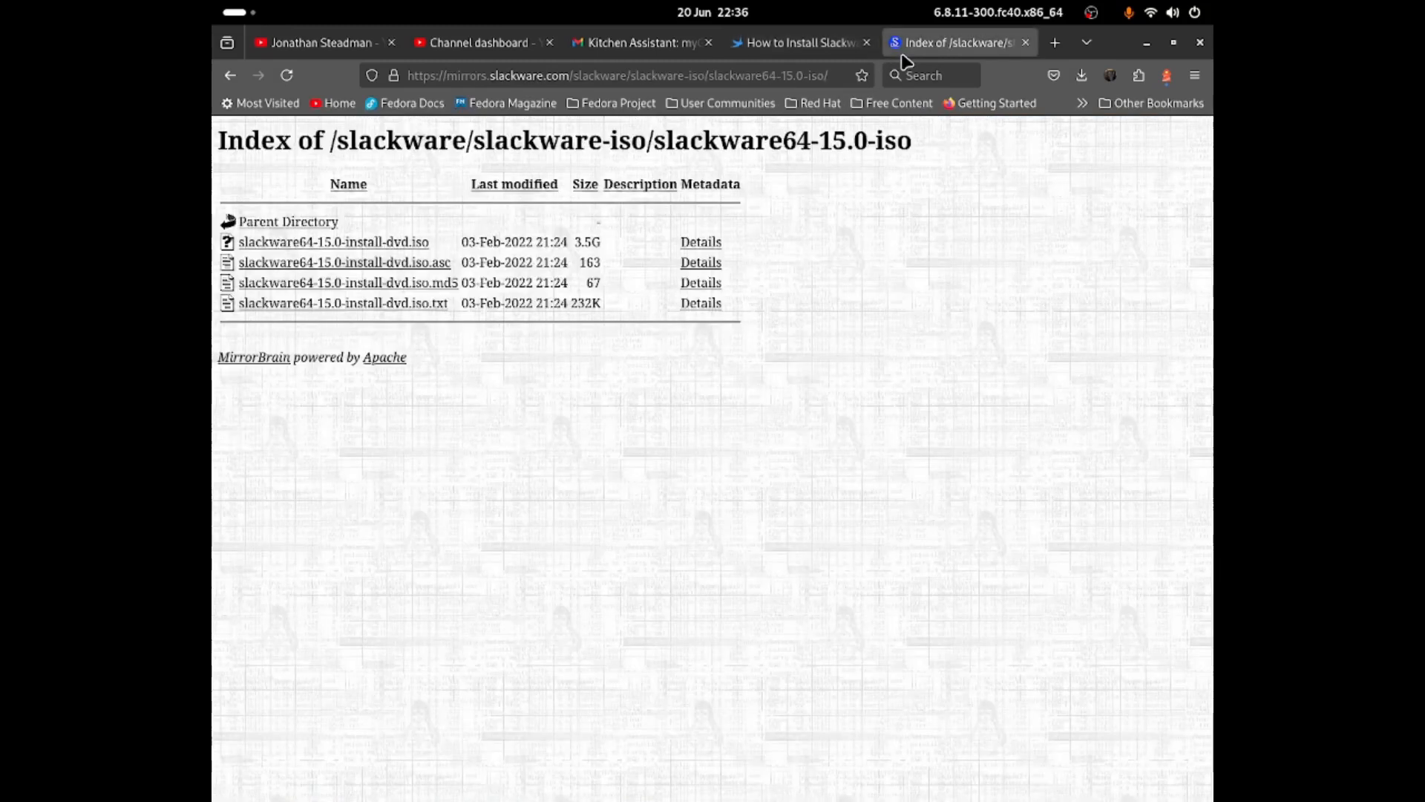
pyautogui.click(569, 75)
pyautogui.write('s')
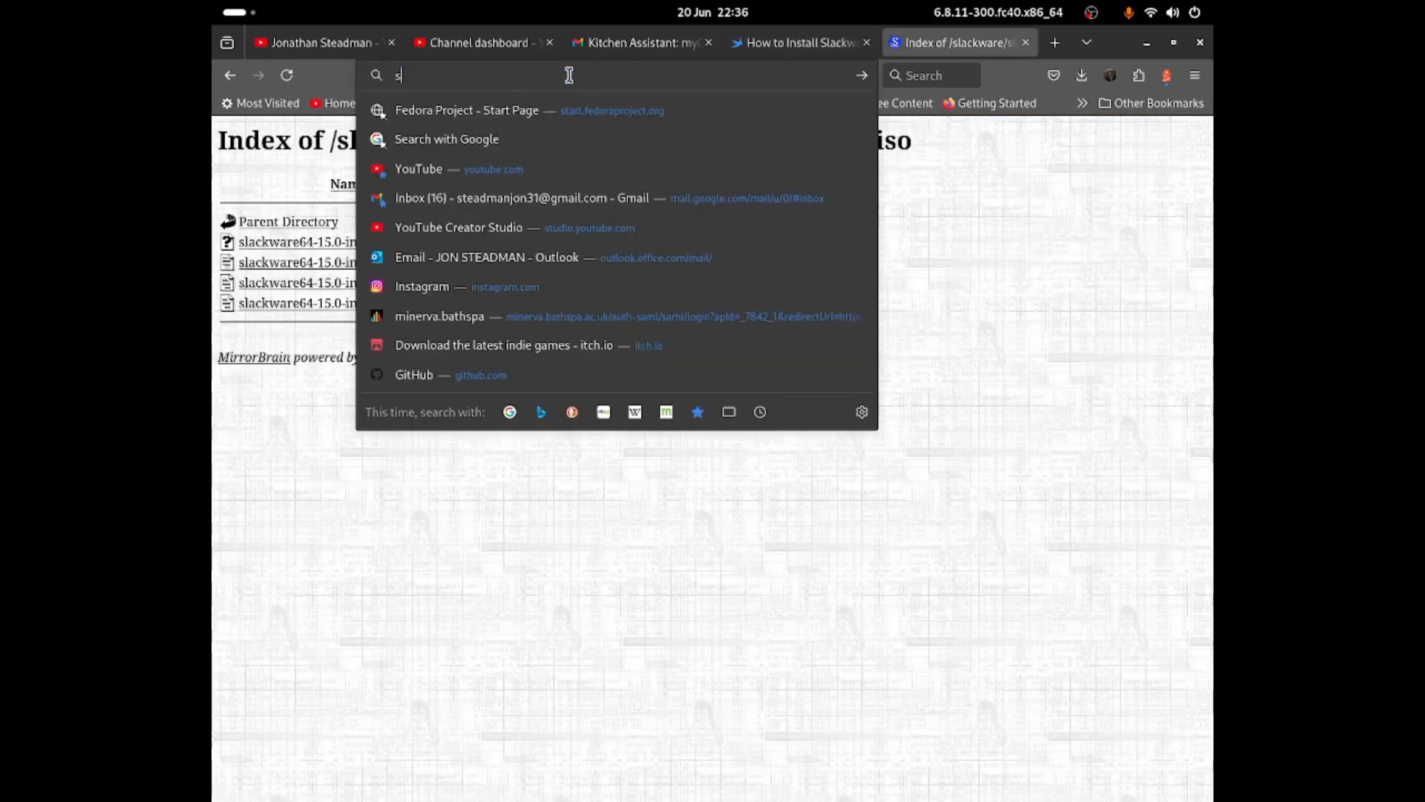
pyautogui.press('BackSpace')
pyautogui.press('BackSpace')
pyautogui.write('google.com')
pyautogui.press('Return')
pyautogui.write('slackware')
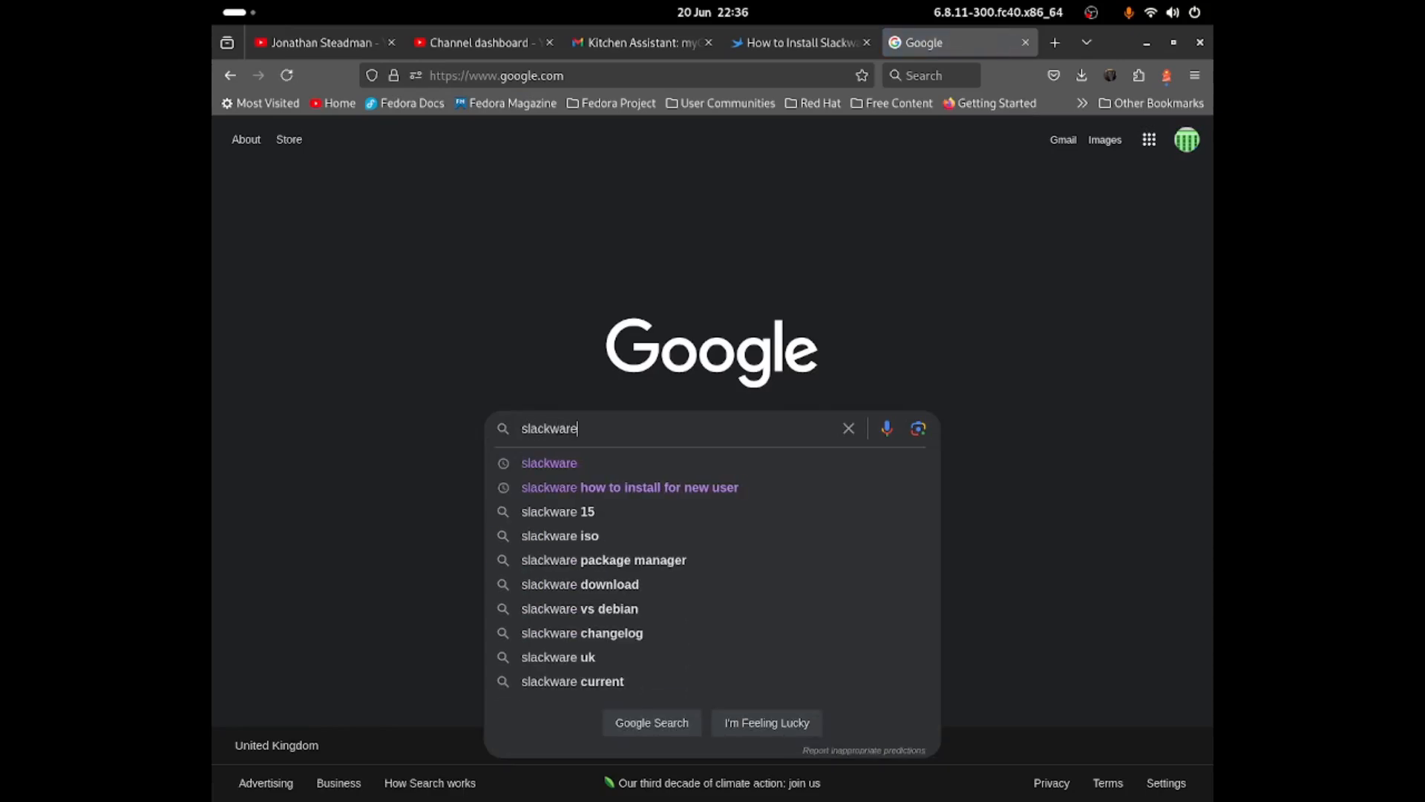
pyautogui.press('Return')
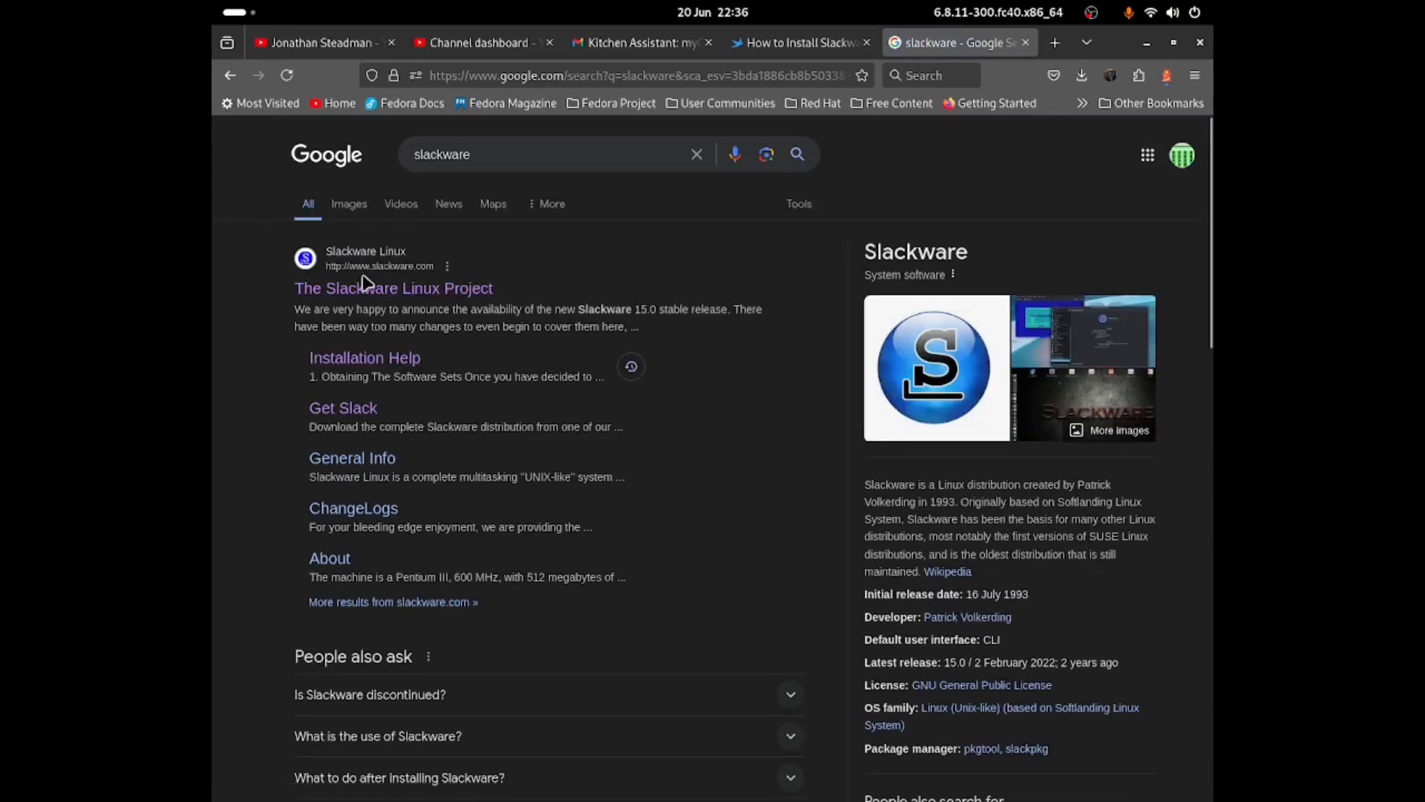
# - Go from The Slackware Linux Project site through its Get Slack mirrors and ISO images to the slackware64-15.0-iso folder
pyautogui.click(367, 285)
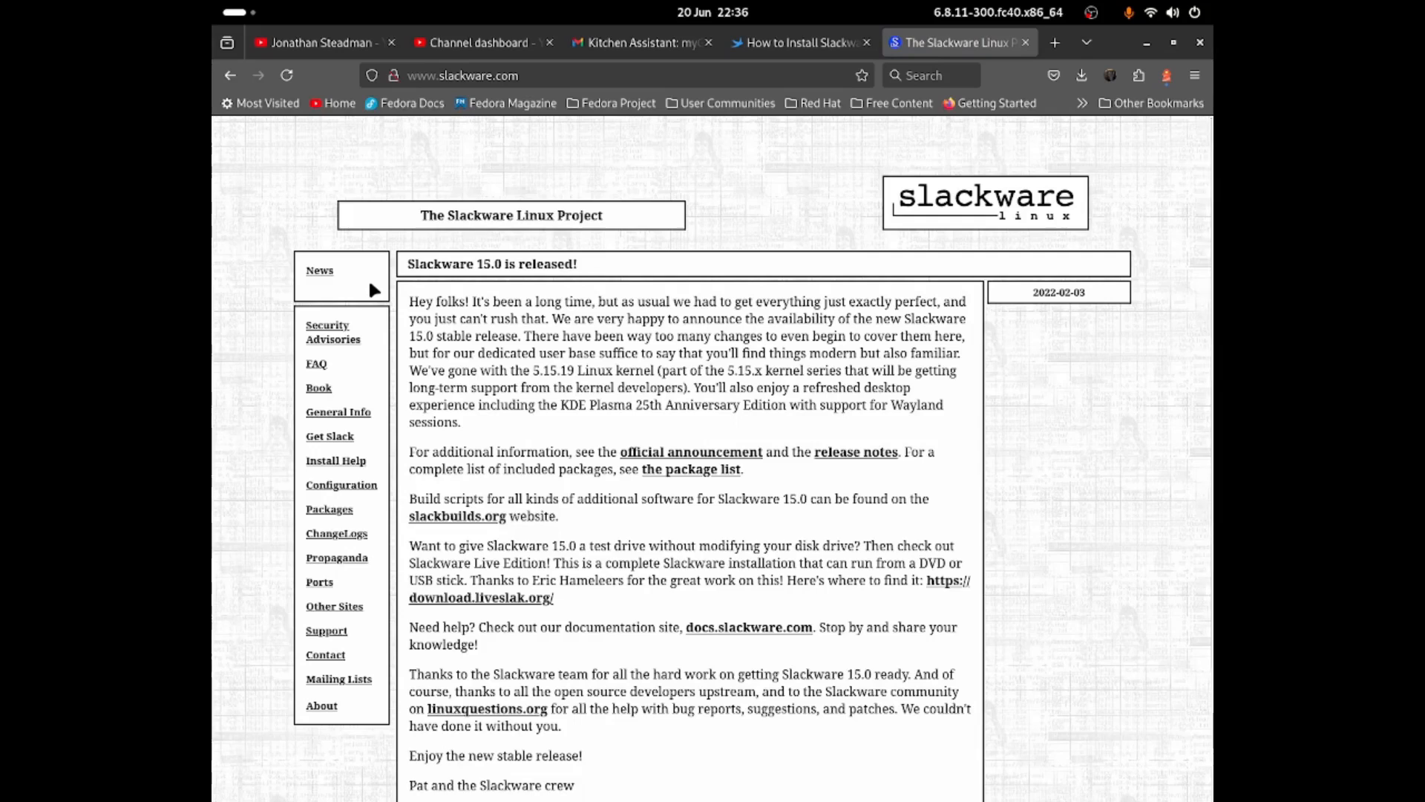
pyautogui.click(340, 439)
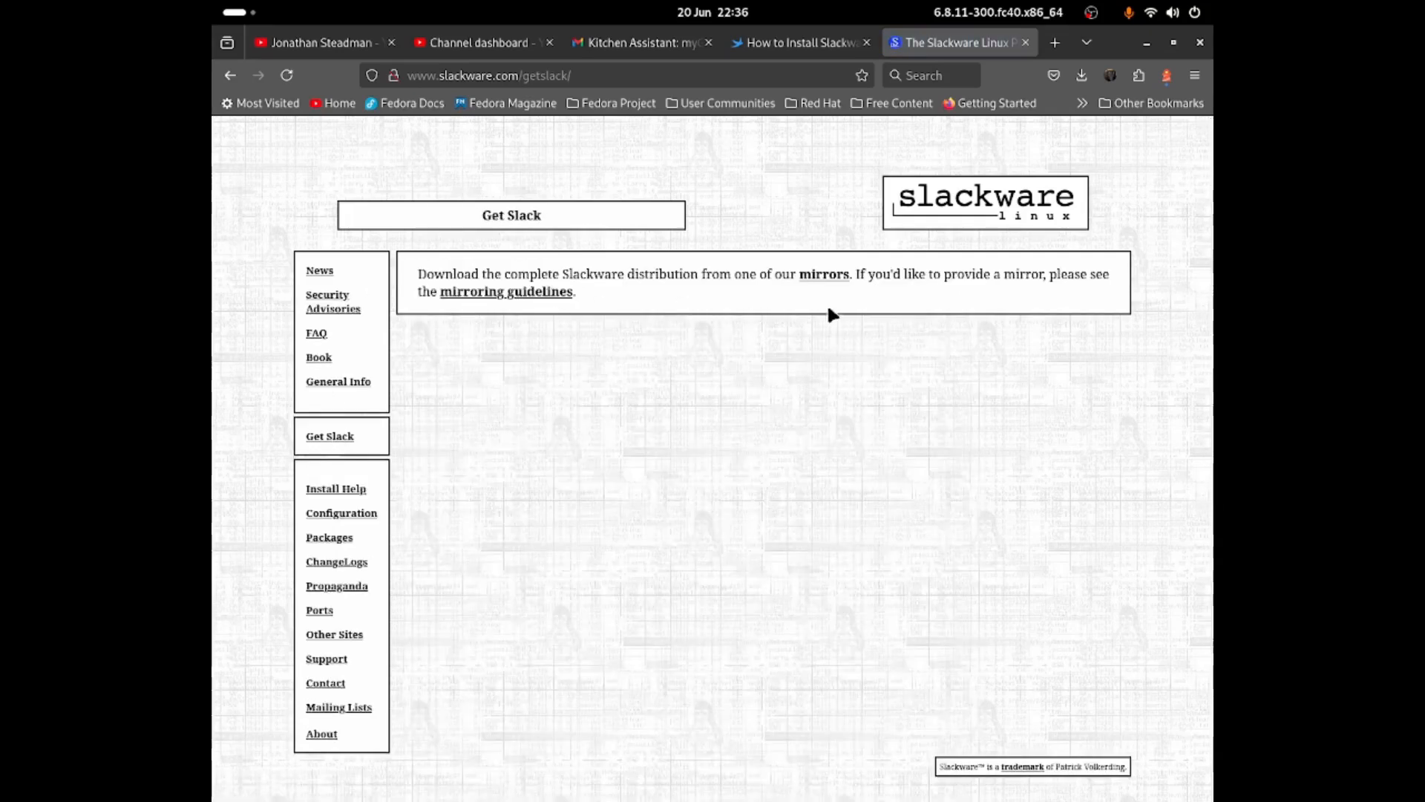
pyautogui.click(830, 282)
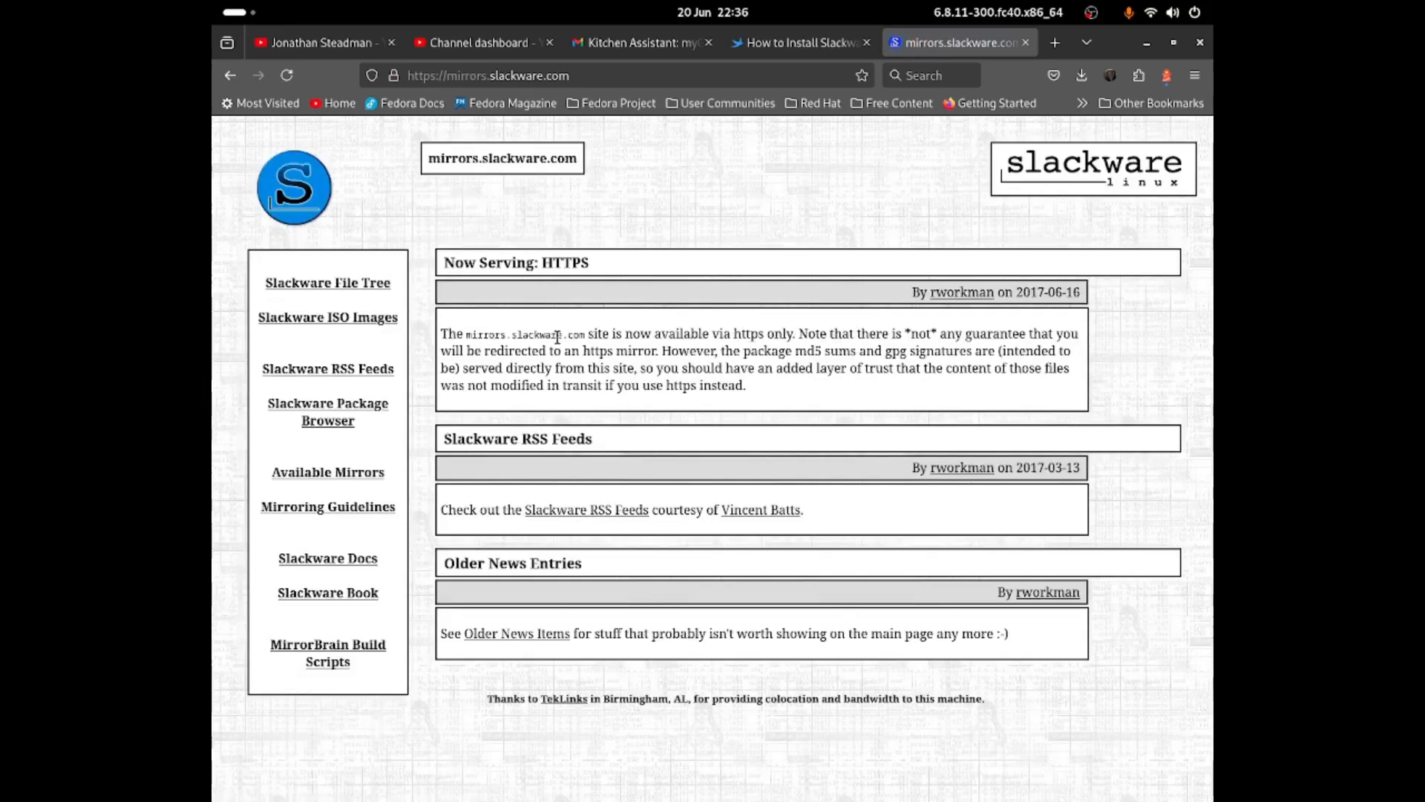
pyautogui.click(378, 326)
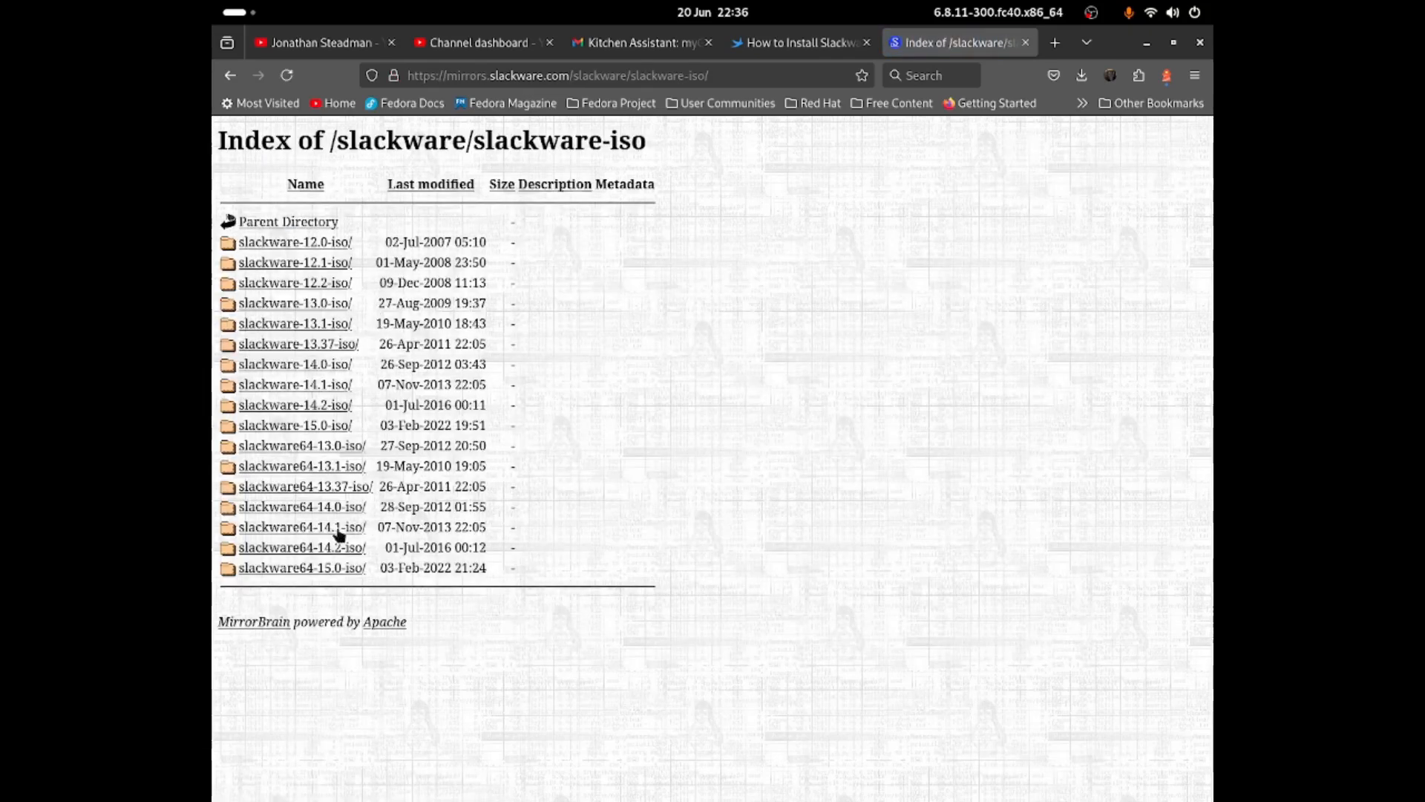
pyautogui.click(303, 572)
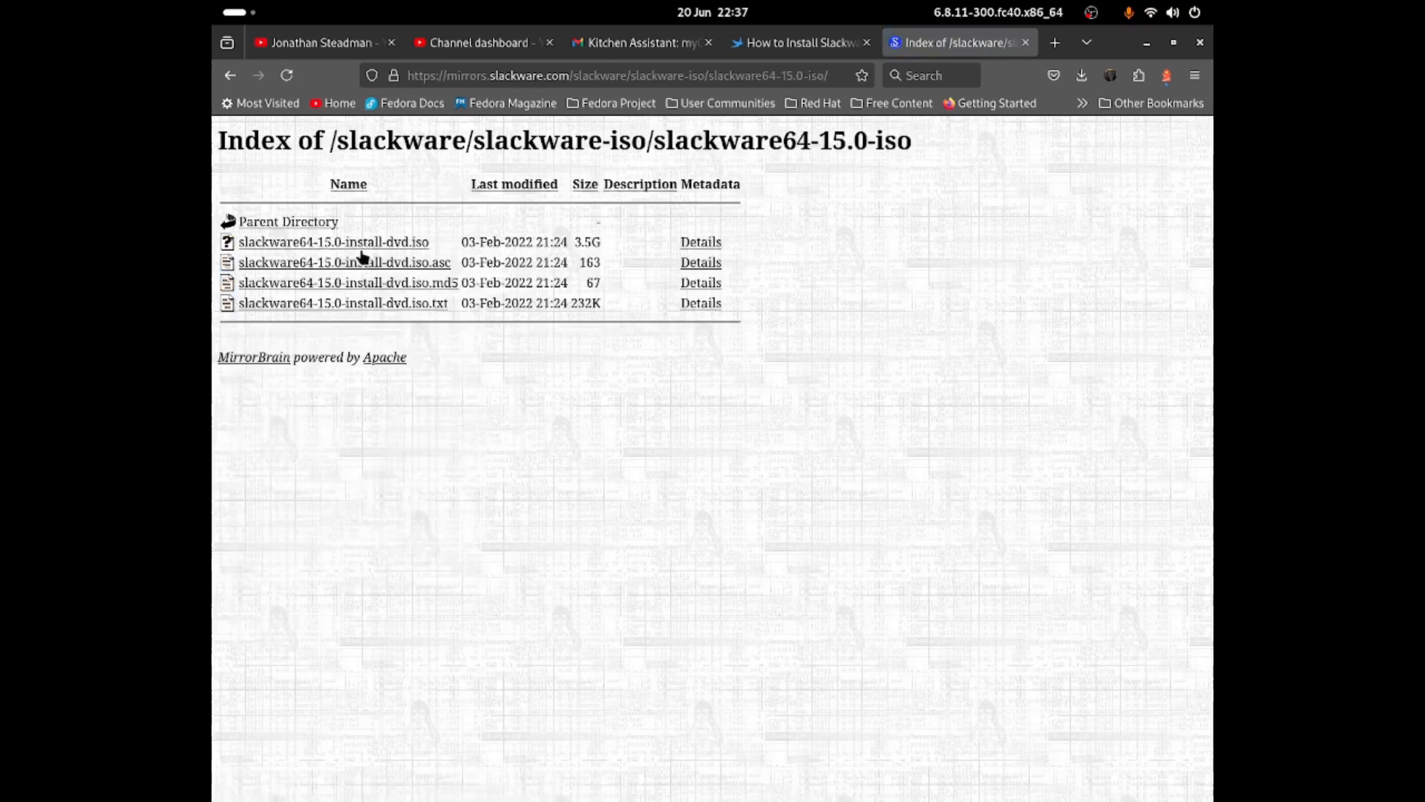
# - Start downloading slackware64-15.0-install-dvd.iso in the browser and cancel that download
pyautogui.click(361, 247)
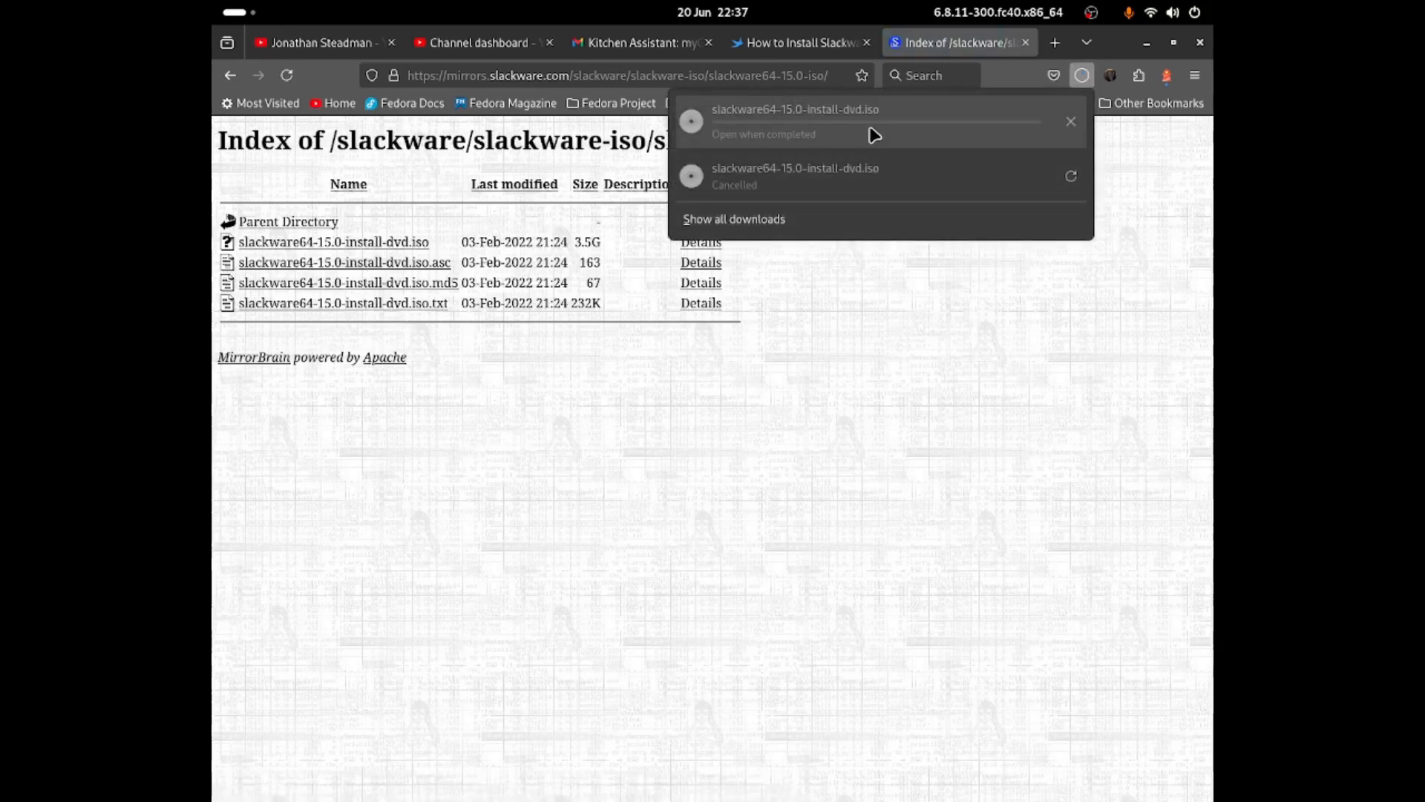
pyautogui.click(1071, 122)
pyautogui.click(534, 502)
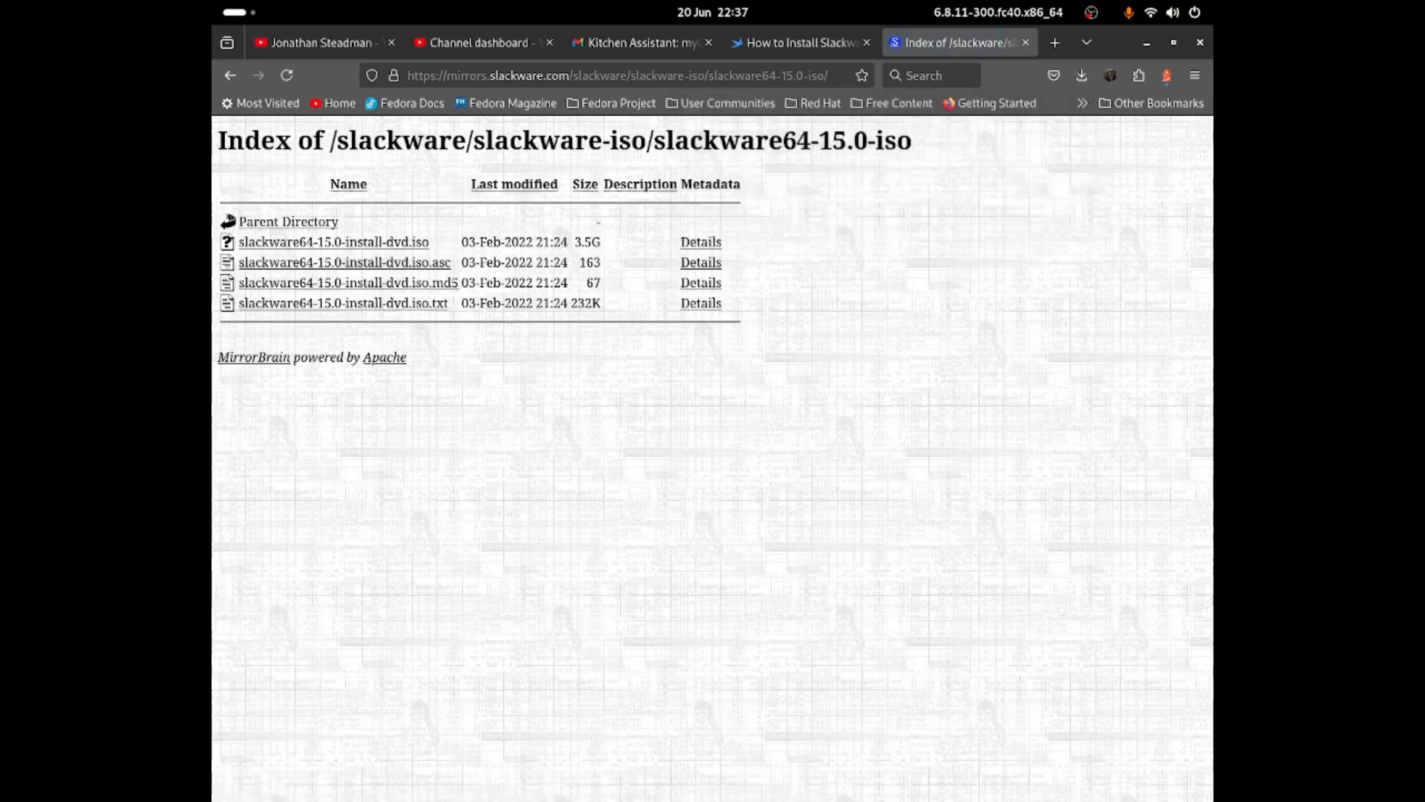
# - Switch to the terminal and check the progress of the wget download
pyautogui.moveTo(709, 794)
pyautogui.click(709, 768)
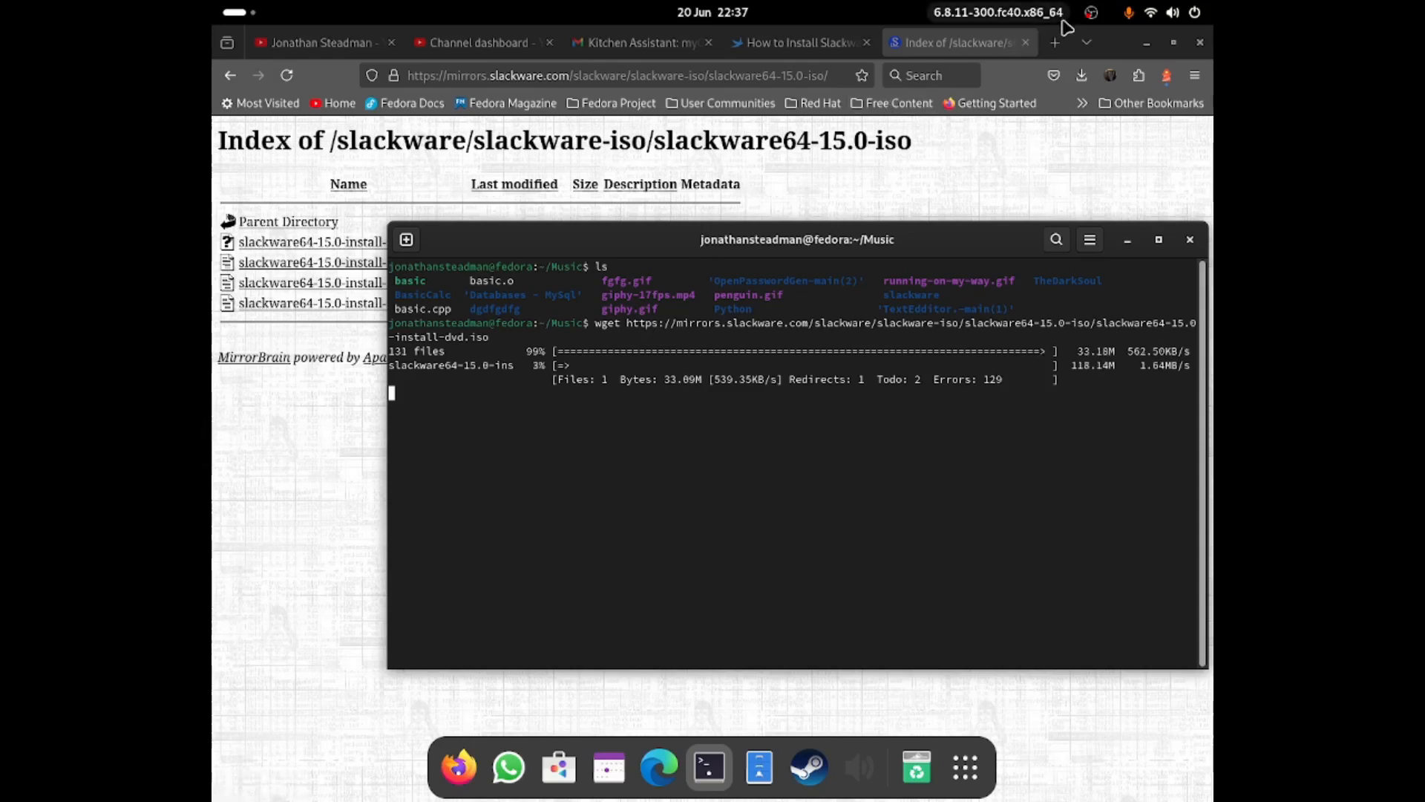
pyautogui.click(1090, 12)
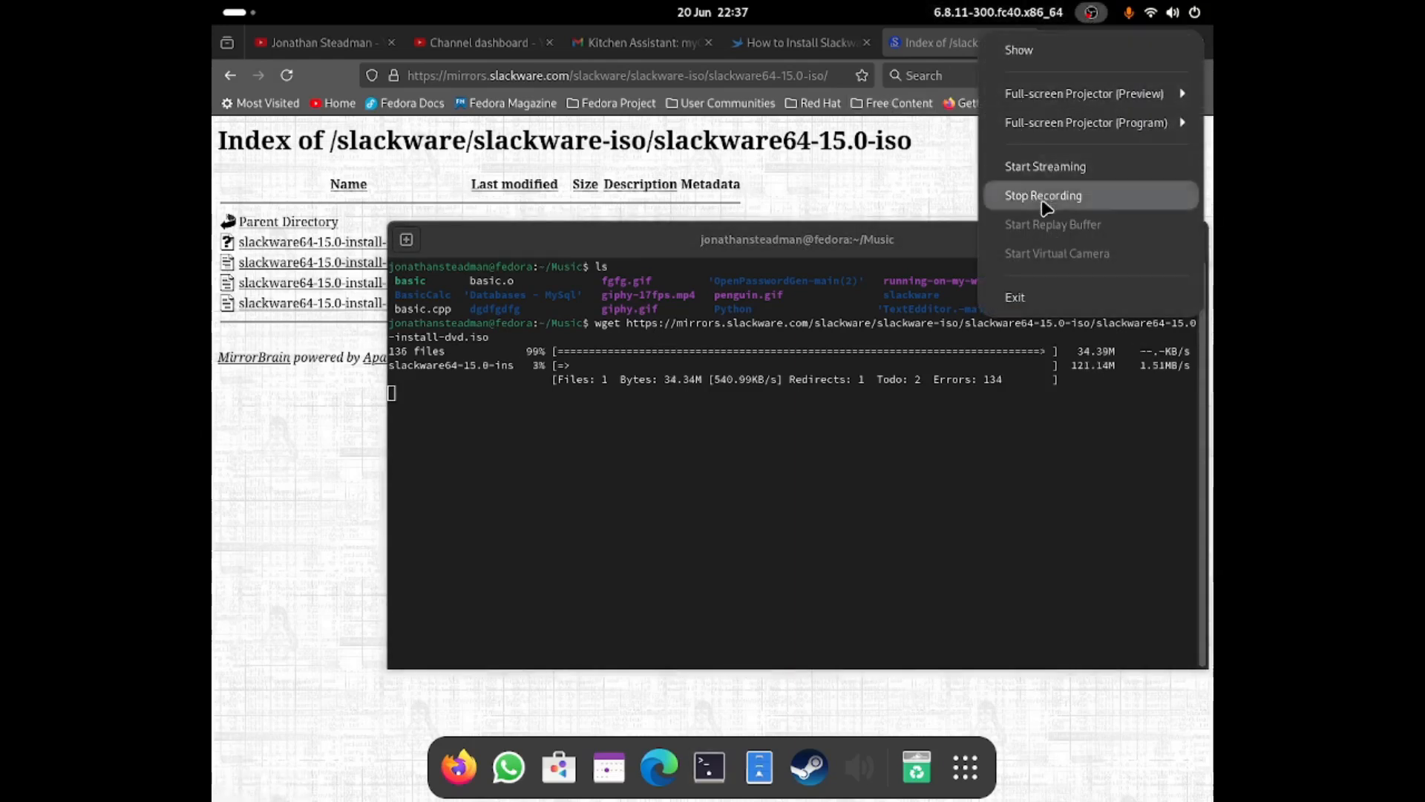
pyautogui.click(1042, 195)
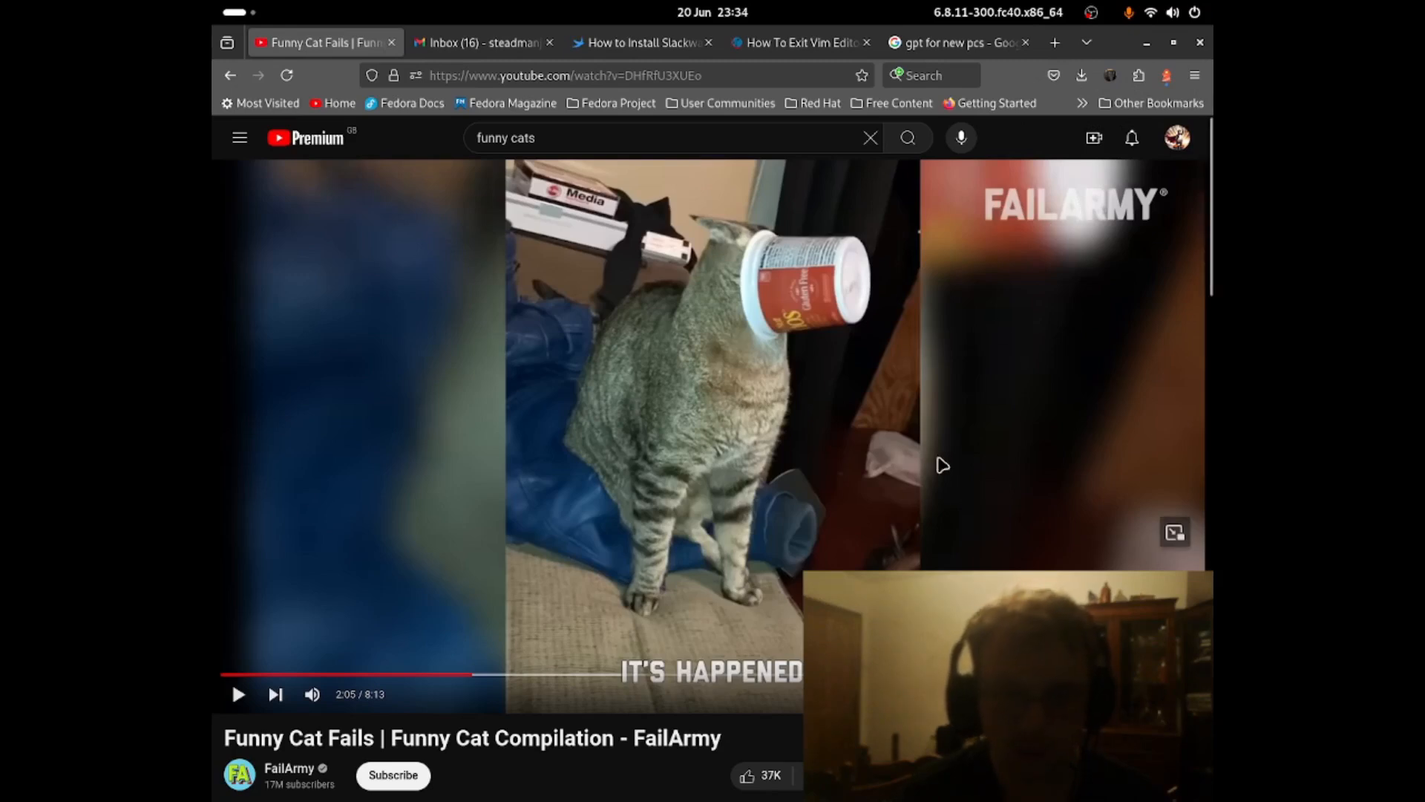
# - Check the downloaded Slackware ISO in the file manager's Music folder and close the terminal used for the wget download
pyautogui.moveTo(834, 787)
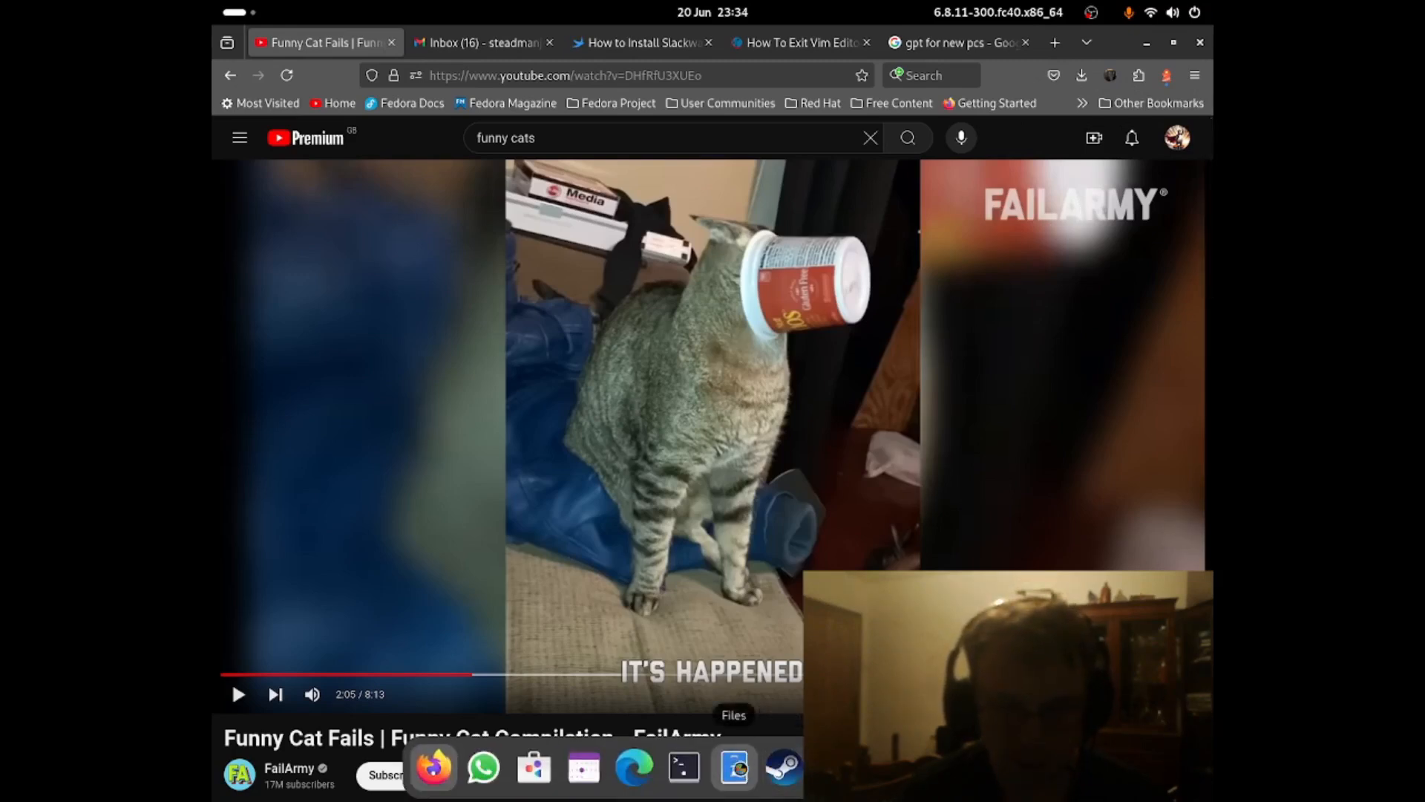
pyautogui.click(734, 766)
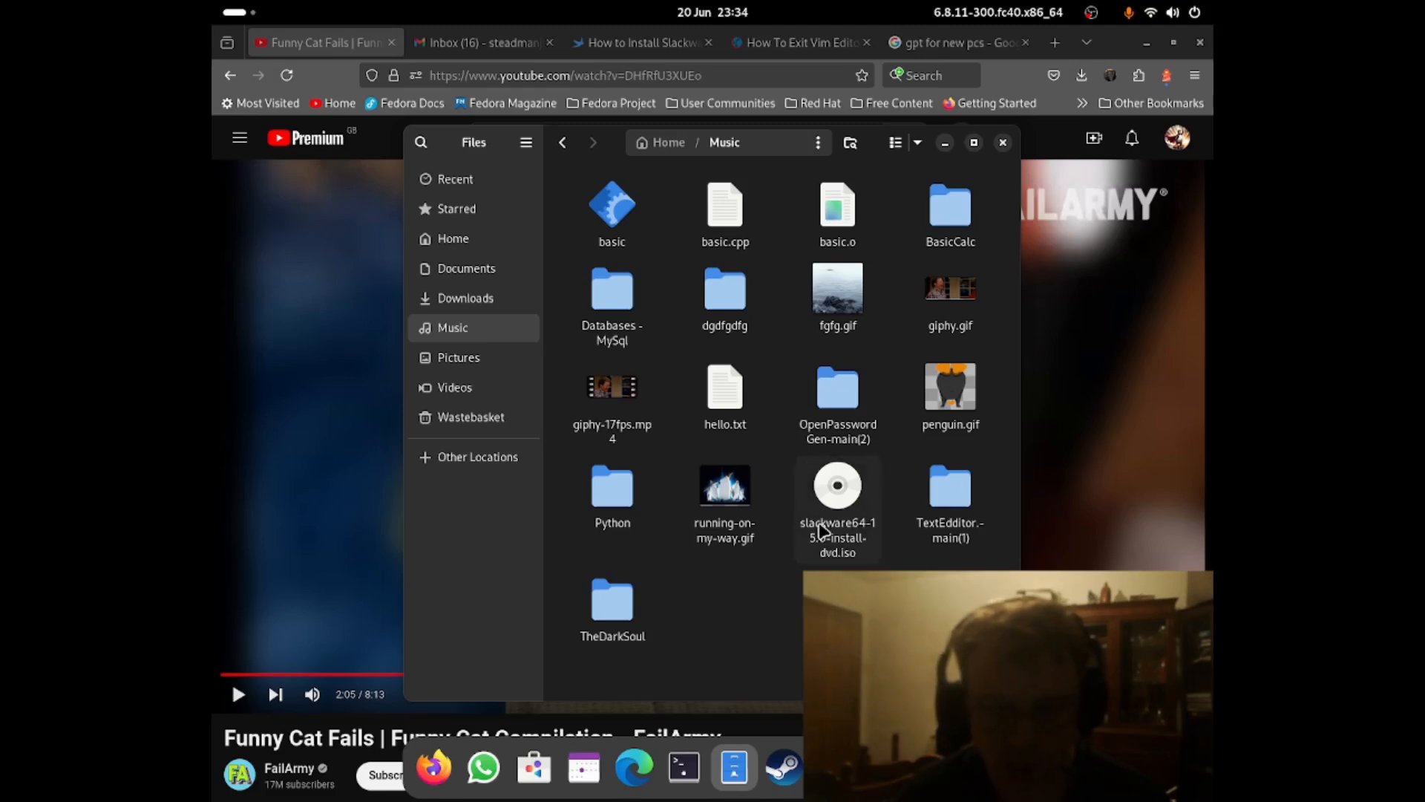
pyautogui.click(688, 781)
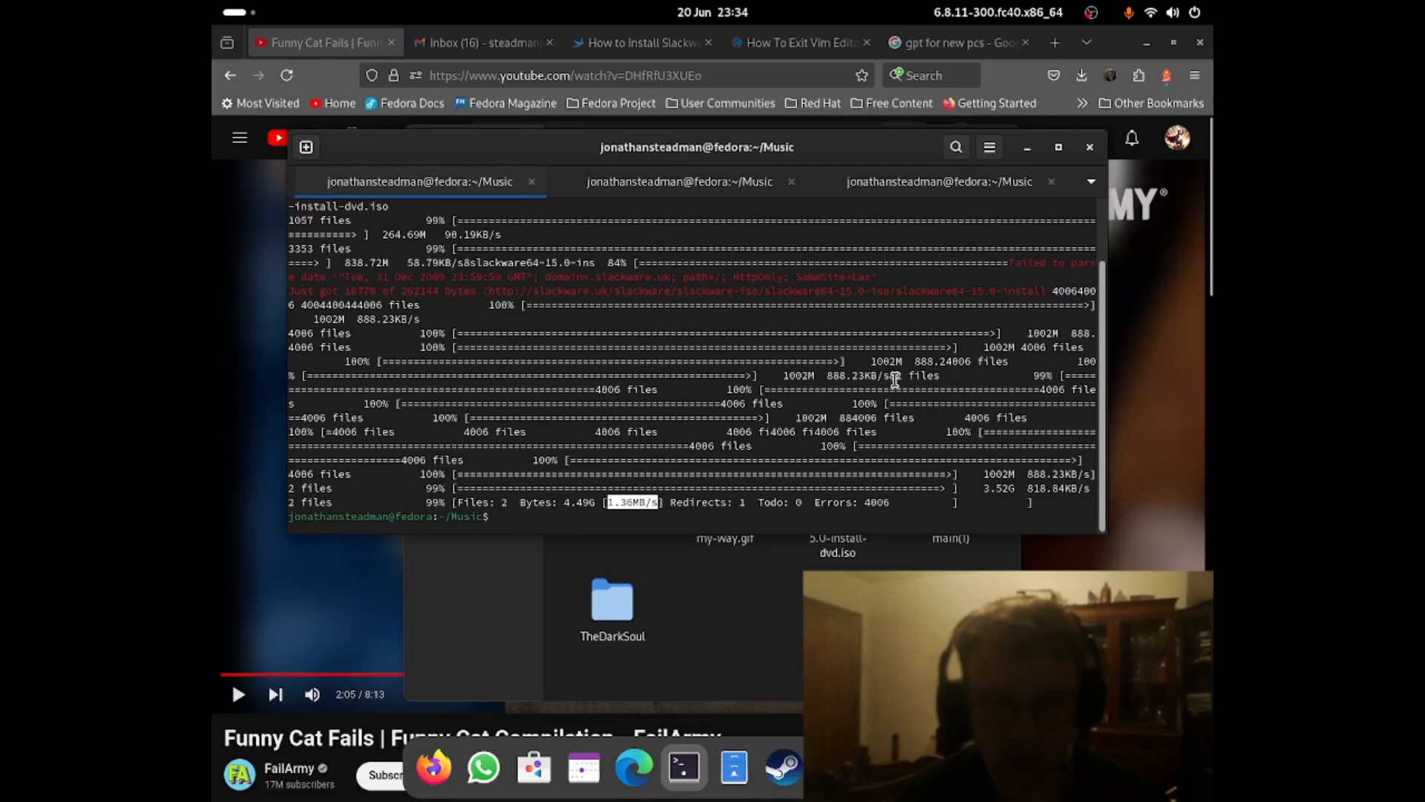
pyautogui.click(1089, 148)
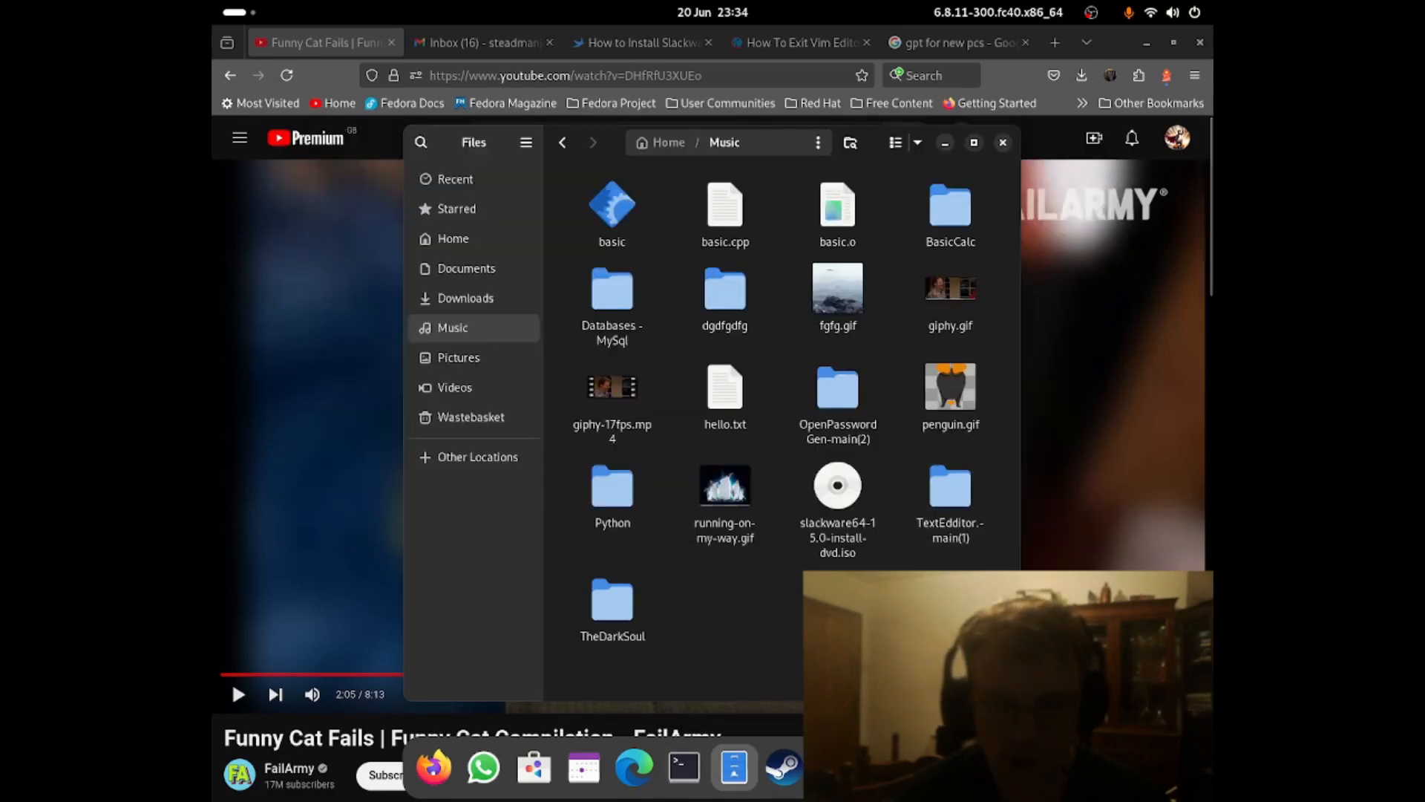
# - Find and launch Oracle VM VirtualBox, and maximize its manager window
pyautogui.press('super+a')
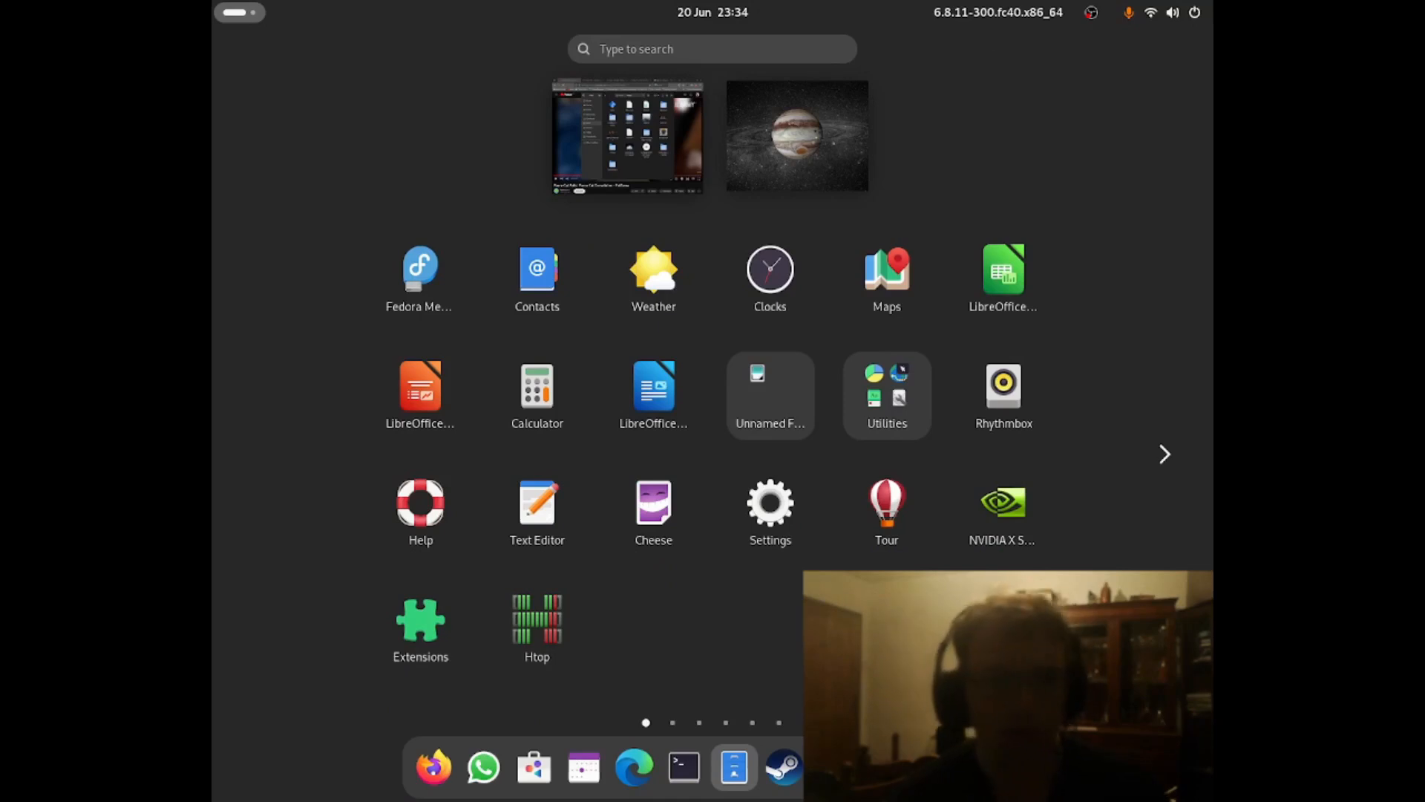
pyautogui.write('vir')
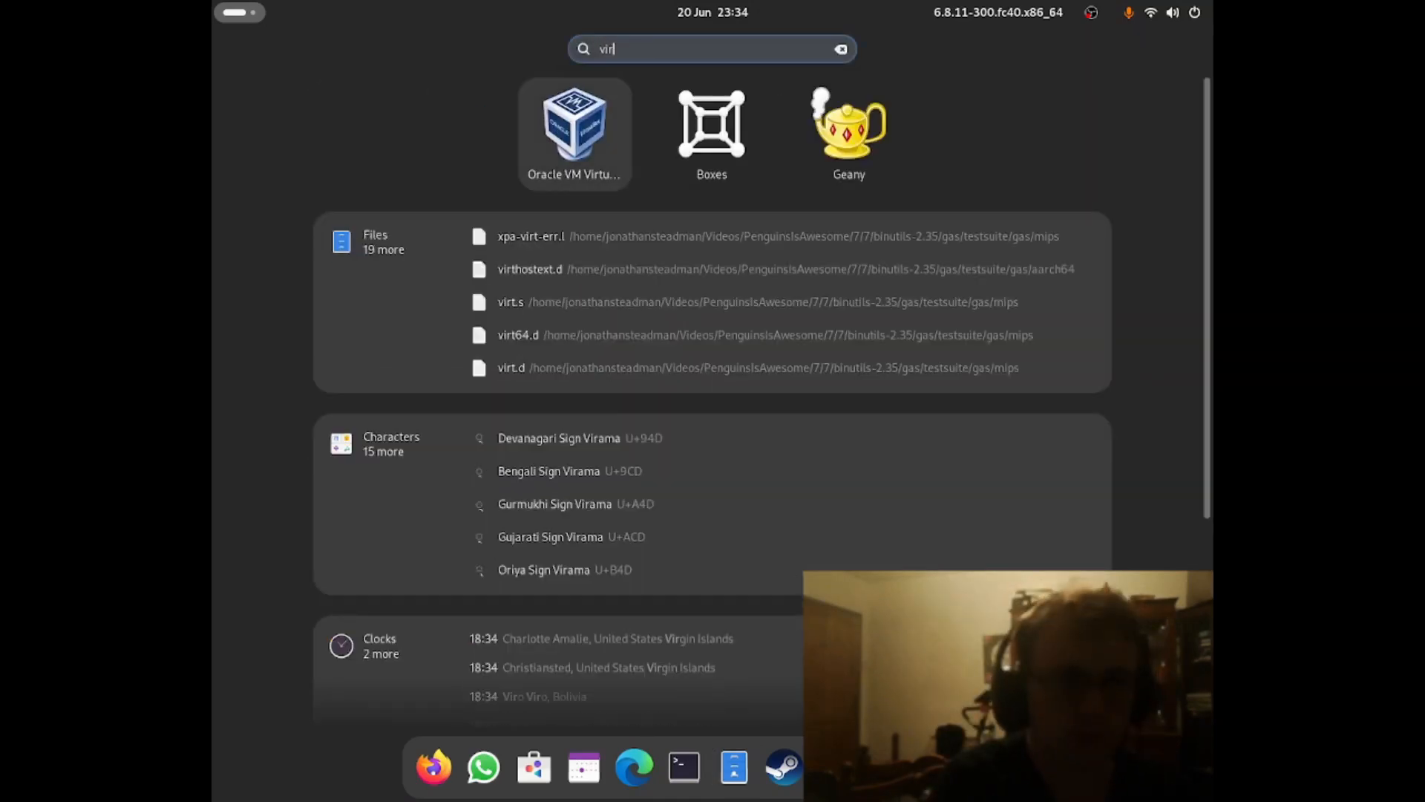
pyautogui.press('Return')
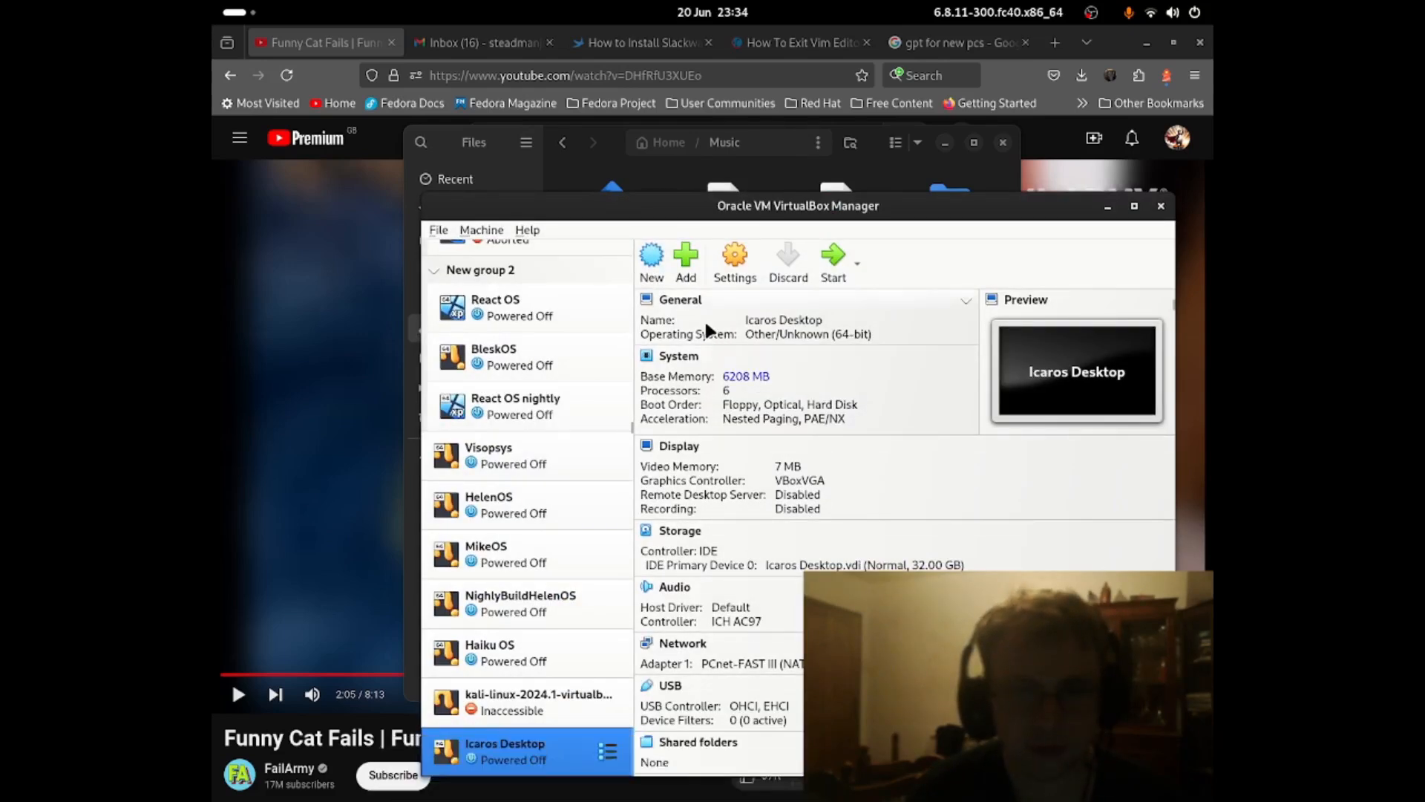
pyautogui.doubleClick(746, 214)
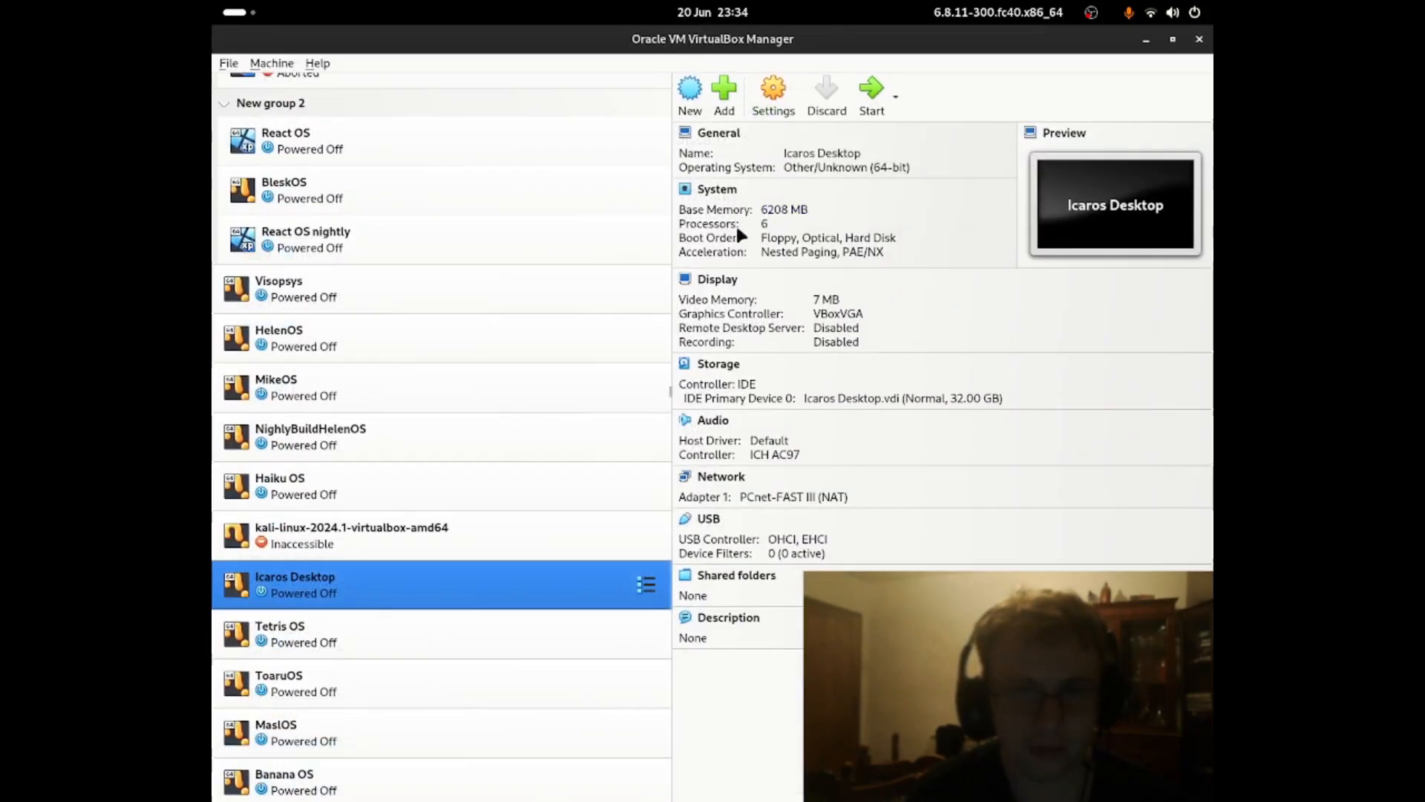
pyautogui.click(729, 105)
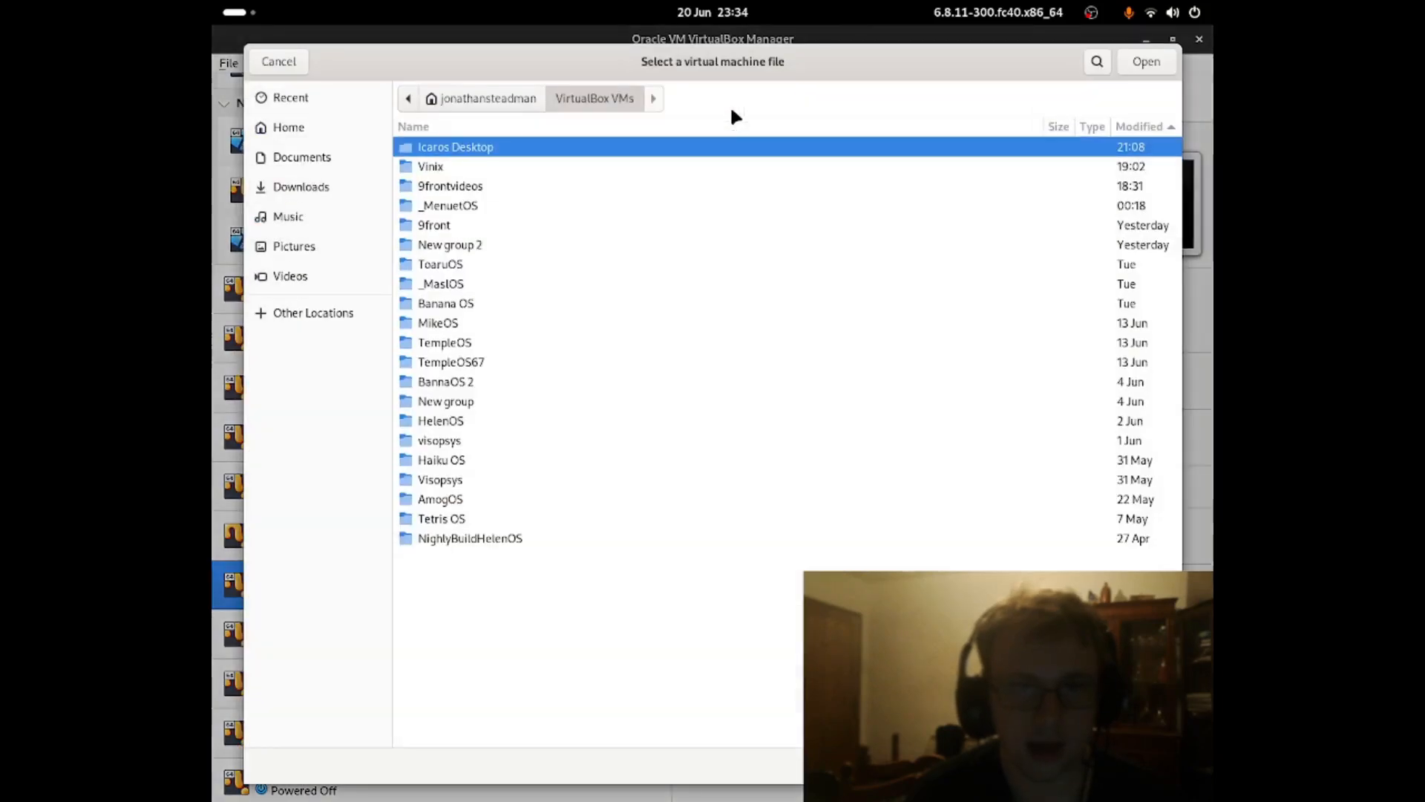
pyautogui.click(370, 224)
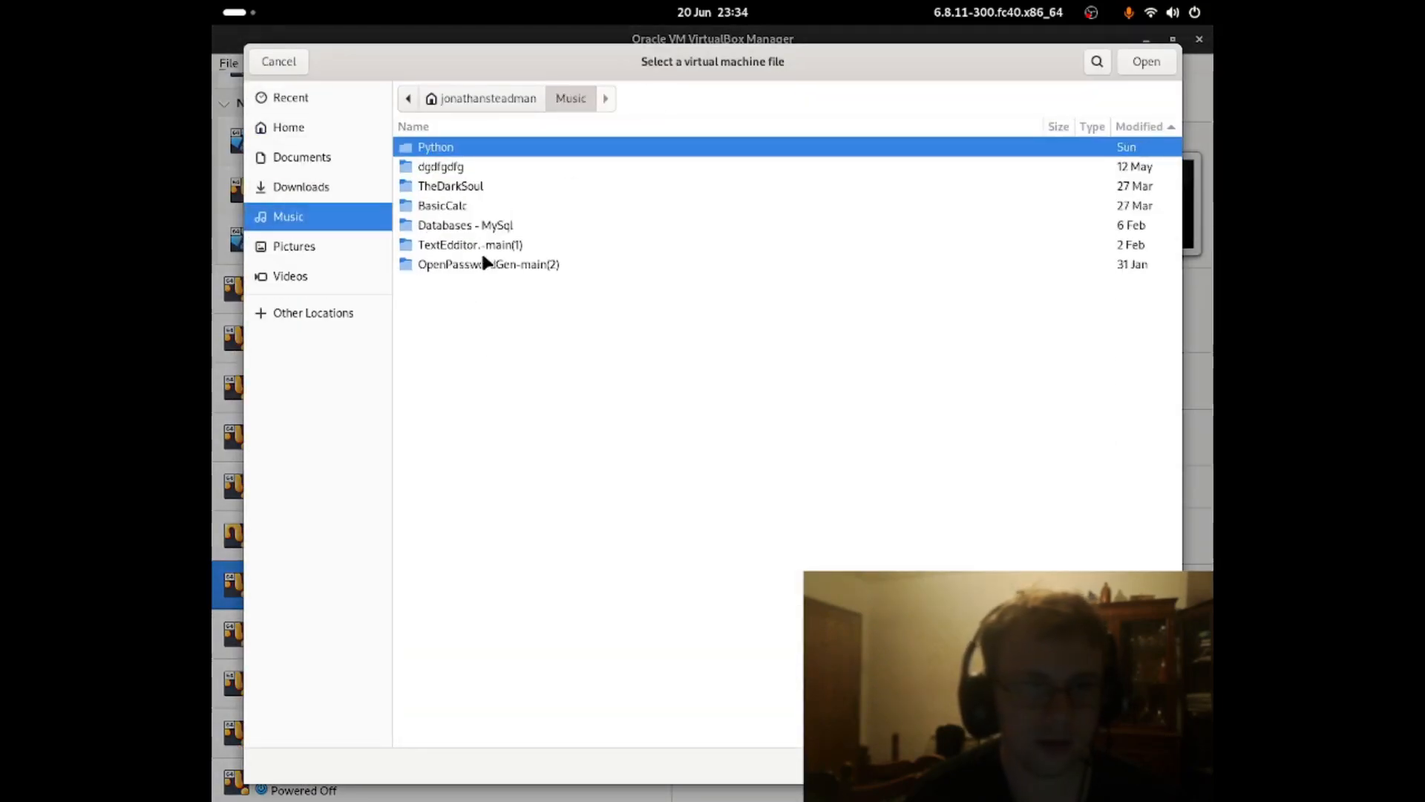
pyautogui.click(294, 60)
# - Start creating a new virtual machine and name it Slackware
pyautogui.click(689, 95)
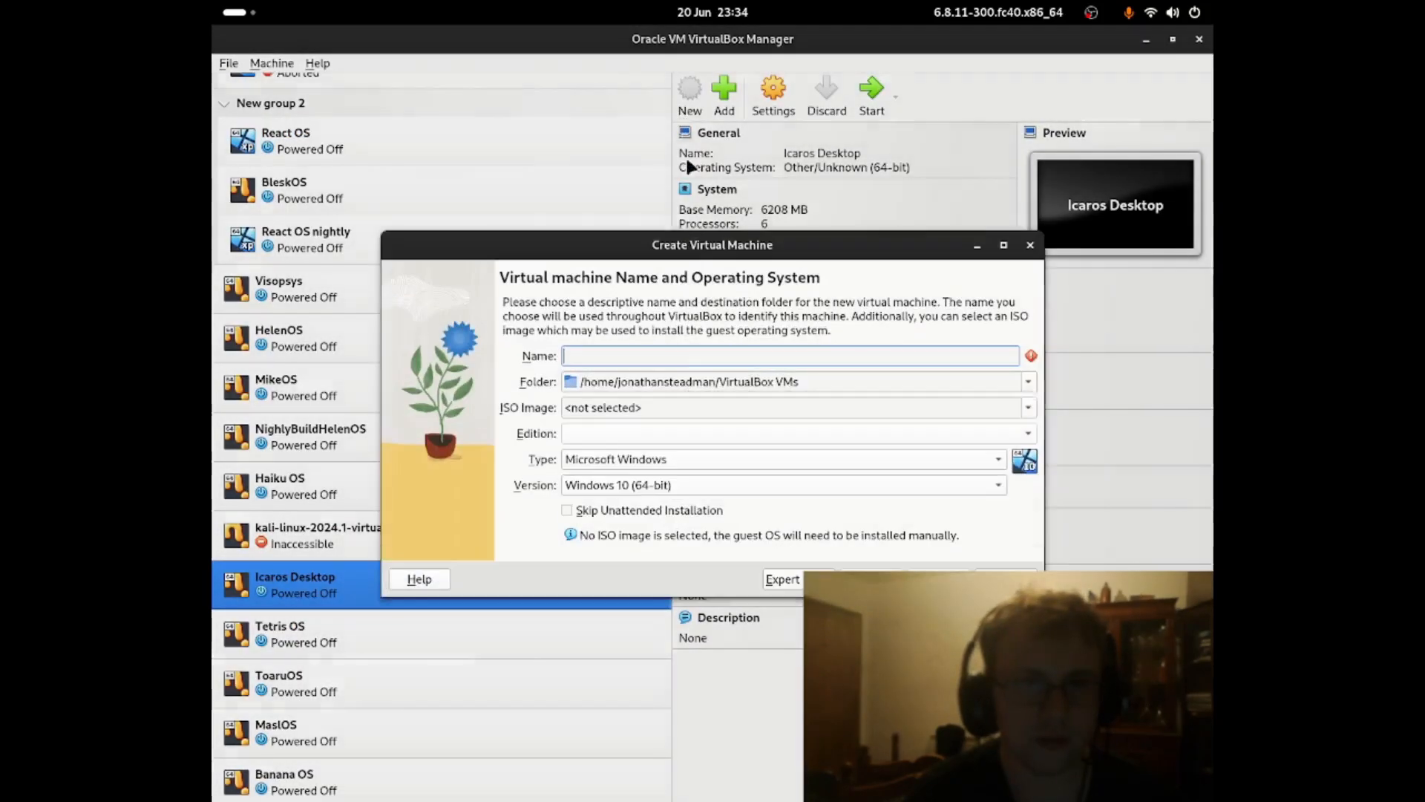
pyautogui.write('S')
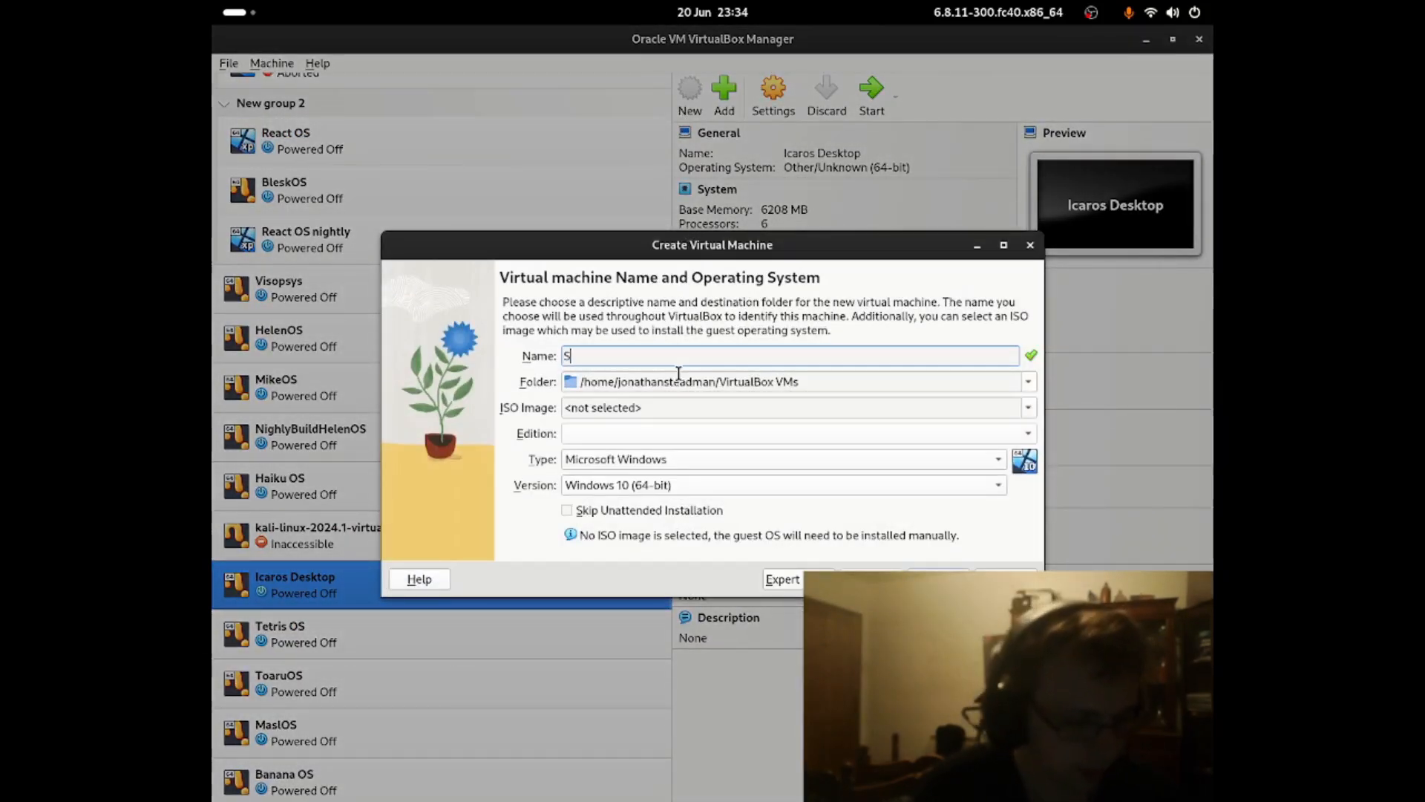
pyautogui.write('lac')
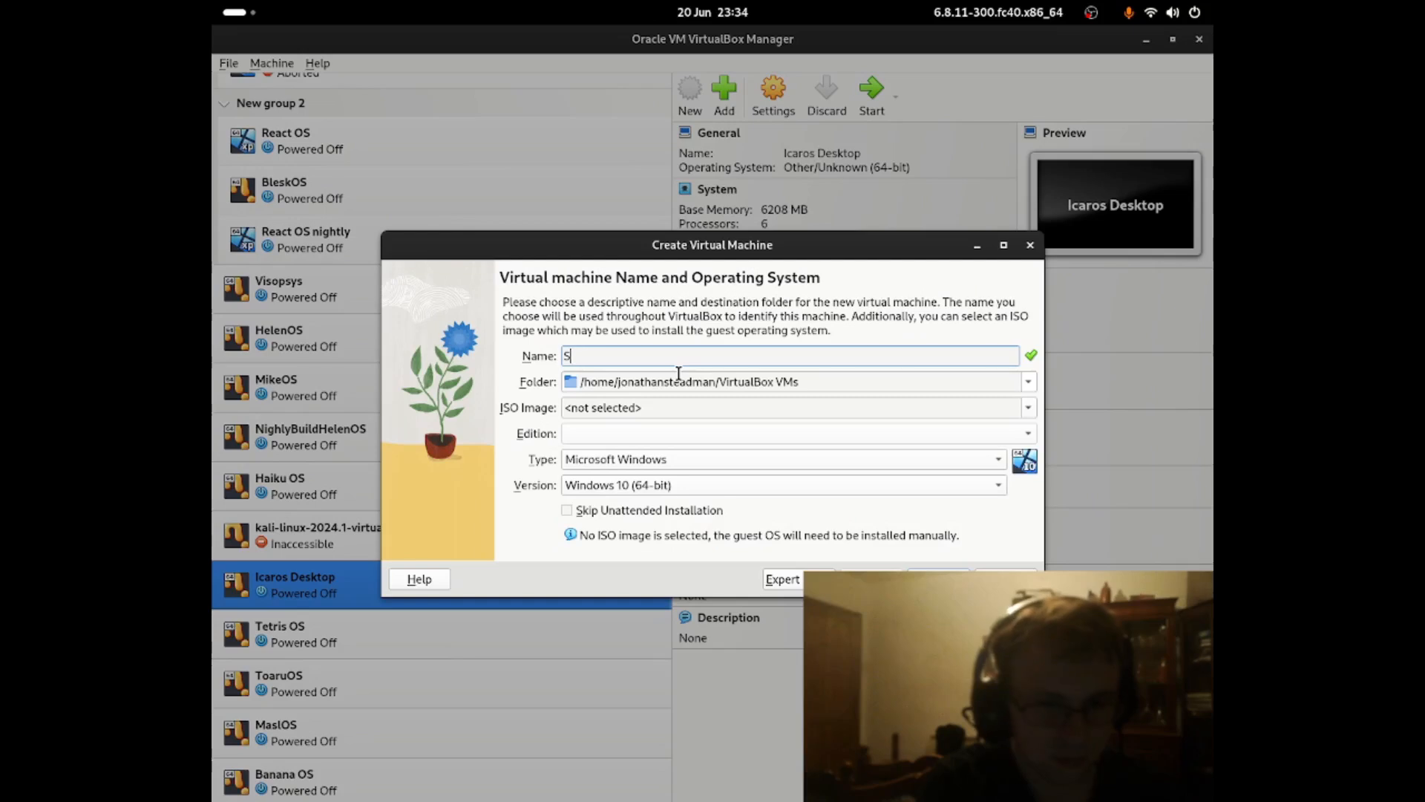
pyautogui.write('kware')
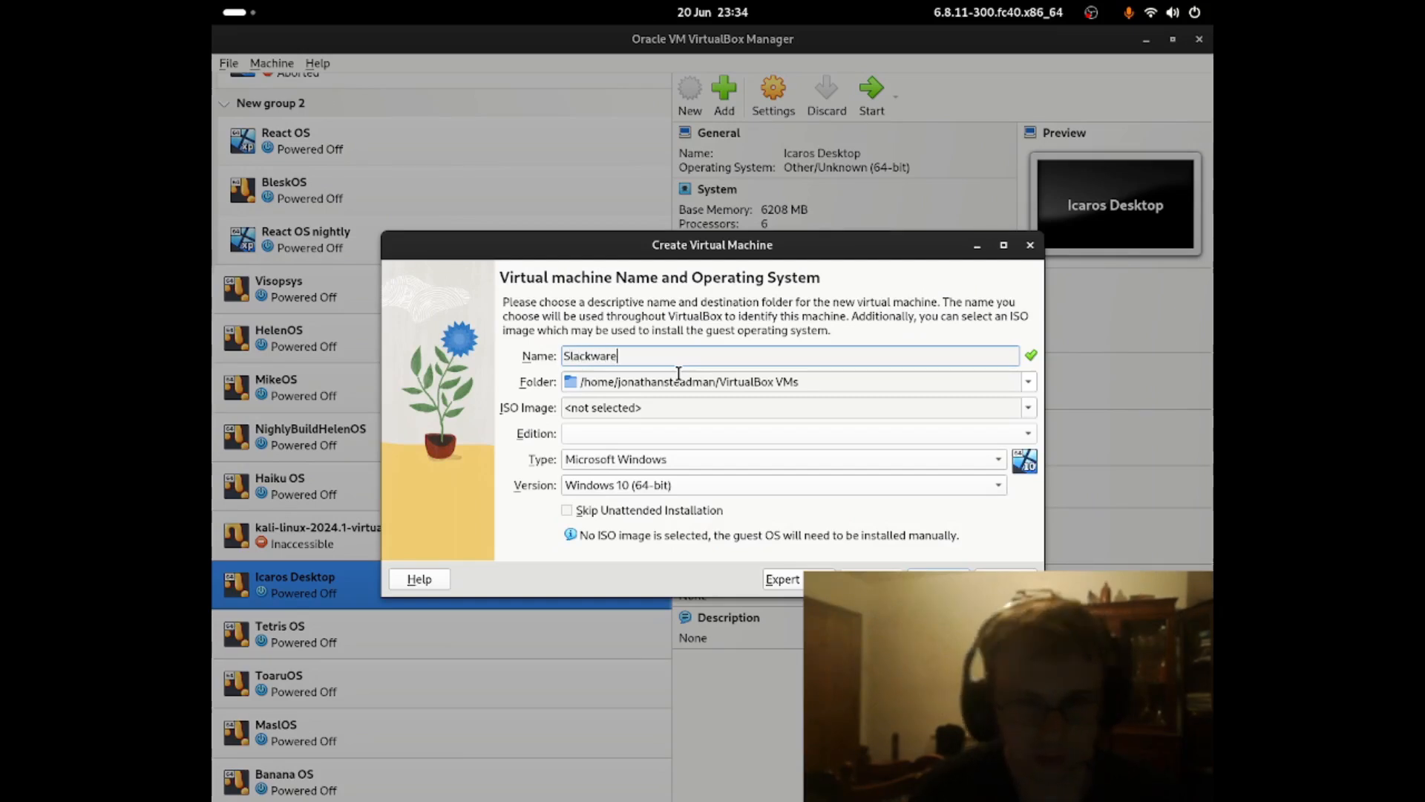
# - Complete the machine name as SlackwareLinux and select slackware64-15.0-install-dvd.iso from the Music folder as its ISO image
pyautogui.write('Linux')
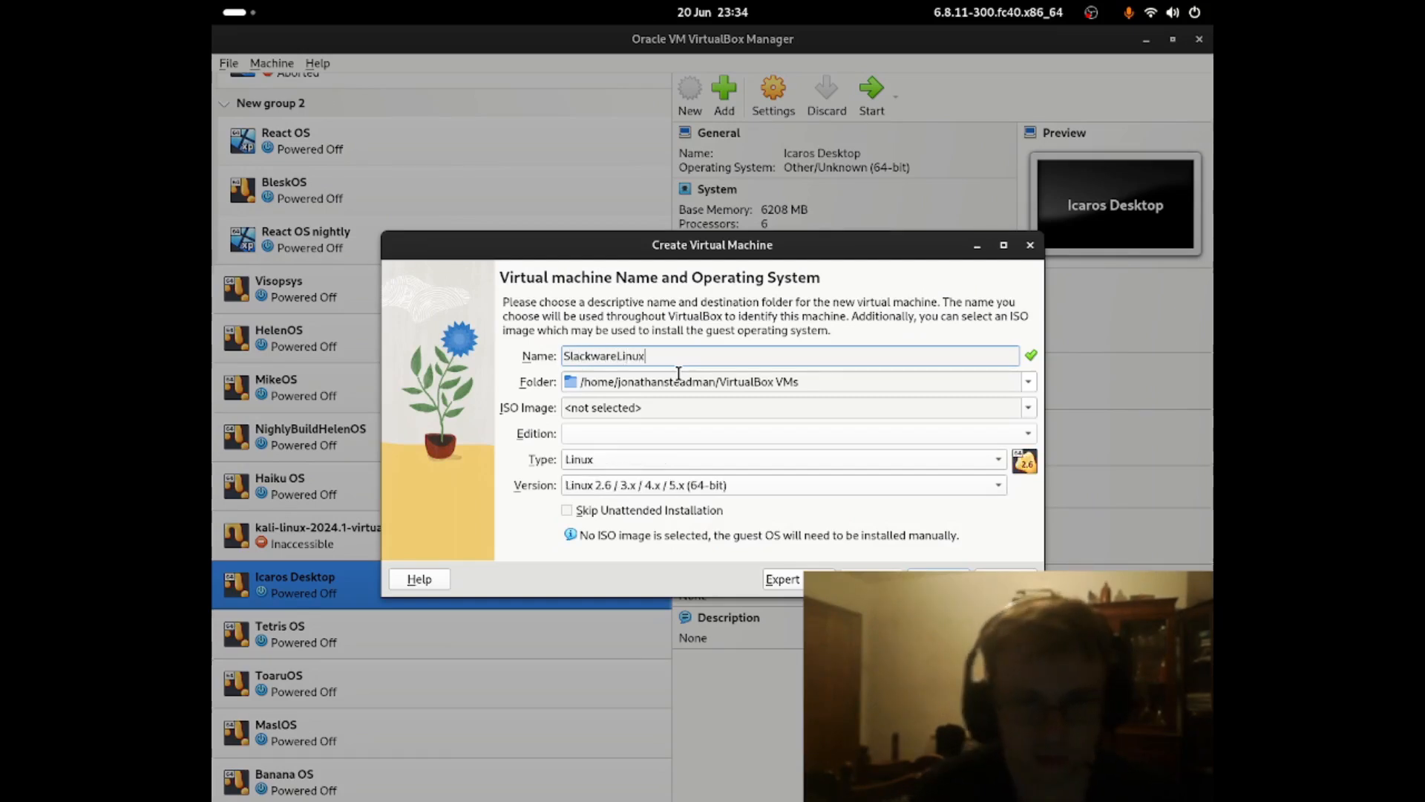
pyautogui.click(1028, 406)
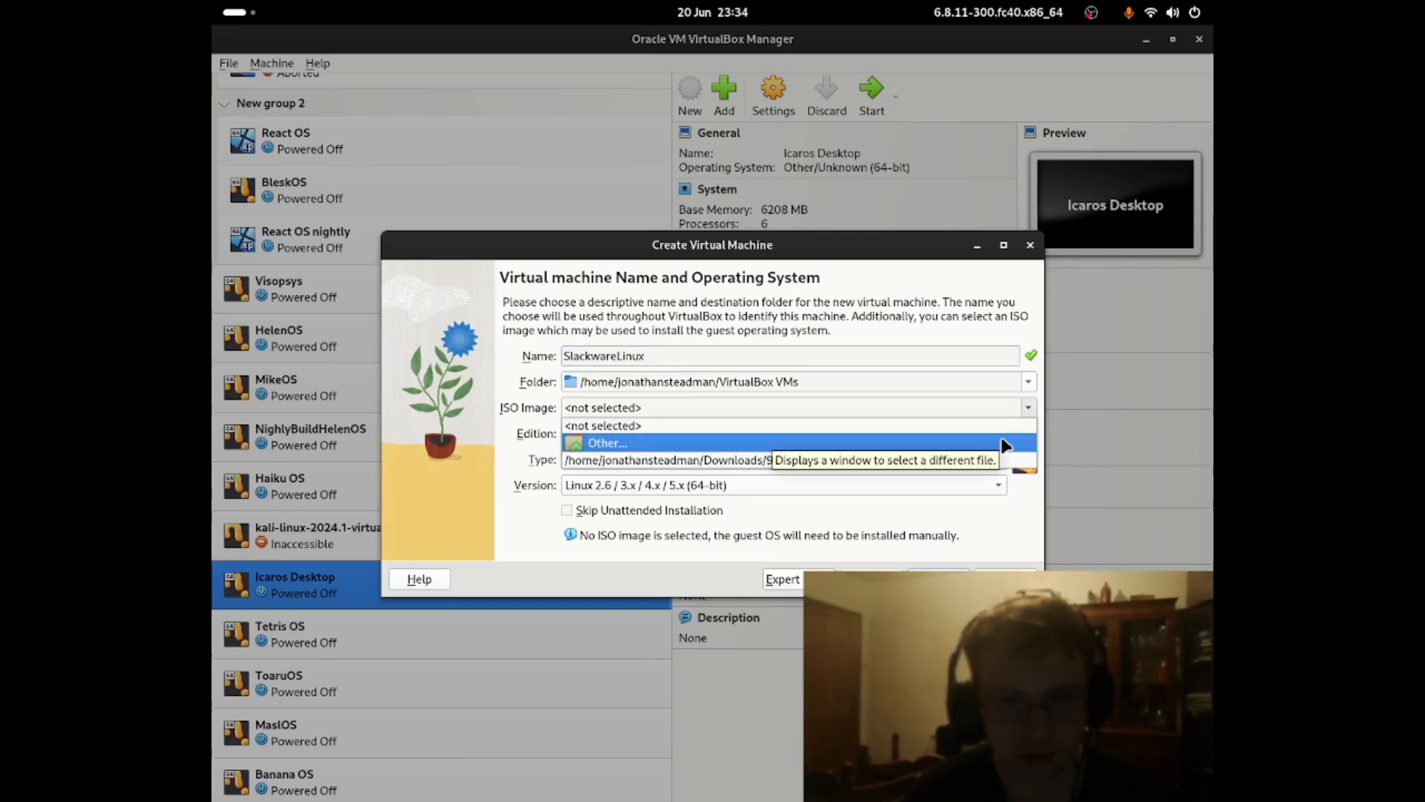
pyautogui.click(1002, 442)
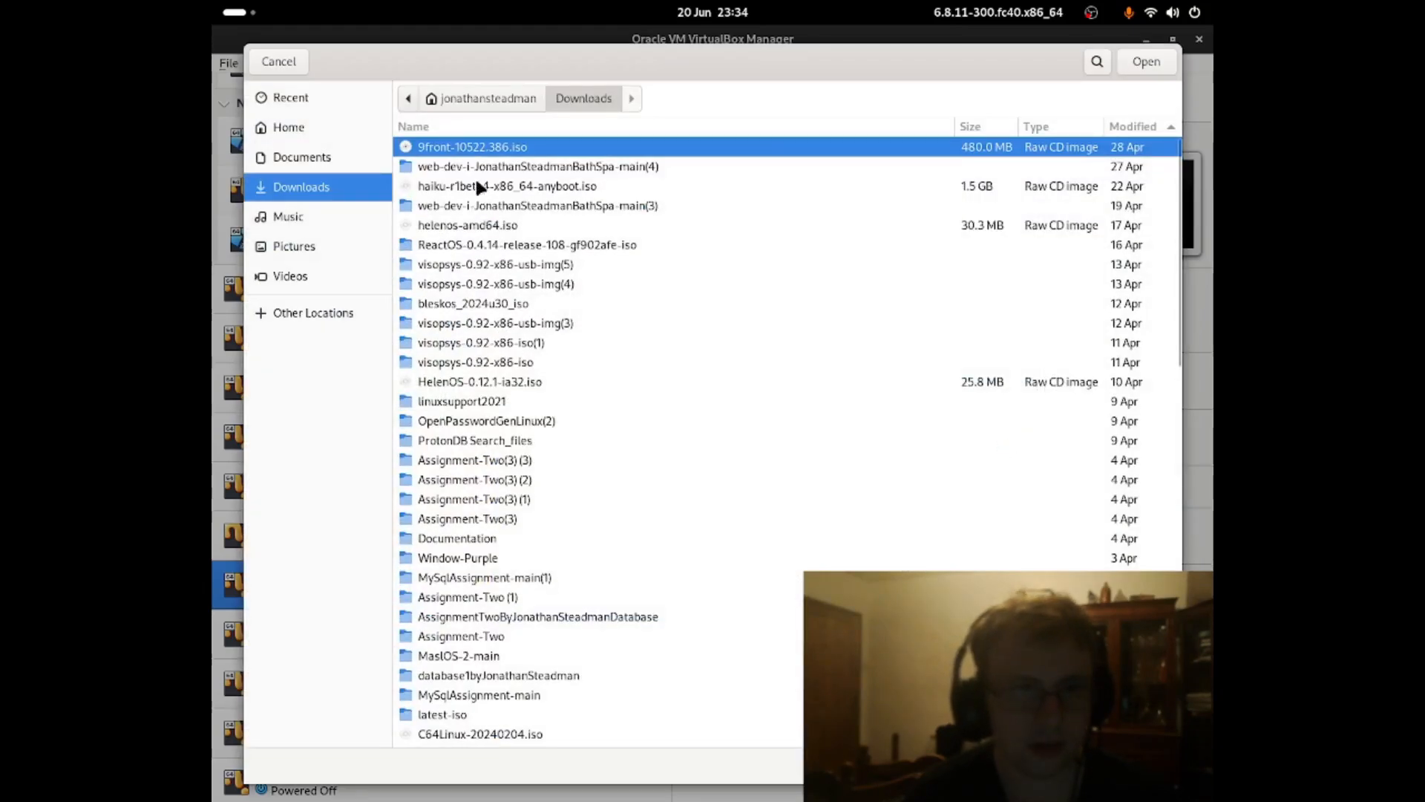
pyautogui.click(349, 217)
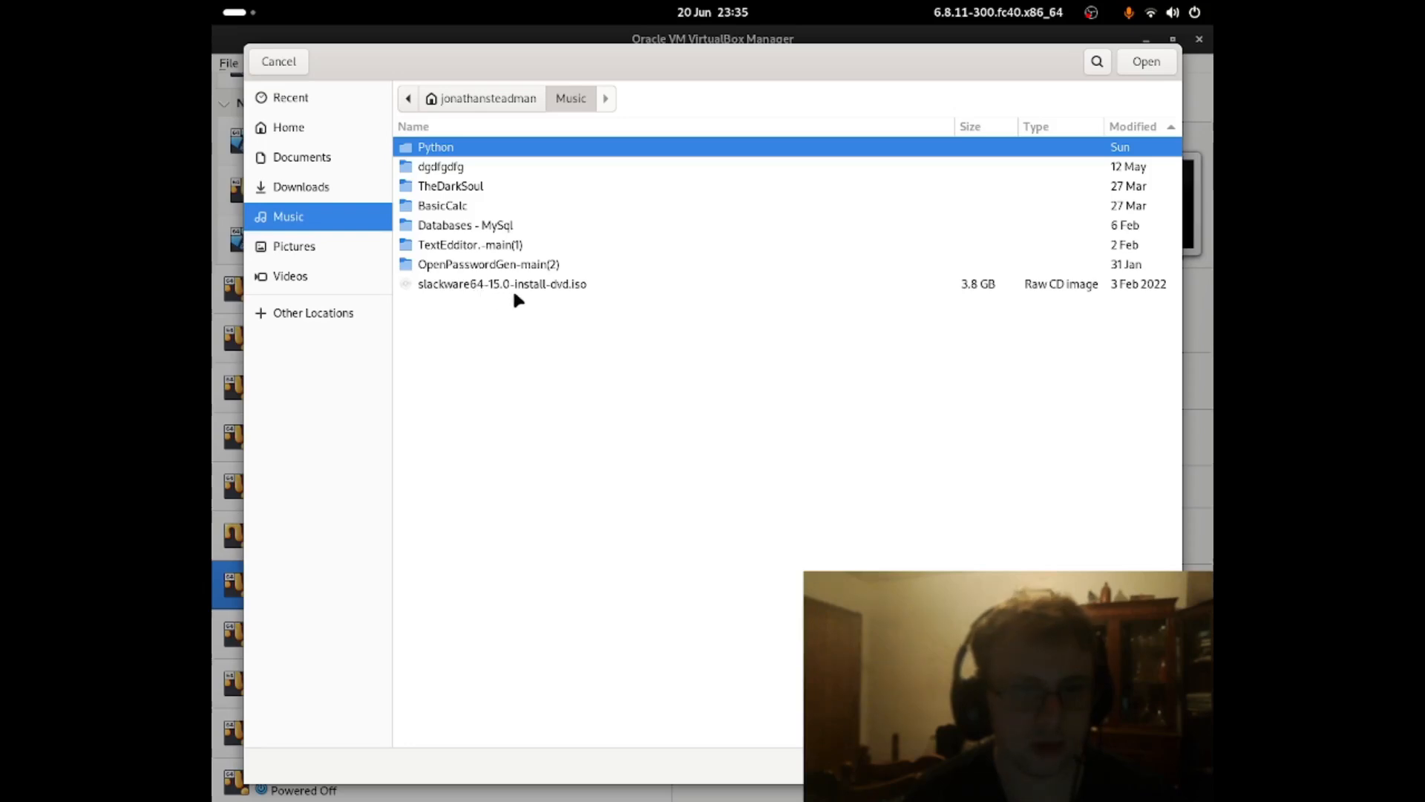
pyautogui.doubleClick(585, 284)
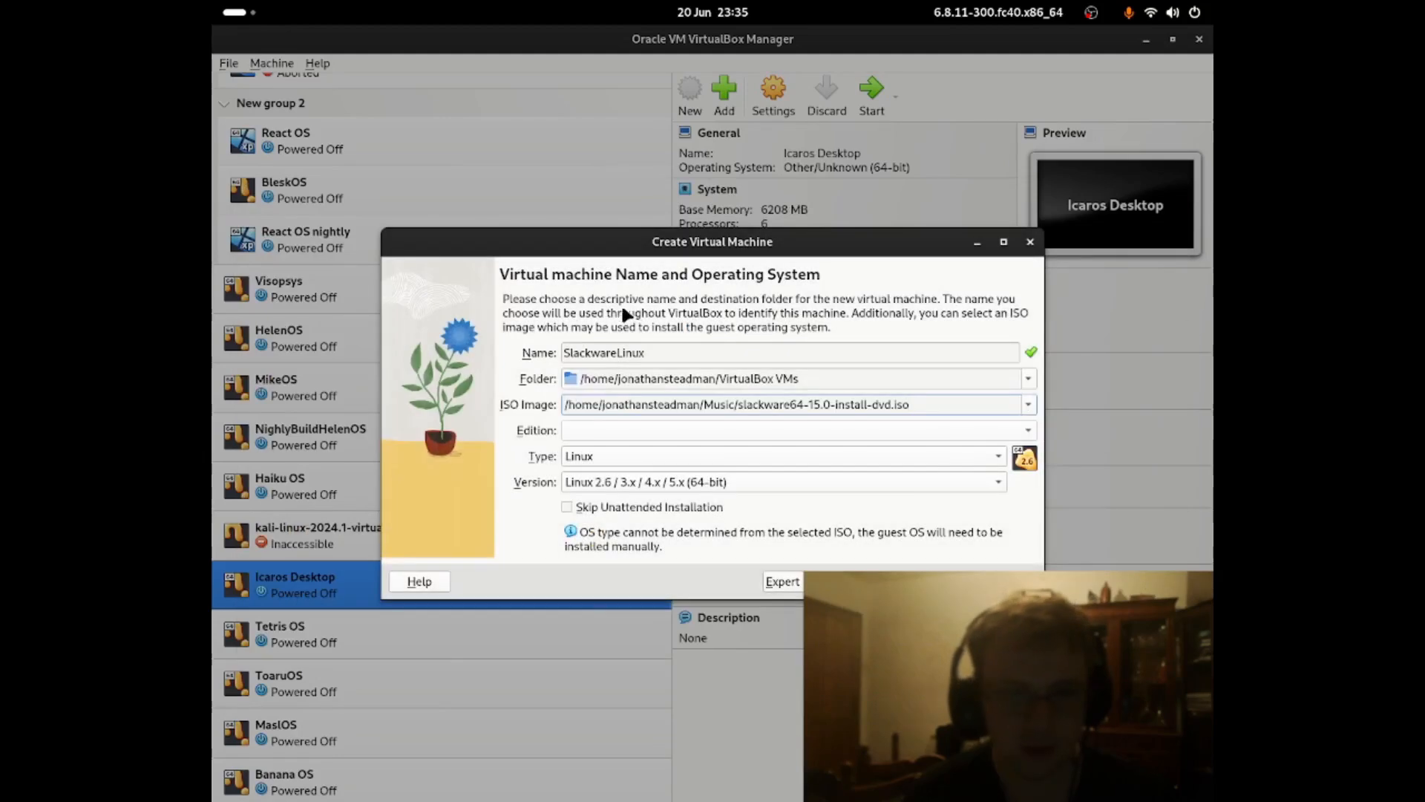
# - Keep the guest type as Linux and set its version to Arch Linux (64-bit)
pyautogui.click(663, 456)
pyautogui.click(663, 465)
pyautogui.click(660, 483)
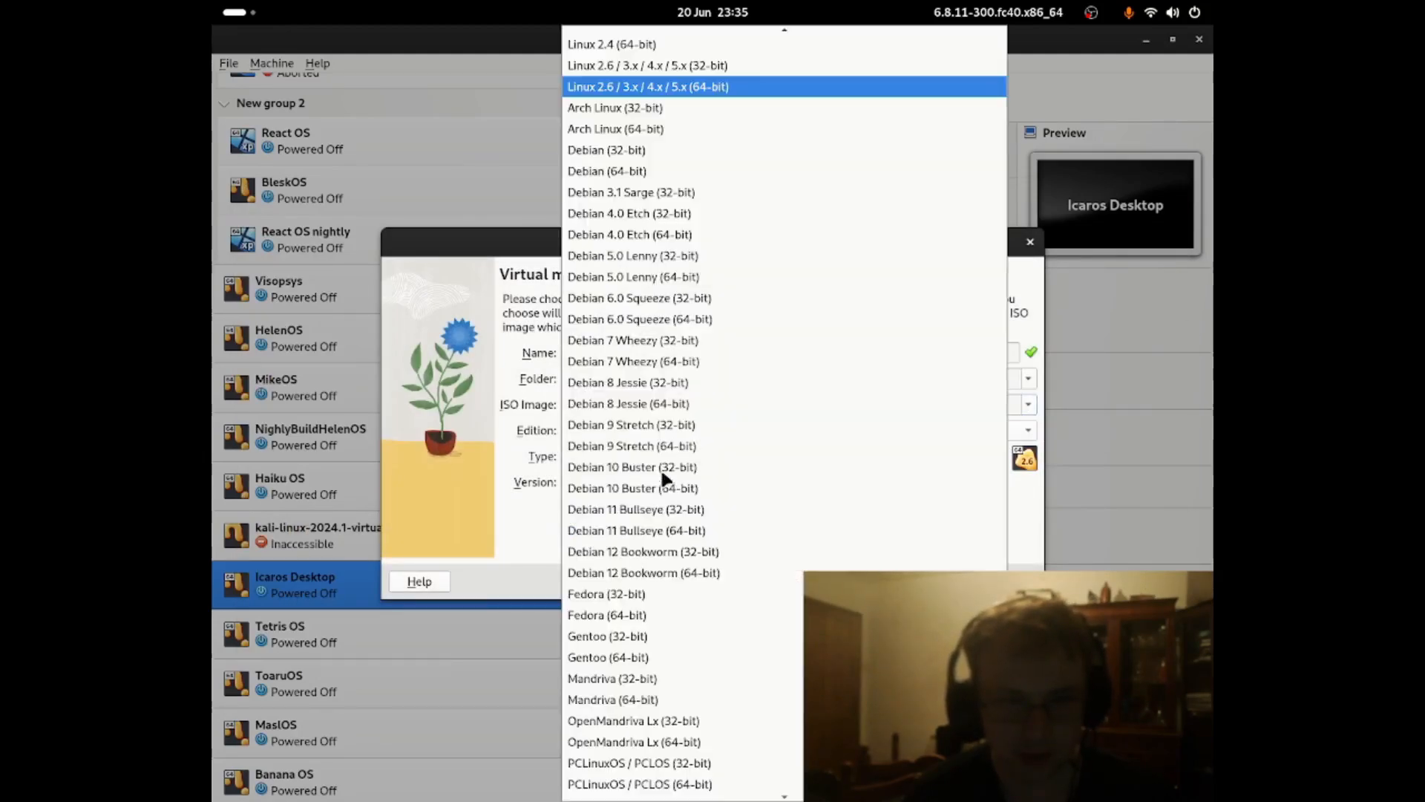
pyautogui.scroll(-10, 653, 287)
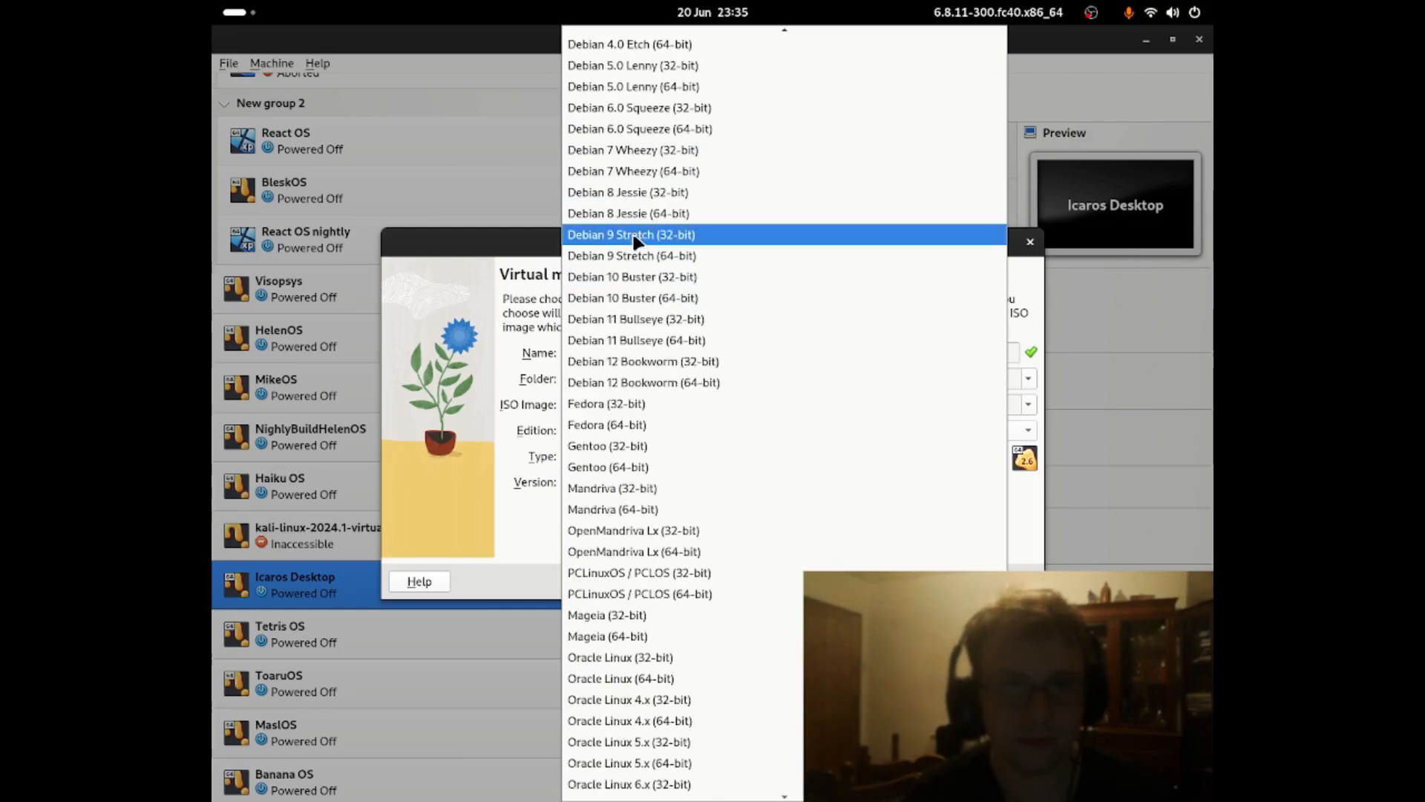
pyautogui.scroll(10, 657, 454)
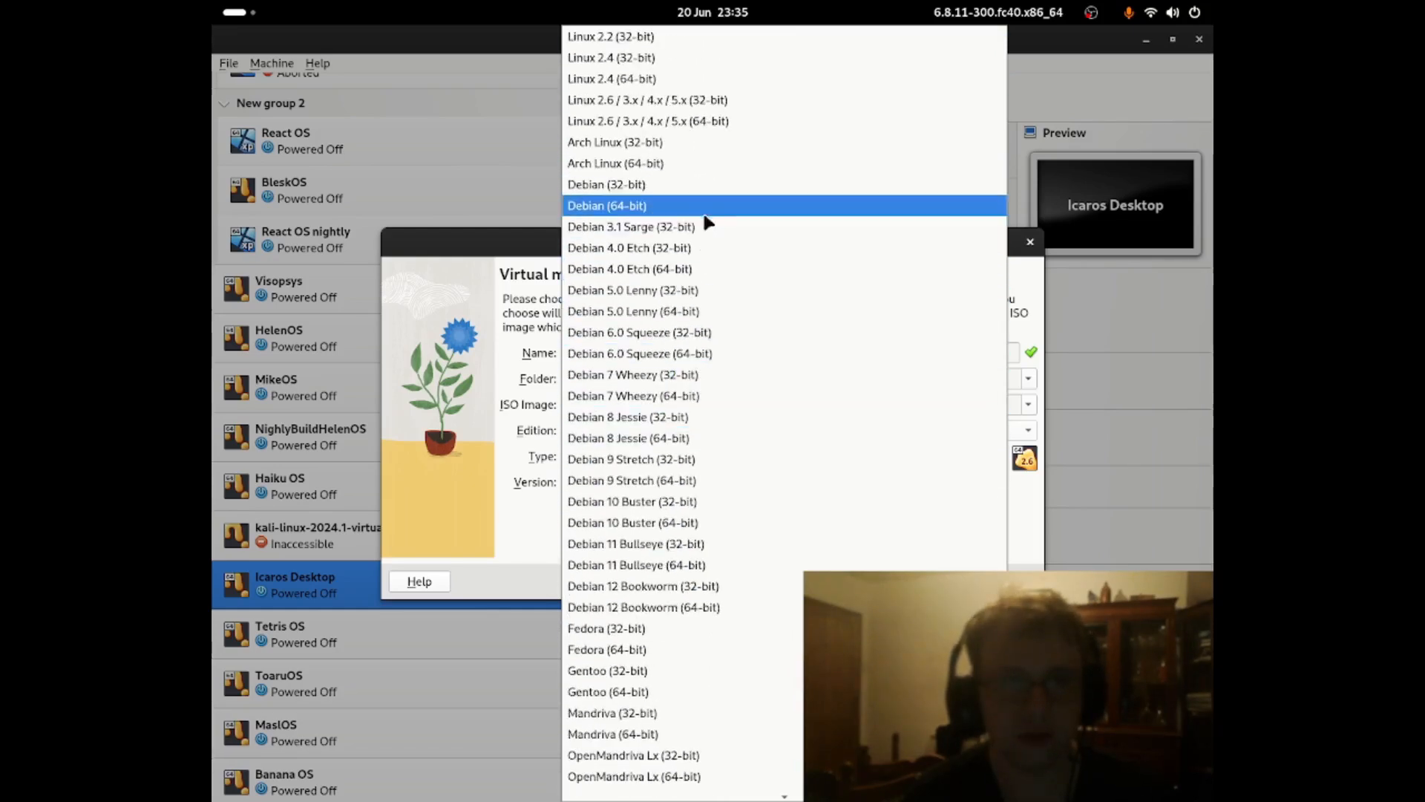
pyautogui.click(712, 169)
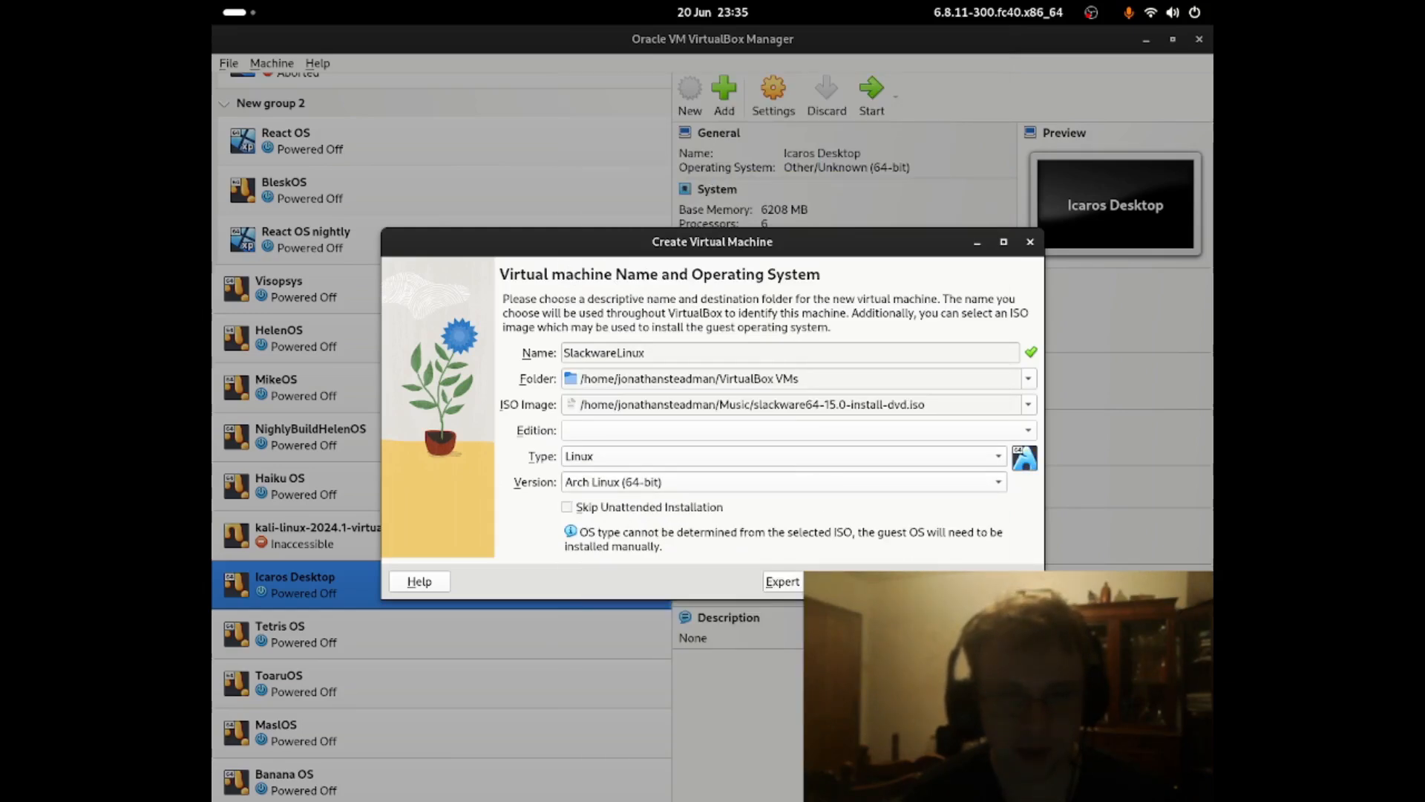
# - Give the virtual machine 6364 MB of base memory and 3 processors
pyautogui.click(940, 581)
pyautogui.moveTo(610, 335); pyautogui.dragTo(748, 334)
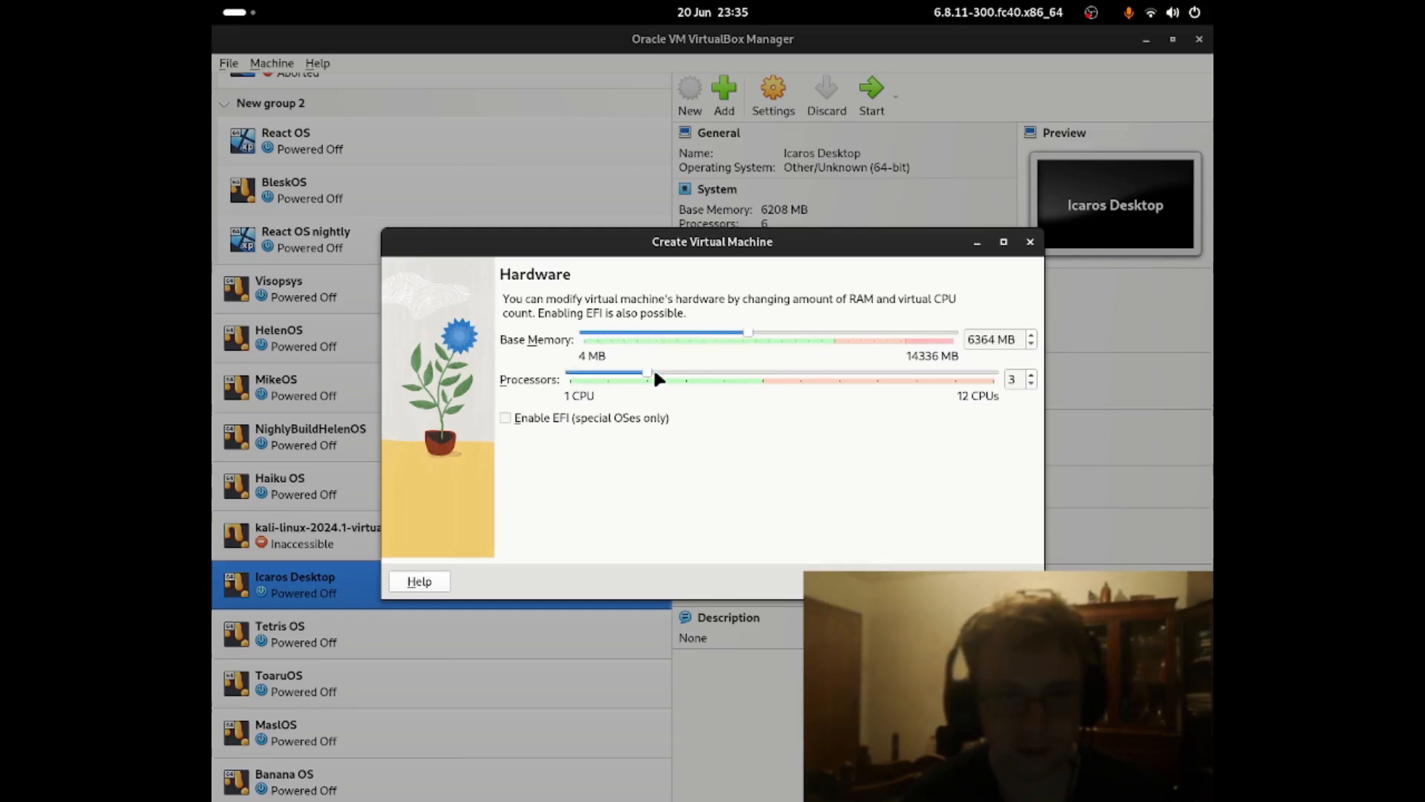
pyautogui.click(940, 581)
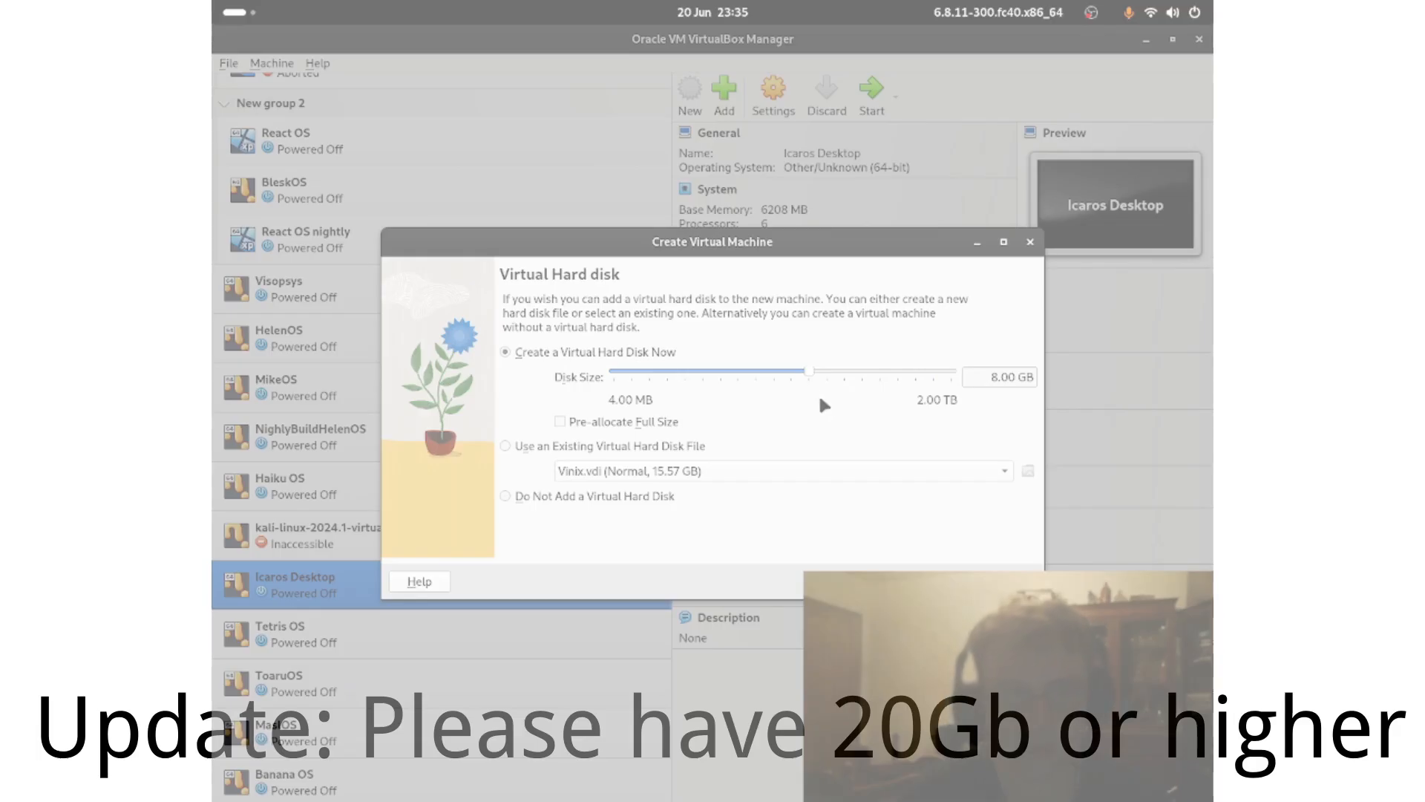
# - Set the new virtual hard disk's size to 16.00 GB and finish creating the virtual machine
pyautogui.moveTo(807, 370); pyautogui.dragTo(834, 370)
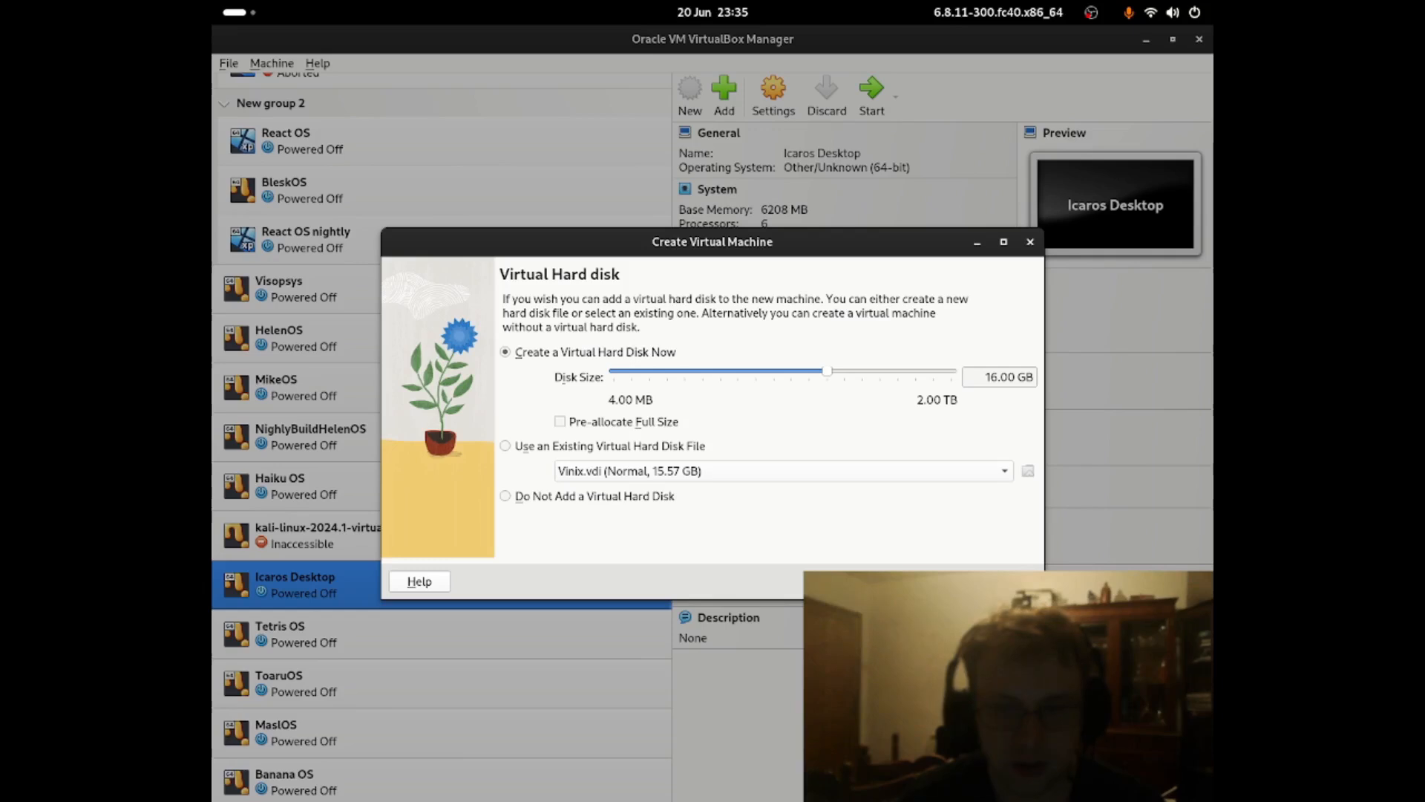
pyautogui.click(939, 581)
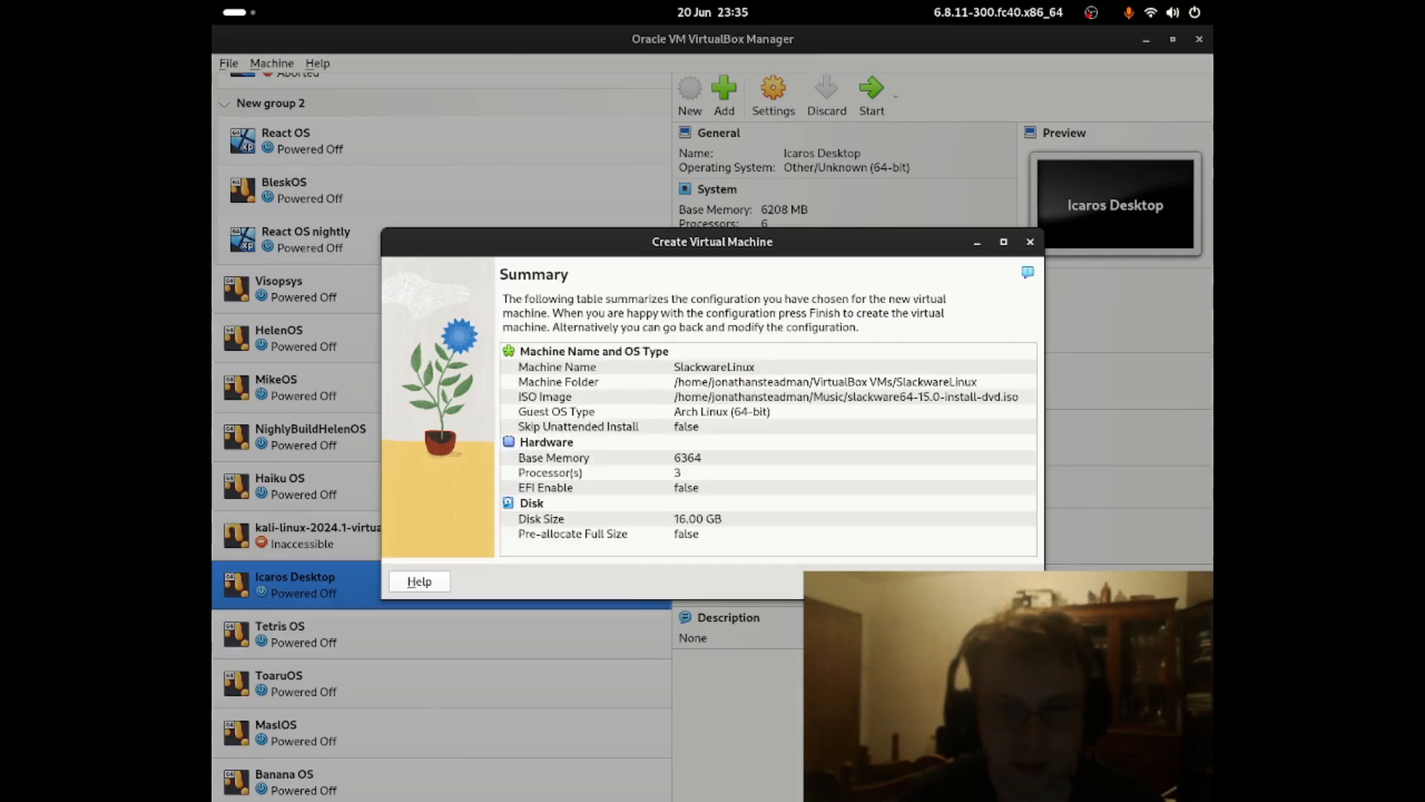
pyautogui.click(938, 581)
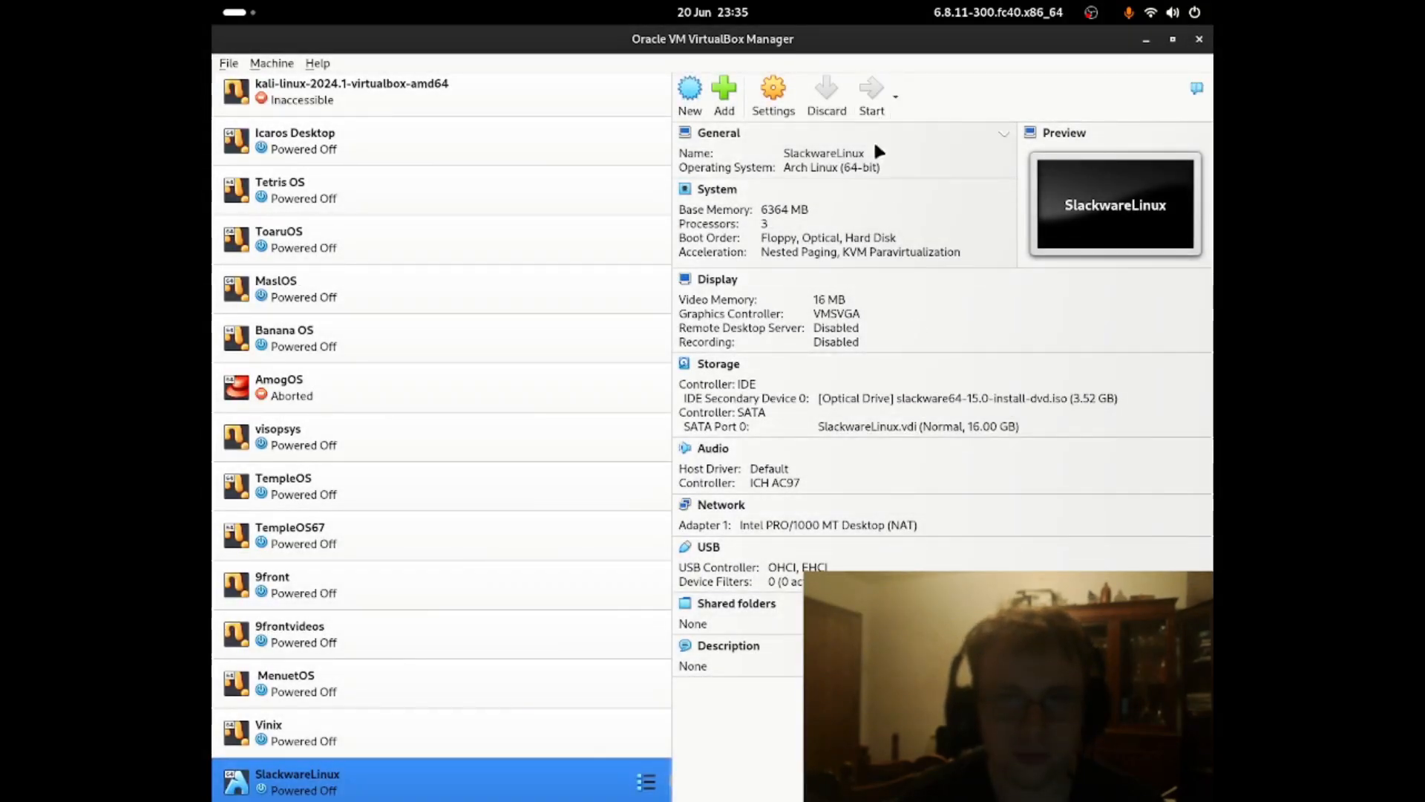
# - Start the SlackwareLinux machine, boot the installer's default kernel and dismiss the mouse integration notification
pyautogui.click(872, 92)
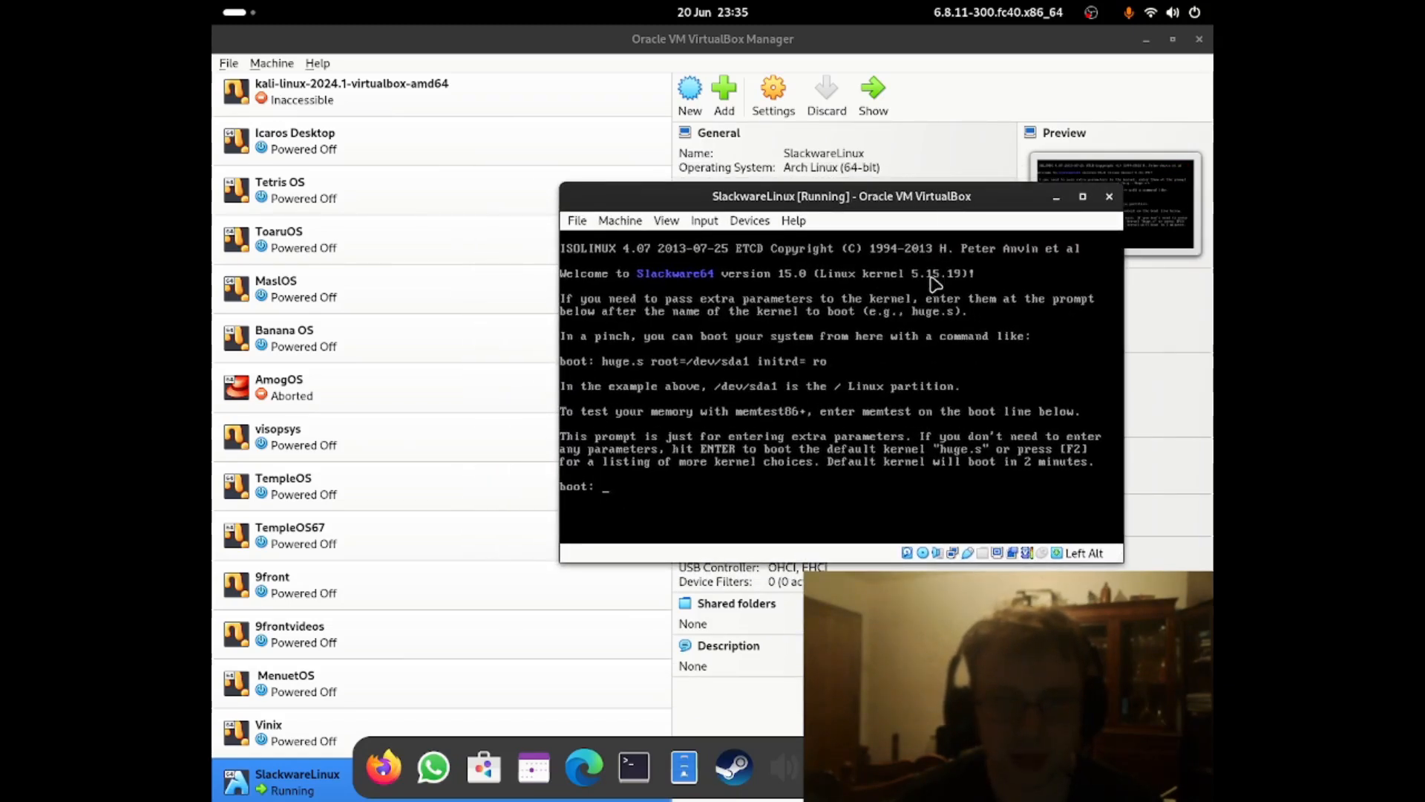
pyautogui.click(868, 377)
pyautogui.press('Return')
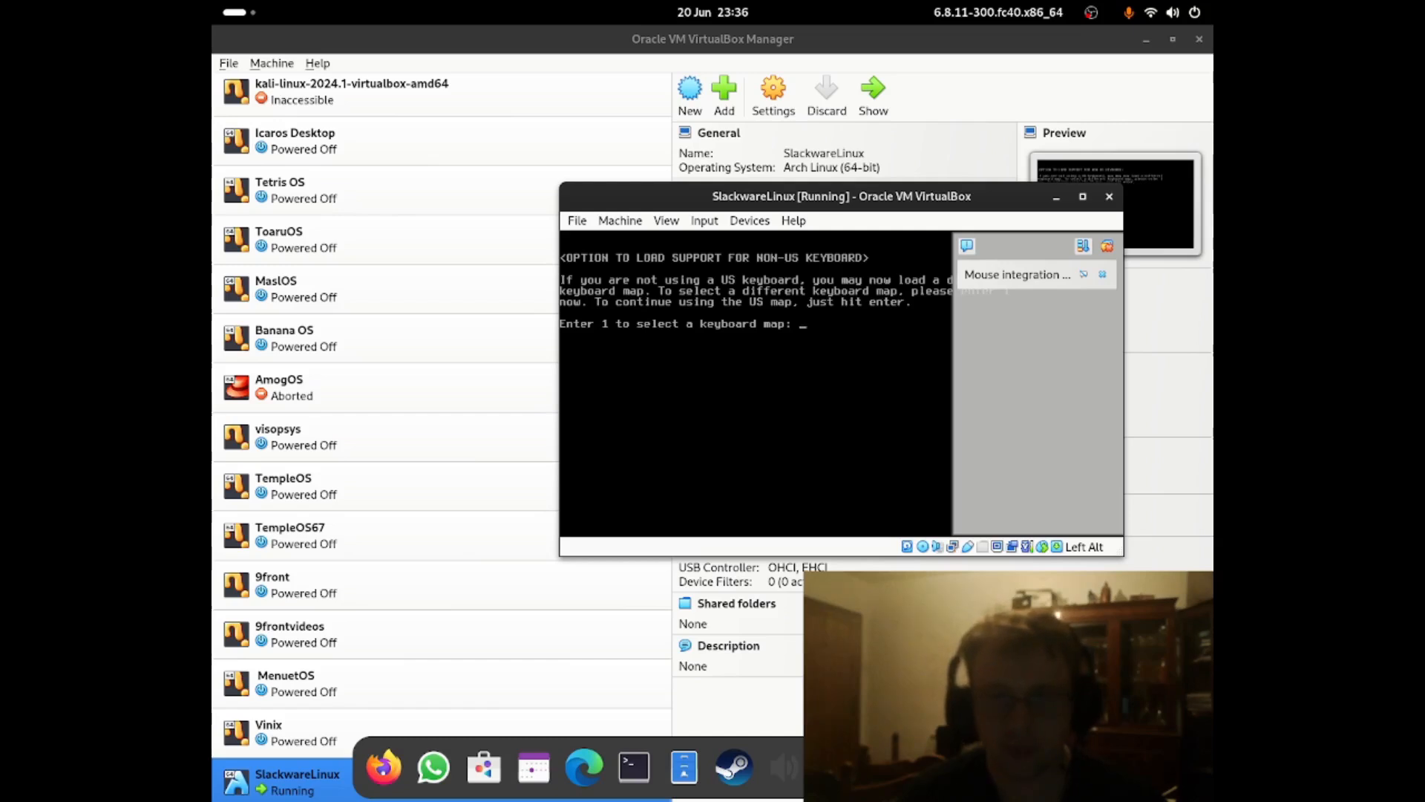
pyautogui.click(1109, 248)
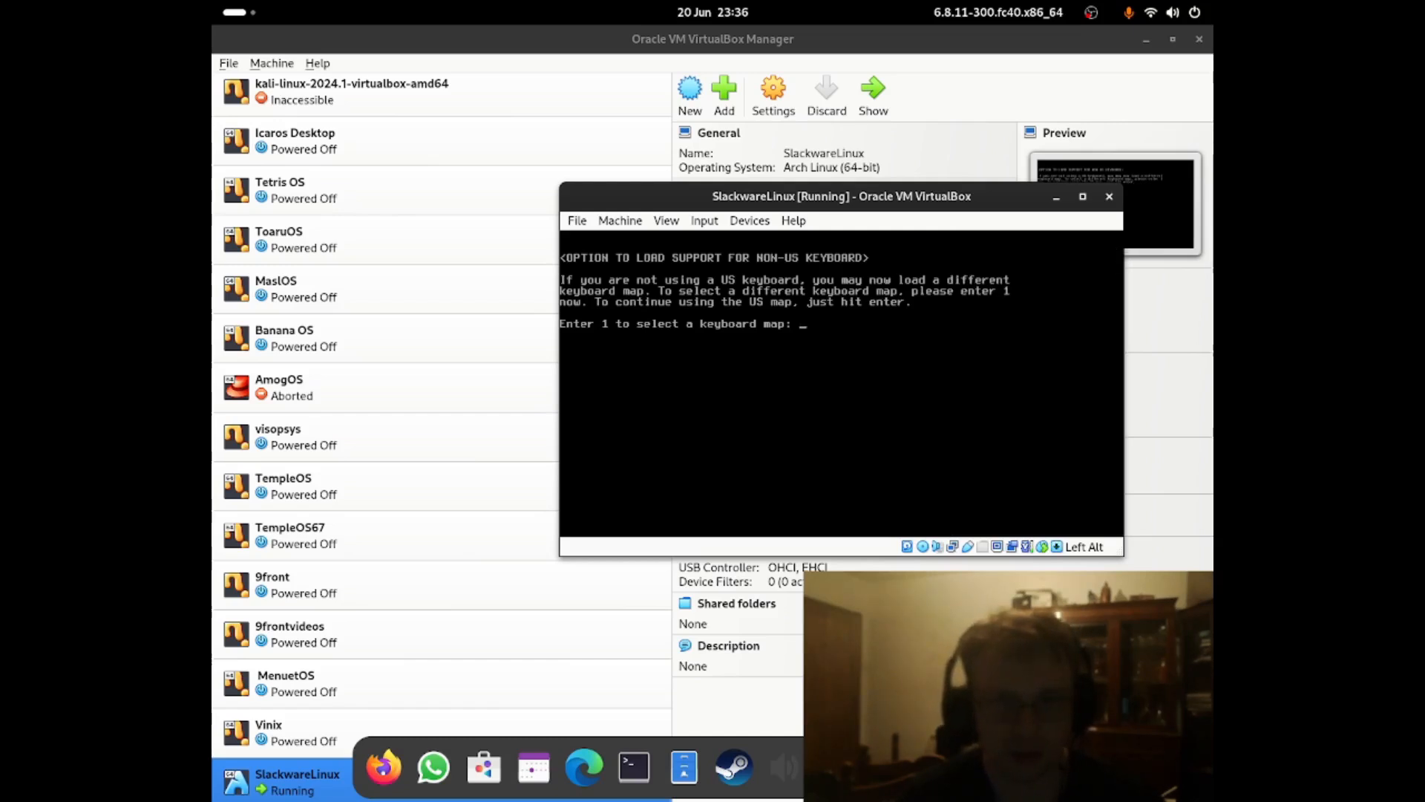
# - Choose to load a different keyboard map with option 1 and select qwerty/uk.map
pyautogui.write('1')
pyautogui.press('Return')
pyautogui.press('Down')
pyautogui.press('Down')
pyautogui.press('Up')
pyautogui.press('Down')
pyautogui.press('Down')
pyautogui.press('Up')
pyautogui.press('Up')
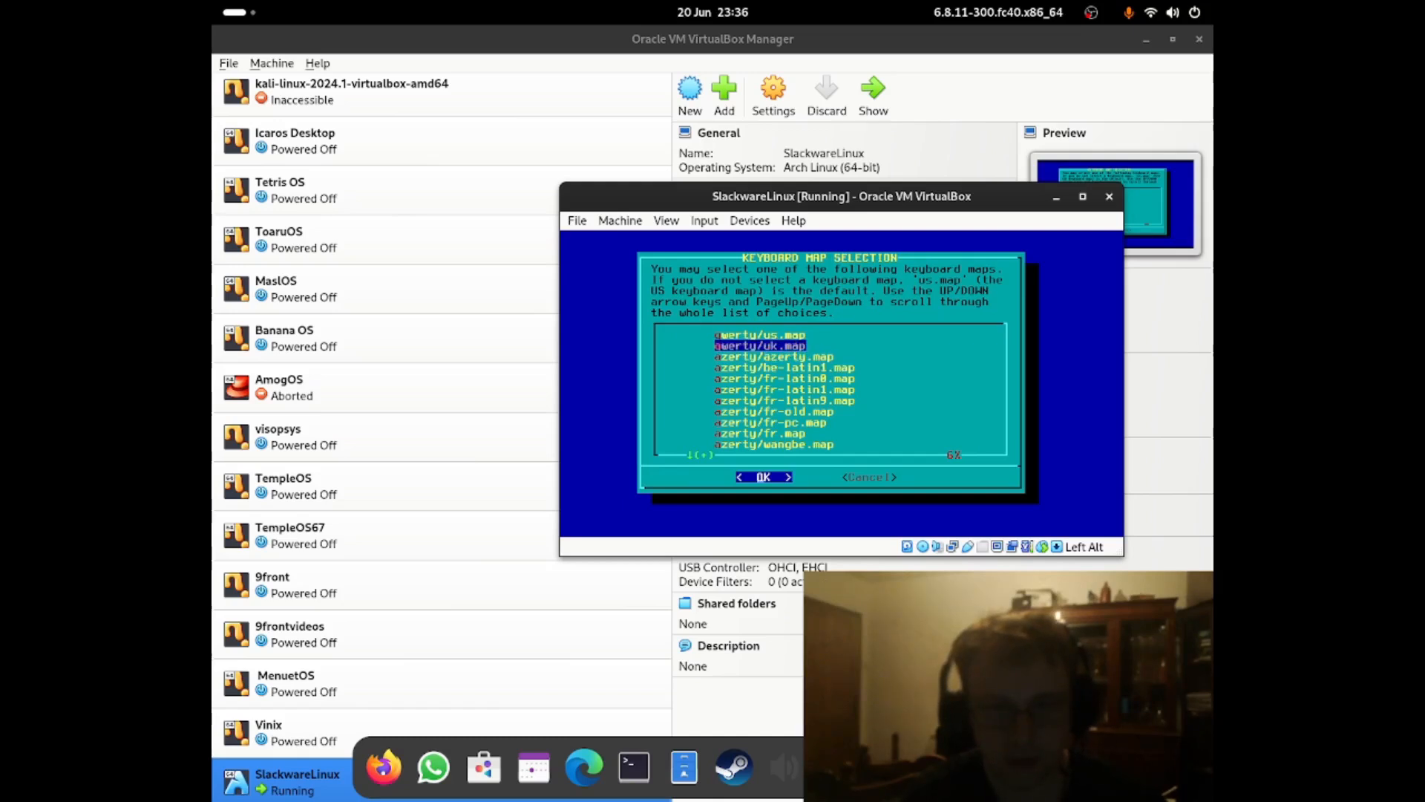
pyautogui.press('Return')
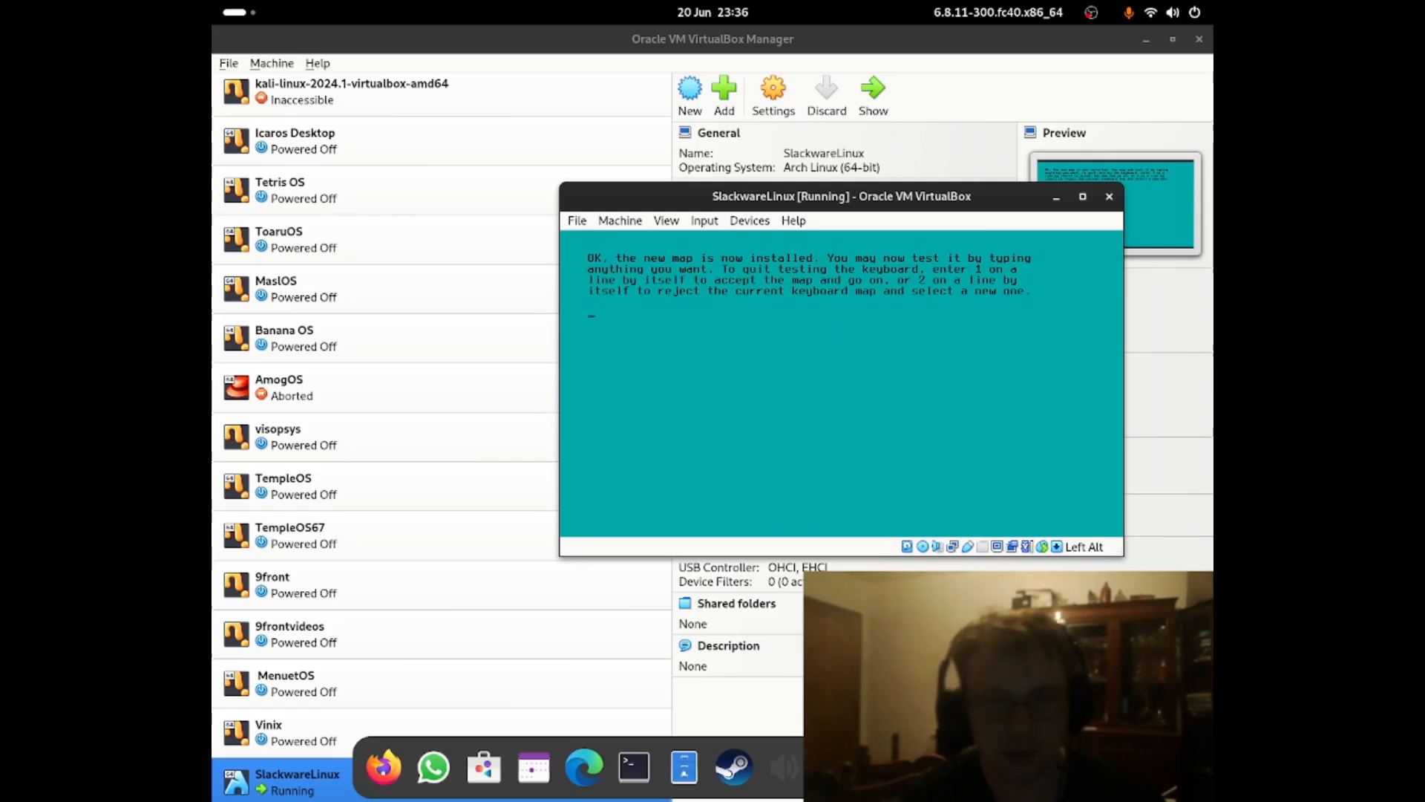
# - Test the new keyboard map with some random letters and enter 1 to accept it
pyautogui.write('ghgfhghghfhgh')
pyautogui.press('Return')
pyautogui.write('hghfghg')
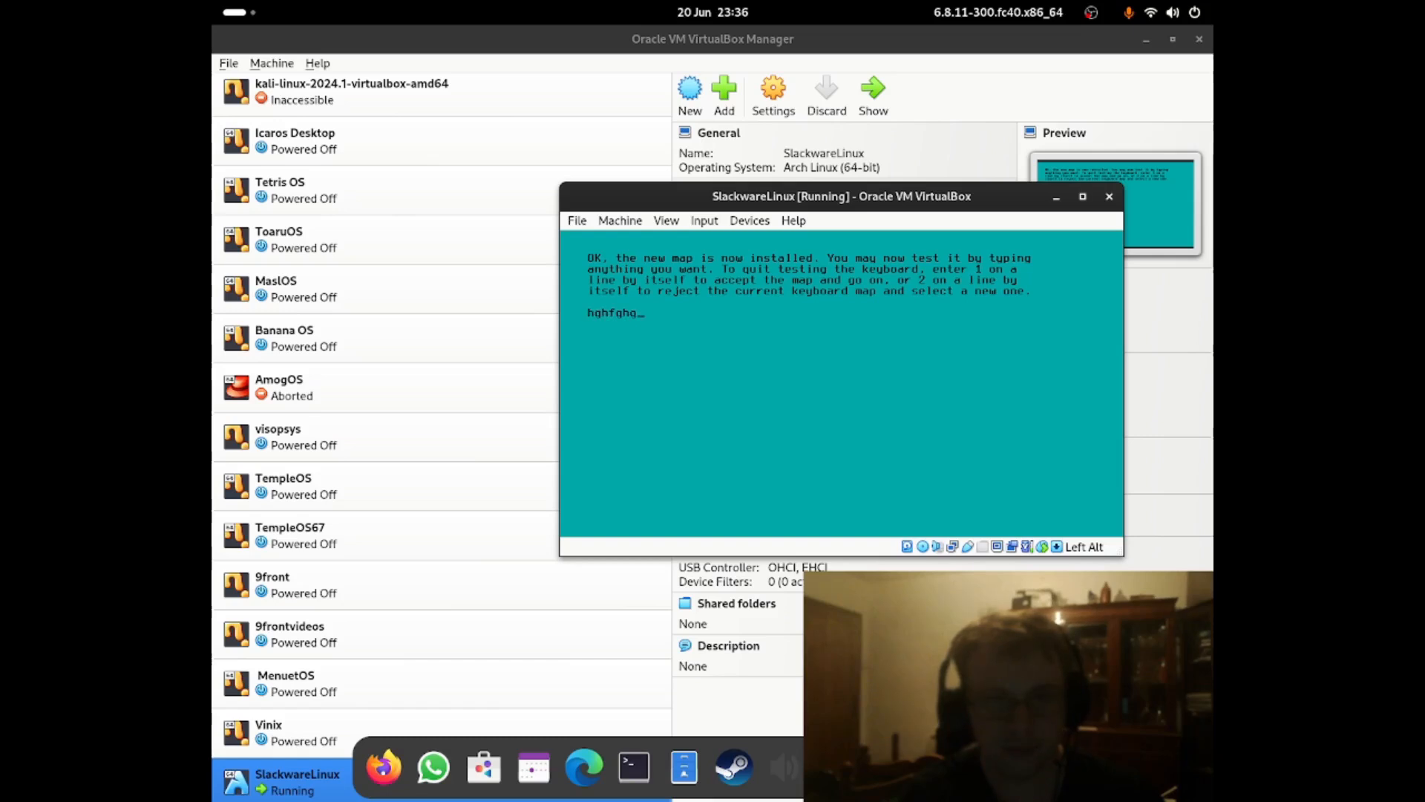
pyautogui.write('fhfghghghghghghgfh')
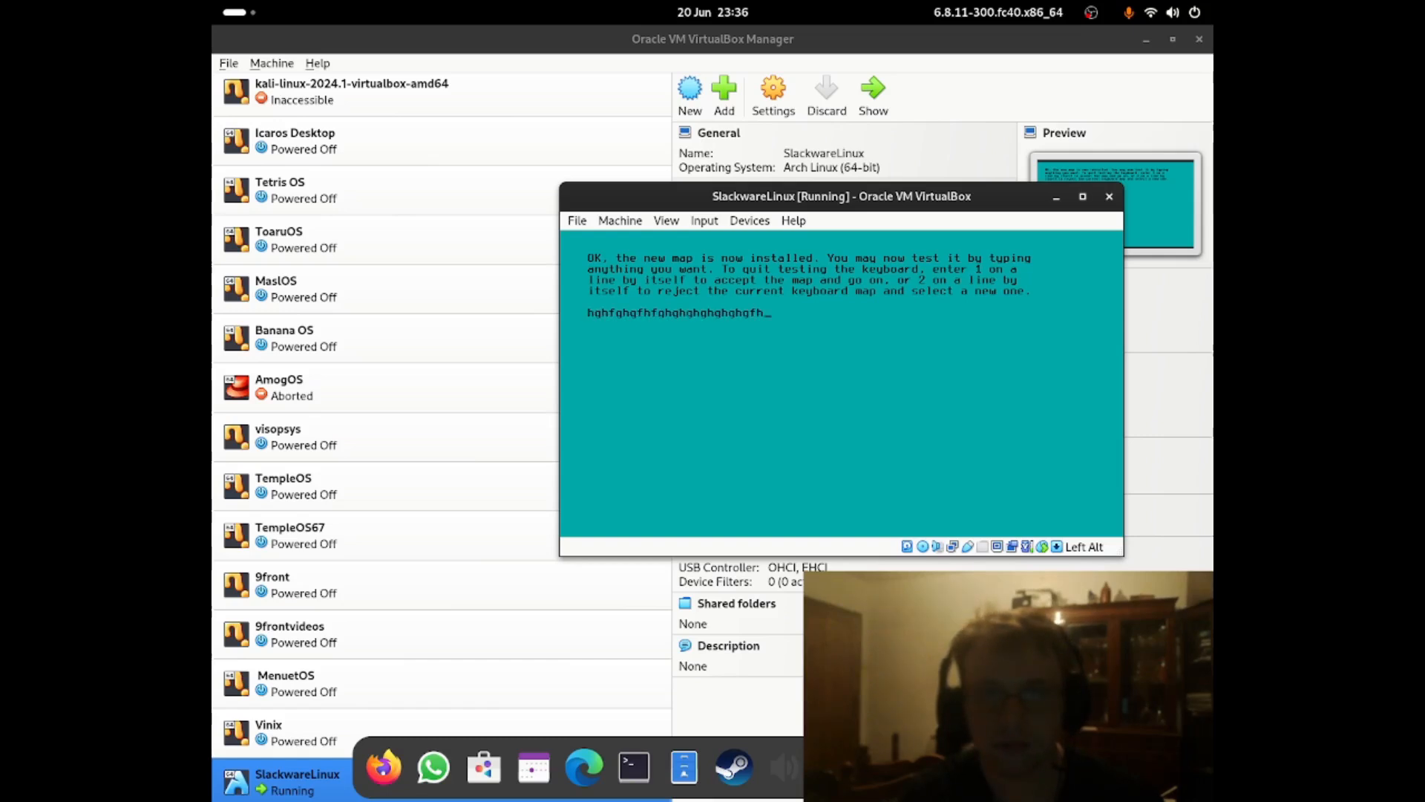
pyautogui.write('ghghgghghghghgh')
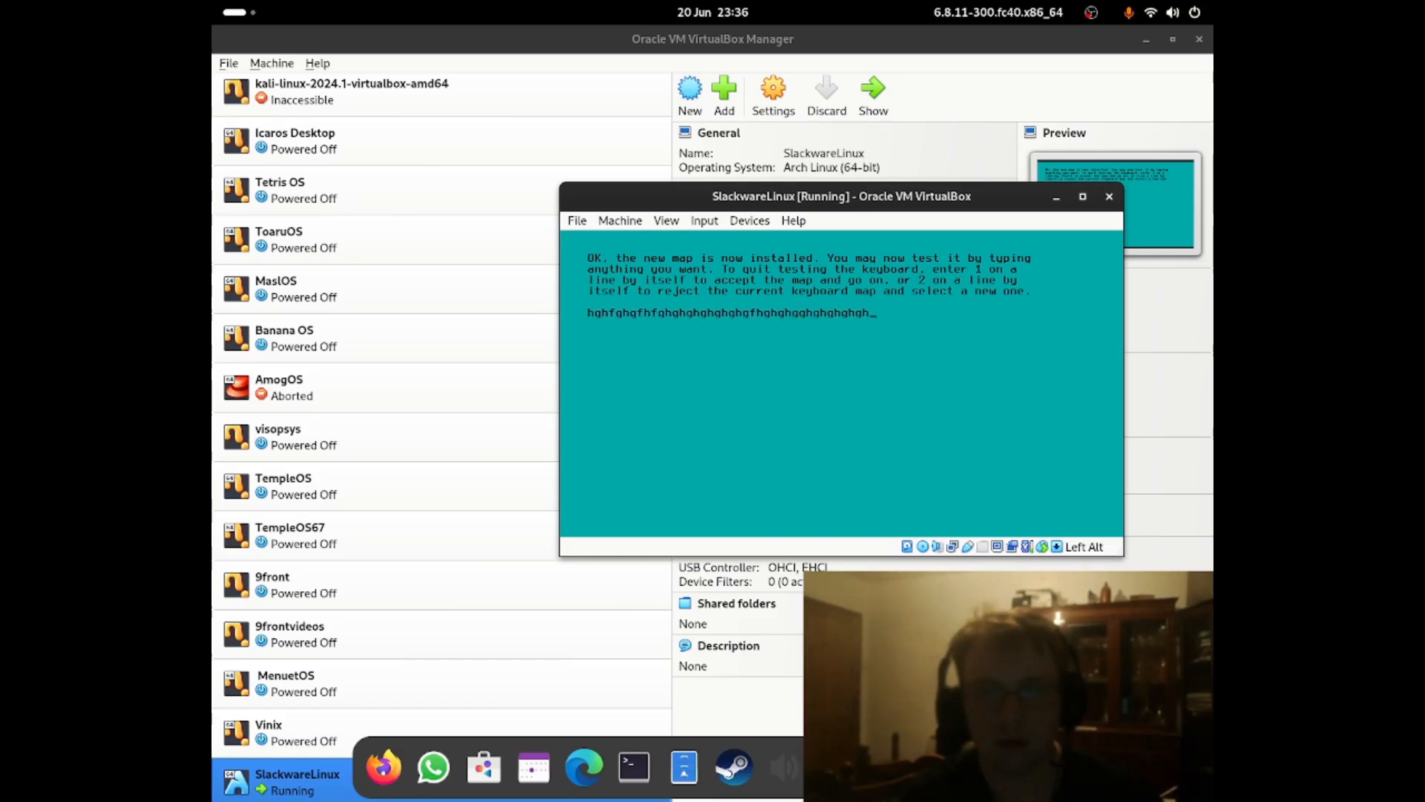
pyautogui.write('ghghghghghghgfhfghfghfhfh')
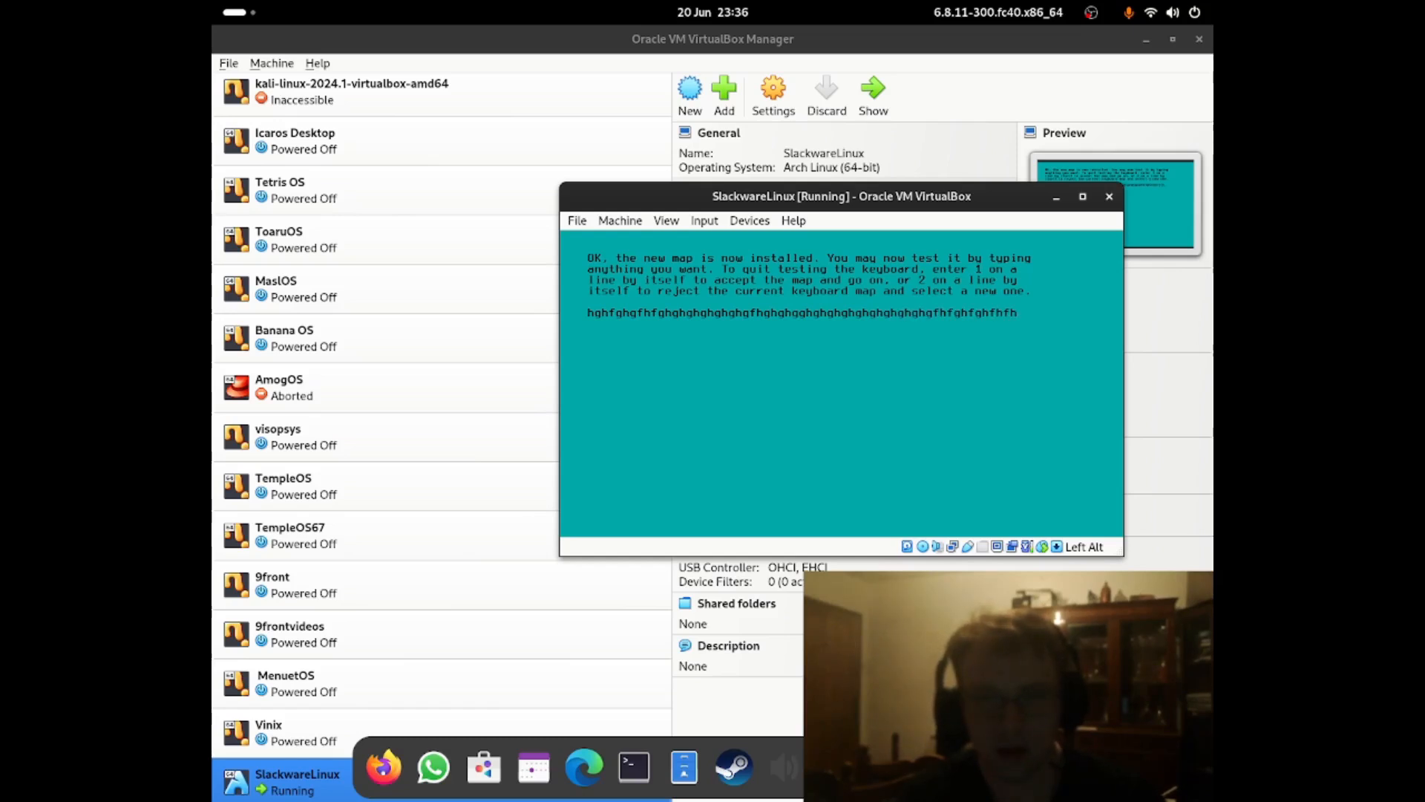
pyautogui.write('1')
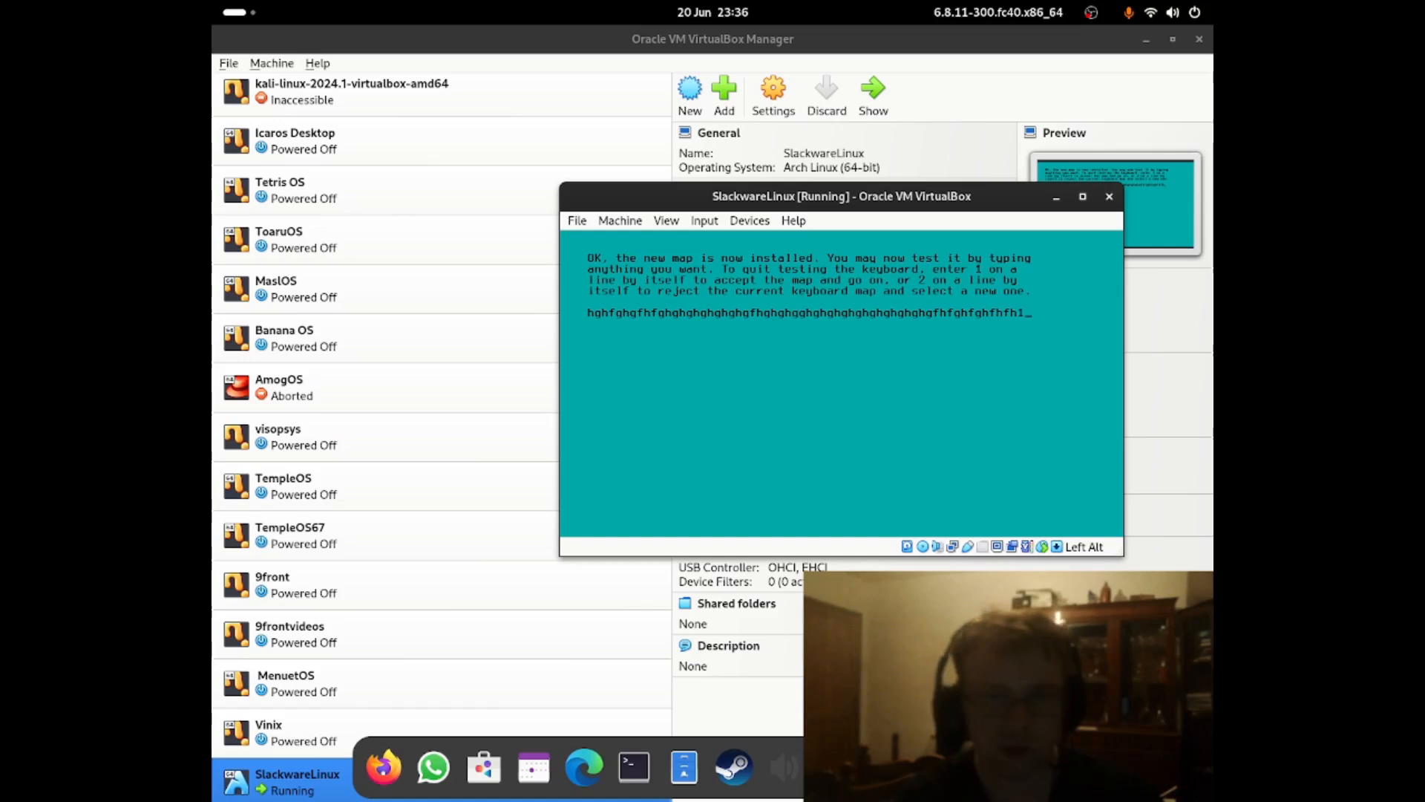
pyautogui.press('Return')
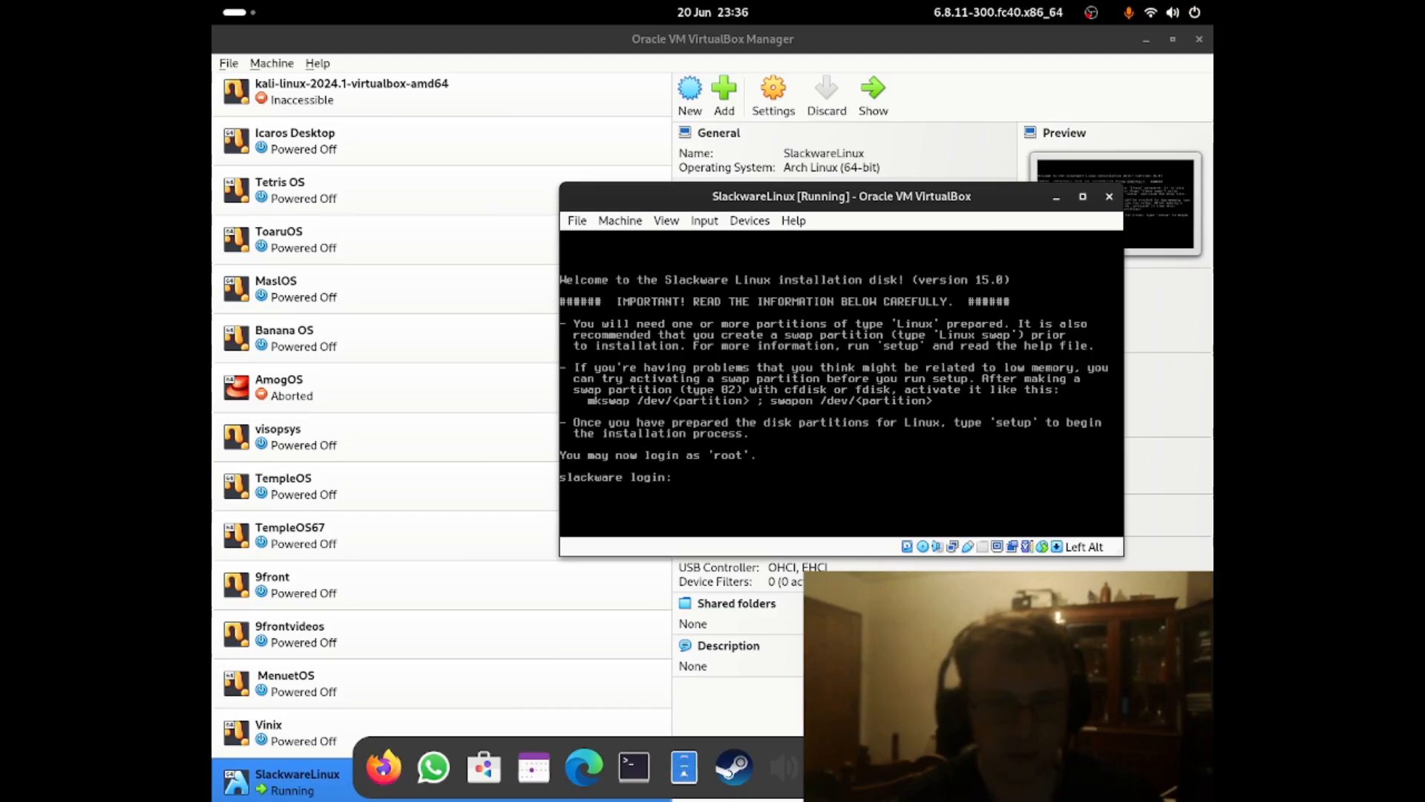
# - Log in to the Slackware installation disk as root and launch cfdisk
pyautogui.write('root')
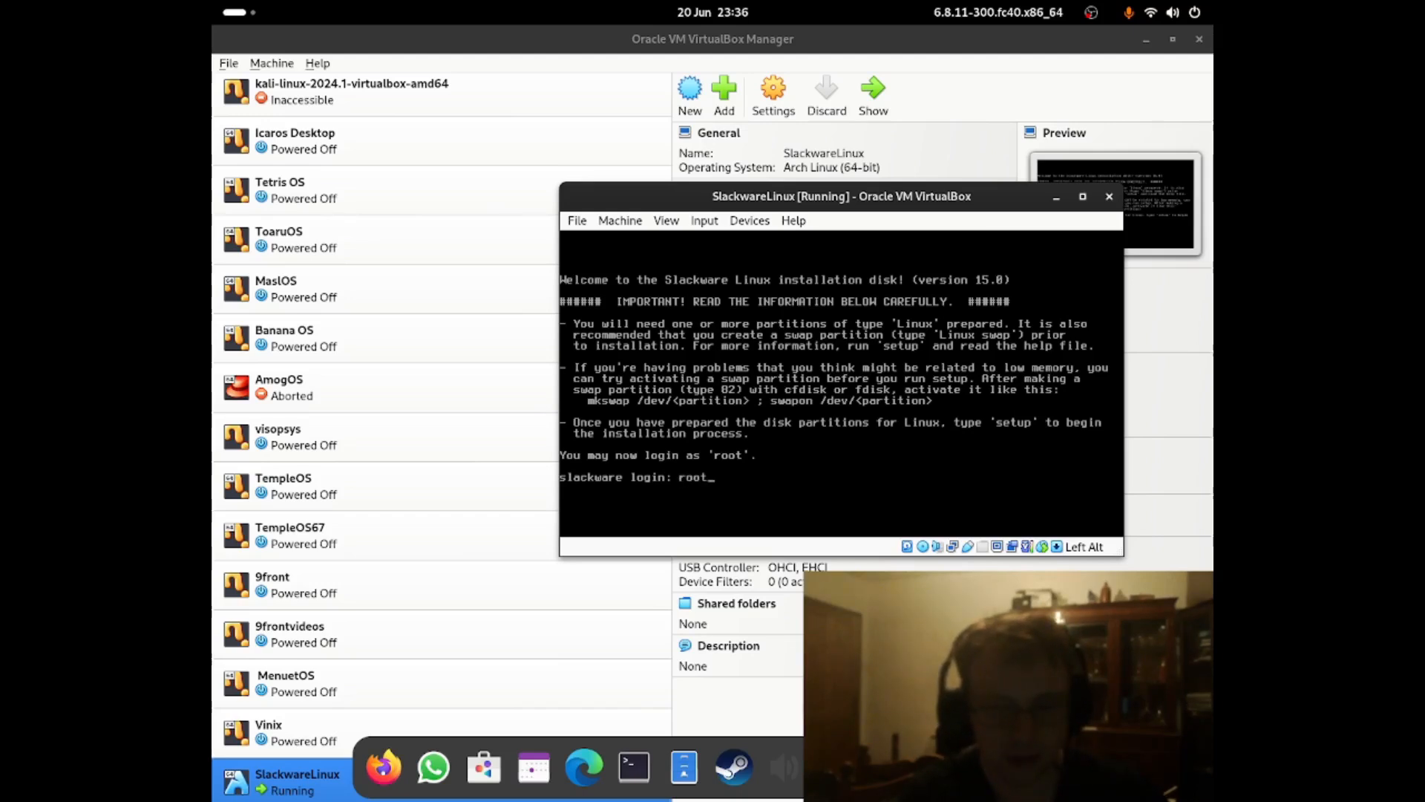
pyautogui.press('Return')
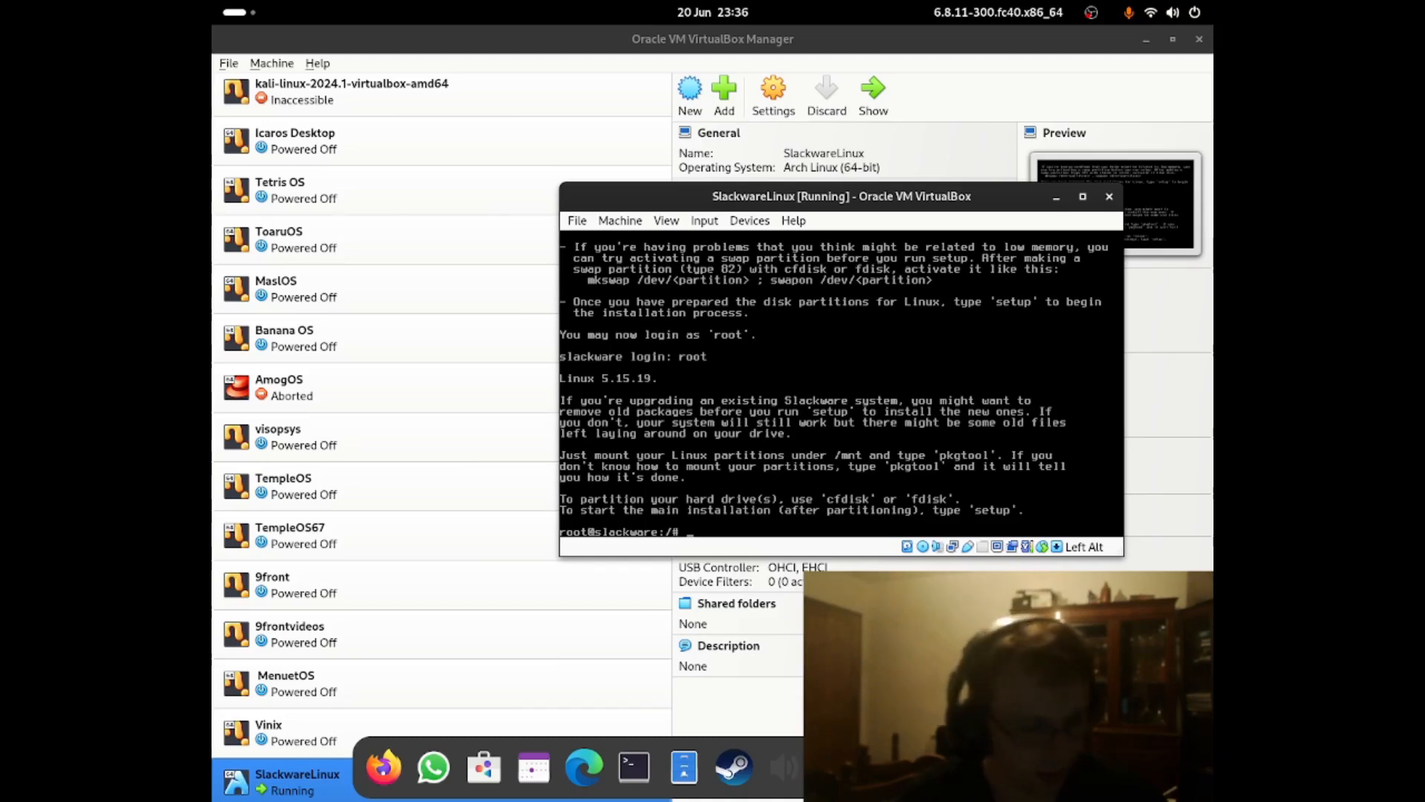
pyautogui.write('cfdisk')
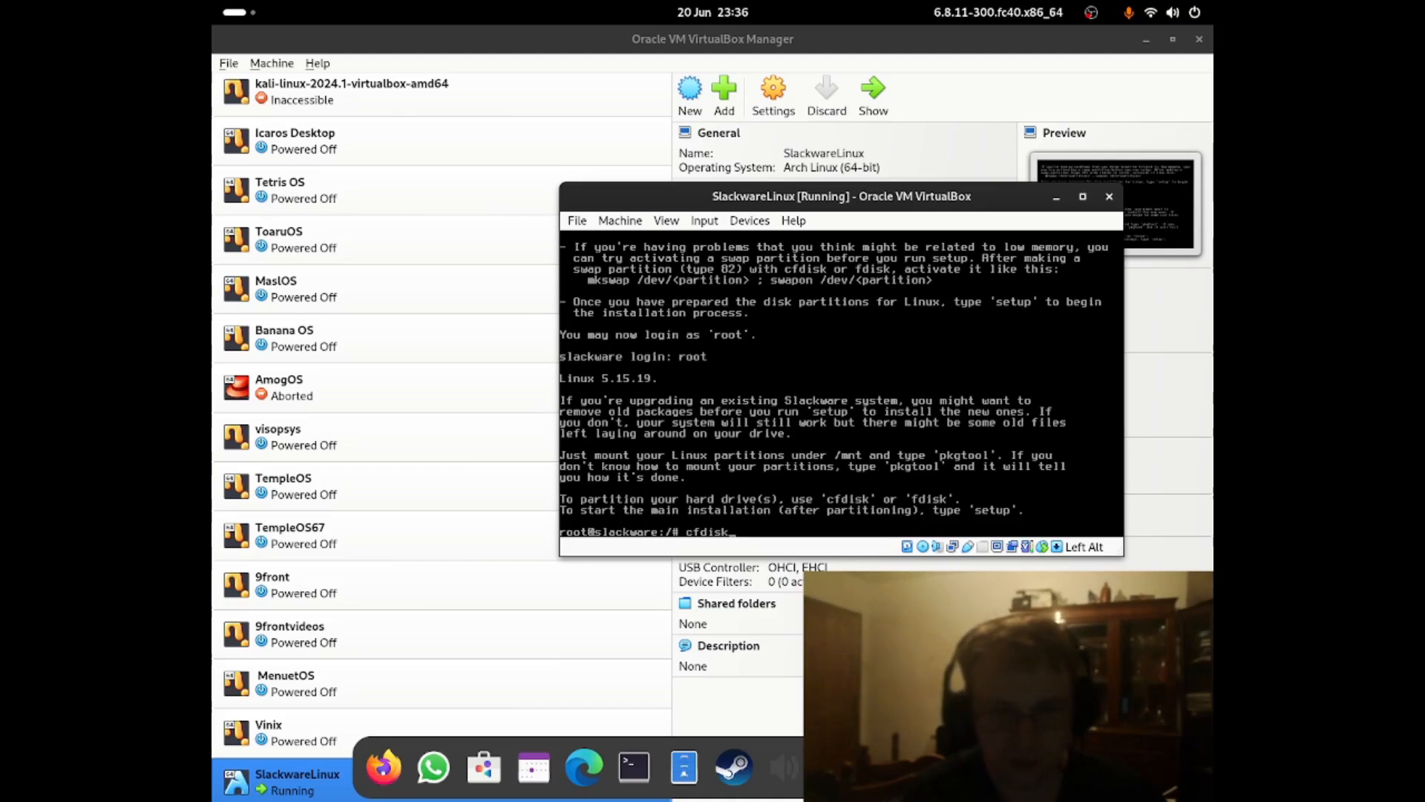
pyautogui.press('Return')
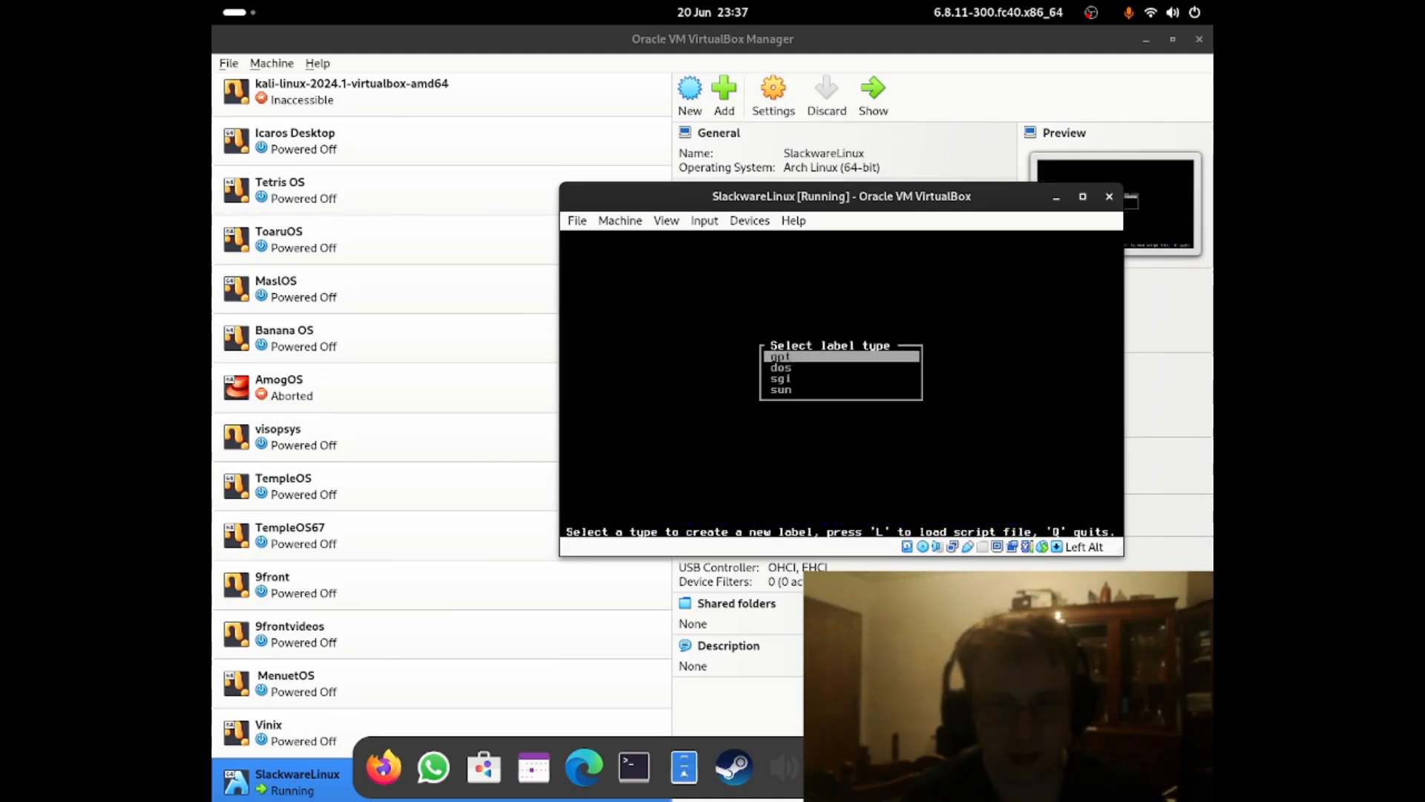
# - Create a gpt label on /dev/sda and add a new 14G partition from its free space
pyautogui.press('Return')
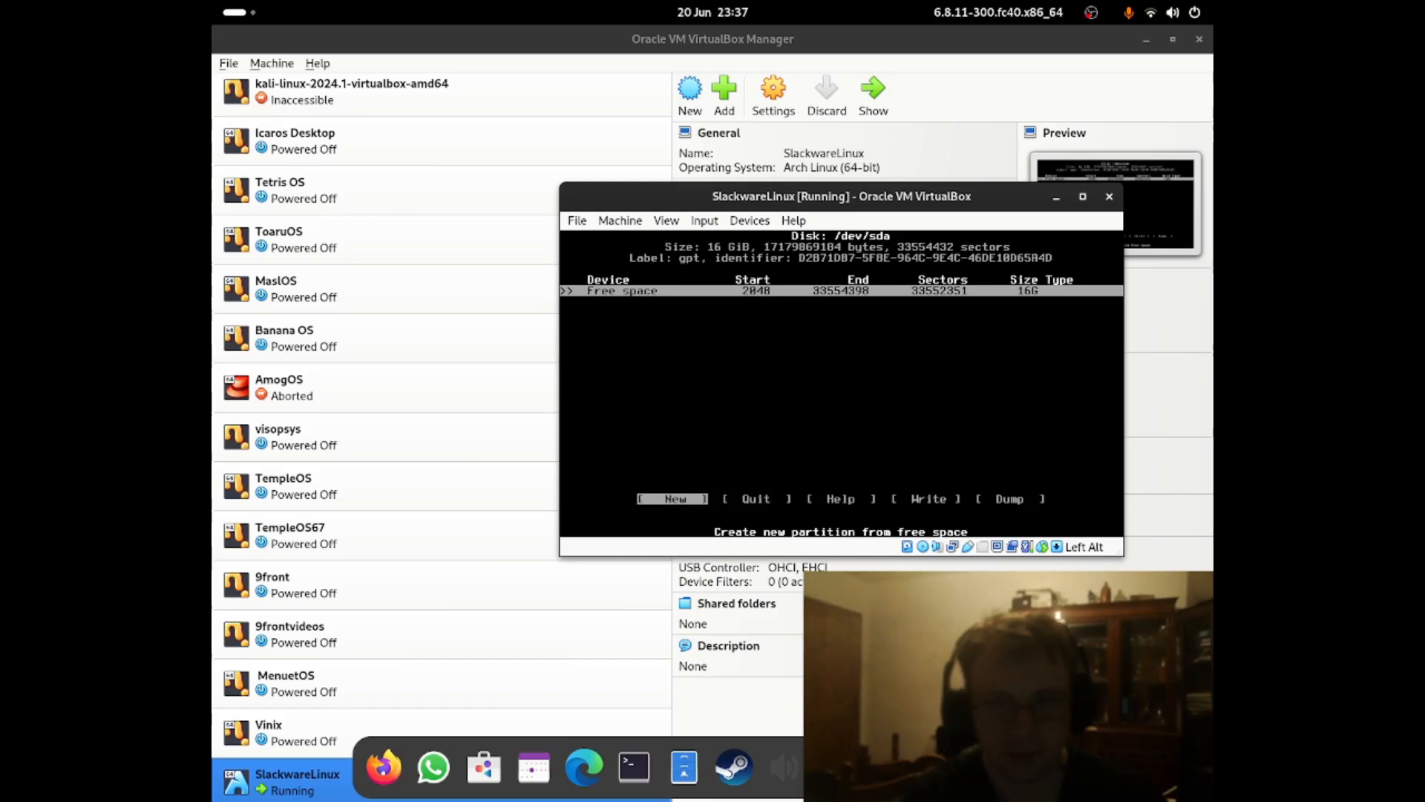
pyautogui.press('Return')
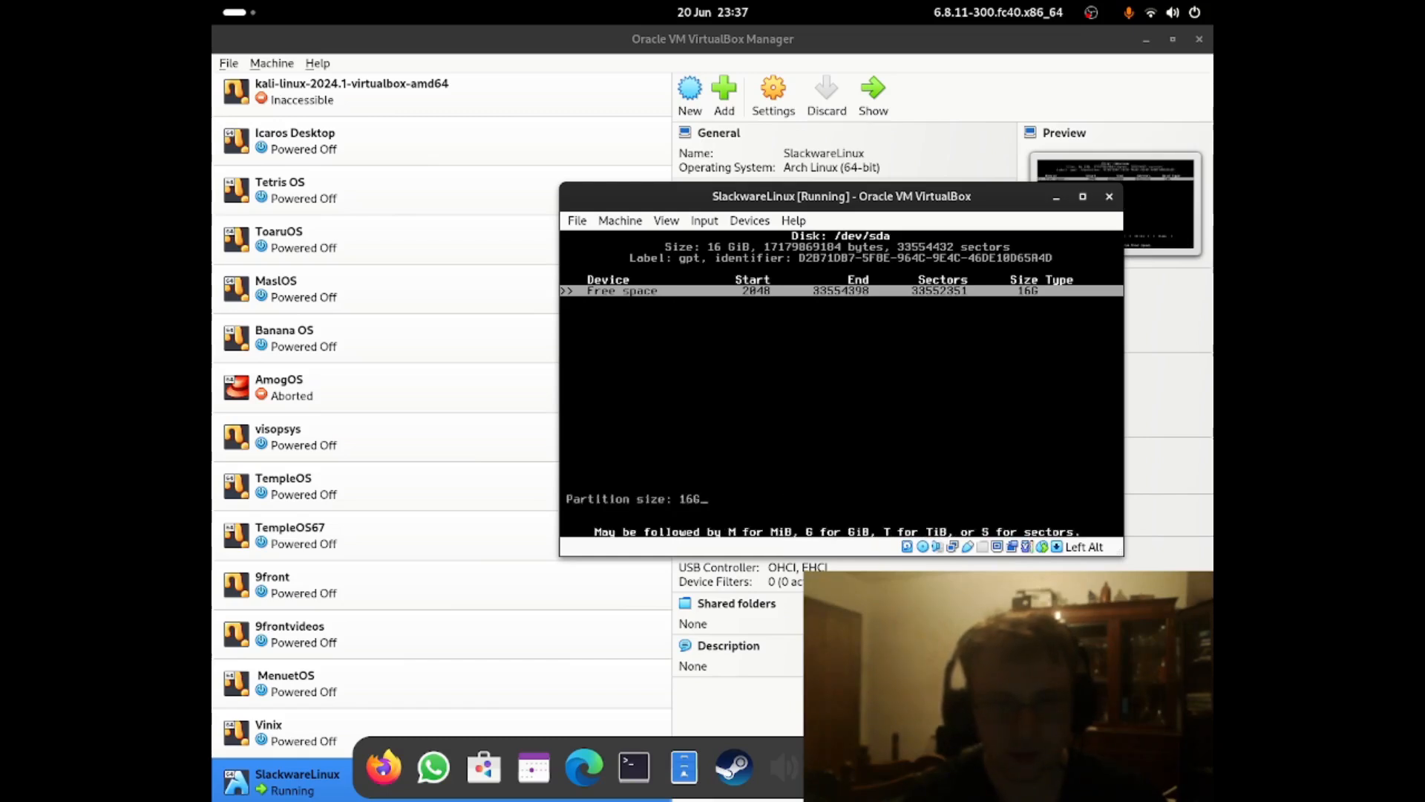
pyautogui.press('Left')
pyautogui.press('BackSpace')
pyautogui.write('4')
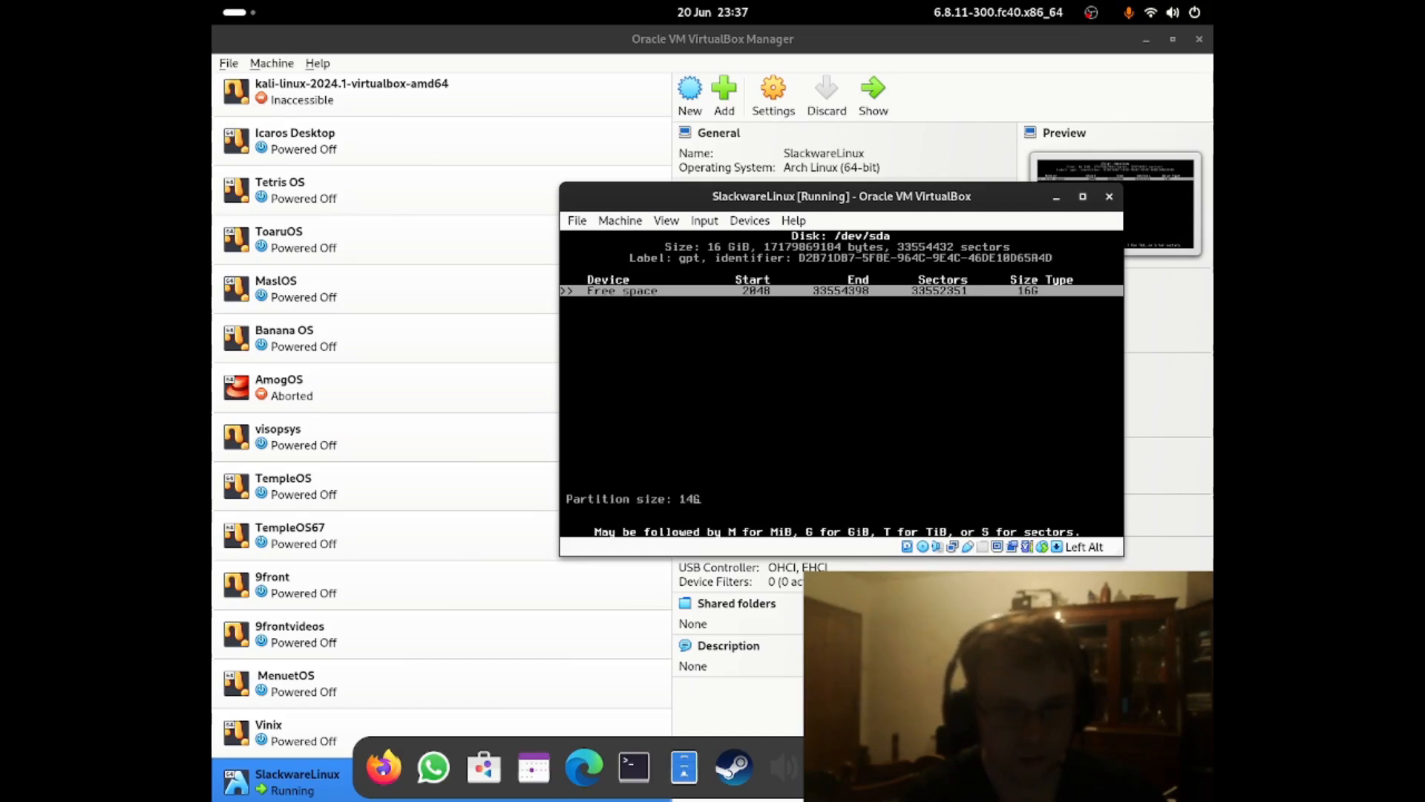
pyautogui.press('Return')
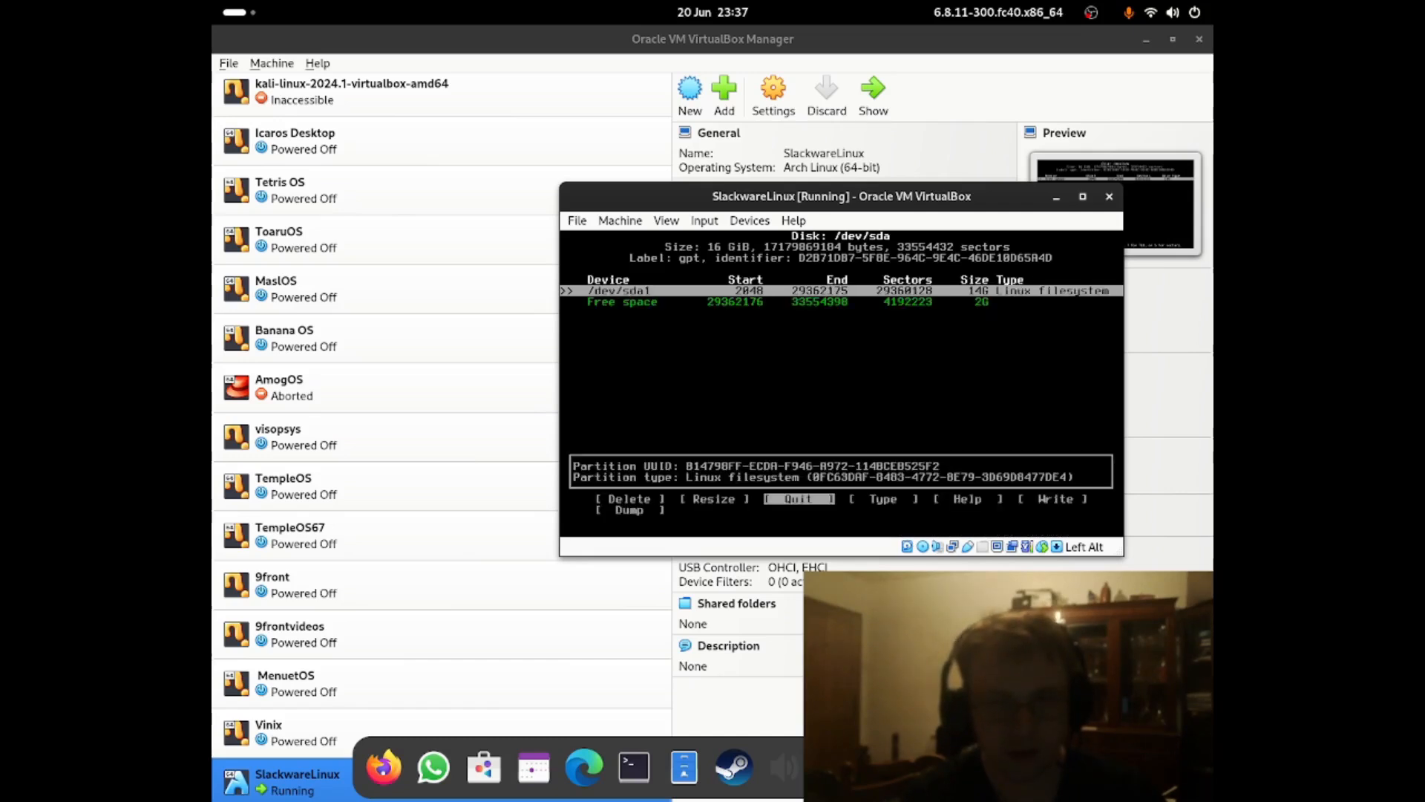
# - Create a second partition of 2G from the remaining free space on /dev/sda
pyautogui.press('Down')
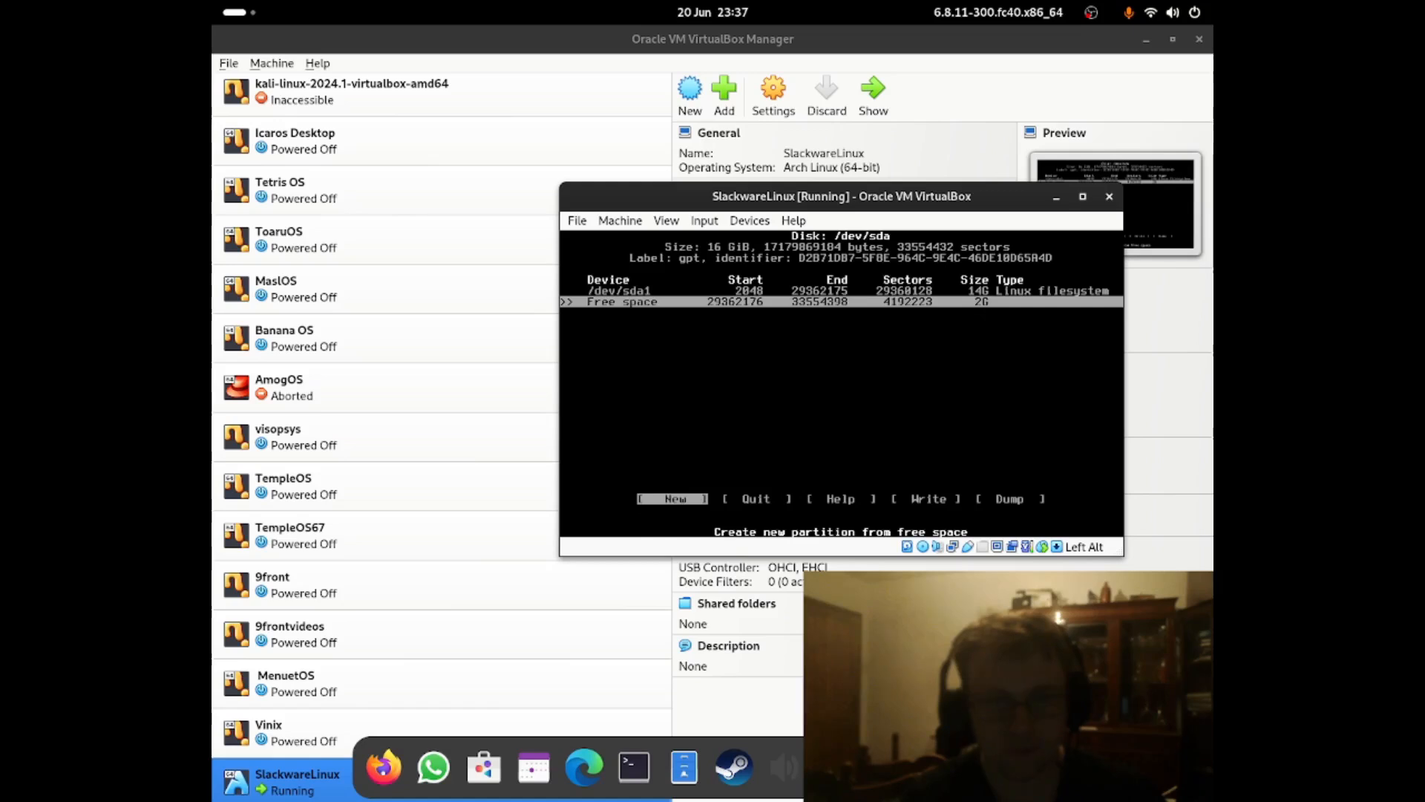
pyautogui.press('Return')
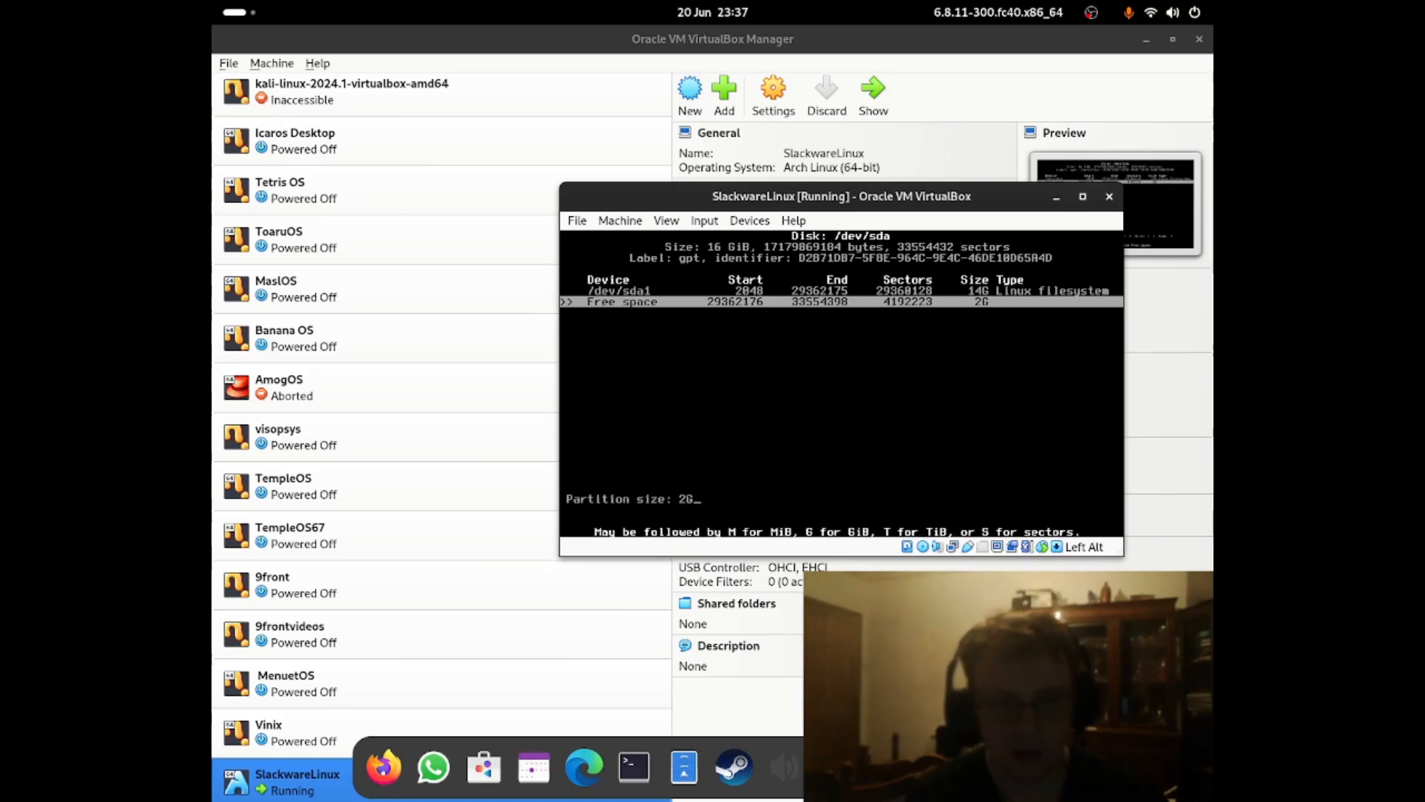
pyautogui.press('Return')
# - Change the type of the /dev/sda2 partition to Linux swap
pyautogui.press('Right')
pyautogui.press('Right')
pyautogui.press('Right')
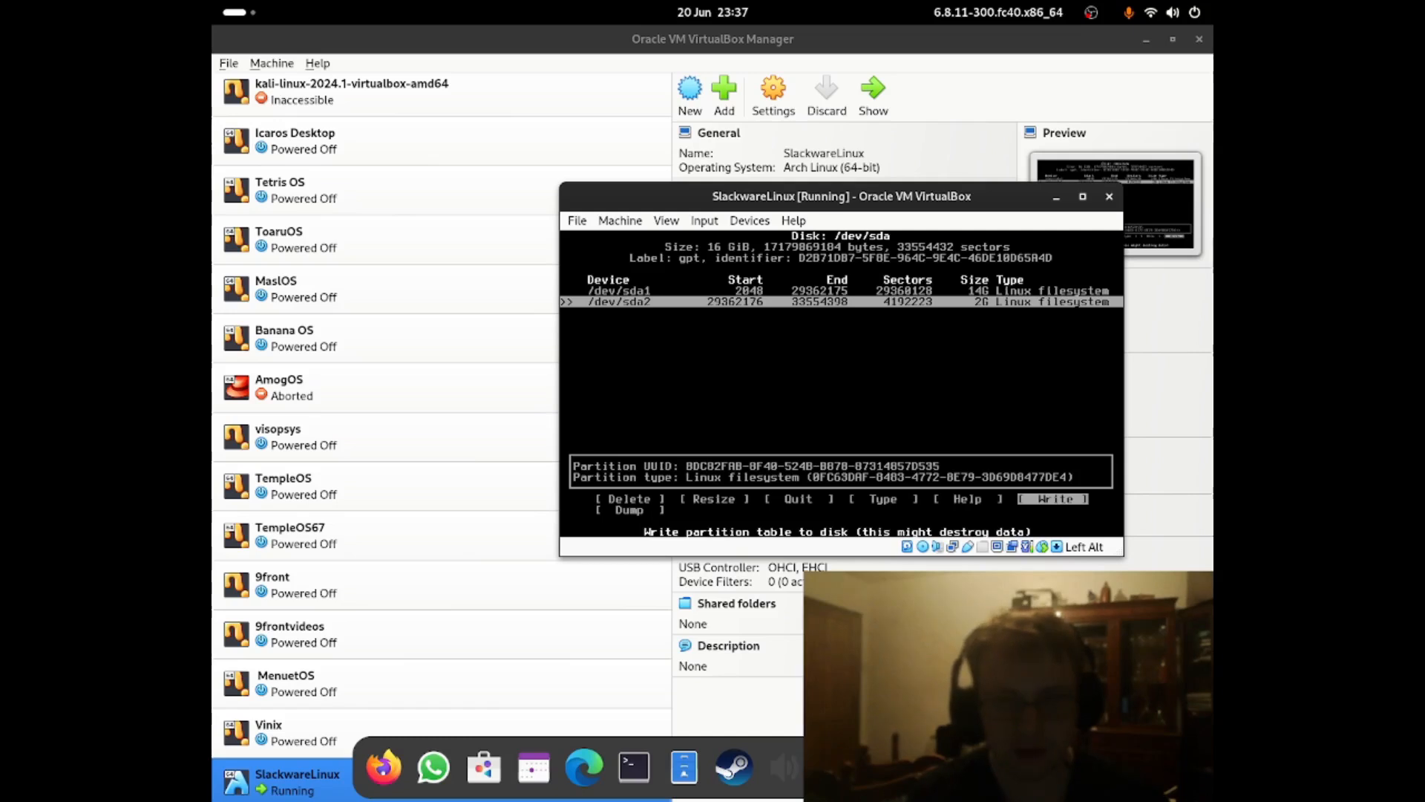
pyautogui.press('Left')
pyautogui.press('Left')
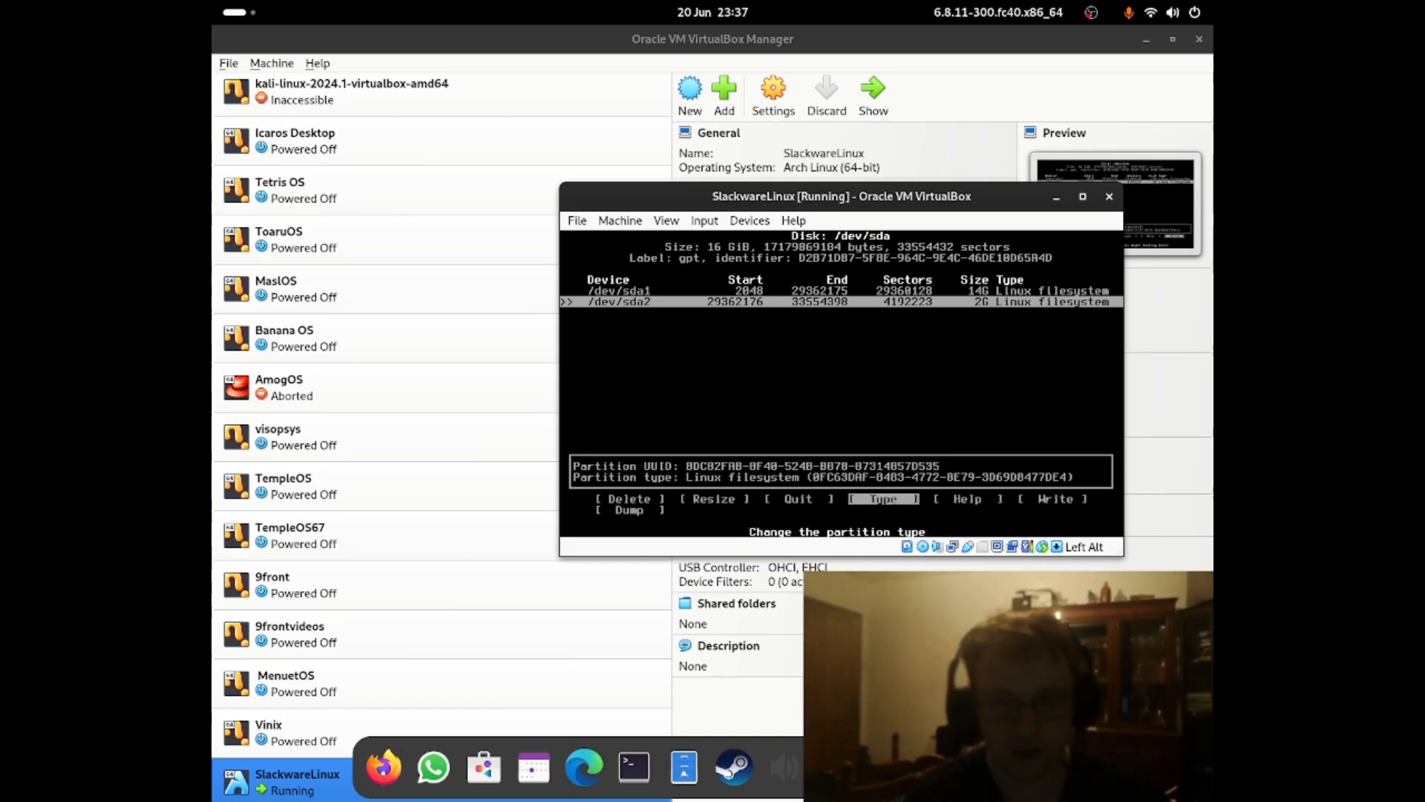
pyautogui.press('Return')
pyautogui.press('Up')
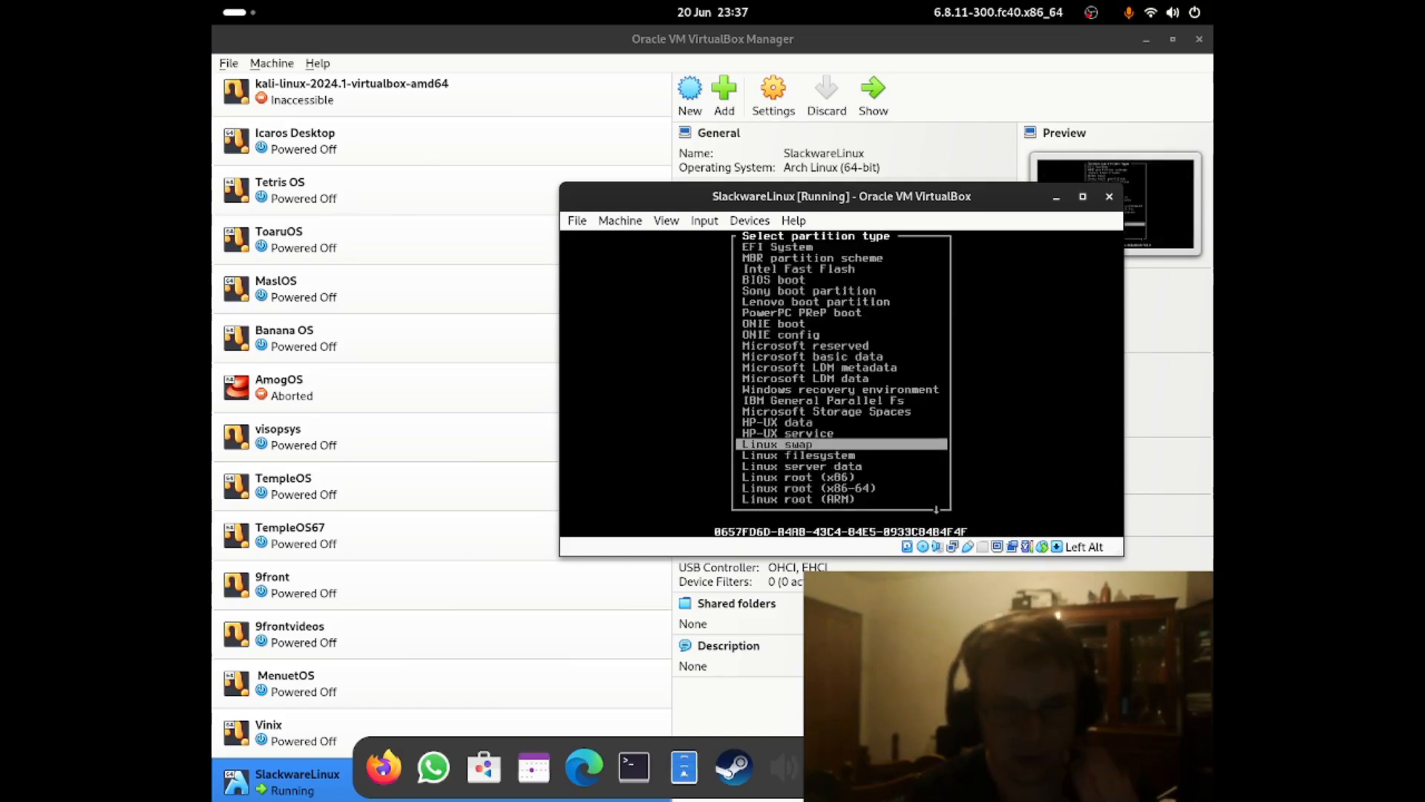
pyautogui.press('Return')
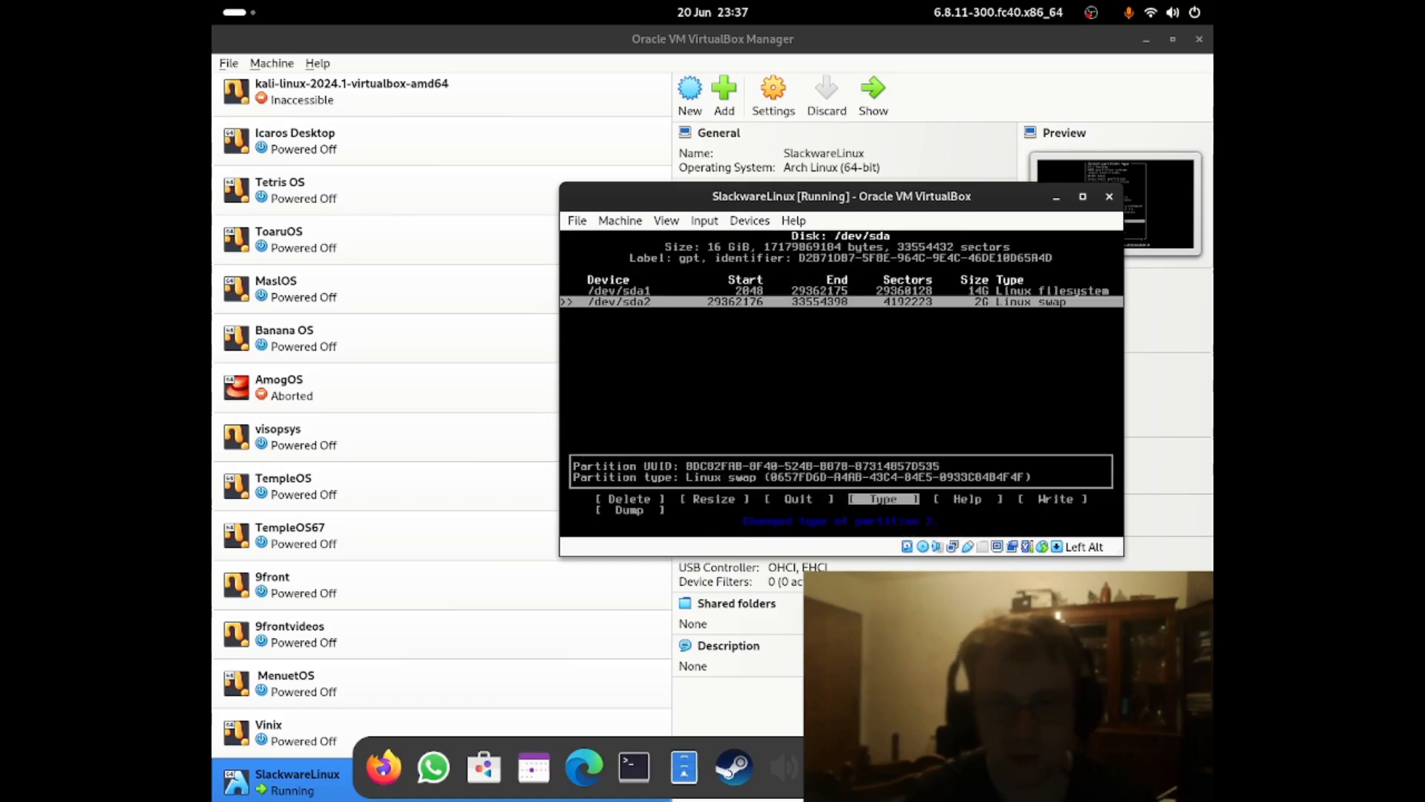
# - Write the partition table to disk, answering yes to the confirmation question
pyautogui.press('Right')
pyautogui.press('Right')
pyautogui.press('Left')
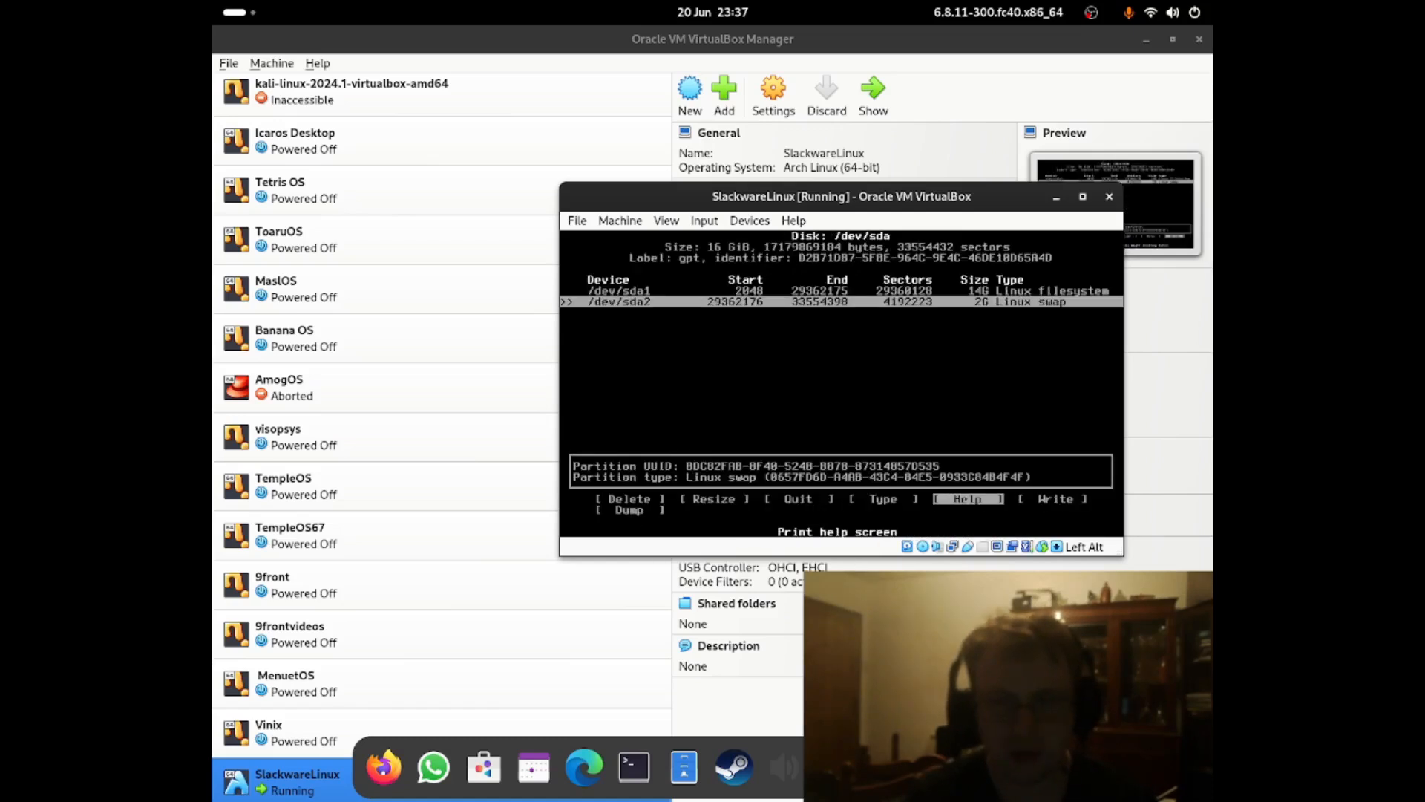
pyautogui.press('Right')
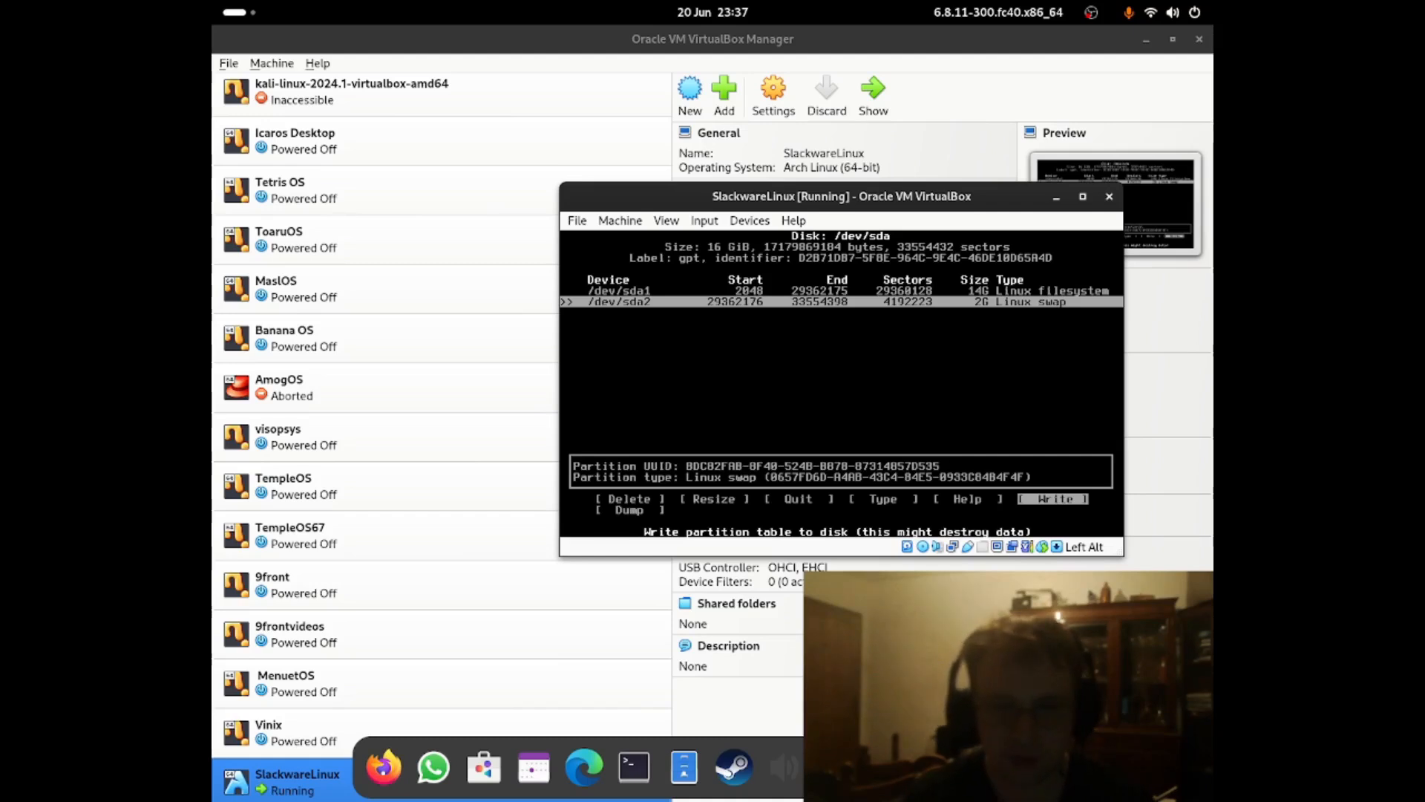
pyautogui.press('Return')
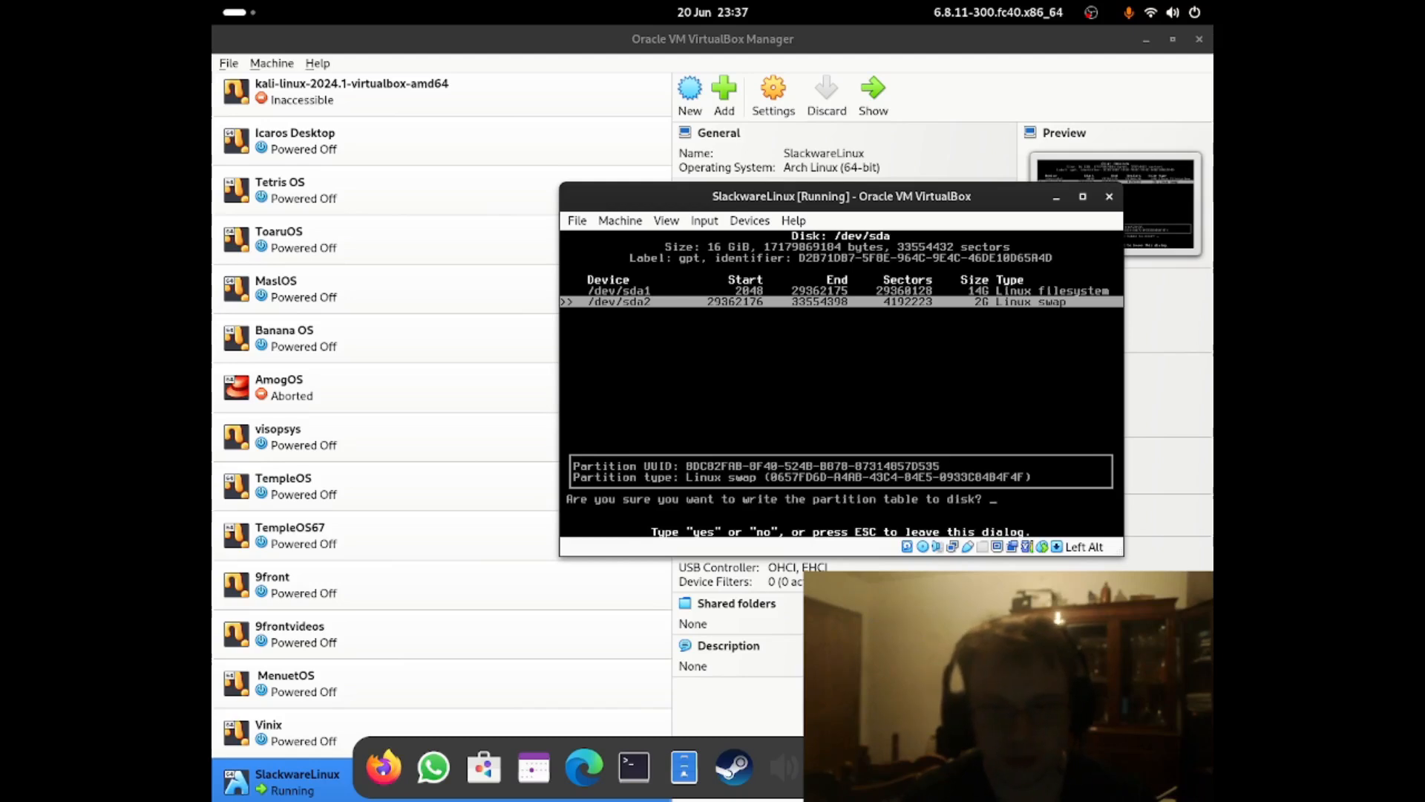
pyautogui.press('Escape')
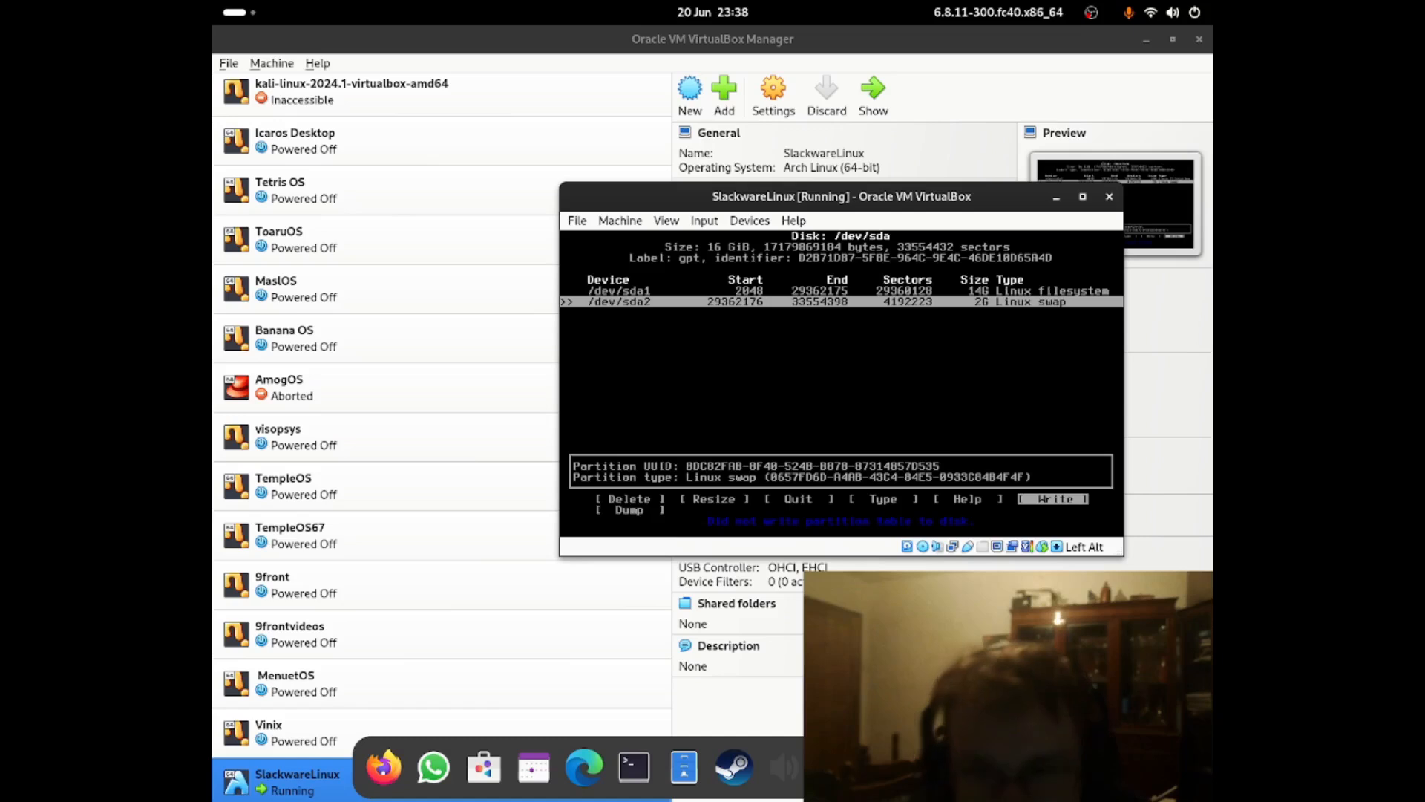
pyautogui.press('Return')
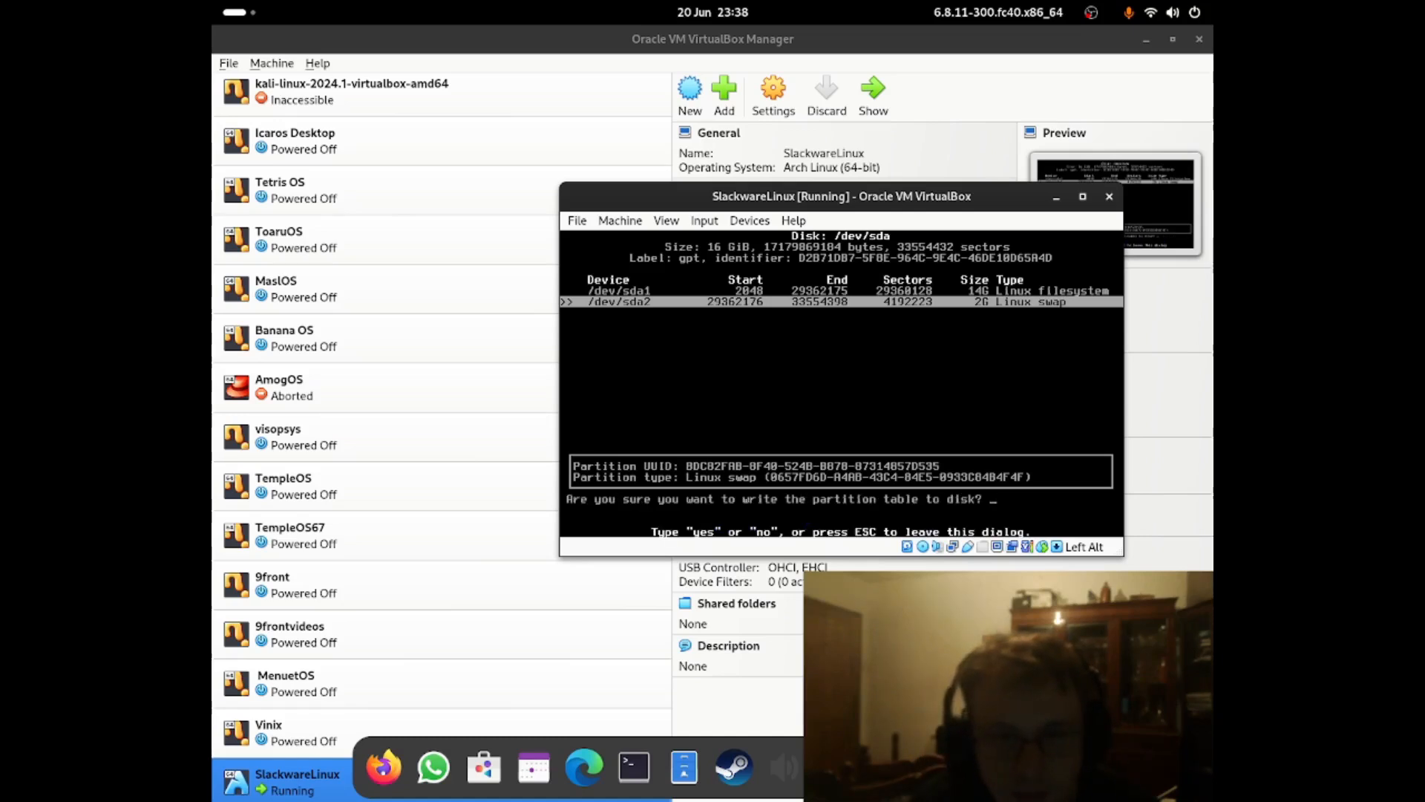
pyautogui.write('yes')
pyautogui.press('Return')
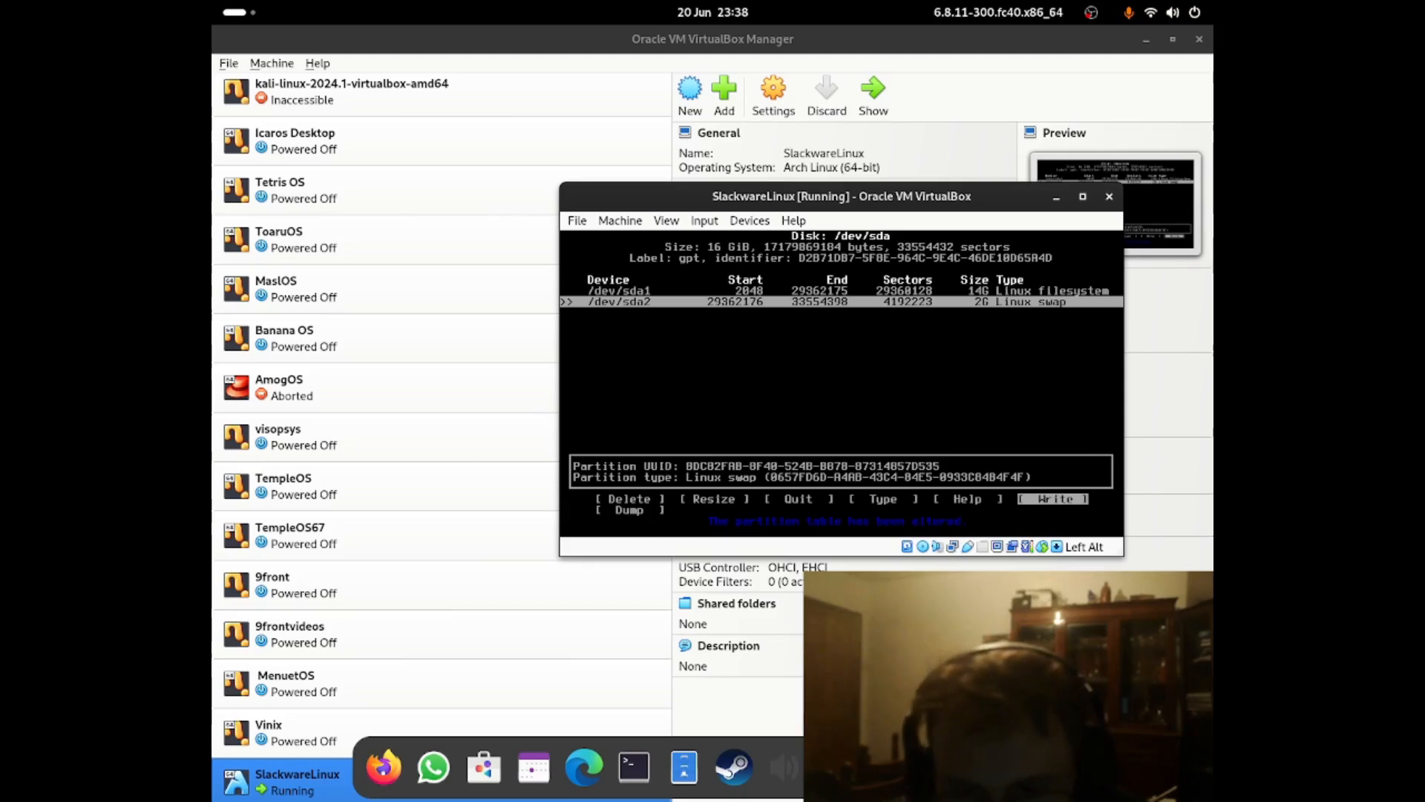
# - Quit cfdisk and return to the root shell prompt
pyautogui.press('Left')
pyautogui.press('Left')
pyautogui.press('Left')
pyautogui.press('Left')
pyautogui.press('Right')
pyautogui.press('Return')
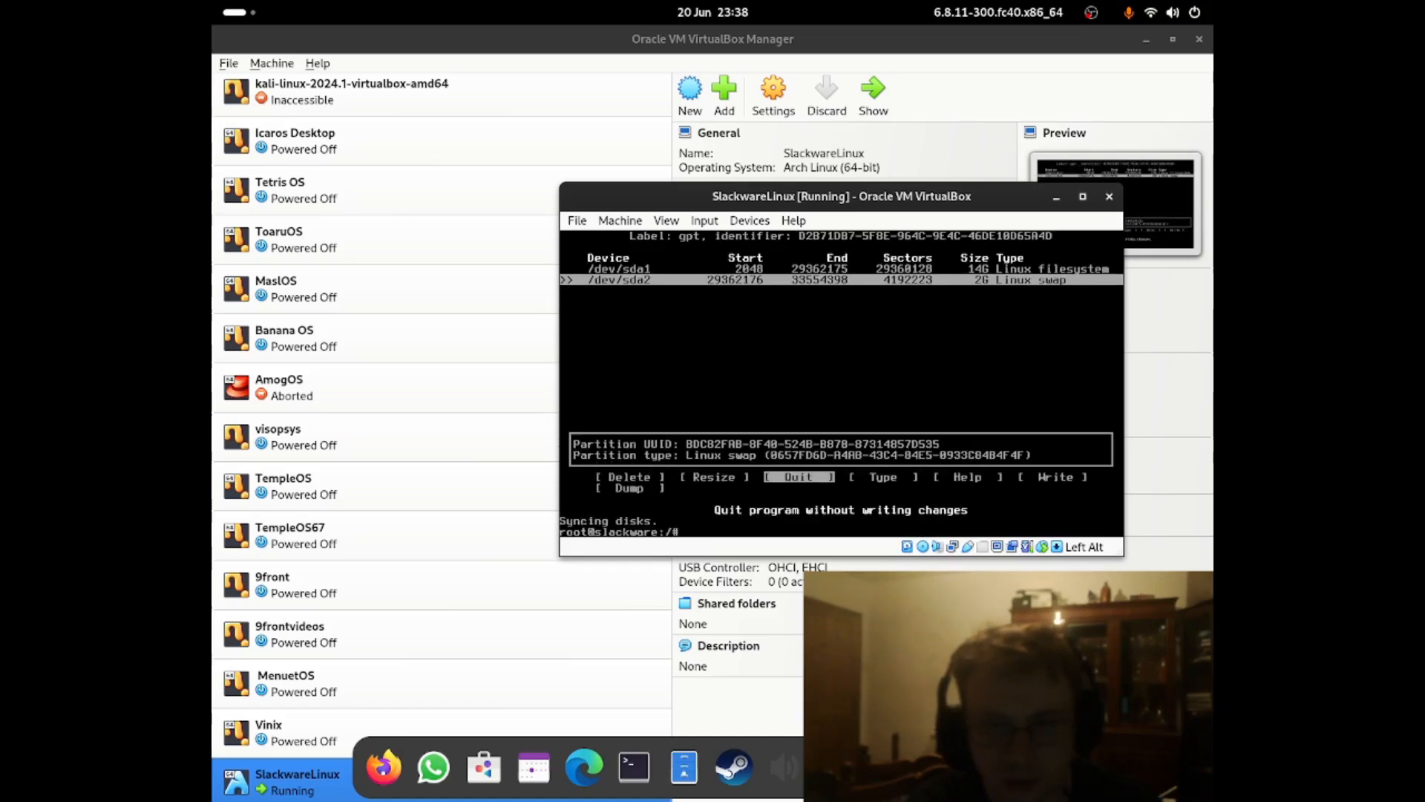
# - Reopen cfdisk to check the saved partition layout of /dev/sda, quitting without changes each time
pyautogui.write('cfdisk')
pyautogui.press('Return')
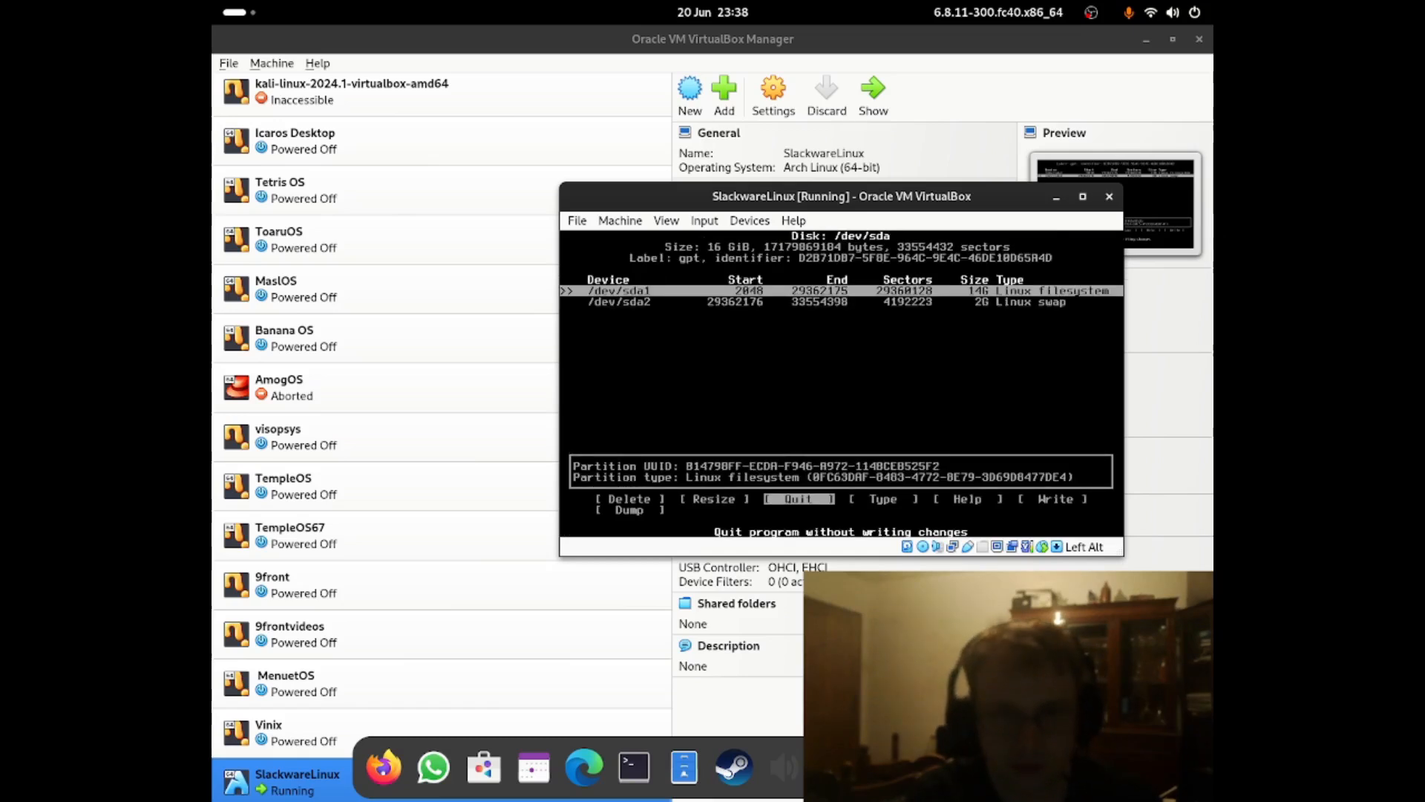
pyautogui.press('Left')
pyautogui.press('Right')
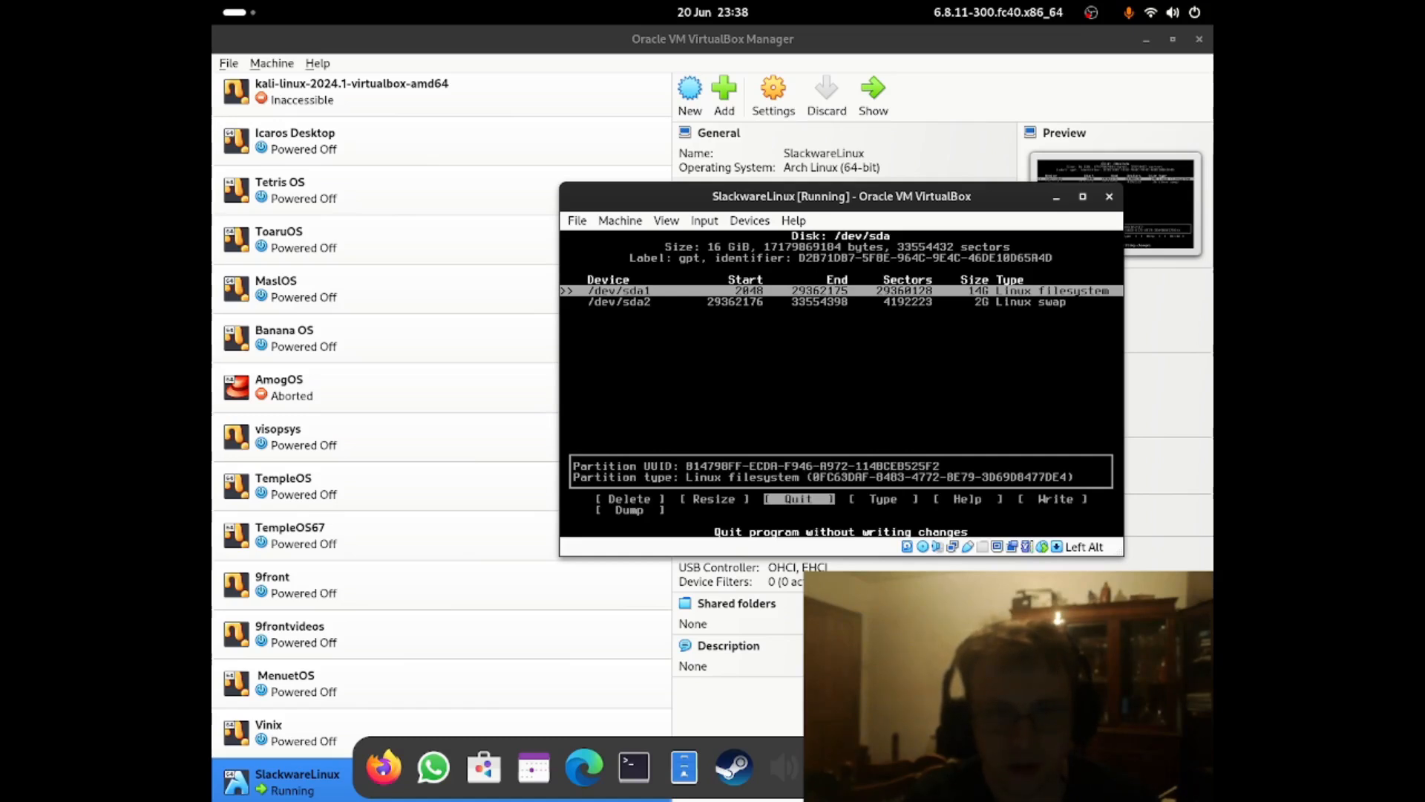
pyautogui.press('Return')
pyautogui.write('cf')
pyautogui.write('disk')
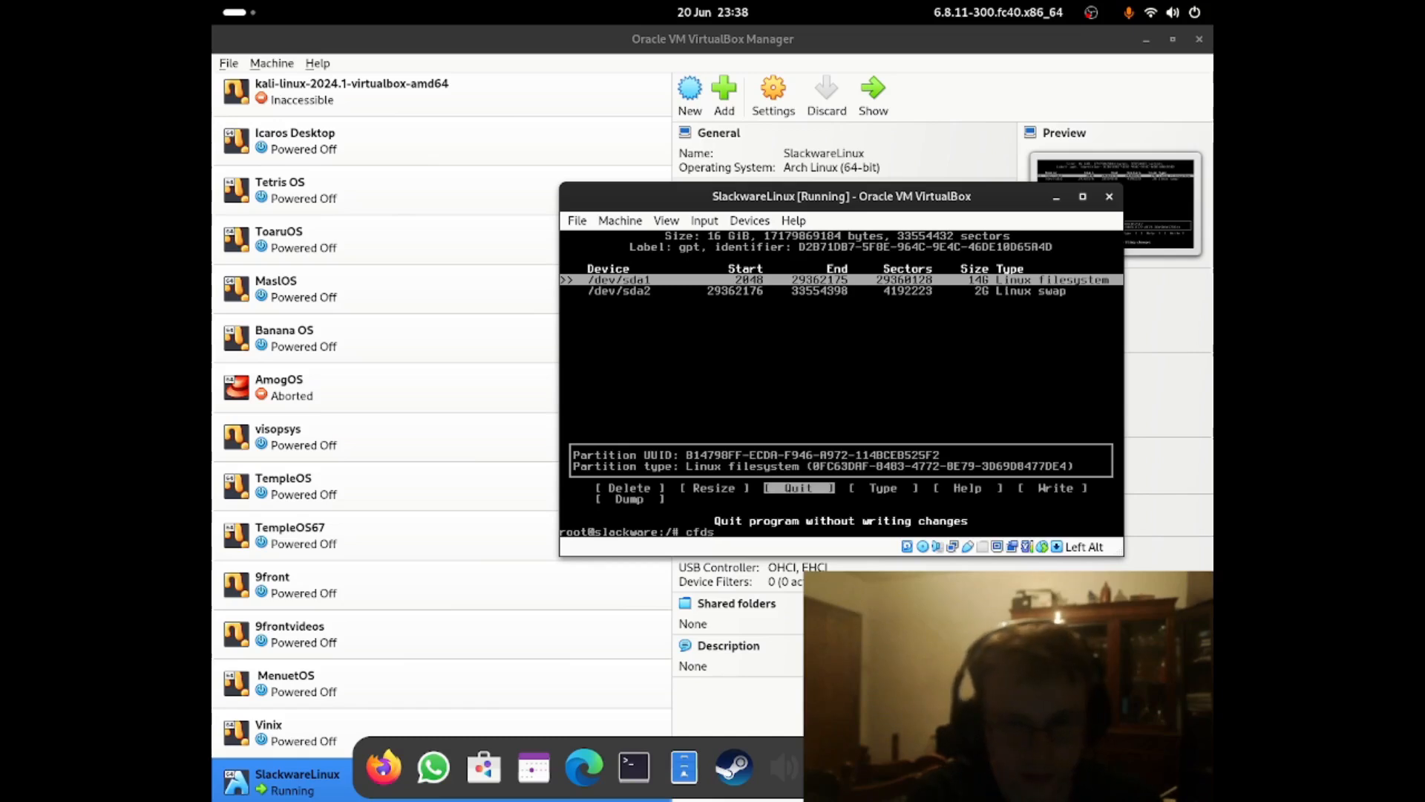
pyautogui.press('Return')
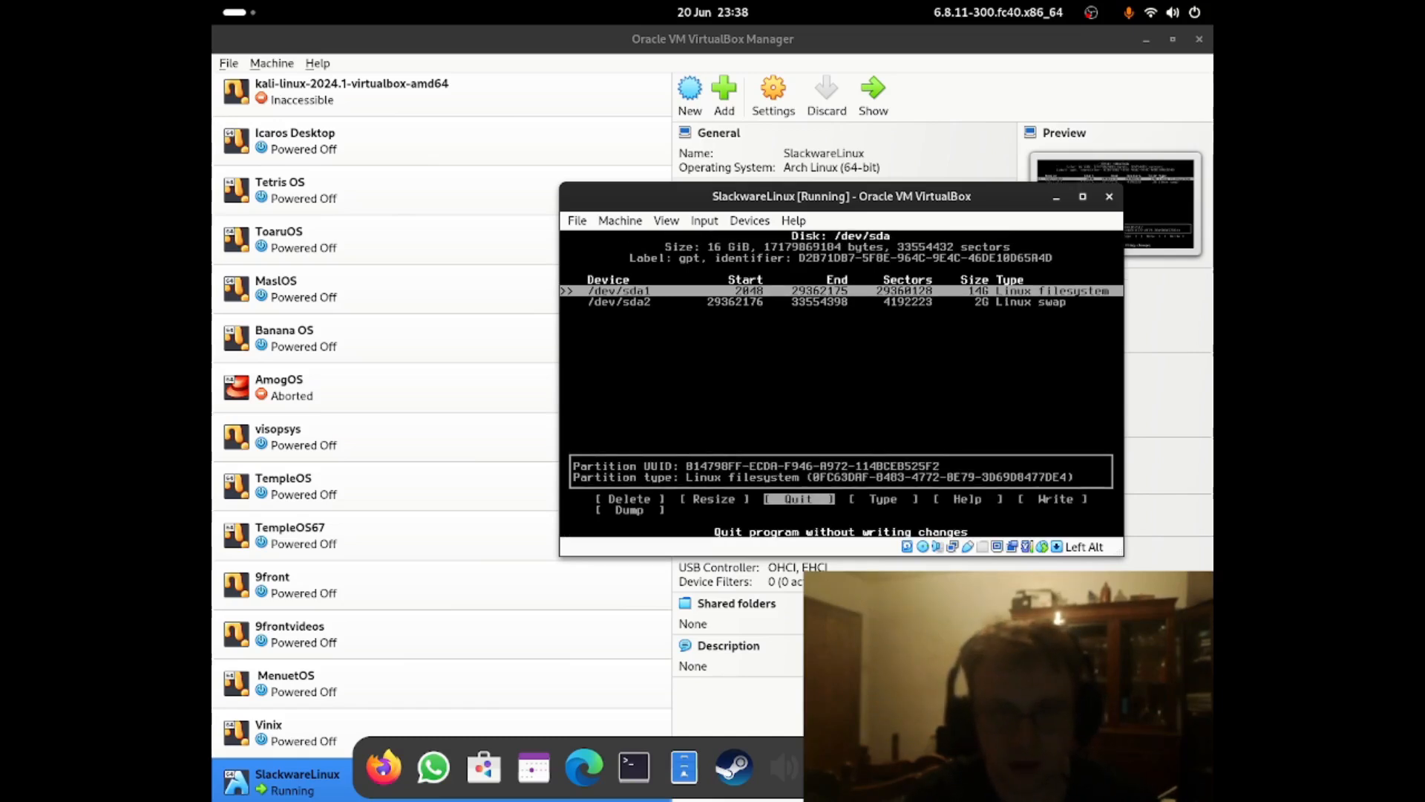
pyautogui.press('Return')
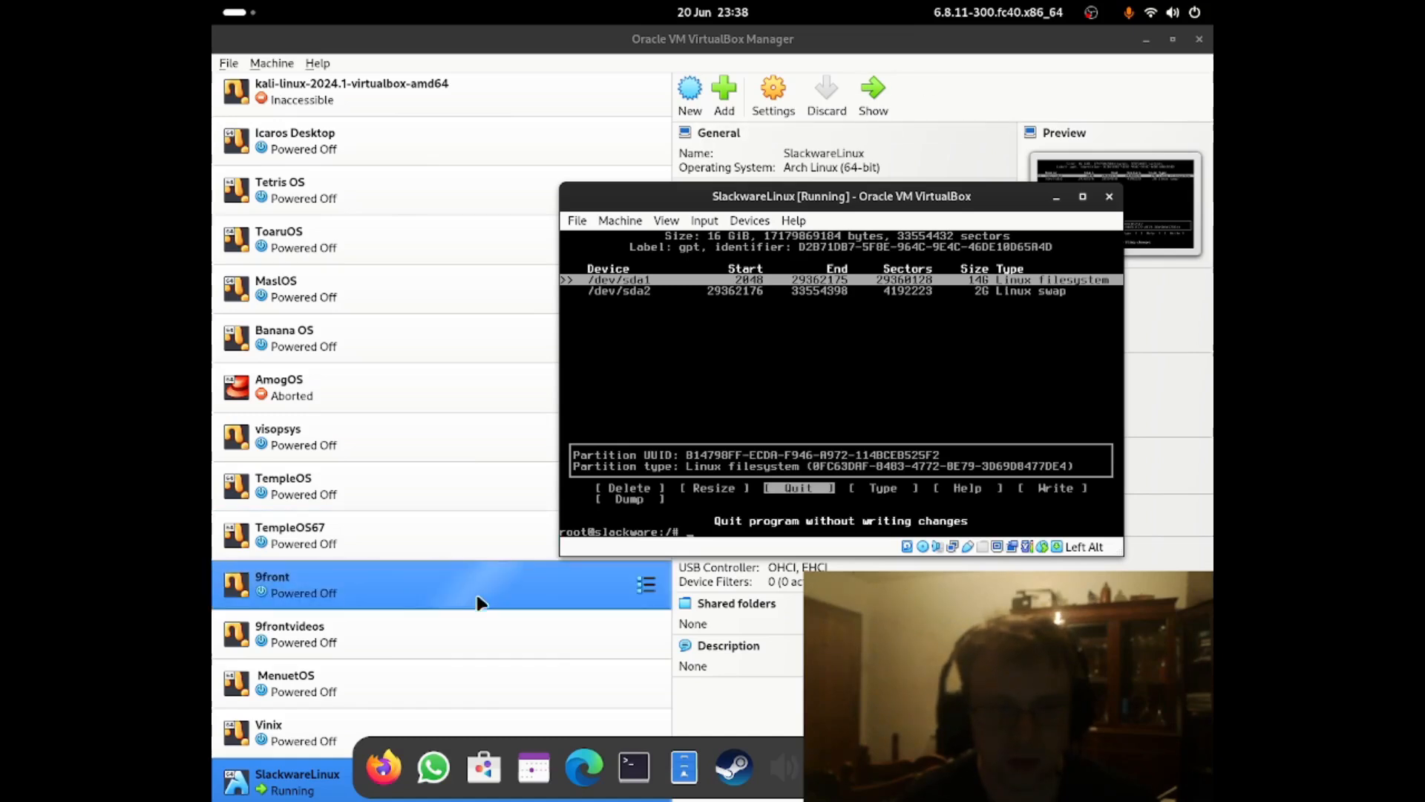
# - Switch to Firefox and read the linuxiac.com Slackware guide from the cfdisk instructions to the installer launch section
pyautogui.moveTo(861, 46); pyautogui.dragTo(713, 693)
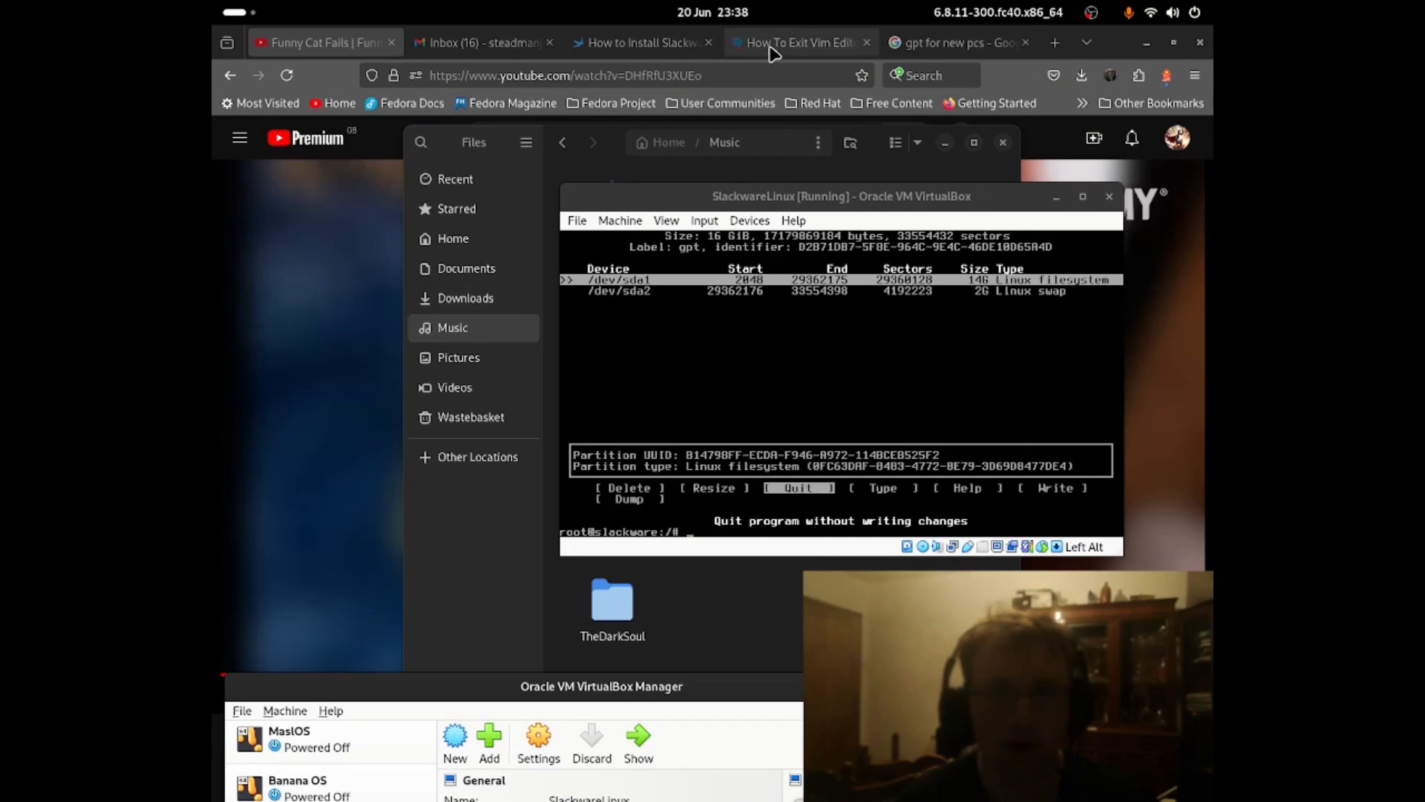
pyautogui.click(663, 46)
pyautogui.scroll(-10, 677, 395)
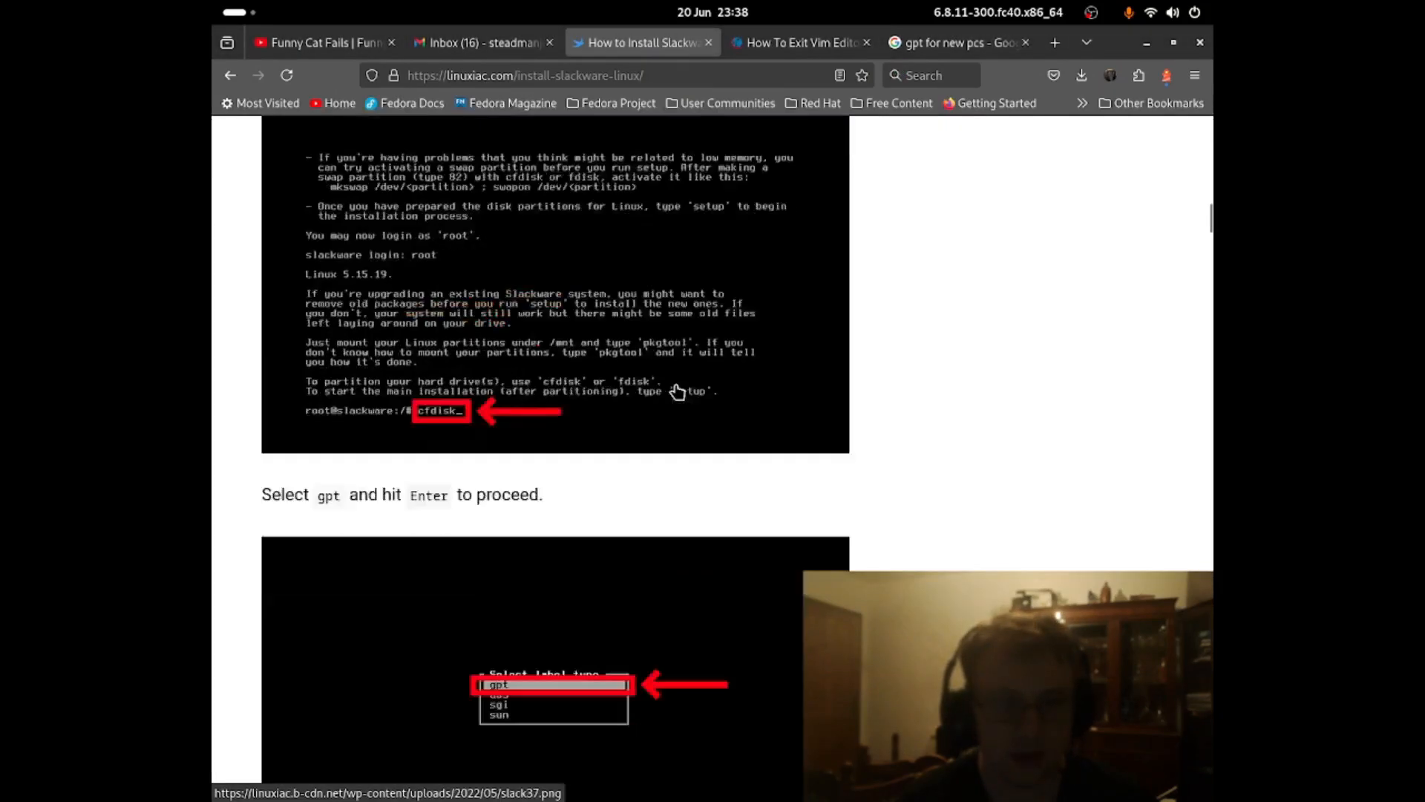
pyautogui.scroll(-20, 681, 413)
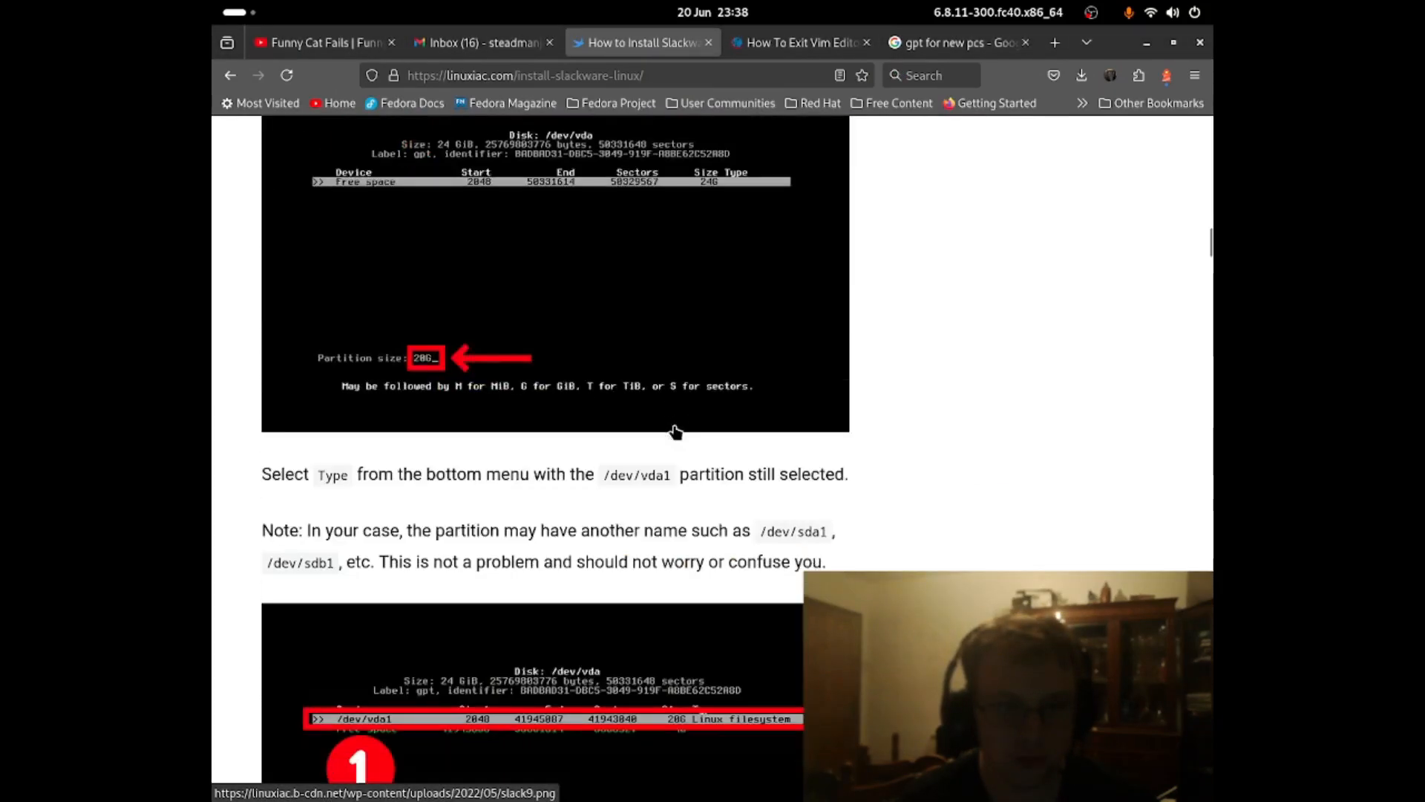
pyautogui.scroll(-20, 671, 451)
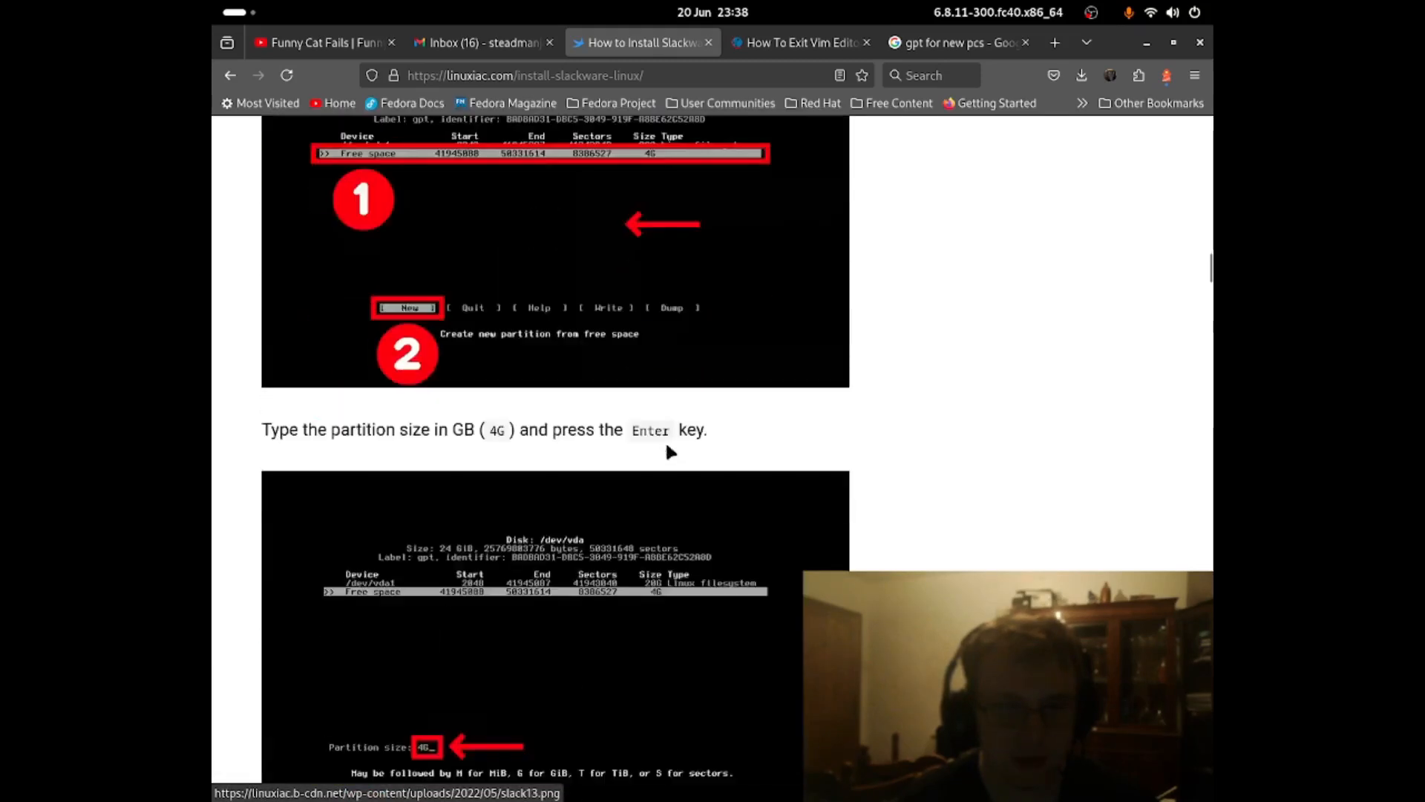
pyautogui.scroll(-20, 664, 476)
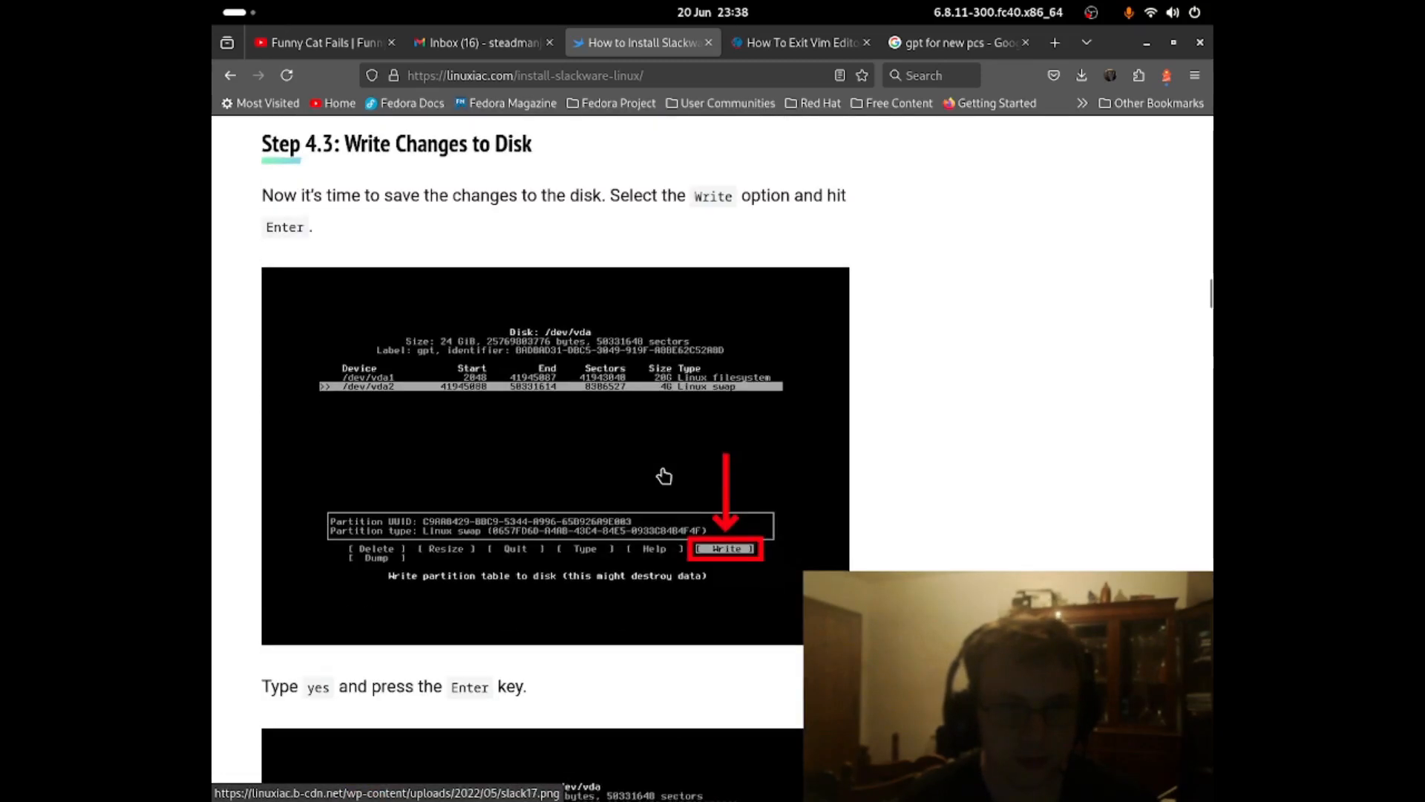
pyautogui.scroll(-10, 663, 476)
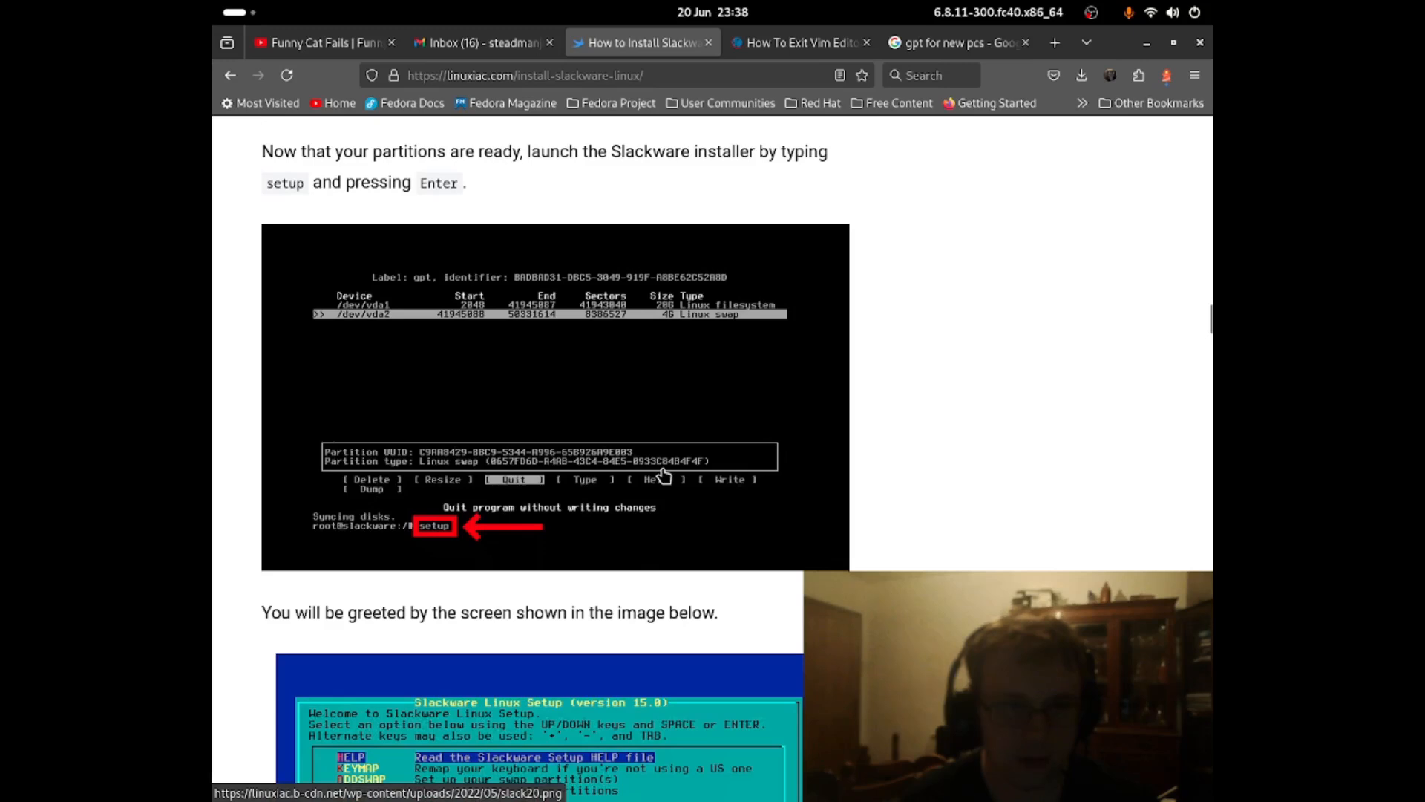
pyautogui.scroll(-3, 660, 479)
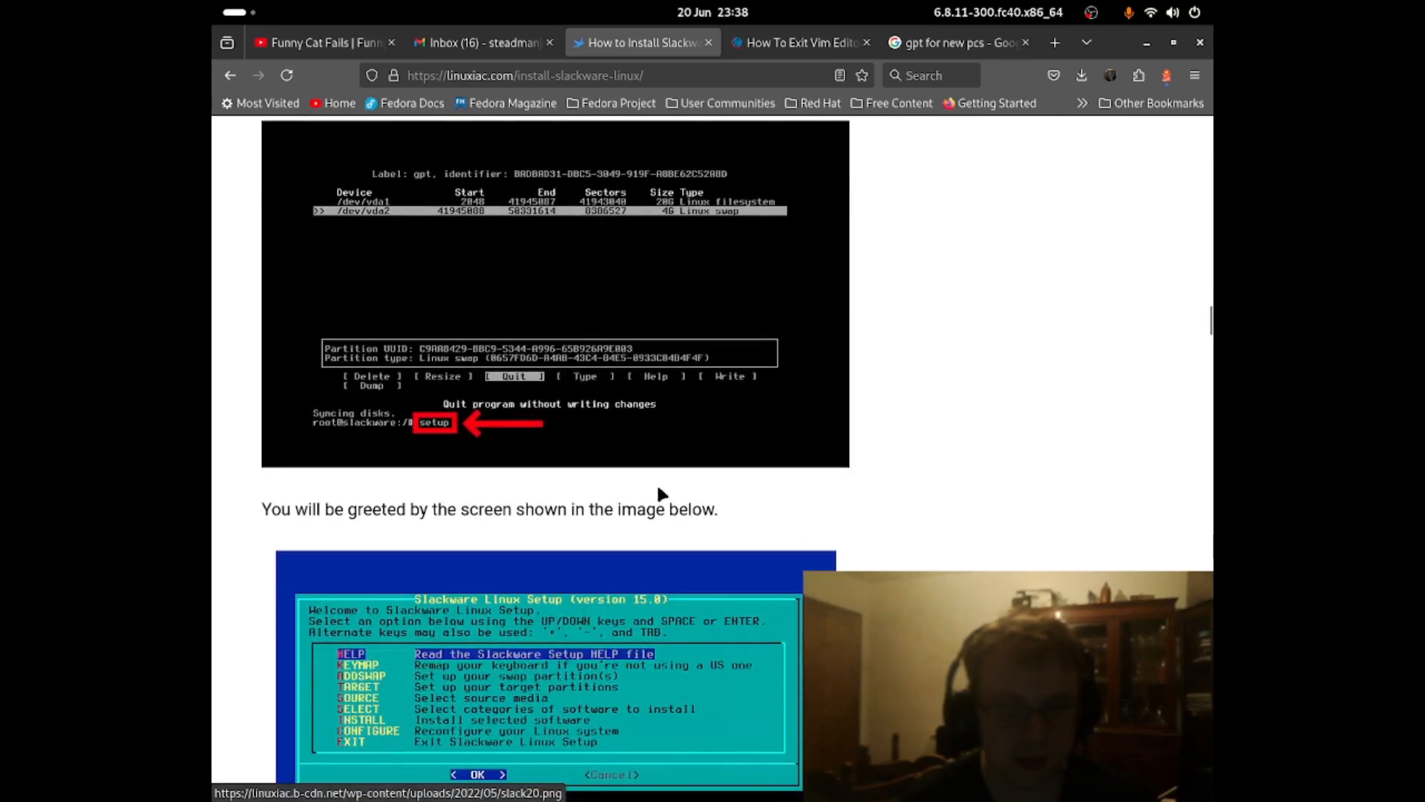
# - Arrange the browser and the SlackwareLinux VM window side by side, with the guide showing how to launch the installer
pyautogui.moveTo(1113, 56); pyautogui.dragTo(217, 268)
pyautogui.moveTo(862, 200); pyautogui.dragTo(941, 184)
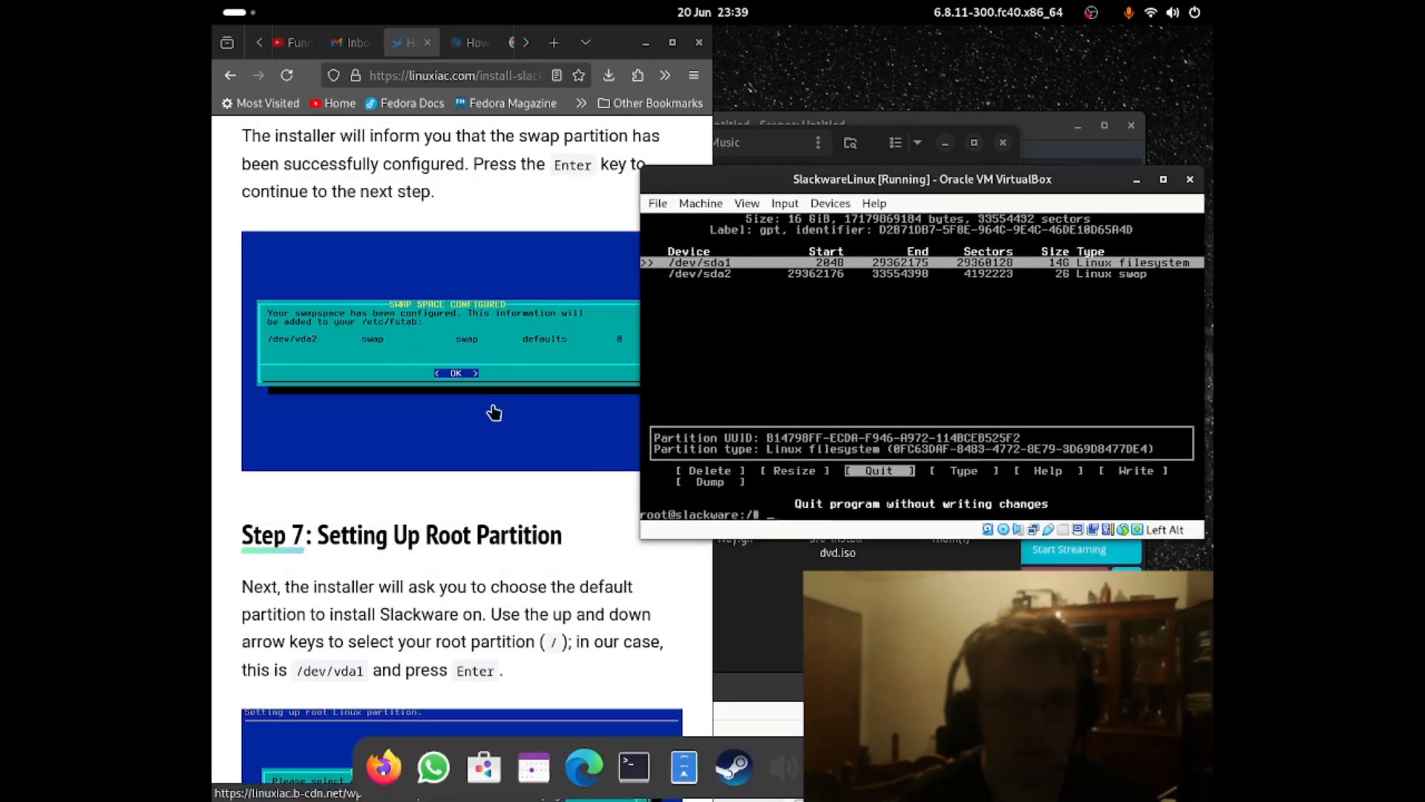
pyautogui.scroll(5, 494, 398)
pyautogui.scroll(15, 493, 398)
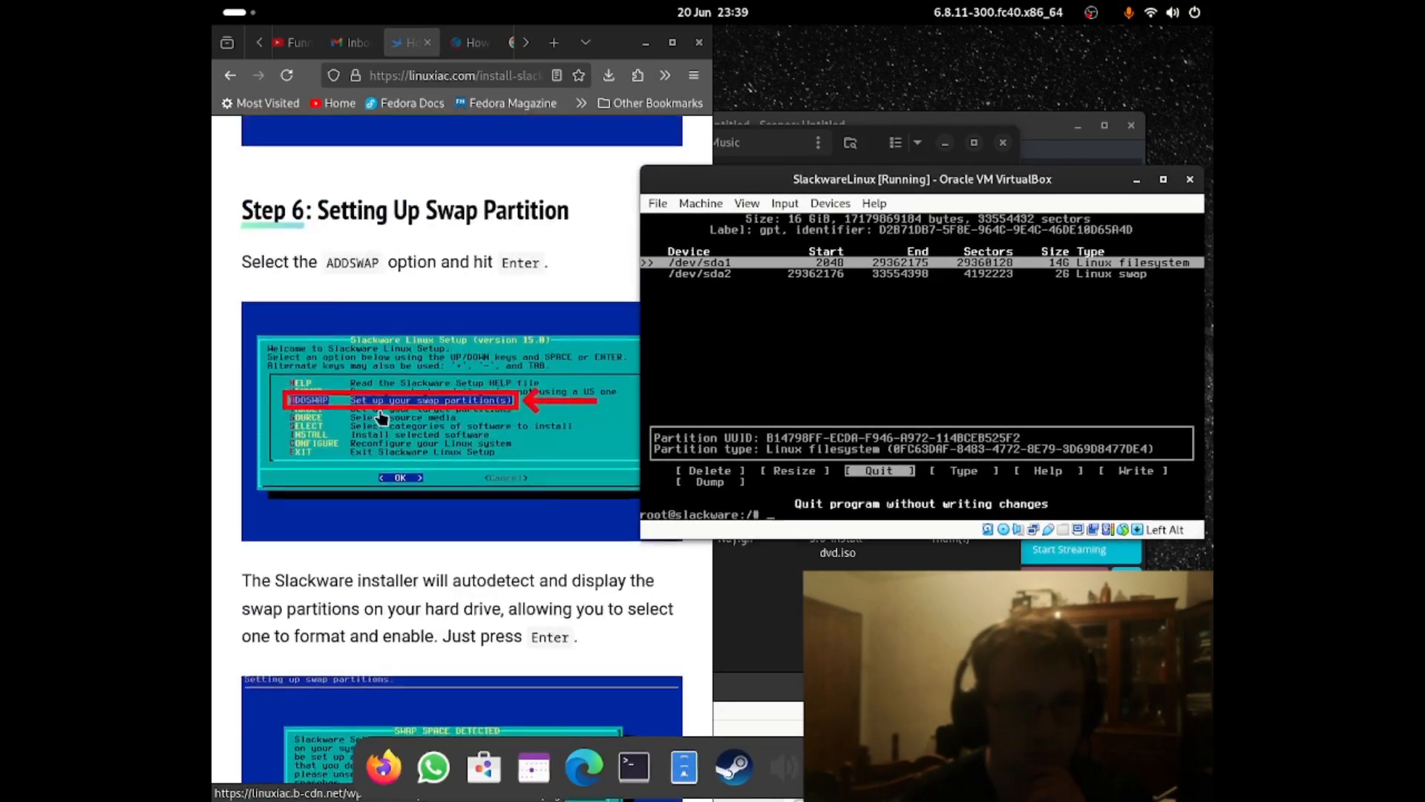
pyautogui.scroll(-1, 394, 533)
pyautogui.scroll(5, 398, 499)
pyautogui.scroll(-6, 396, 507)
pyautogui.scroll(3, 396, 507)
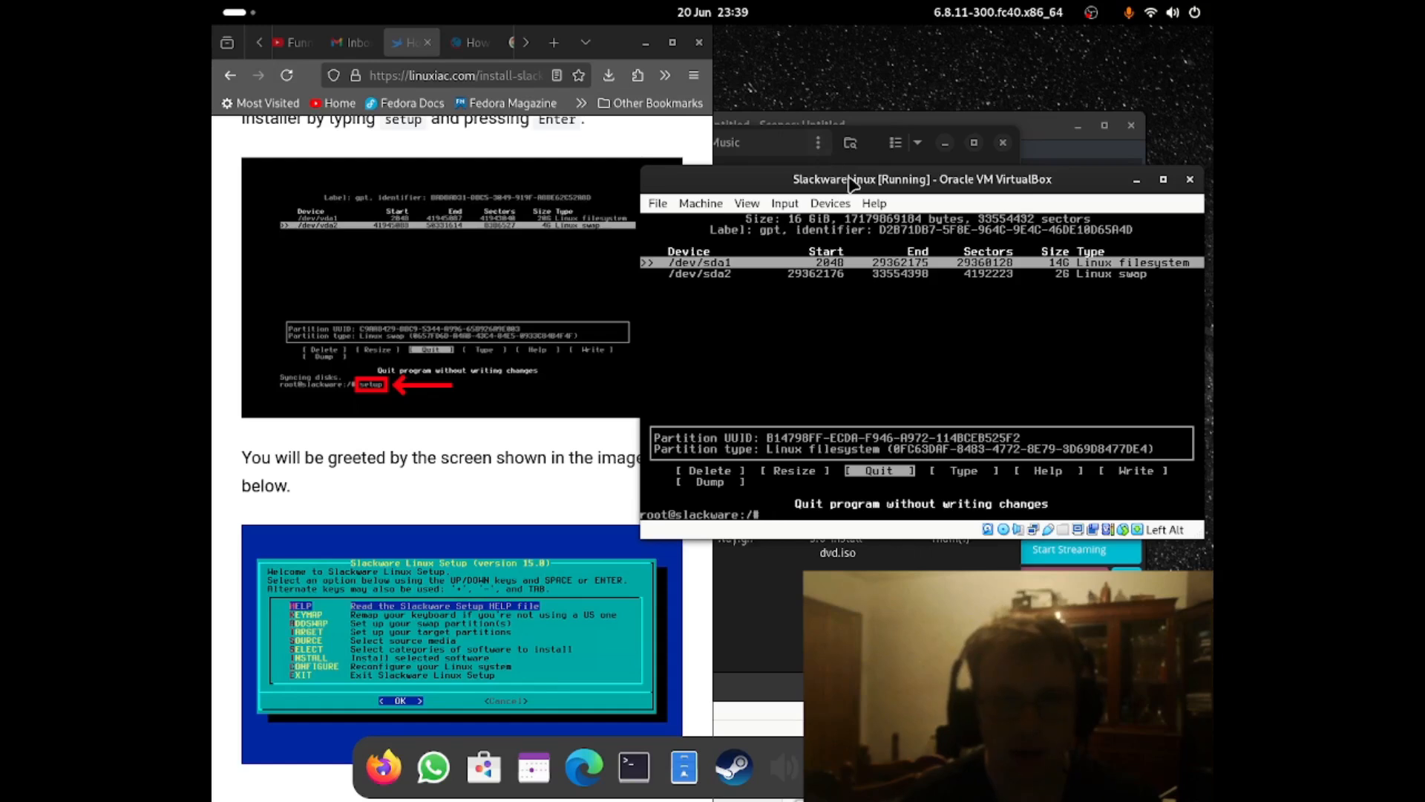
# - Launch the Slackware installer in the virtual machine with the setup command
pyautogui.write('s')
pyautogui.write('et')
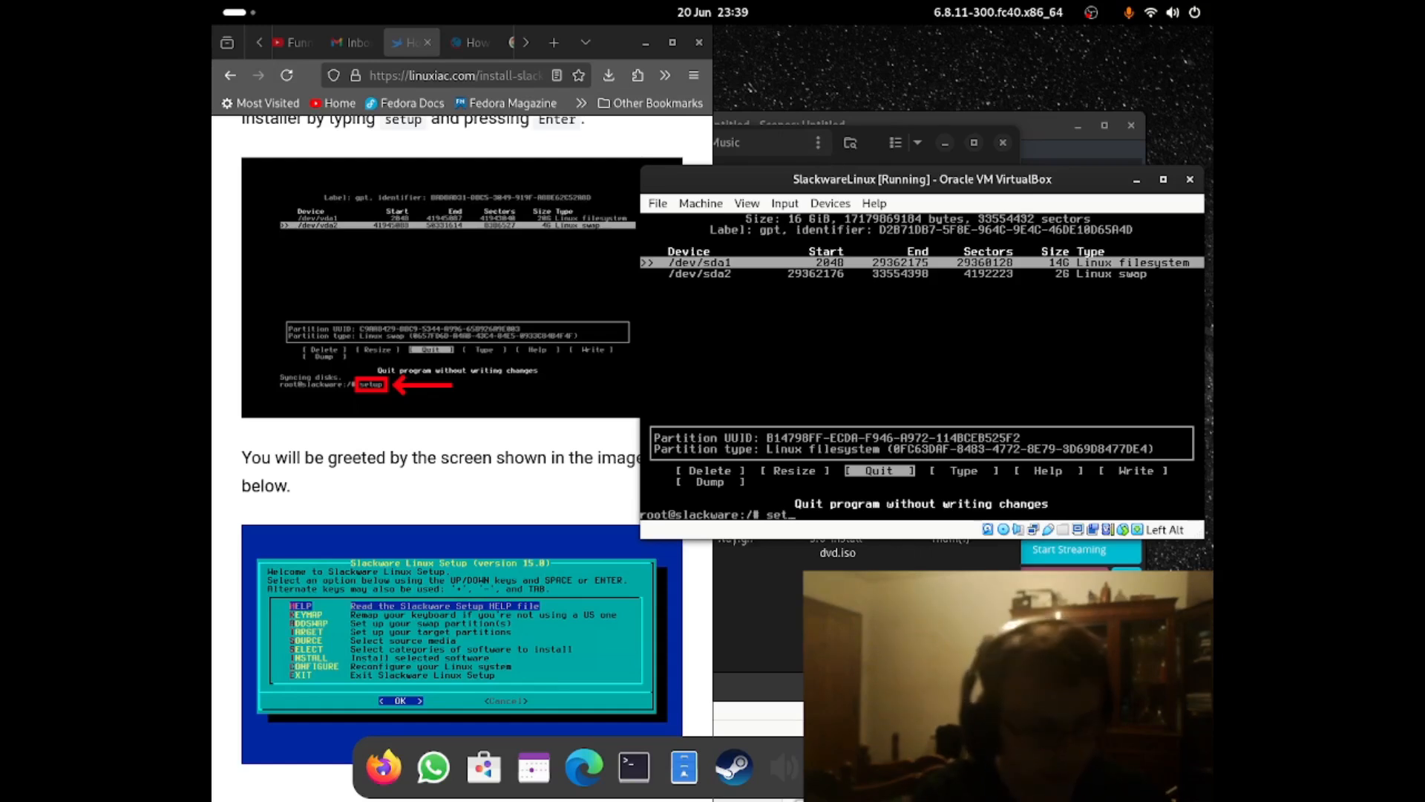
pyautogui.write('up')
pyautogui.press('Return')
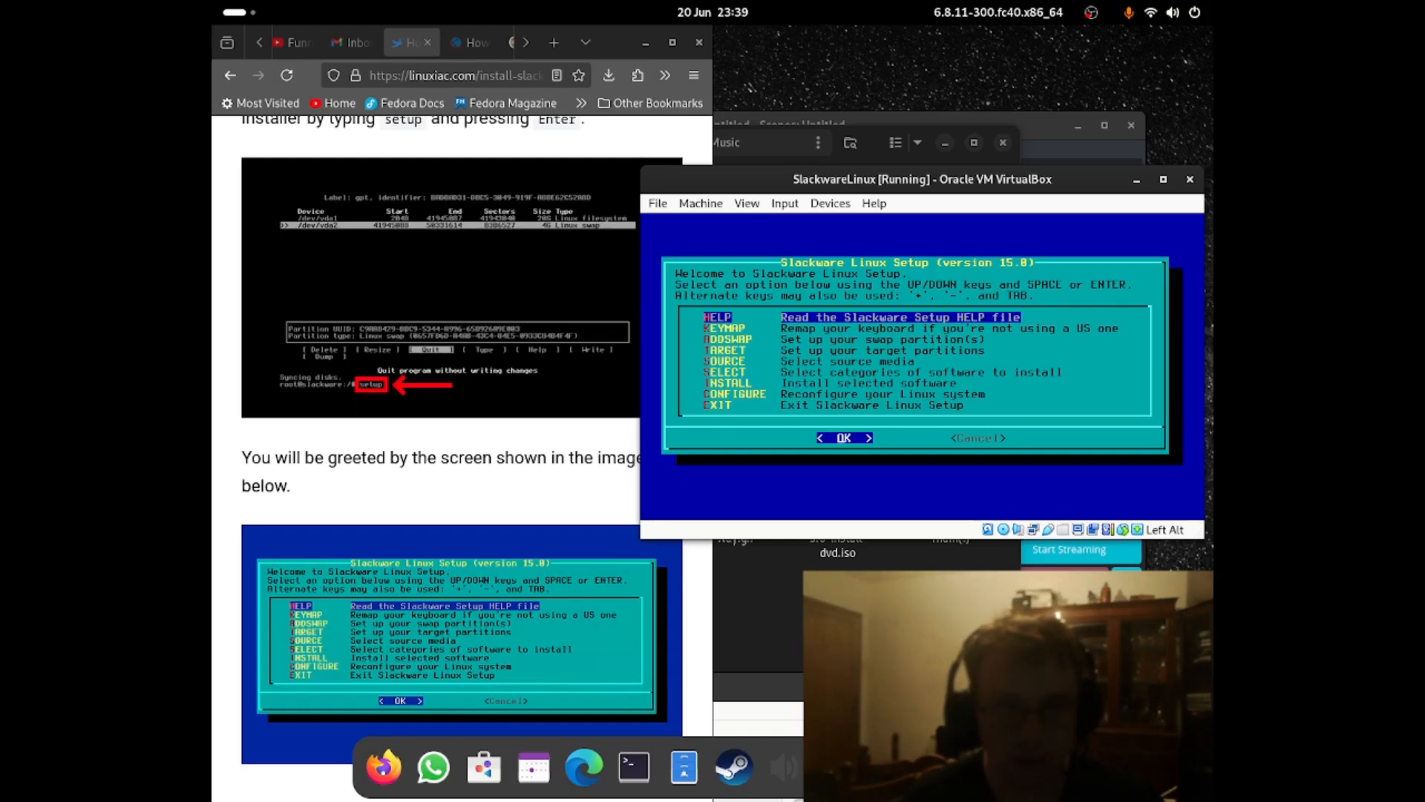
# - Use the KEYMAP option to select qwerty/uk.map and enter 1 to accept the keyboard map
pyautogui.press('Down')
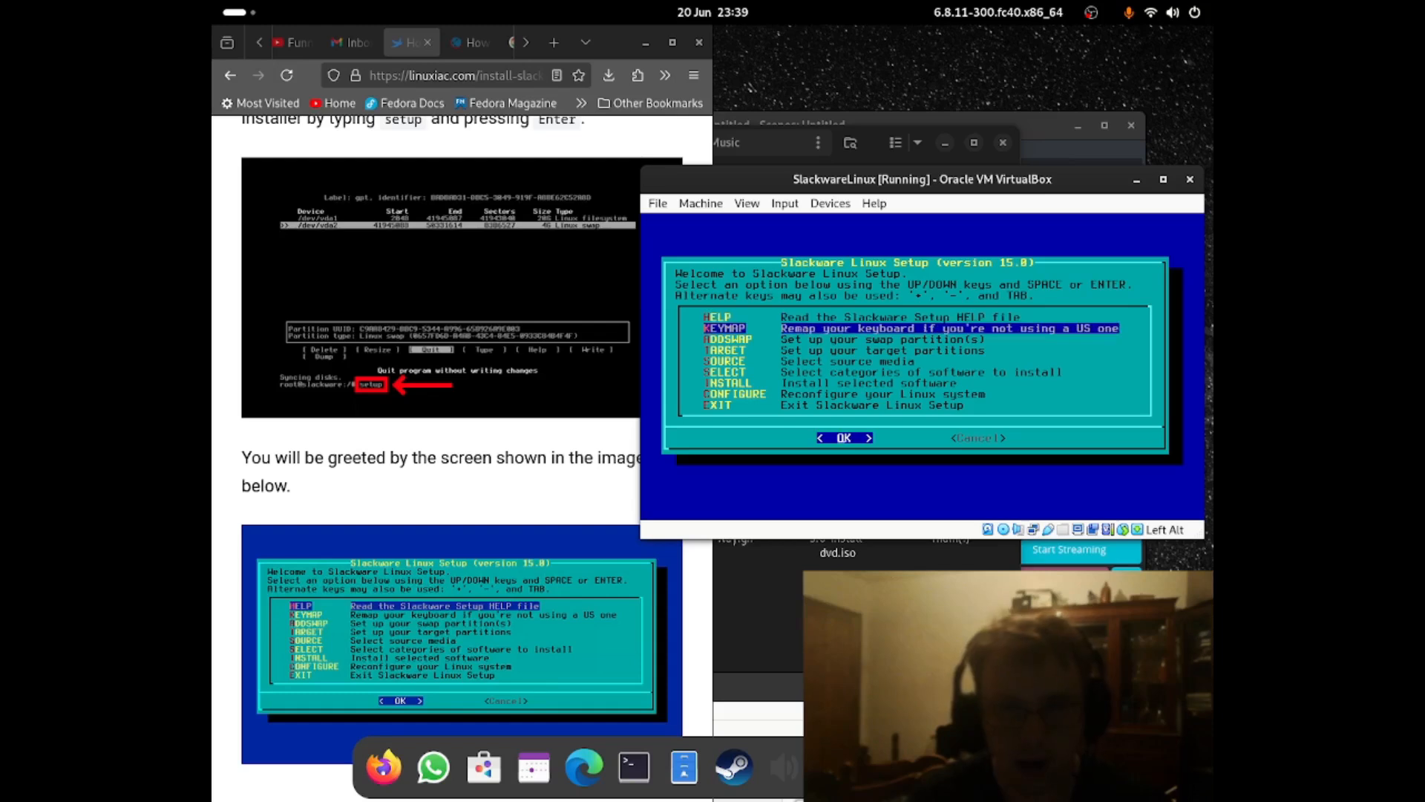
pyautogui.press('Return')
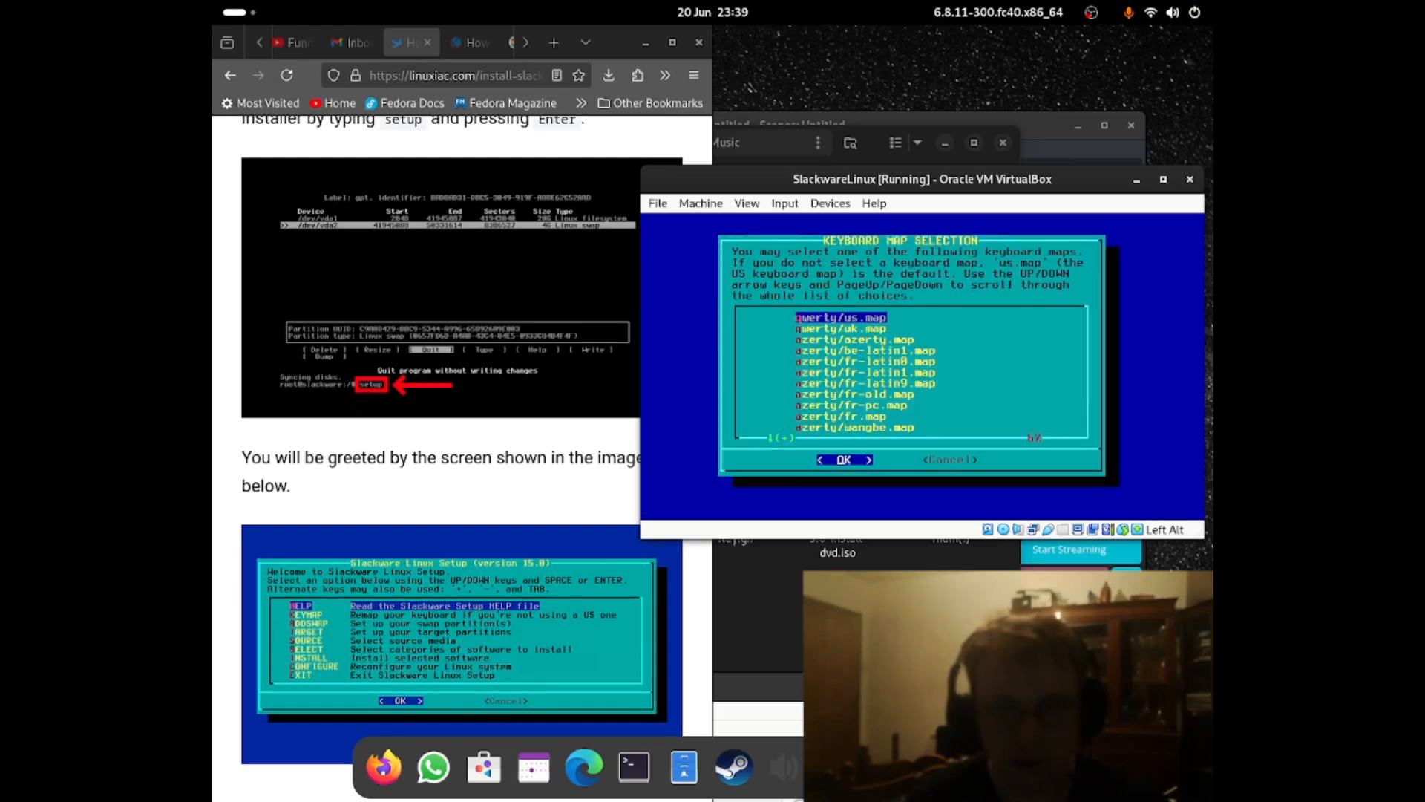
pyautogui.press('Down')
pyautogui.press('Return')
pyautogui.write('1')
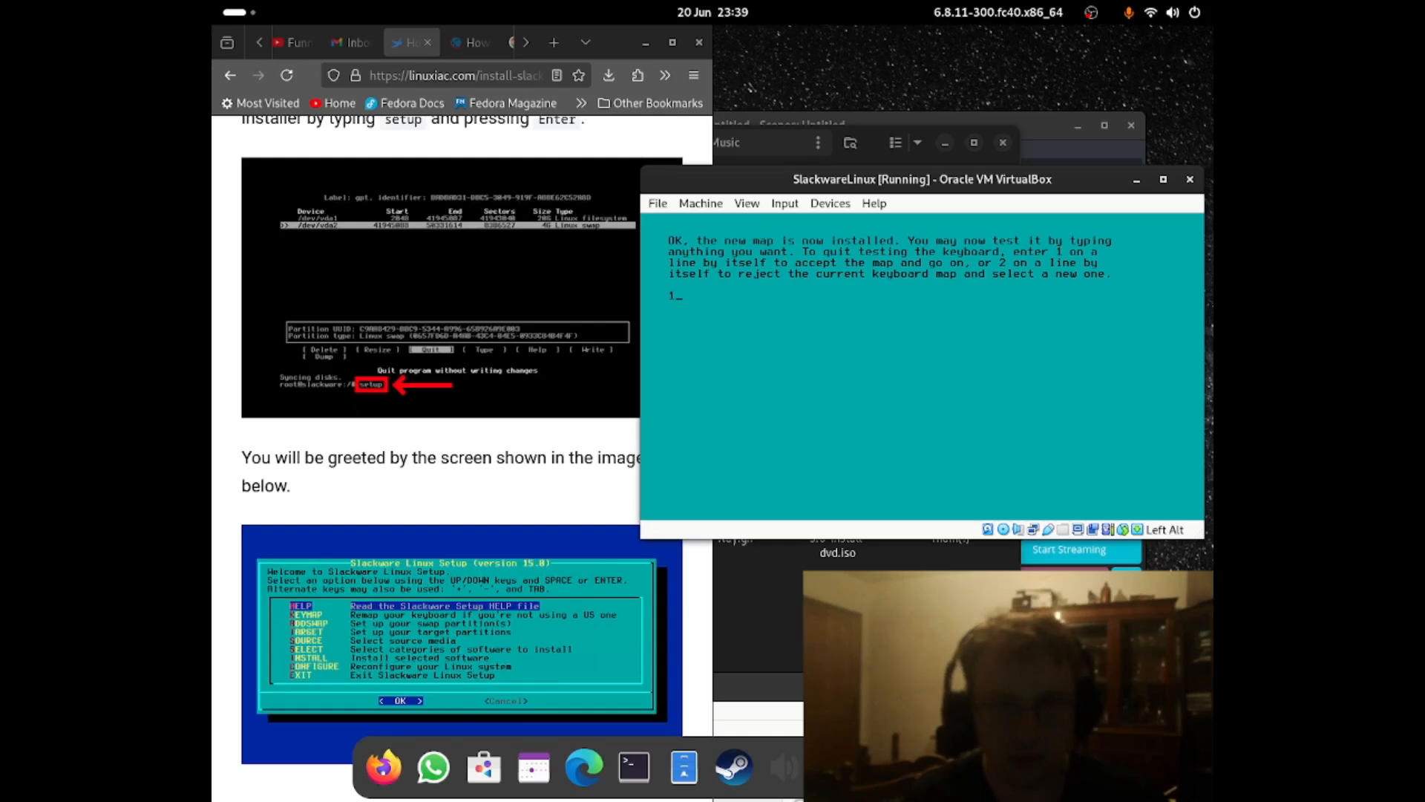
pyautogui.press('Return')
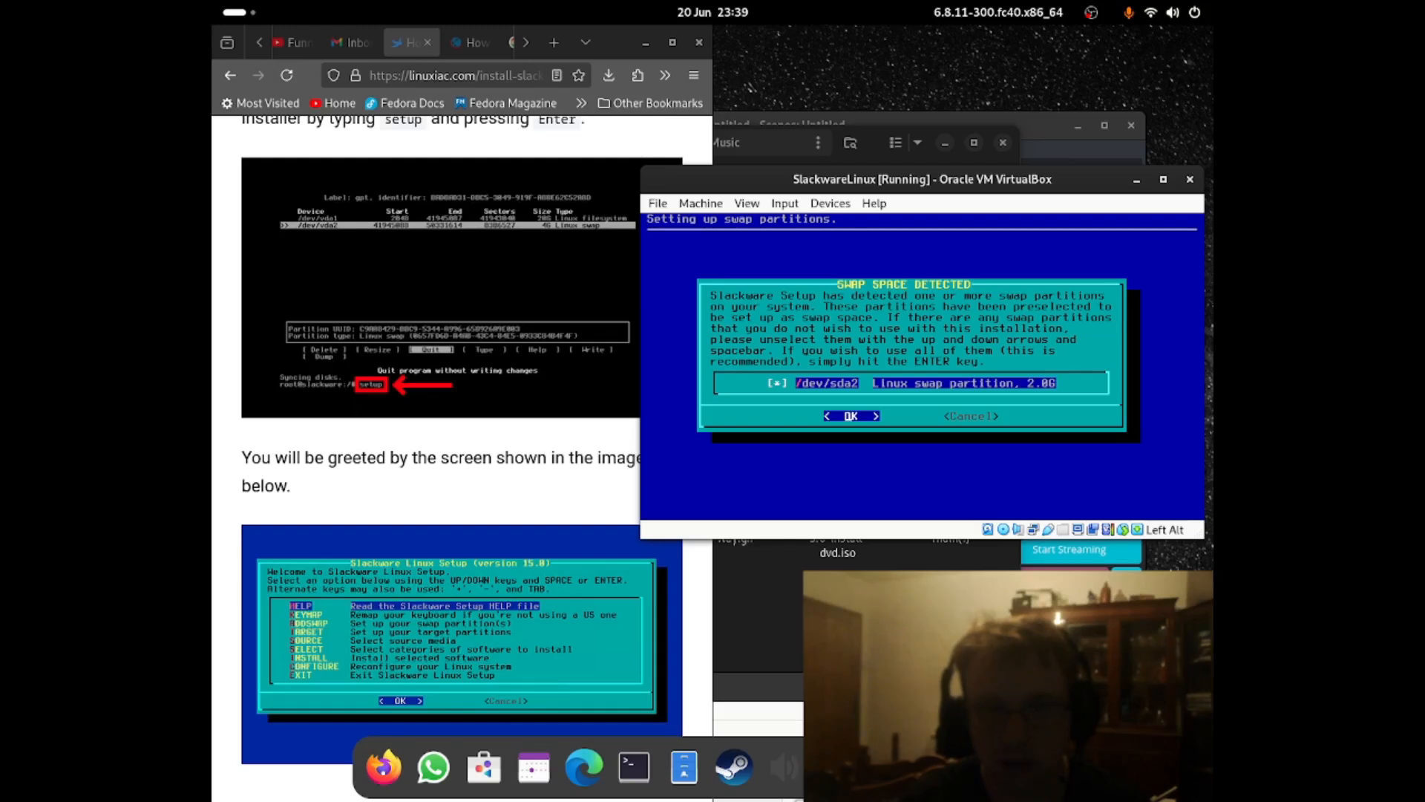
# - Set up /dev/sda2 as the swap partition without checking for bad blocks and accept its /etc/fstab entry
pyautogui.press('Return')
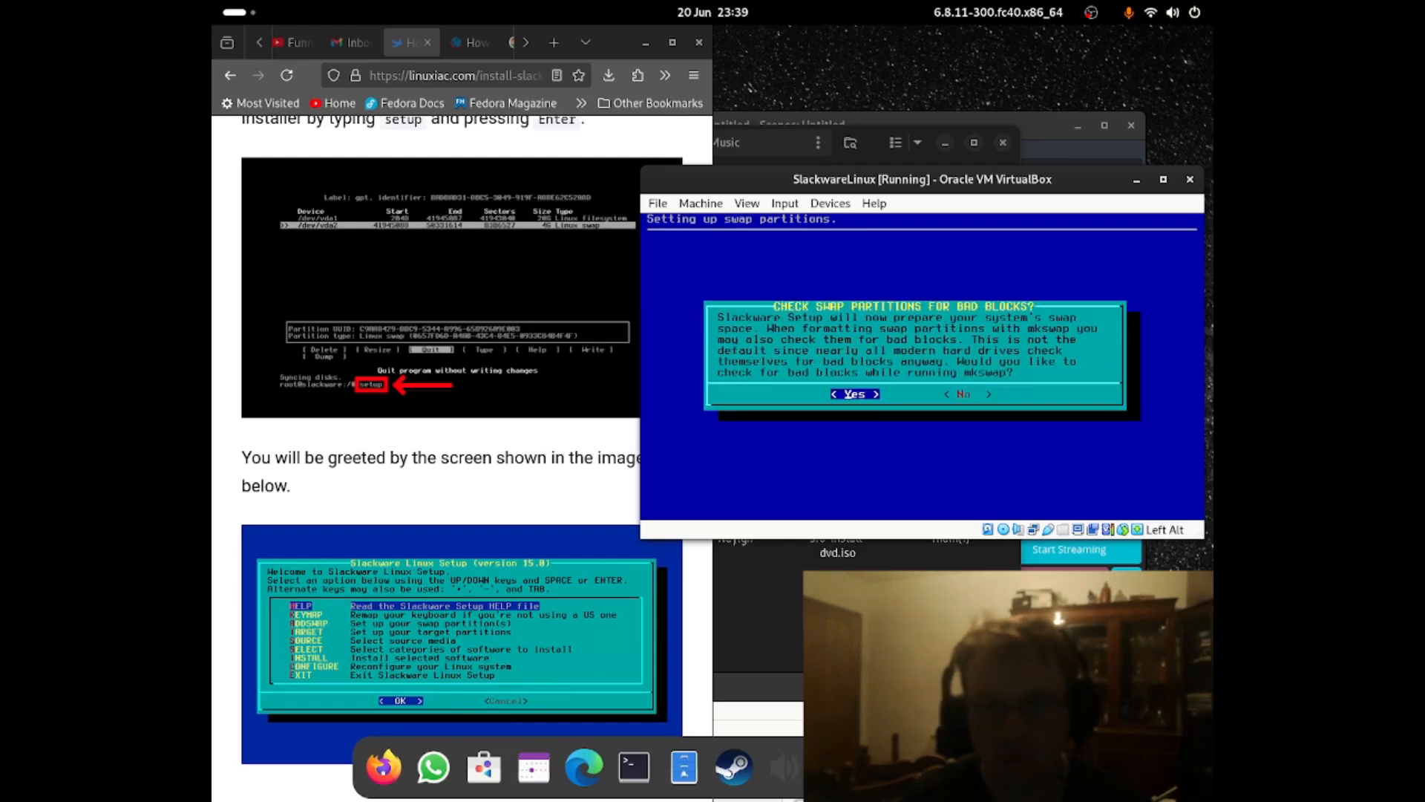
pyautogui.press('Left')
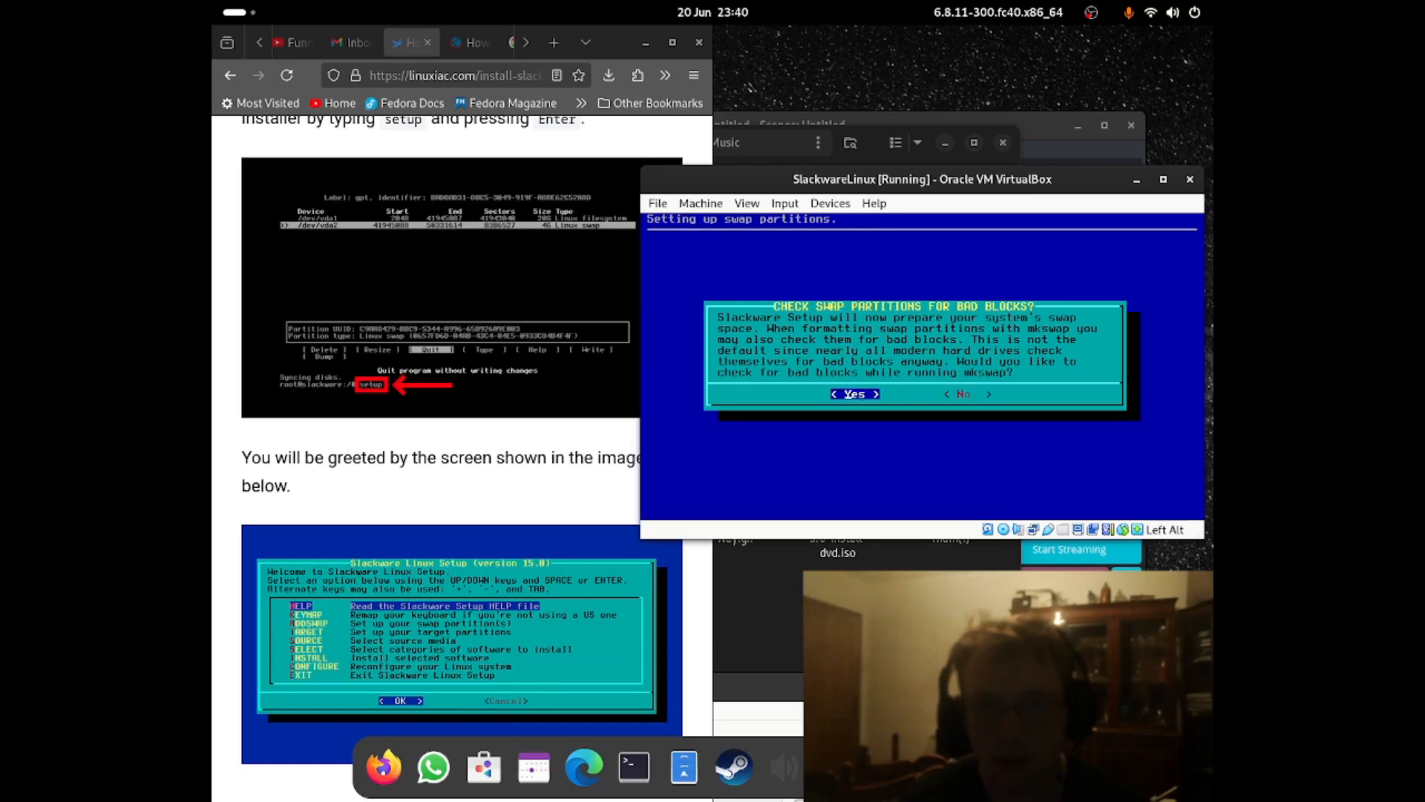
pyautogui.press('Right')
pyautogui.press('Left')
pyautogui.press('Right')
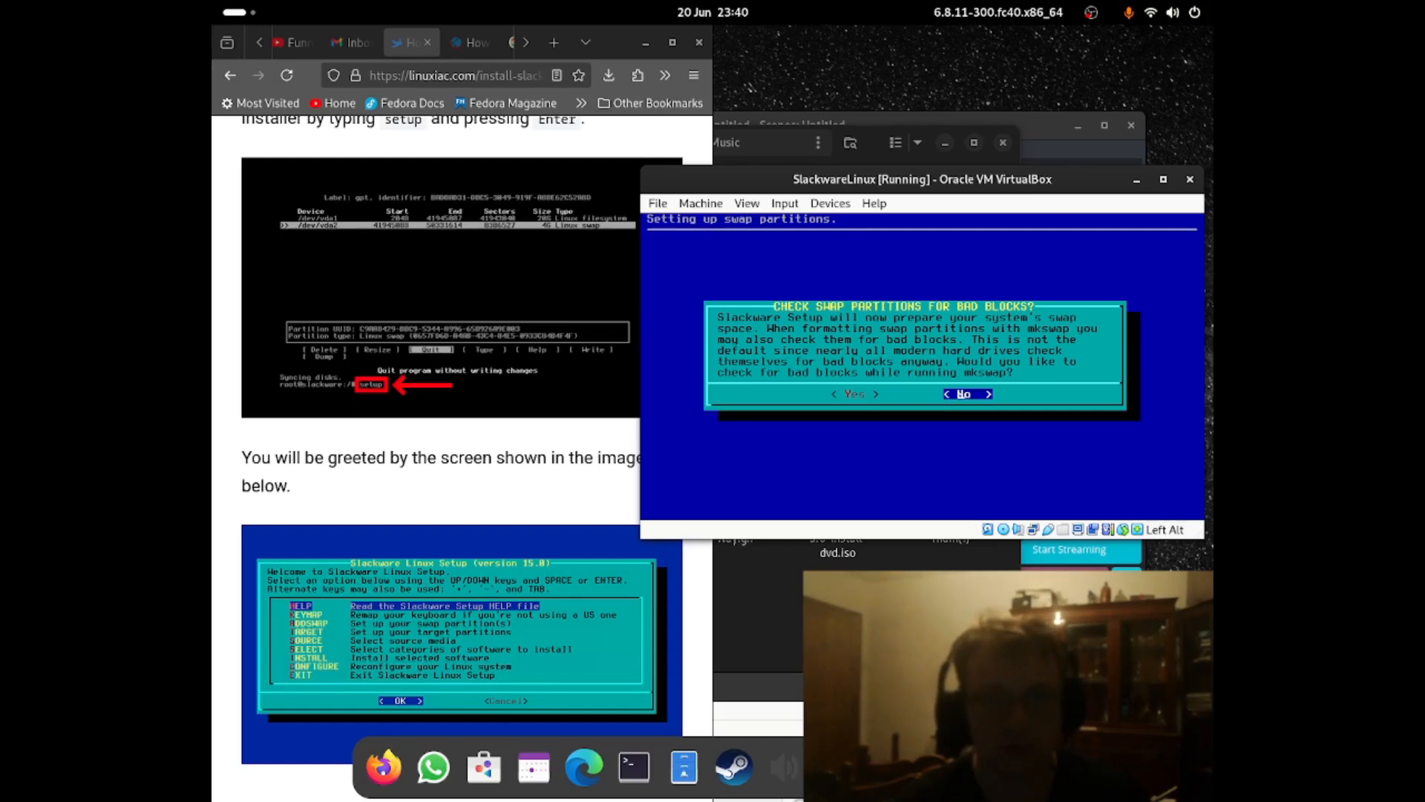
pyautogui.press('Left')
pyautogui.press('Right')
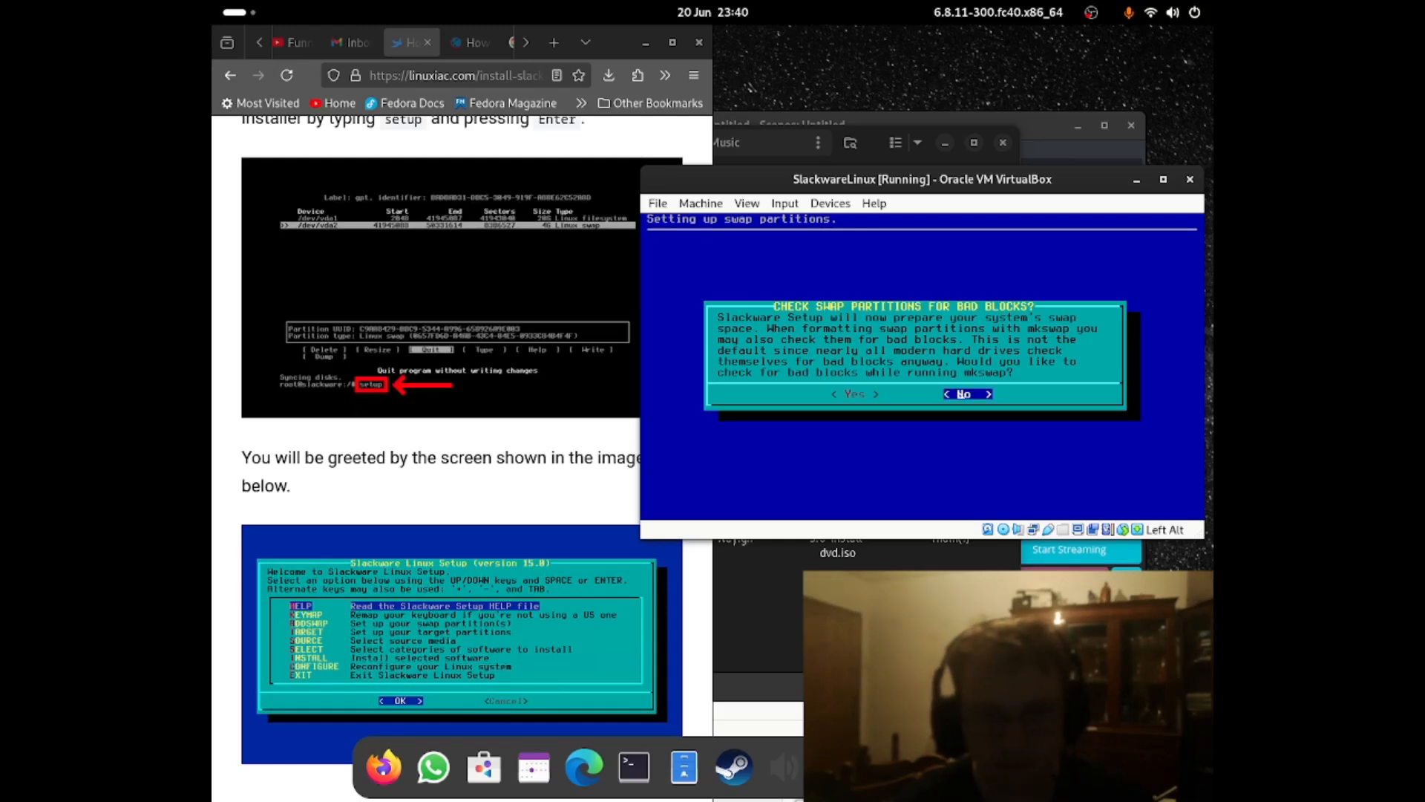
pyautogui.press('Return')
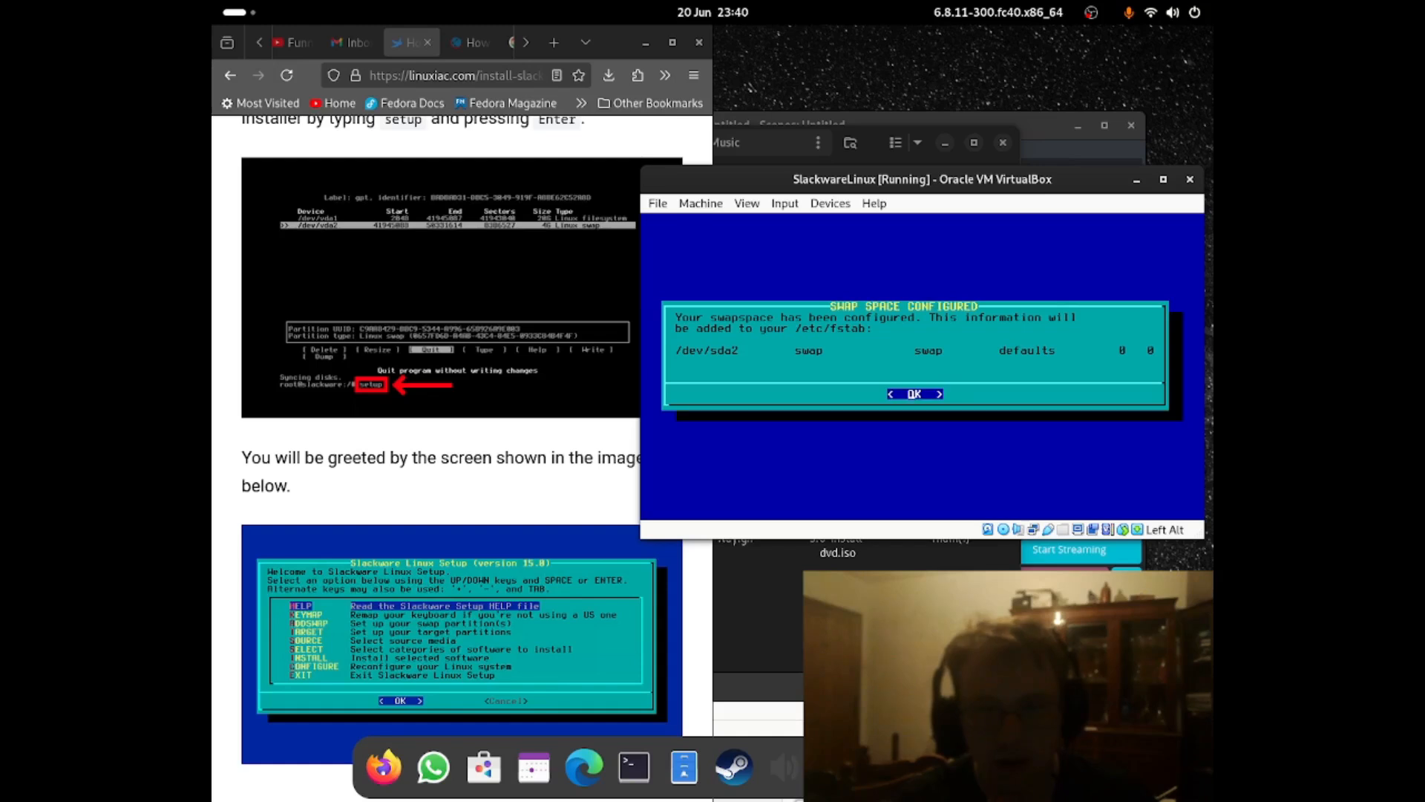
pyautogui.press('Return')
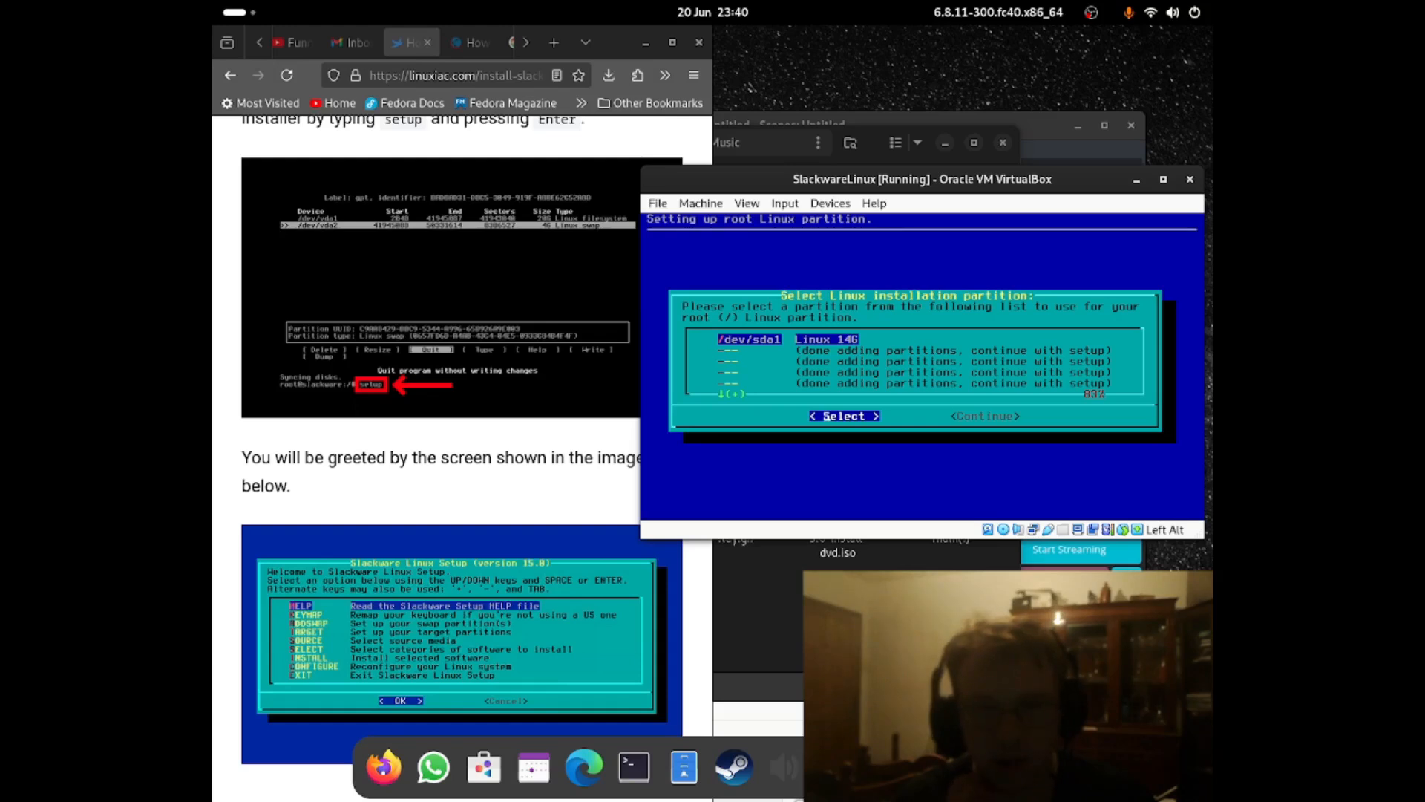
# - Use /dev/sda1 as the root partition, quick-formatted with ext4, and accept its /etc/fstab entry
pyautogui.press('Return')
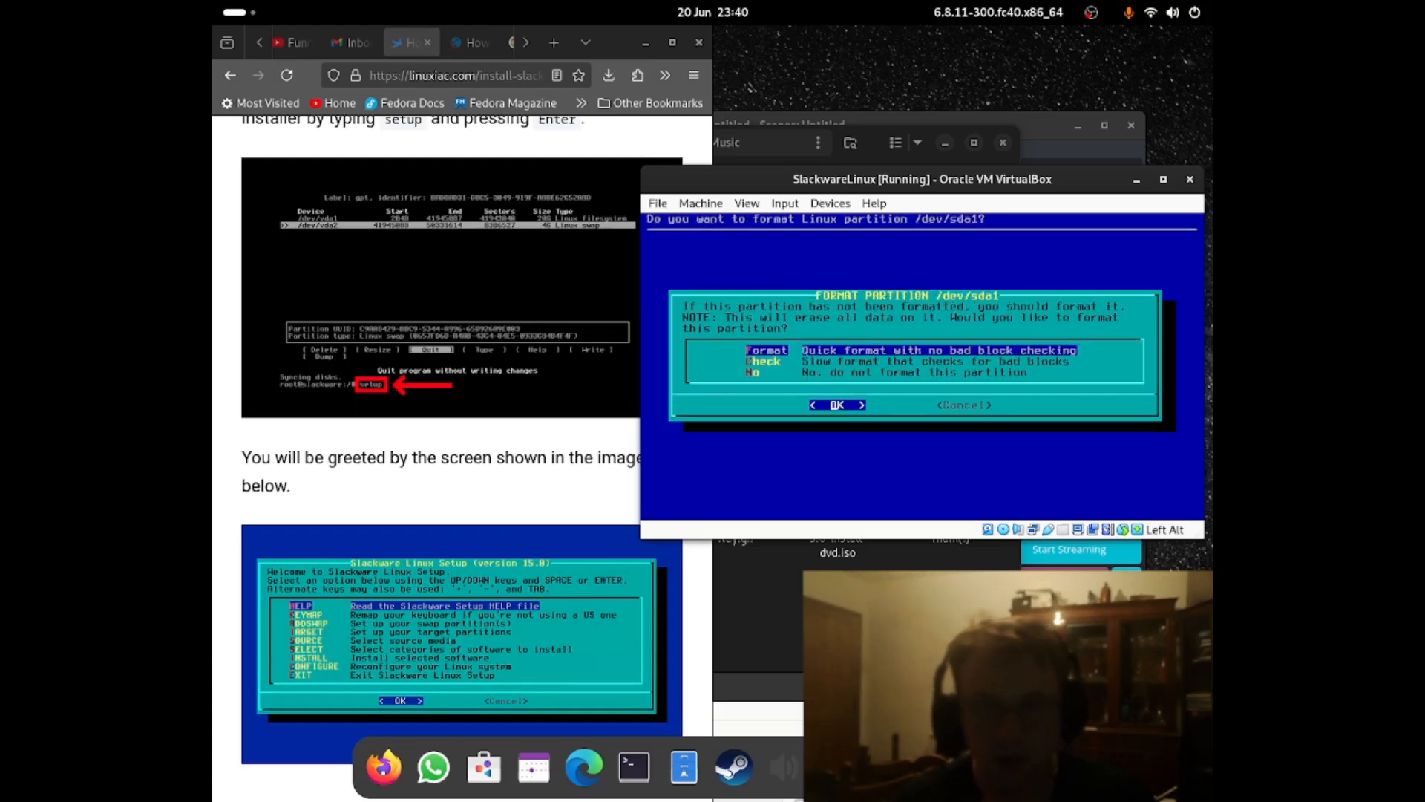
pyautogui.press('Return')
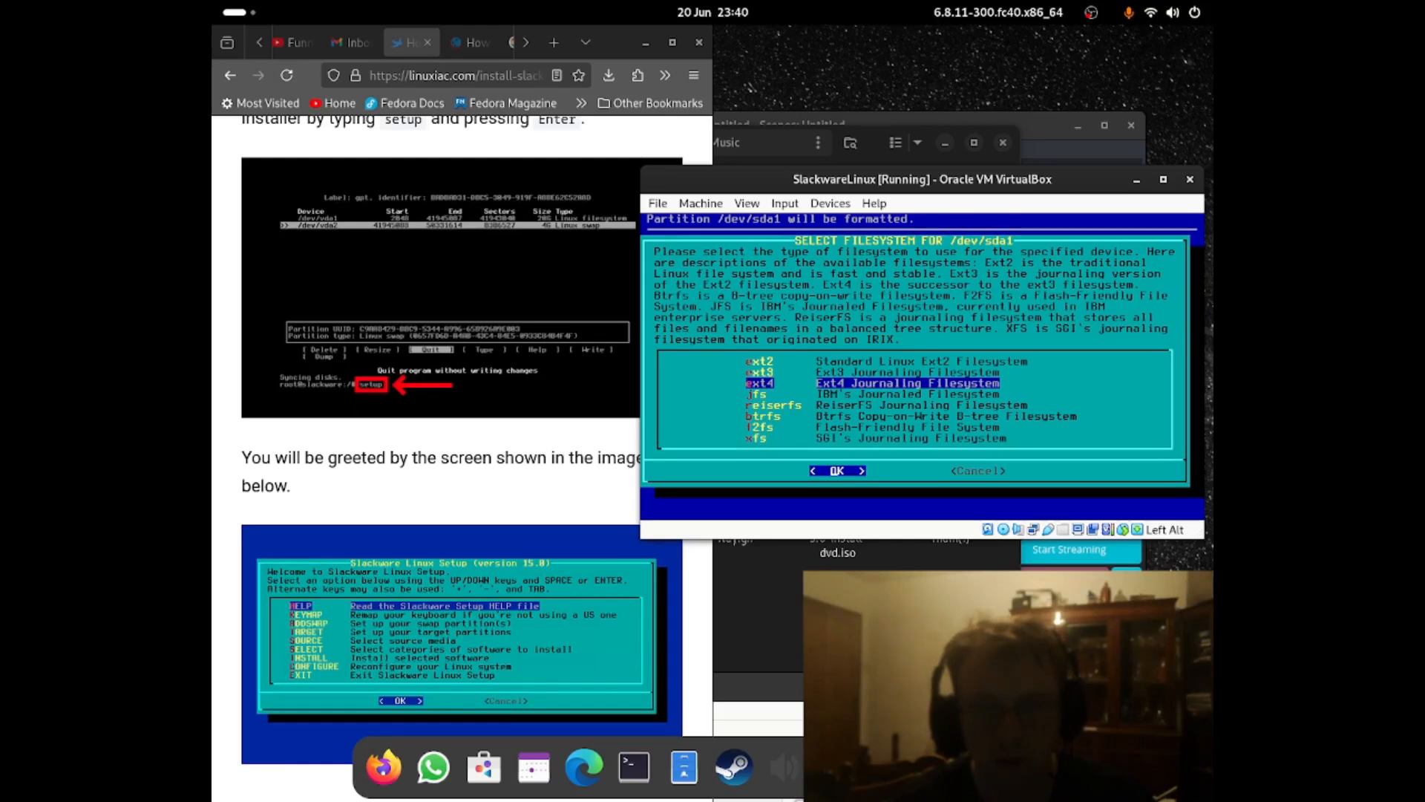
pyautogui.press('Return')
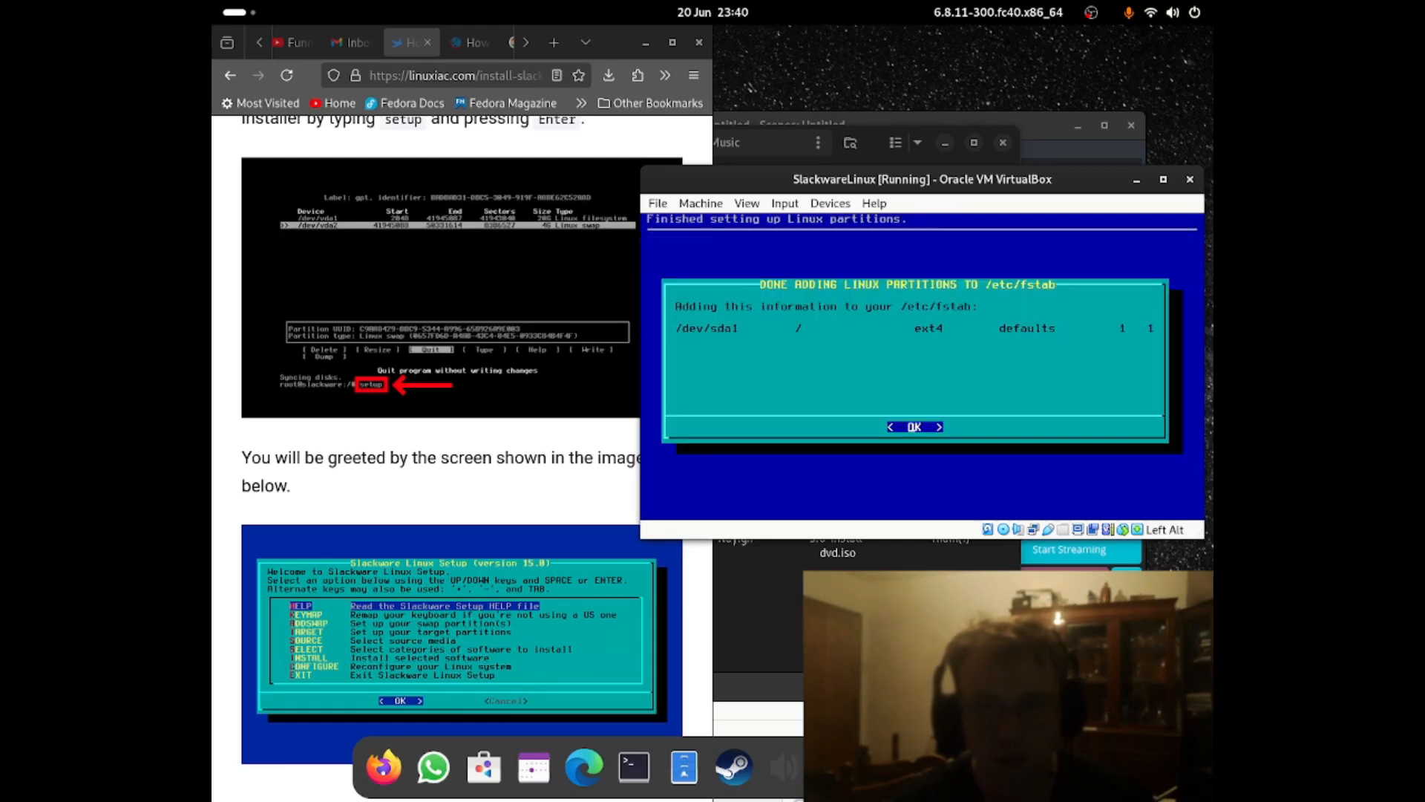
pyautogui.press('Return')
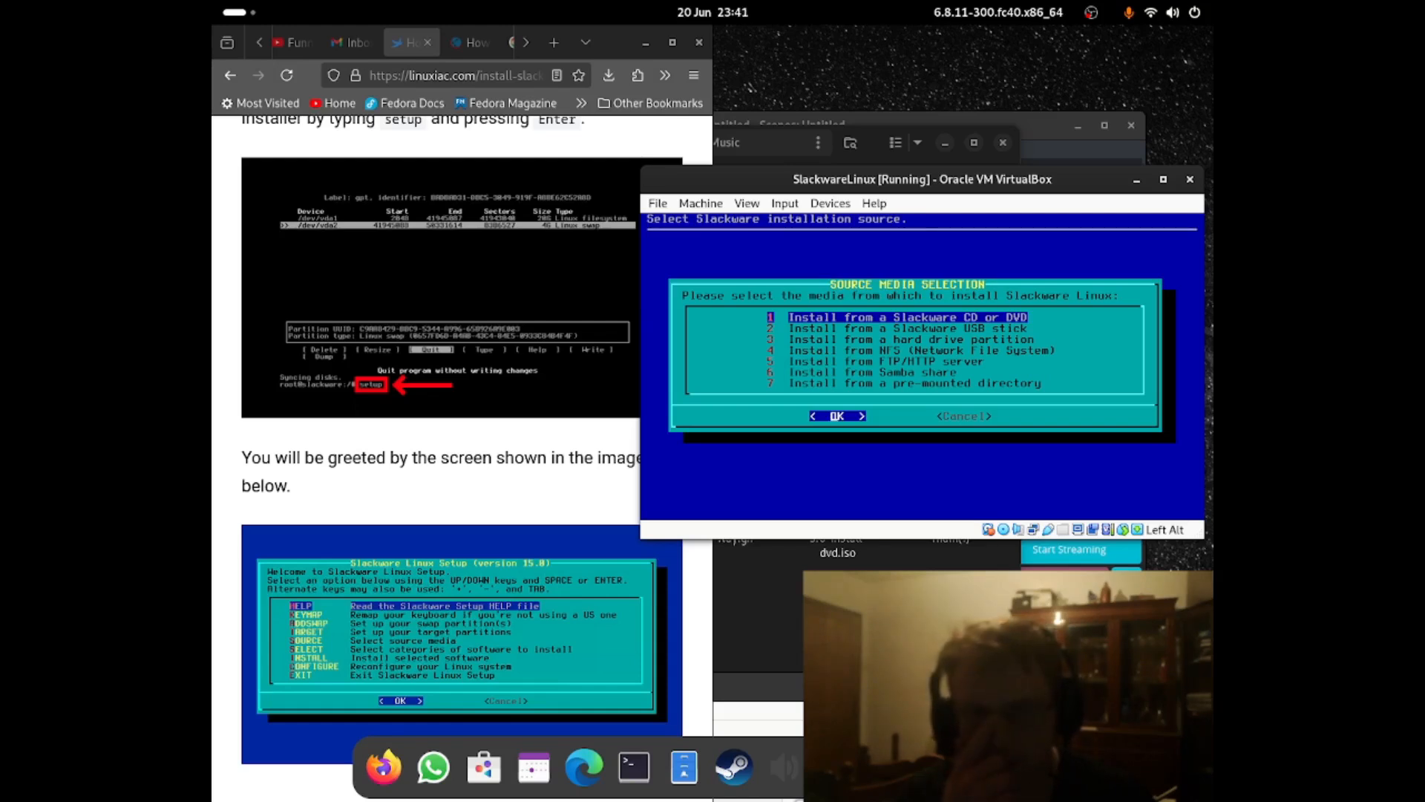
# - Choose a Slackware CD or DVD as the installation source and scan for the drive automatically
pyautogui.press('Return')
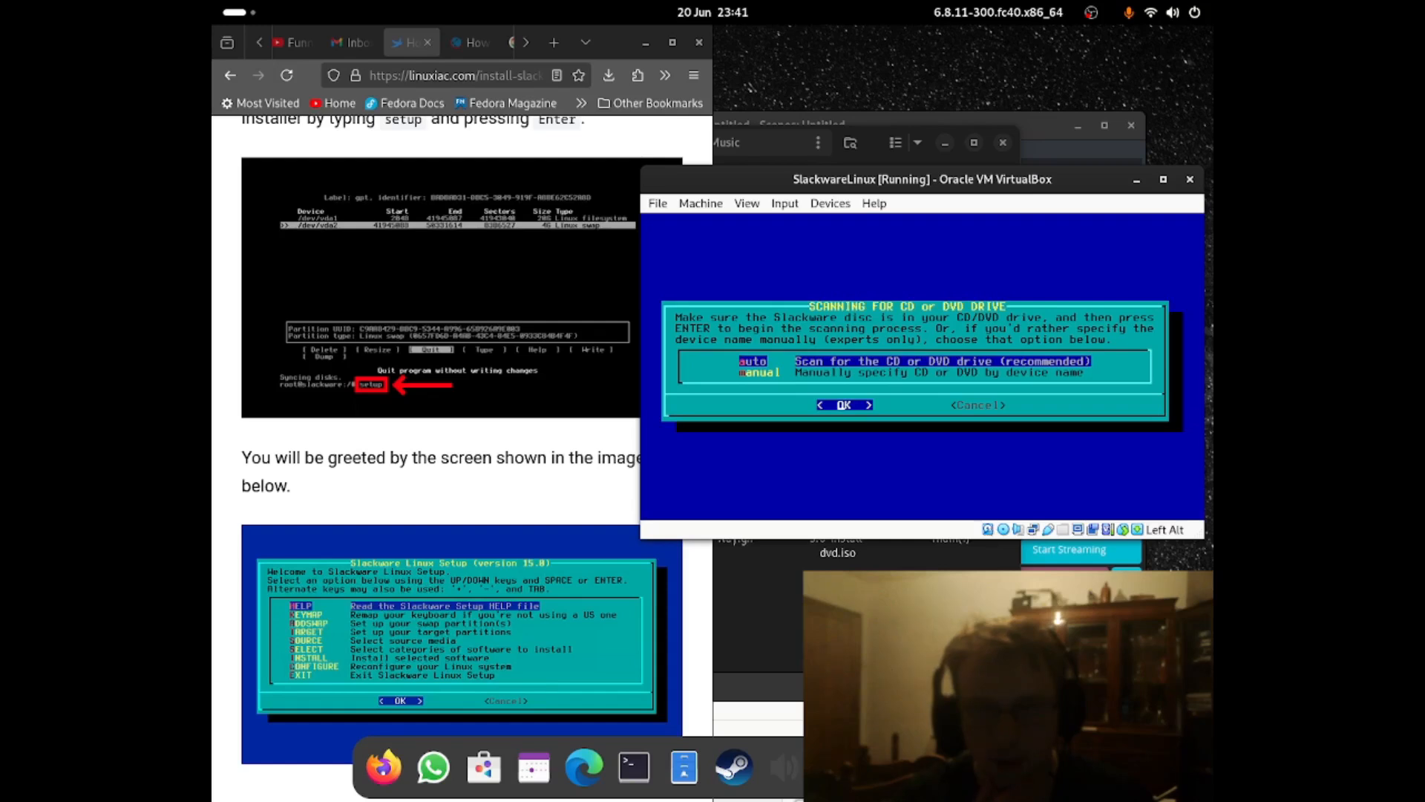
pyautogui.press('Return')
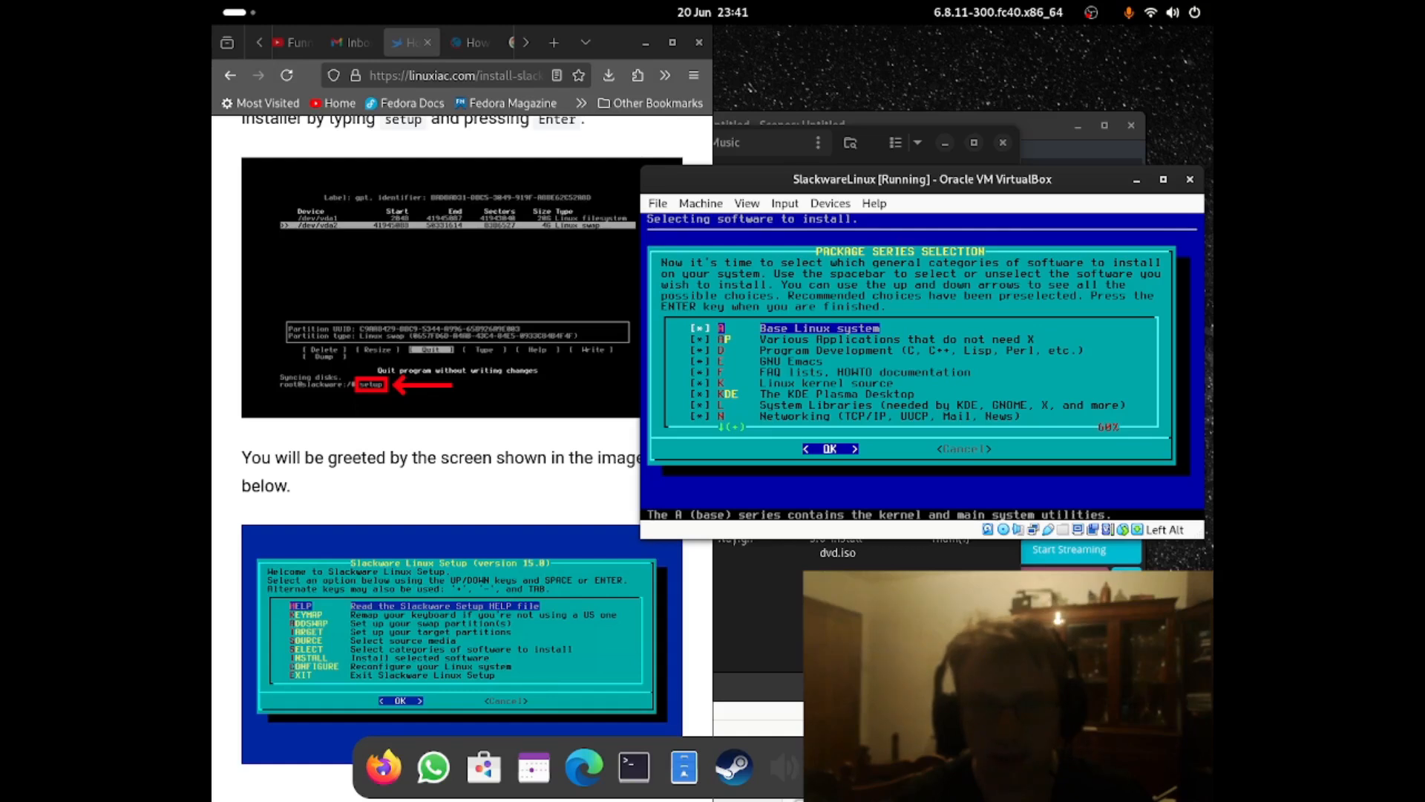
# - Look through the package series list from the base Linux system down to games
pyautogui.press('Down')
pyautogui.press('Down')
pyautogui.press('Down')
pyautogui.press('Down')
pyautogui.press('Down')
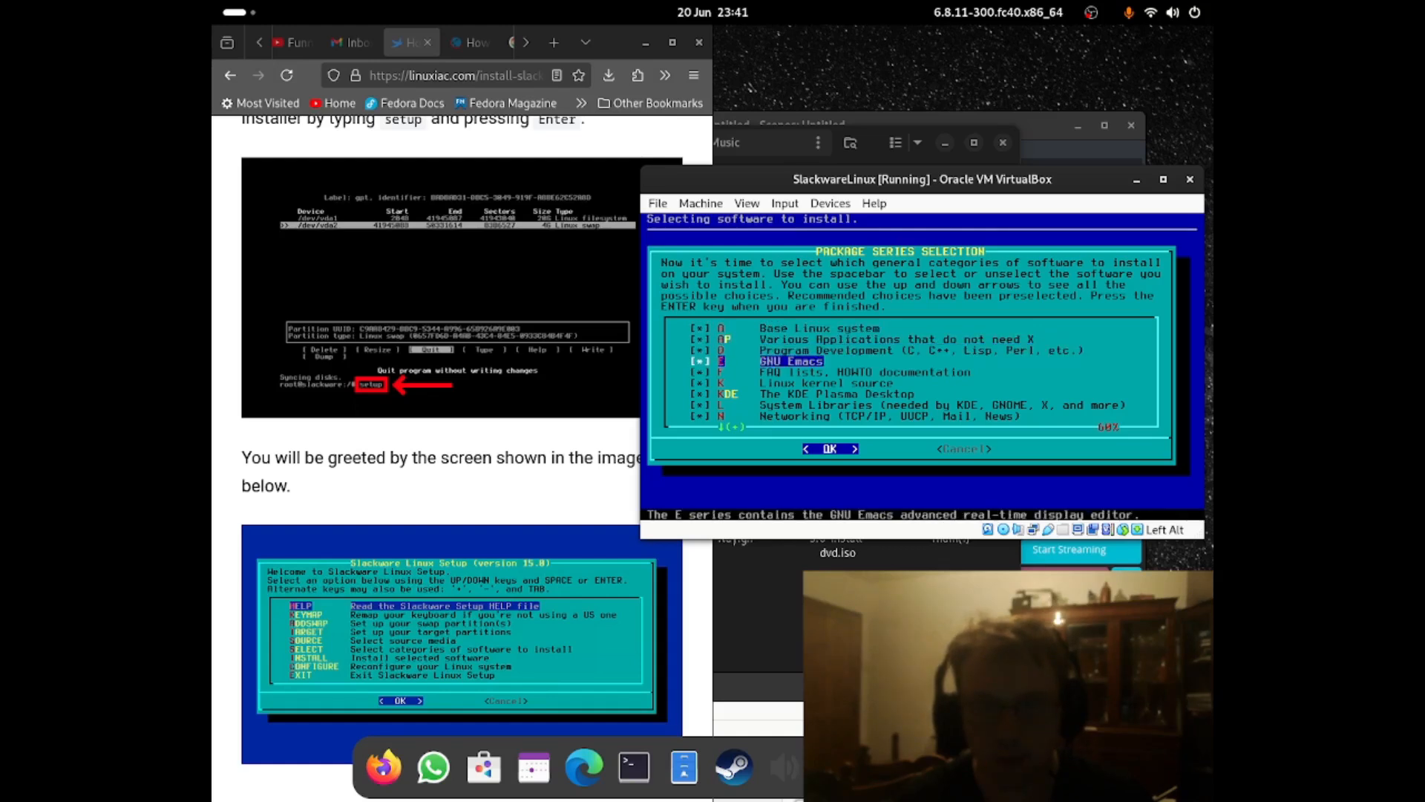
pyautogui.press('Down')
pyautogui.press('Down')
pyautogui.press('Down')
pyautogui.press('Down')
pyautogui.press('Down')
pyautogui.press('Down')
pyautogui.press('Down')
pyautogui.press('Down')
pyautogui.press('Down')
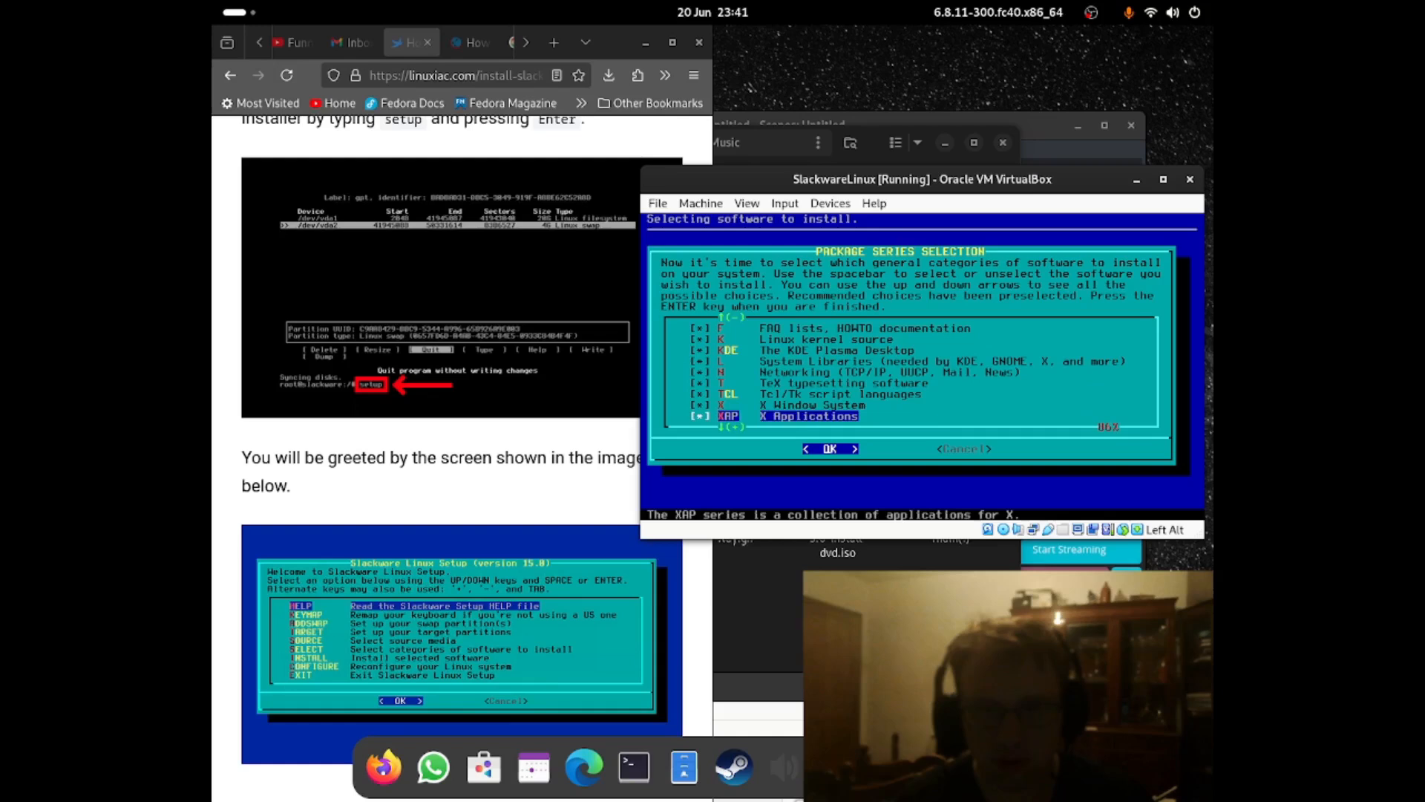
pyautogui.press('Up')
pyautogui.press('Down')
pyautogui.press('Up')
pyautogui.press('Up')
pyautogui.press('Up')
pyautogui.press('Up')
pyautogui.press('Up')
pyautogui.press('Up')
pyautogui.press('Up')
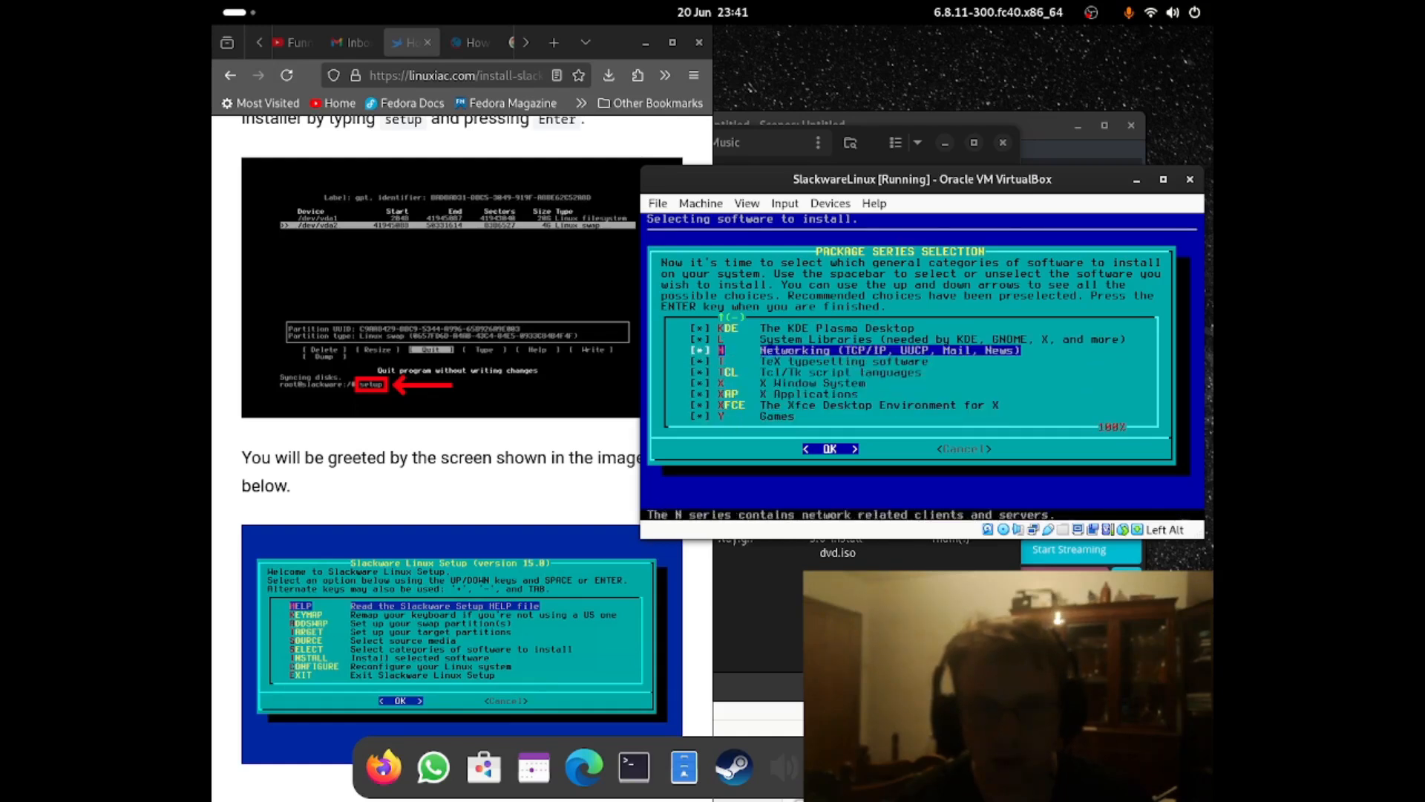
pyautogui.press('Down')
pyautogui.press('Up')
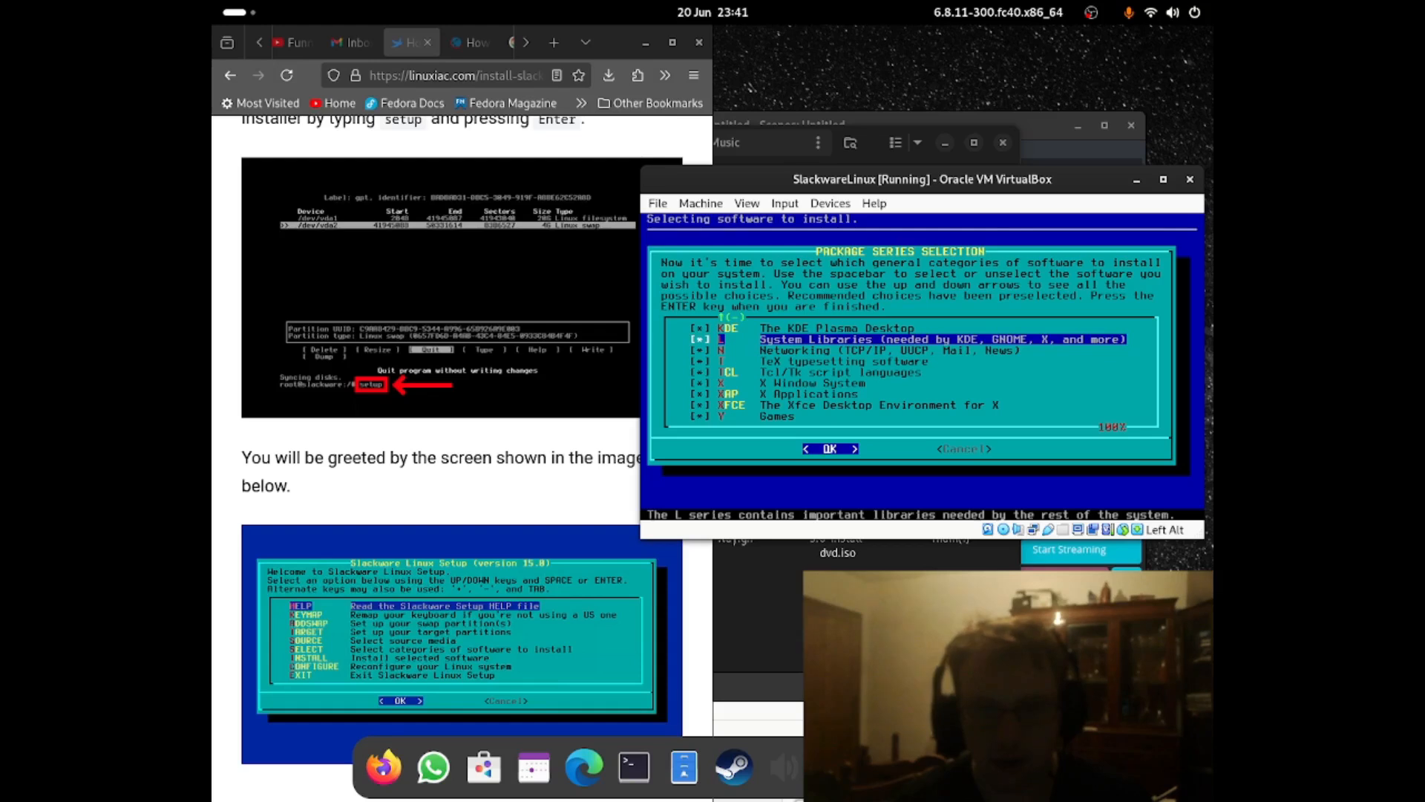
# - Accept the preselected package series and start the installation in full prompting mode to install everything
pyautogui.press('space')
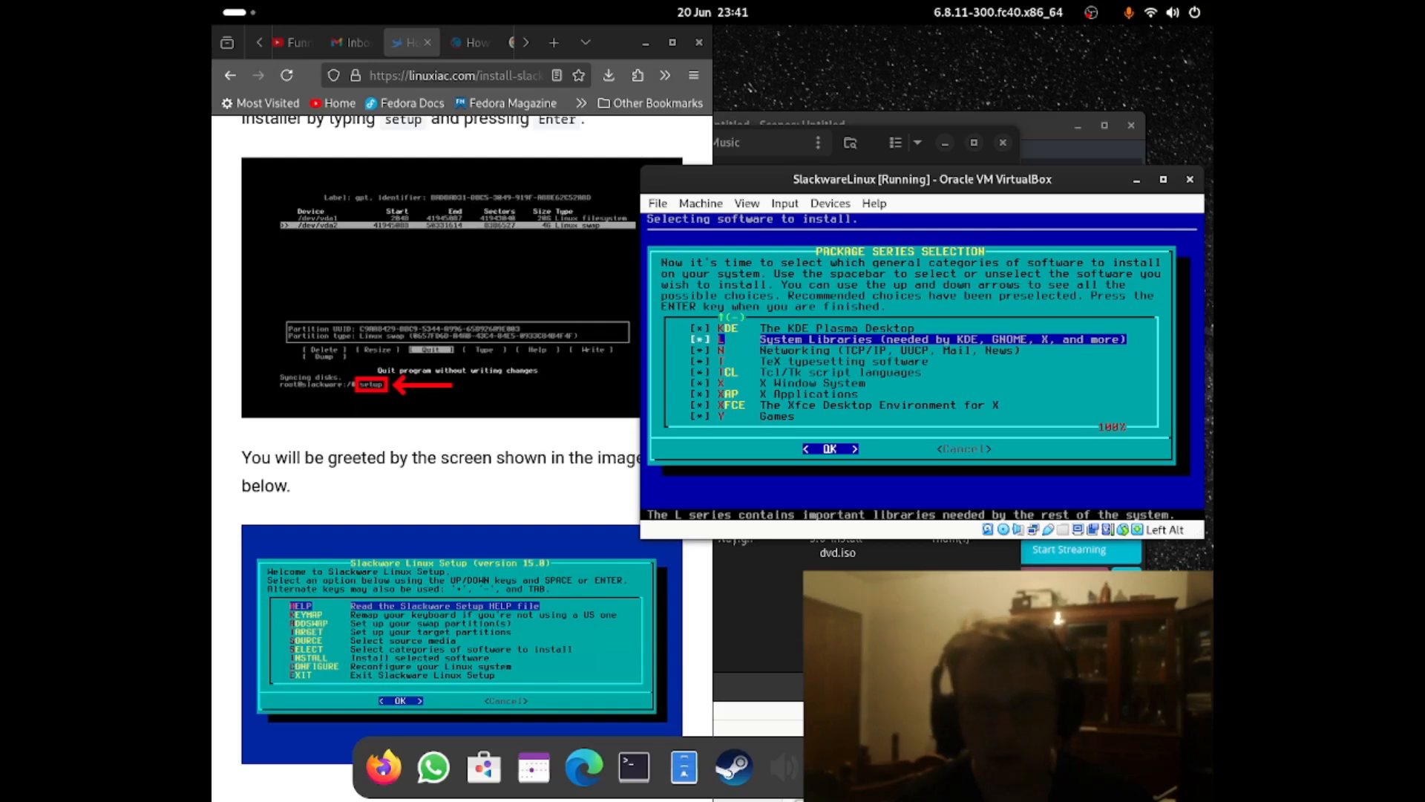
pyautogui.press('Return')
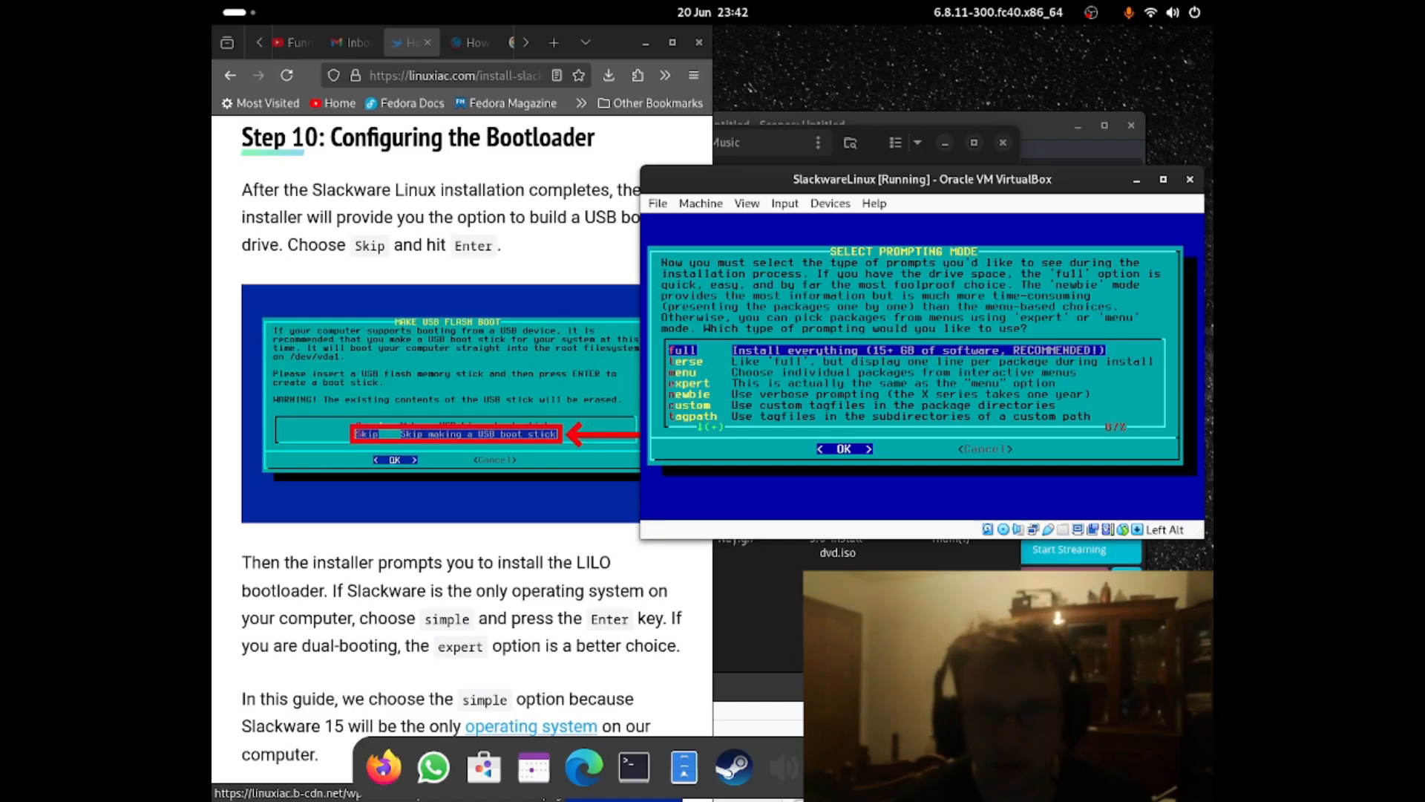
pyautogui.press('Return')
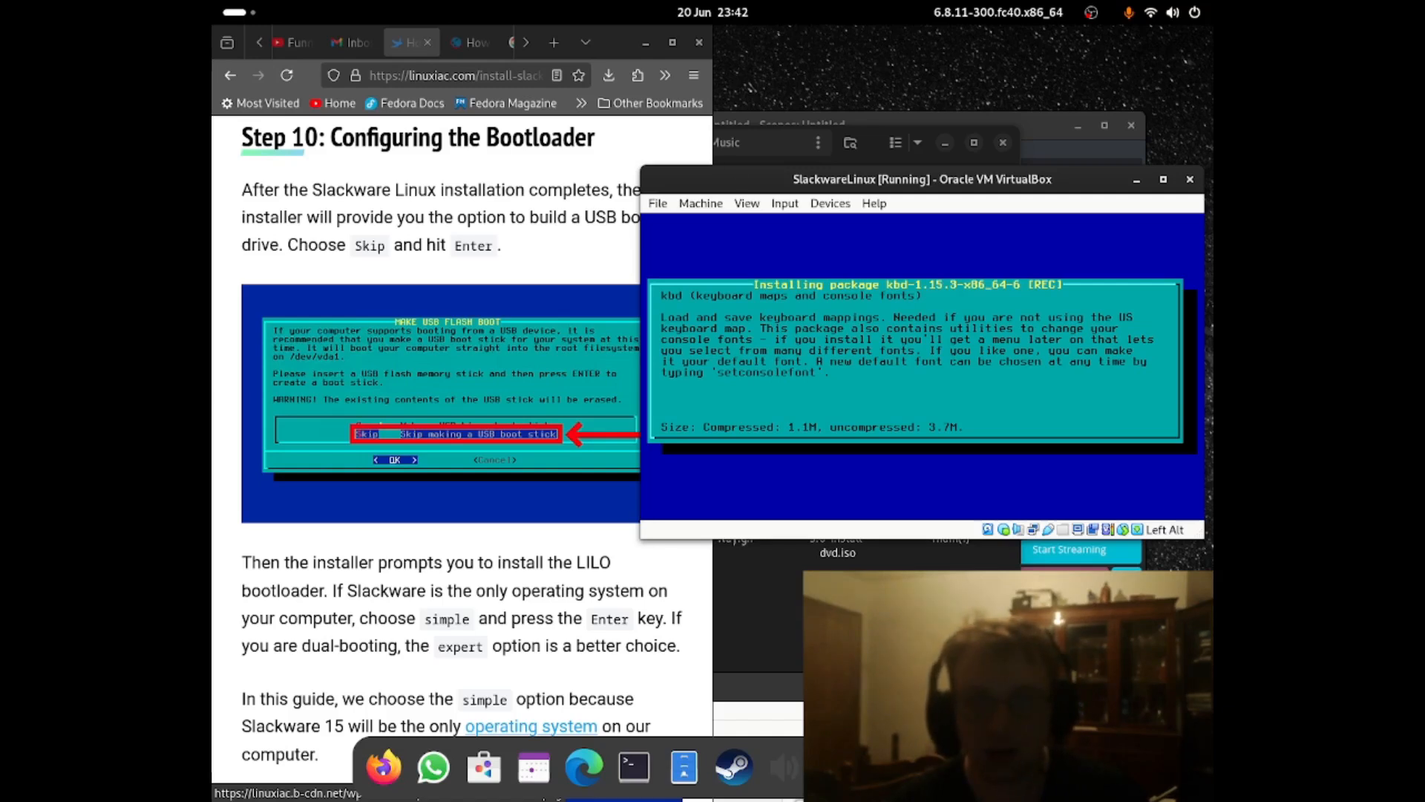
pyautogui.click(1088, 15)
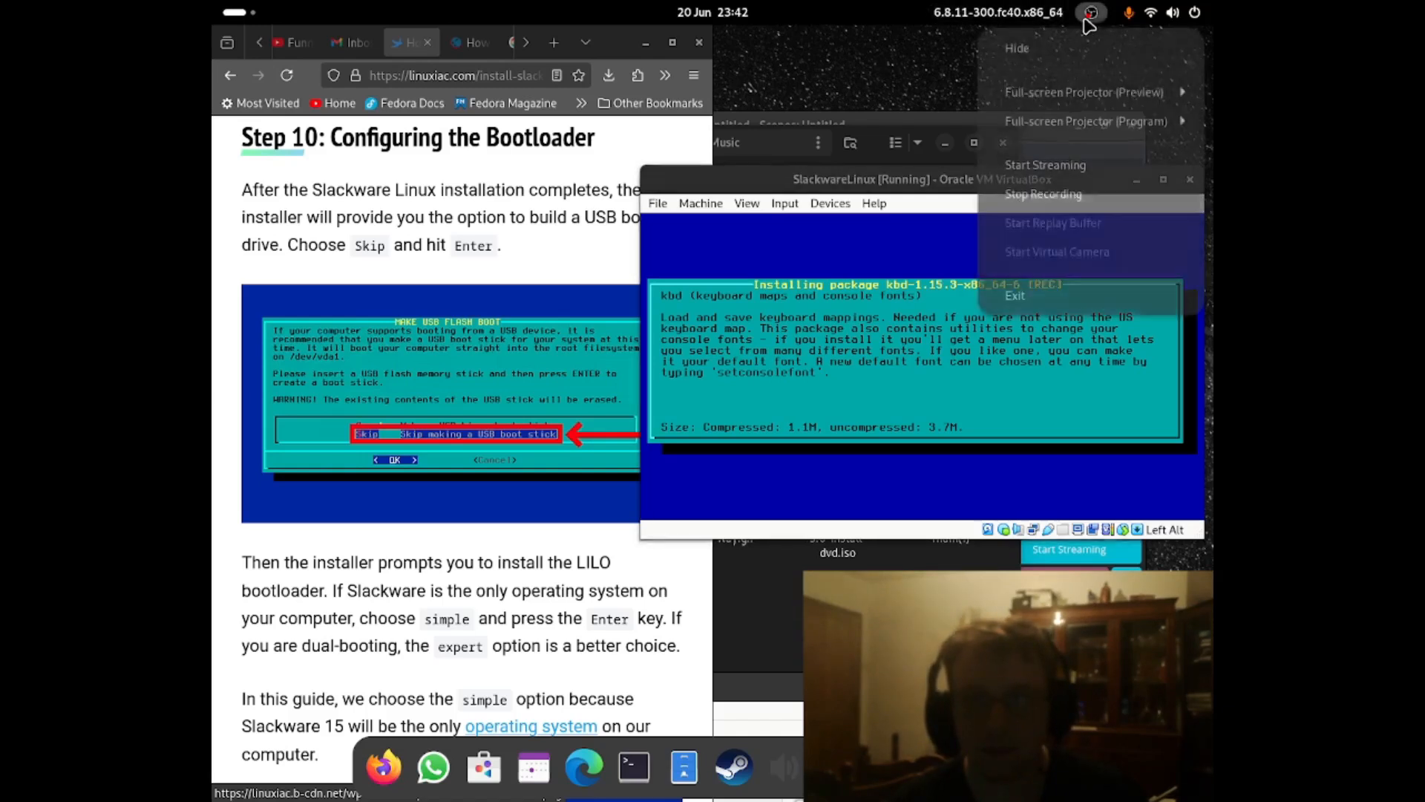
pyautogui.click(1058, 195)
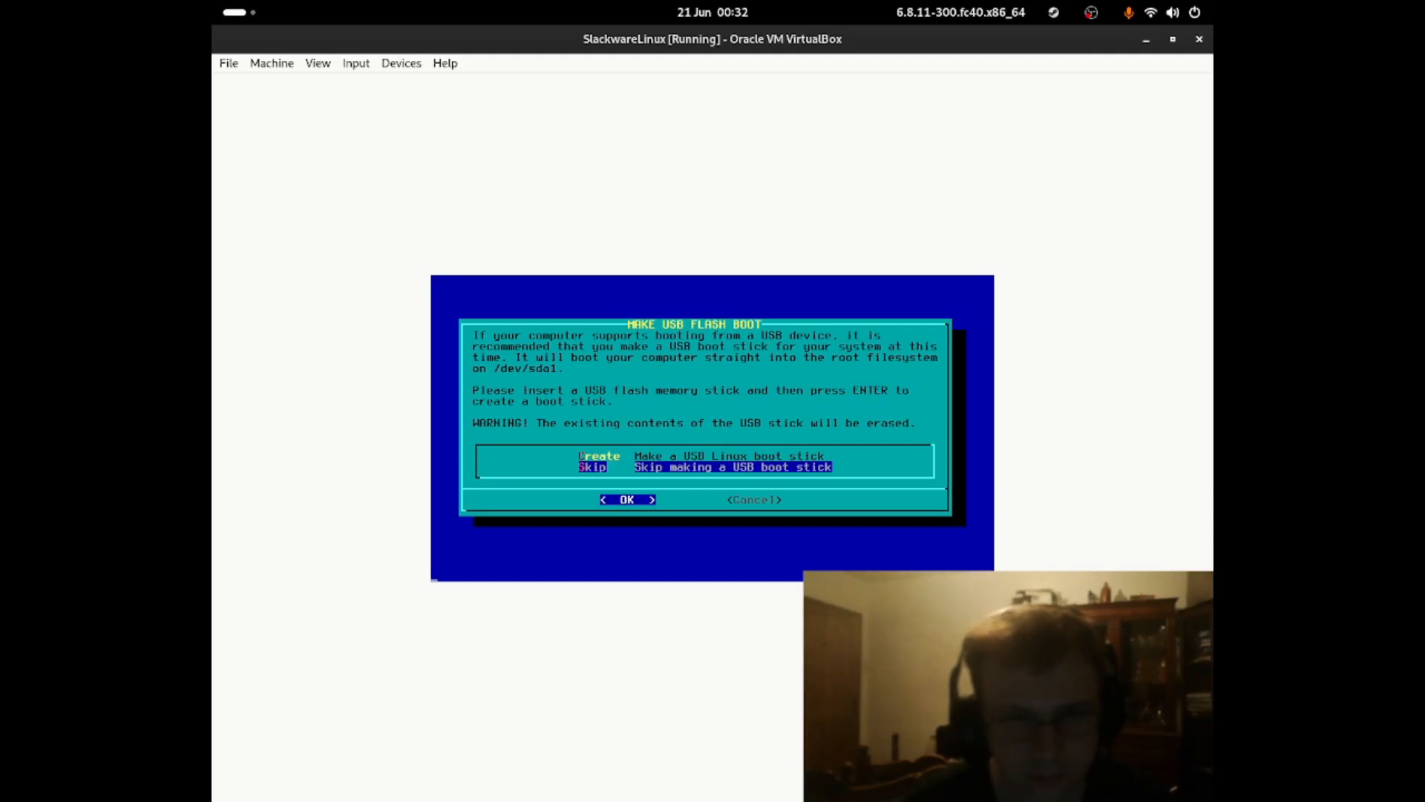
# - Skip making a USB boot stick and install LILO with the simple option to the MBR, without extra kernel parameters
pyautogui.press('Return')
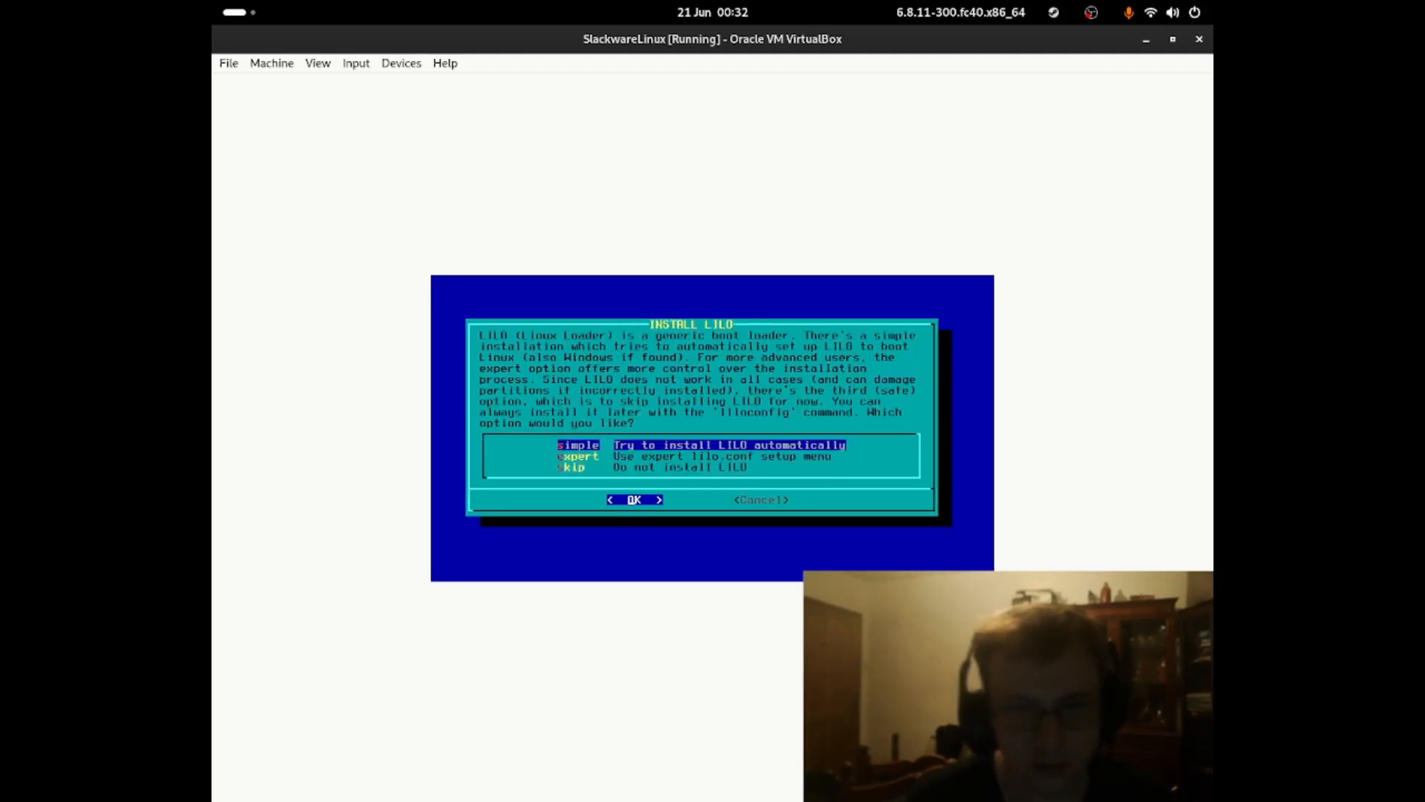
pyautogui.press('Return')
pyautogui.press('Return')
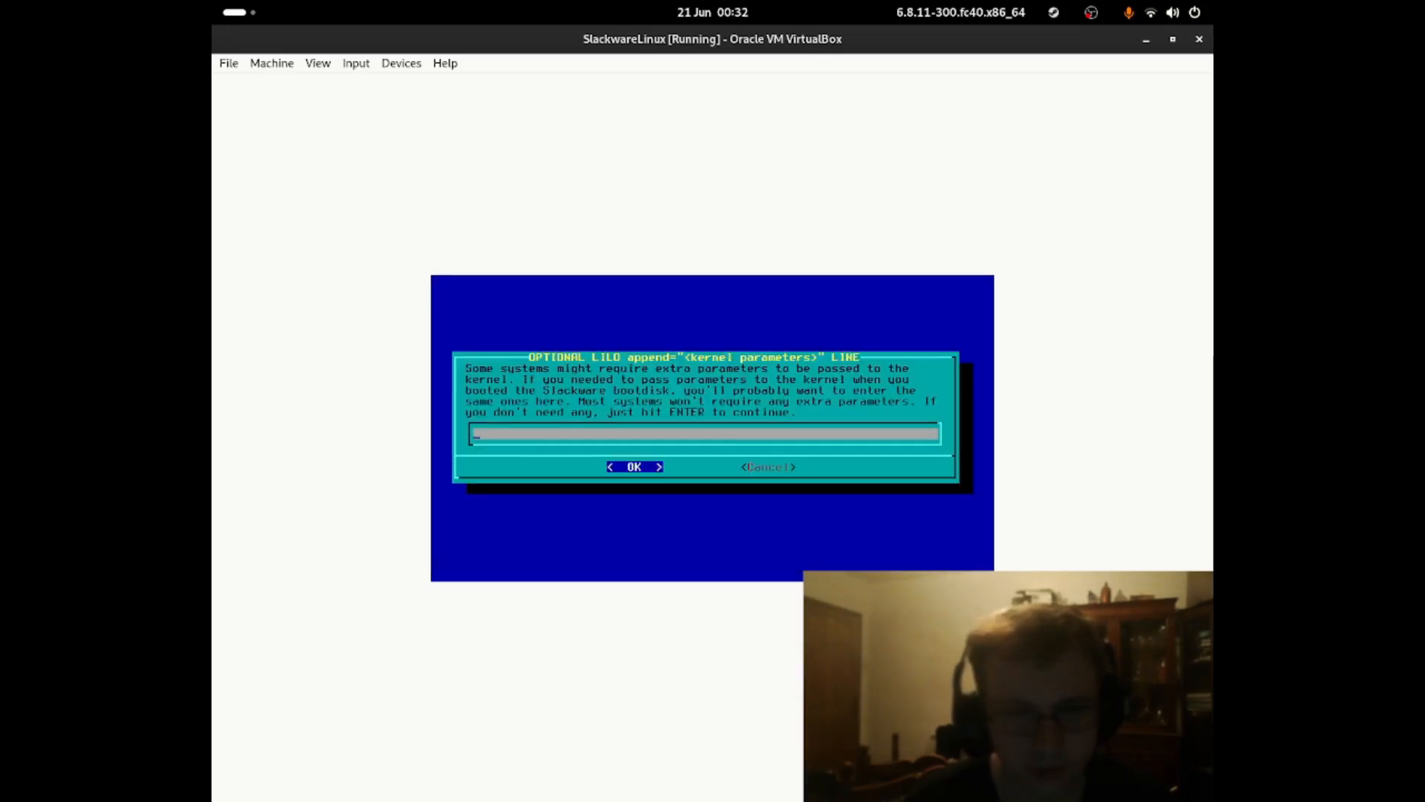
pyautogui.press('Return')
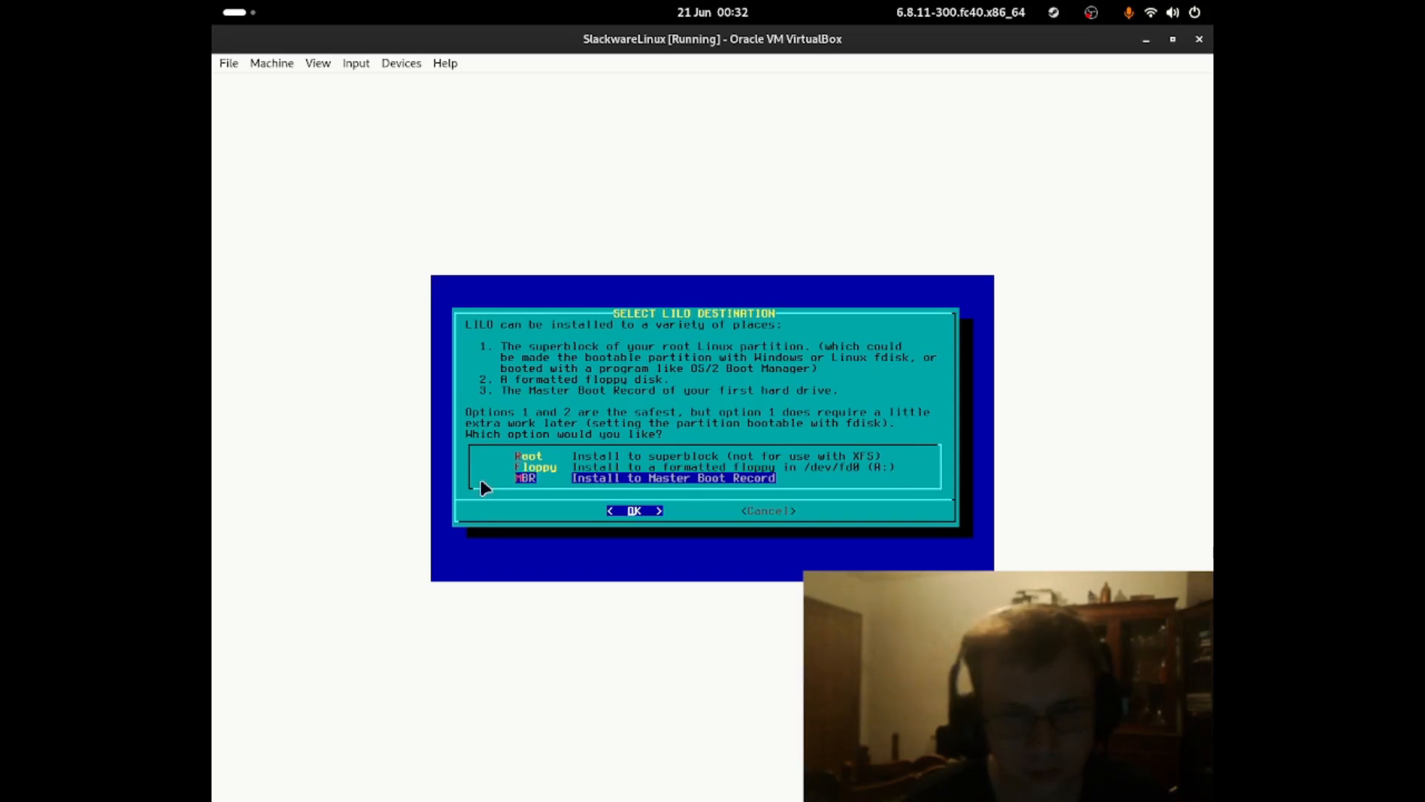
pyautogui.press('Return')
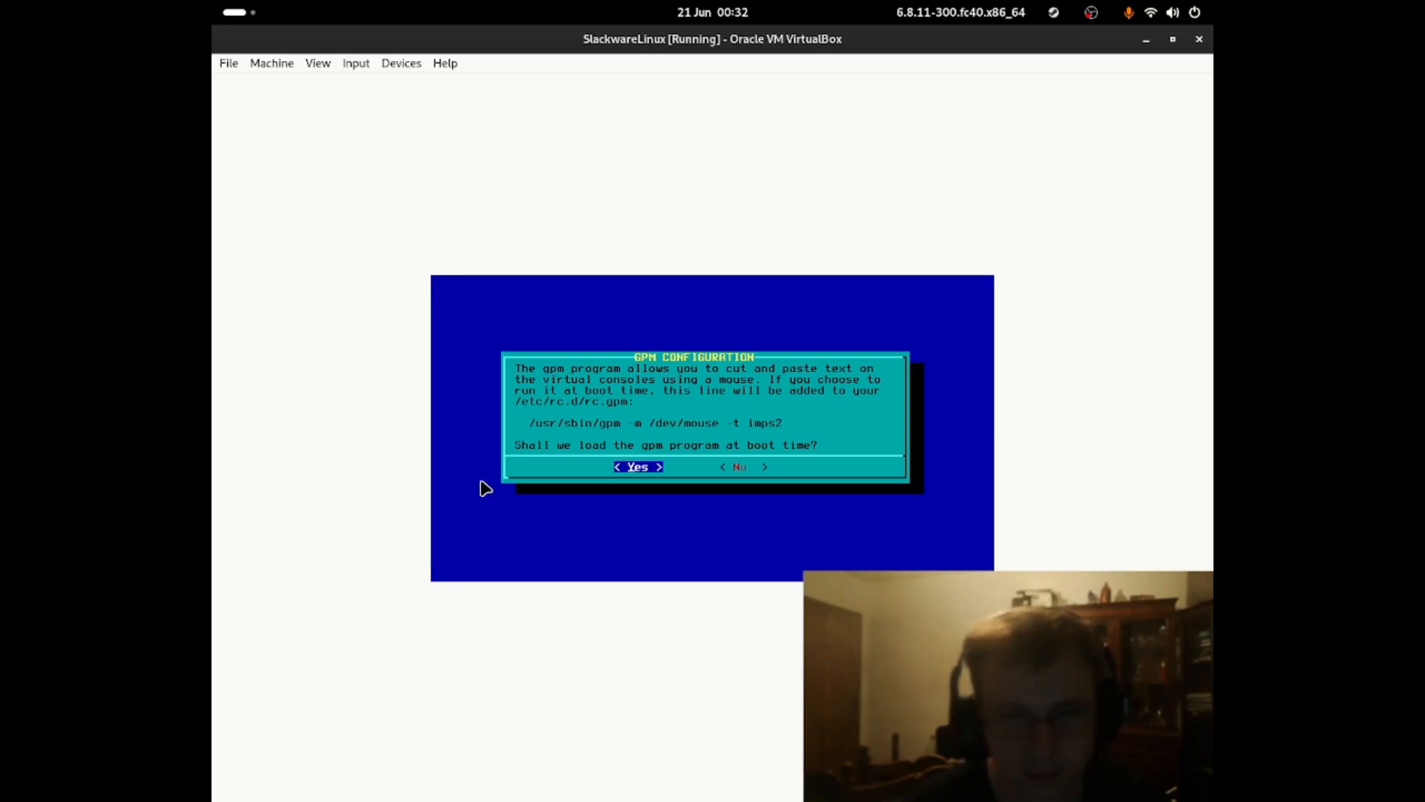
# - Choose No for loading the gpm program at boot time
pyautogui.press('Right')
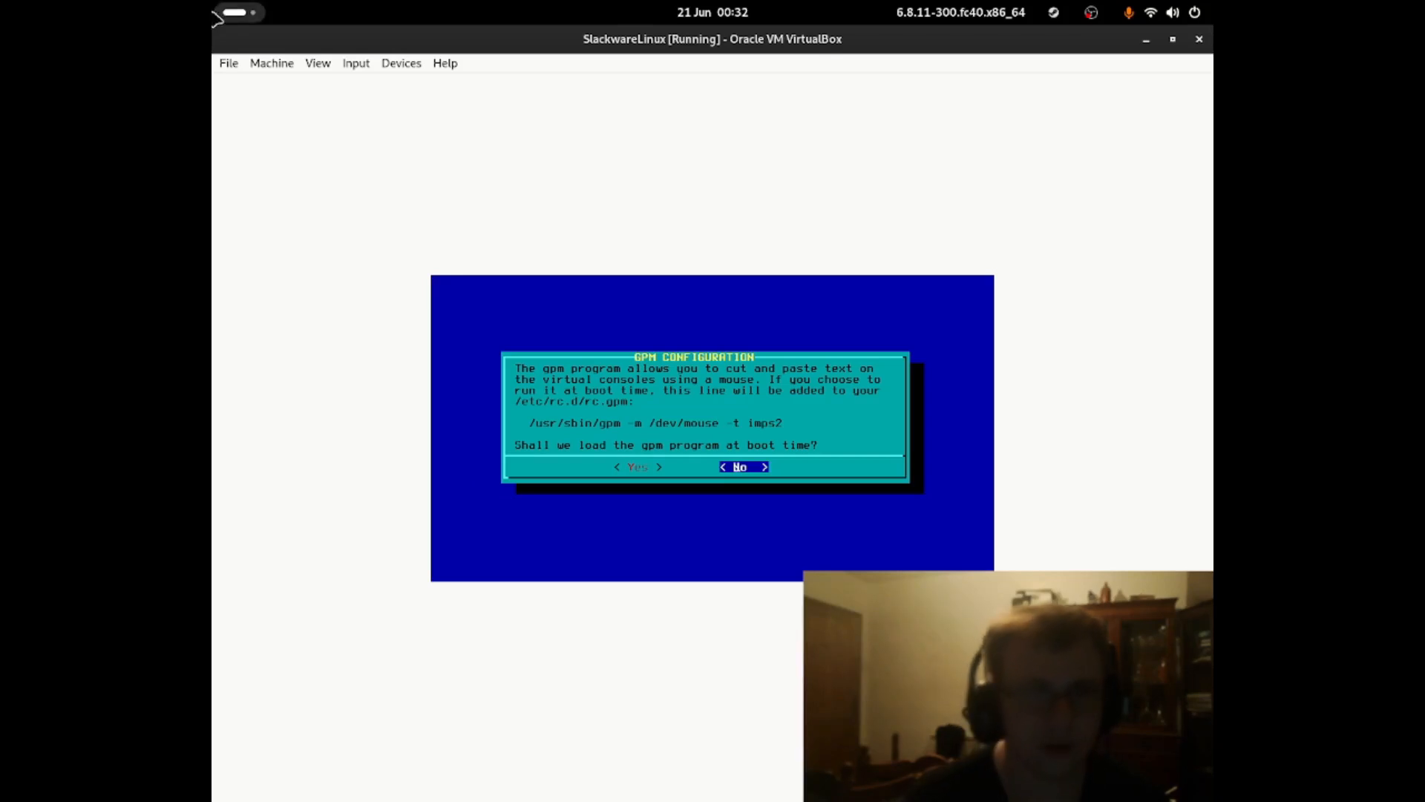
# - Switch to Firefox and read the linuxiac.com guide from the network configuration to the default window manager and root password sections
pyautogui.moveTo(213, 2)
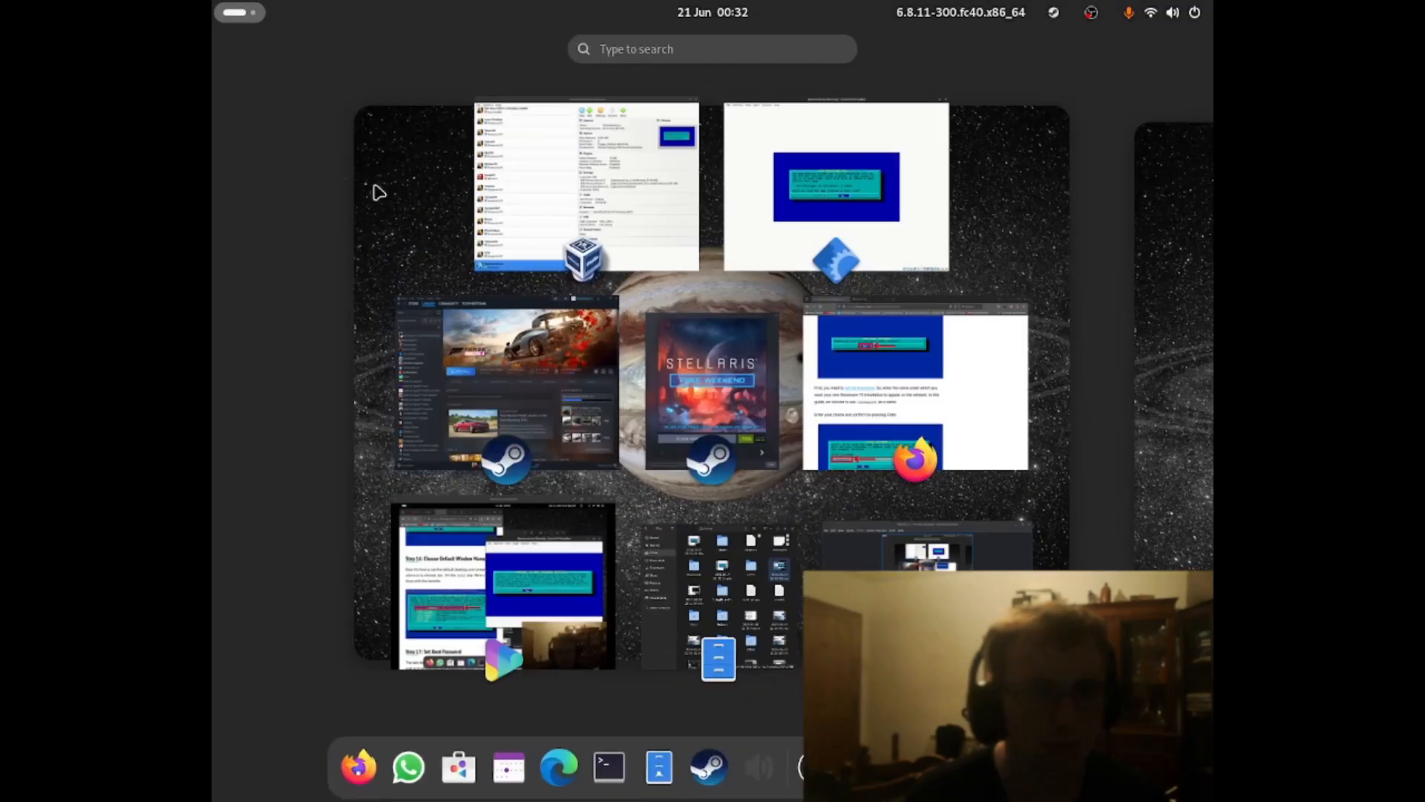
pyautogui.click(870, 446)
pyautogui.scroll(-2, 816, 468)
pyautogui.scroll(-5, 777, 494)
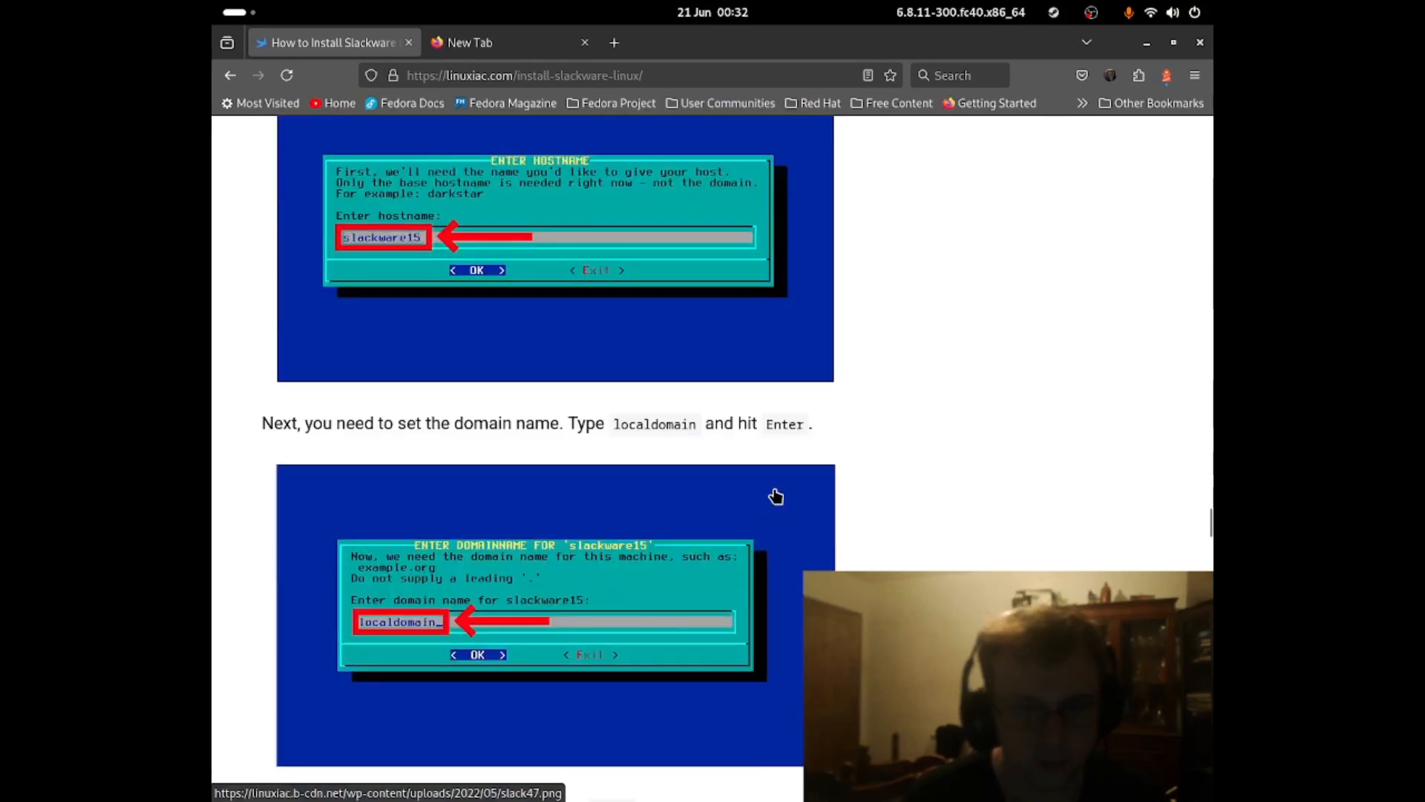
pyautogui.scroll(-3, 777, 496)
pyautogui.scroll(3, 742, 490)
pyautogui.scroll(3, 649, 476)
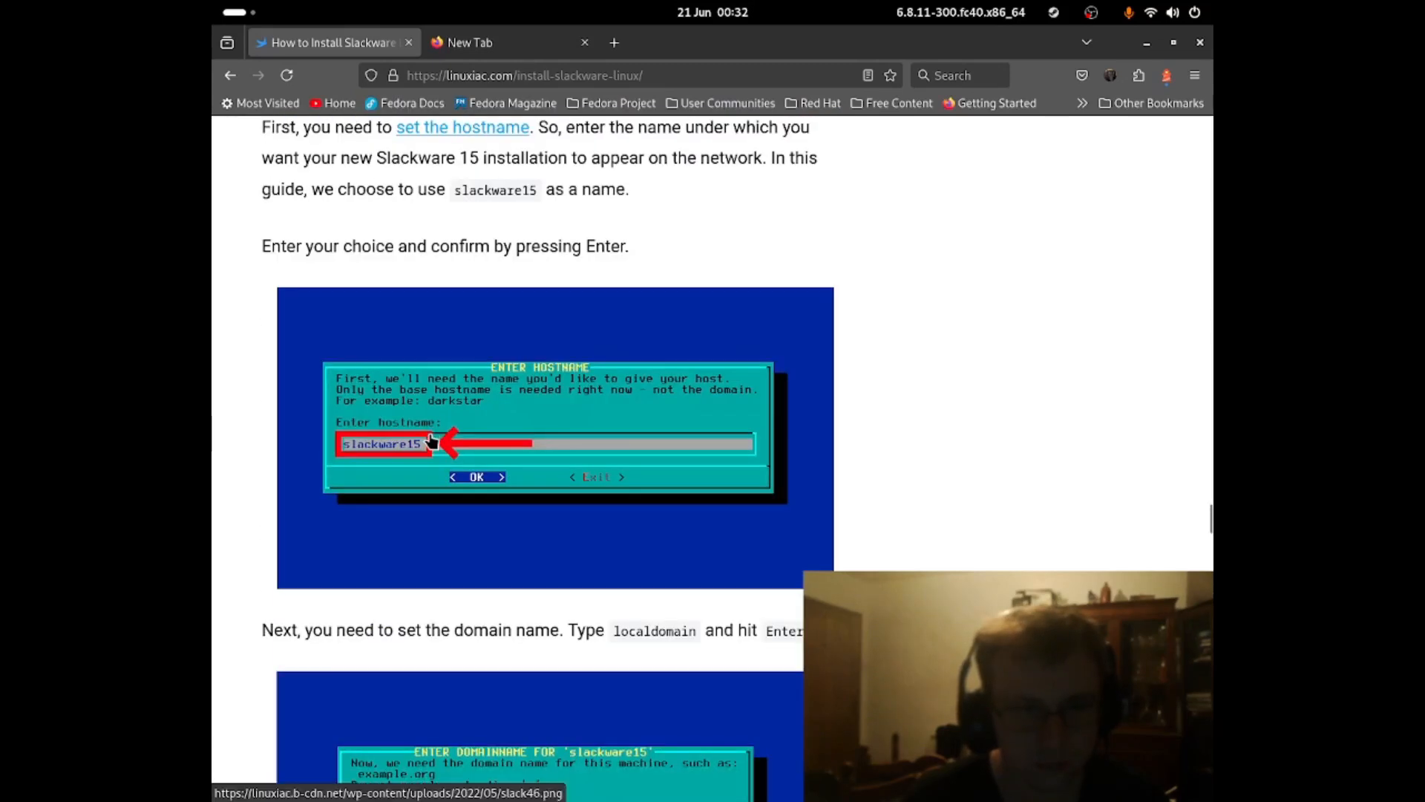
pyautogui.scroll(4, 445, 453)
pyautogui.scroll(4, 456, 447)
pyautogui.scroll(-10, 455, 446)
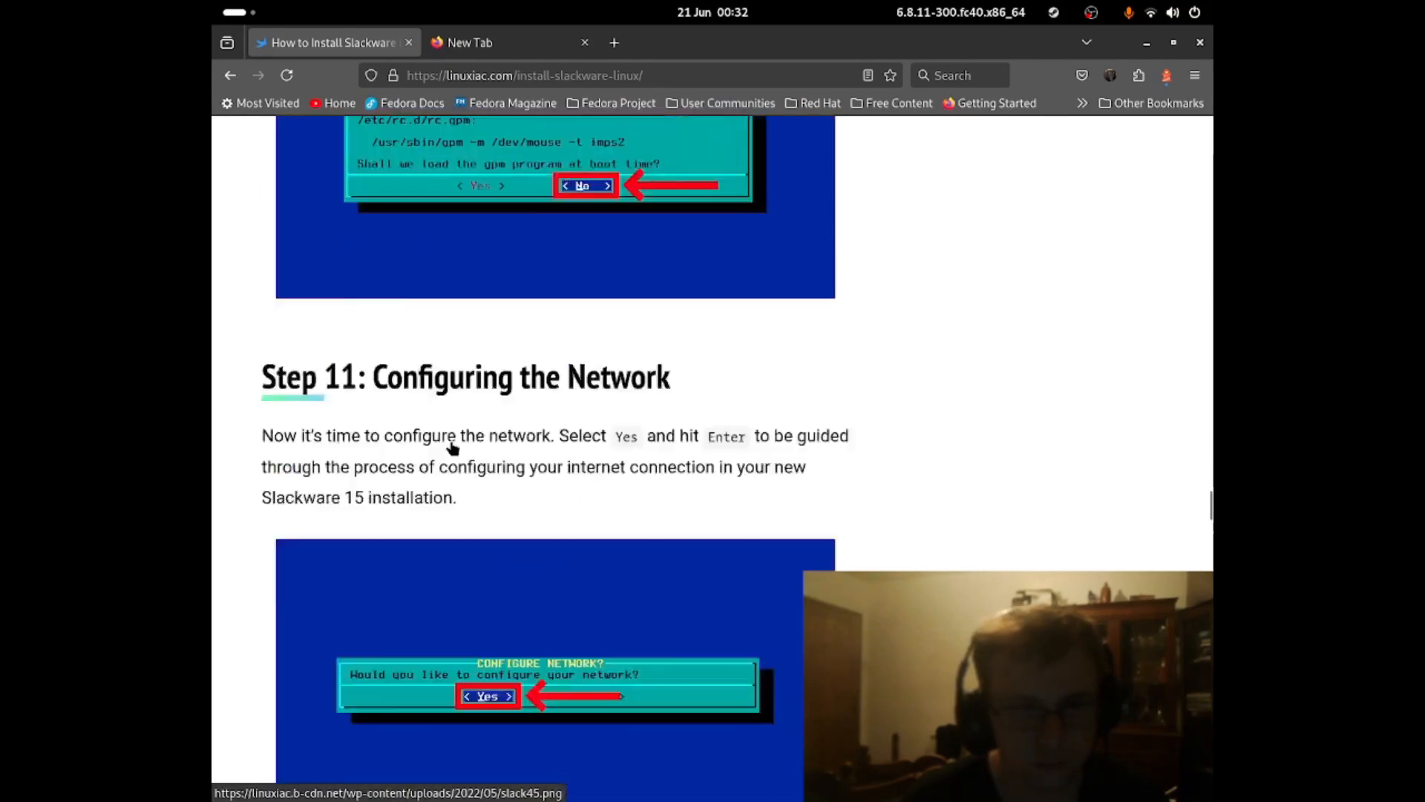
pyautogui.scroll(-4, 450, 451)
pyautogui.scroll(1, 449, 455)
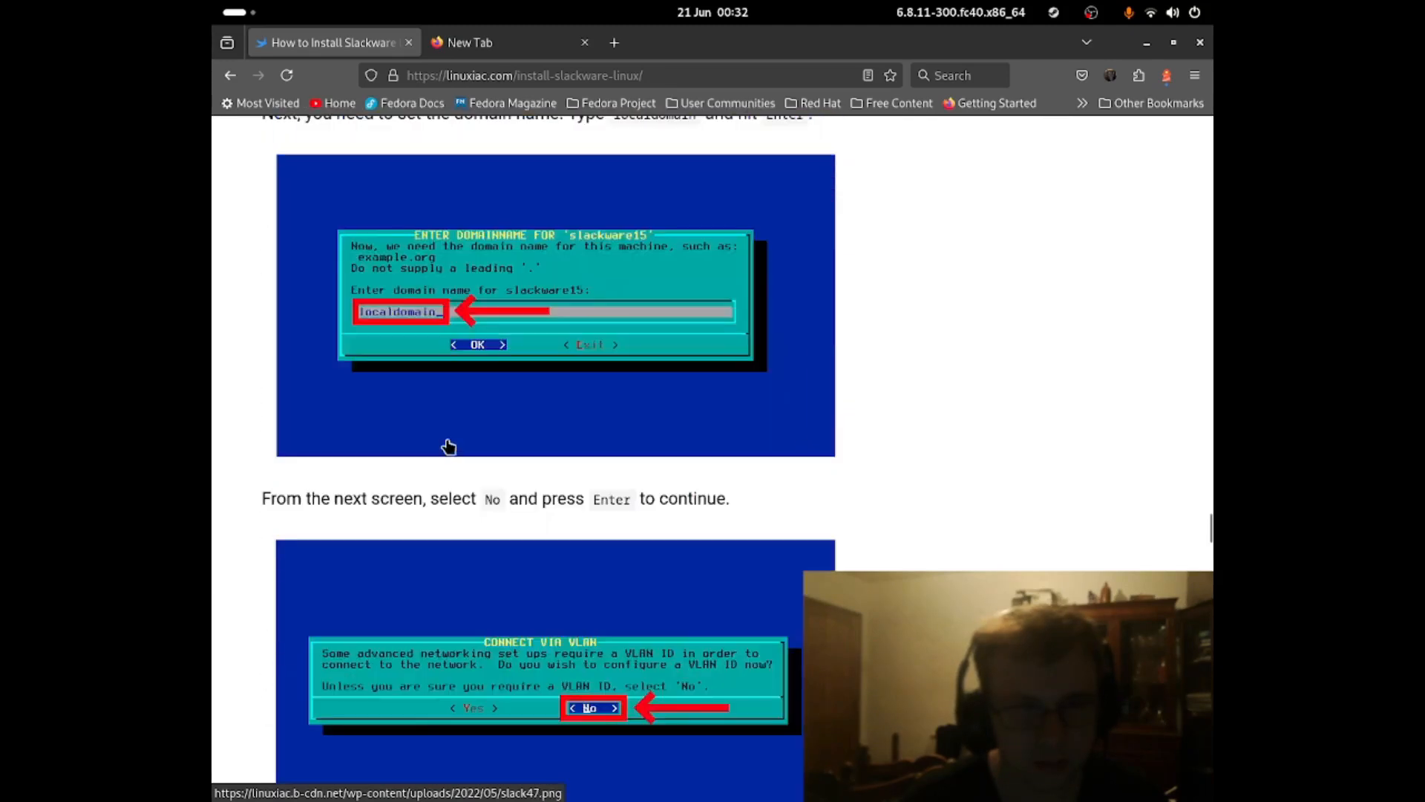
pyautogui.scroll(-8, 449, 449)
pyautogui.scroll(-10, 444, 455)
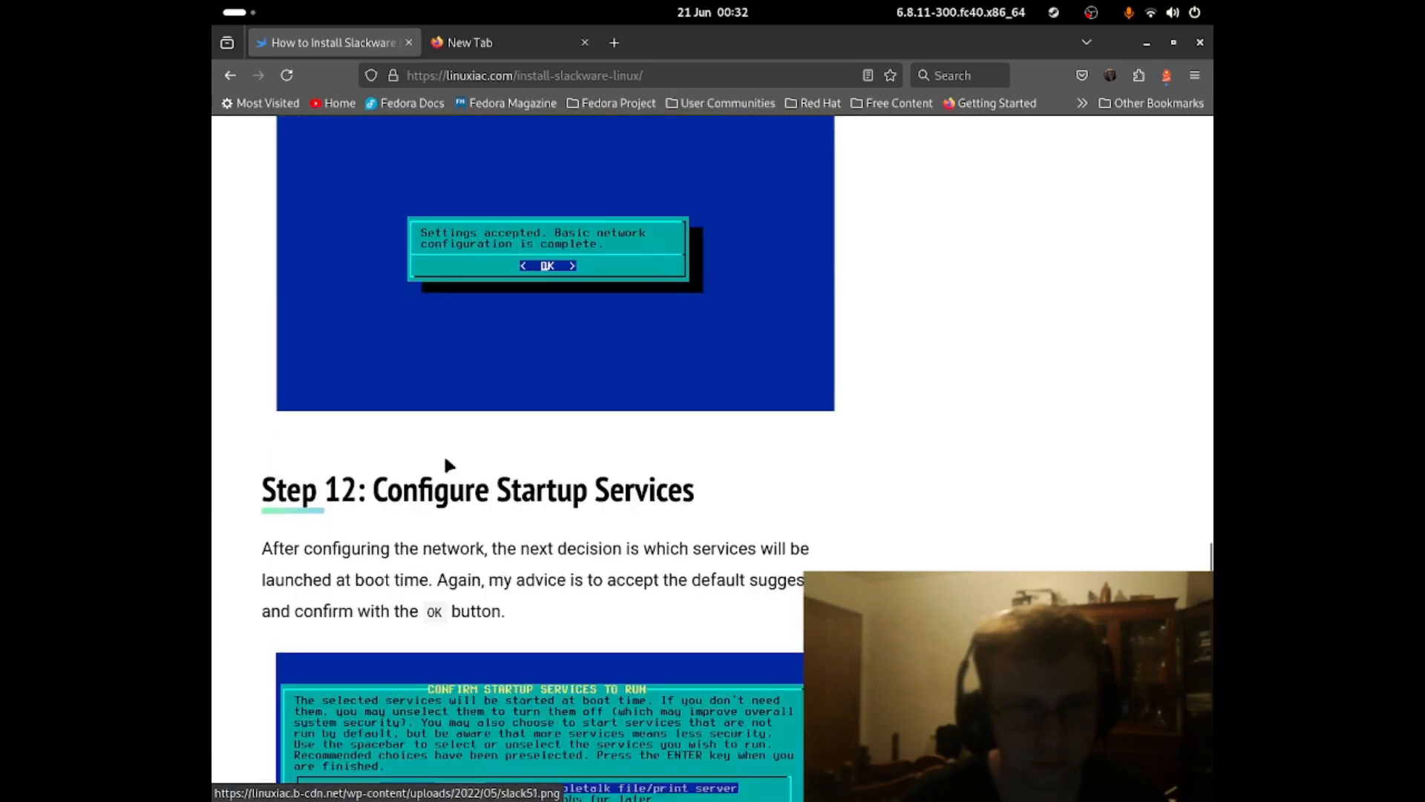
pyautogui.scroll(-6, 443, 454)
pyautogui.scroll(-6, 446, 464)
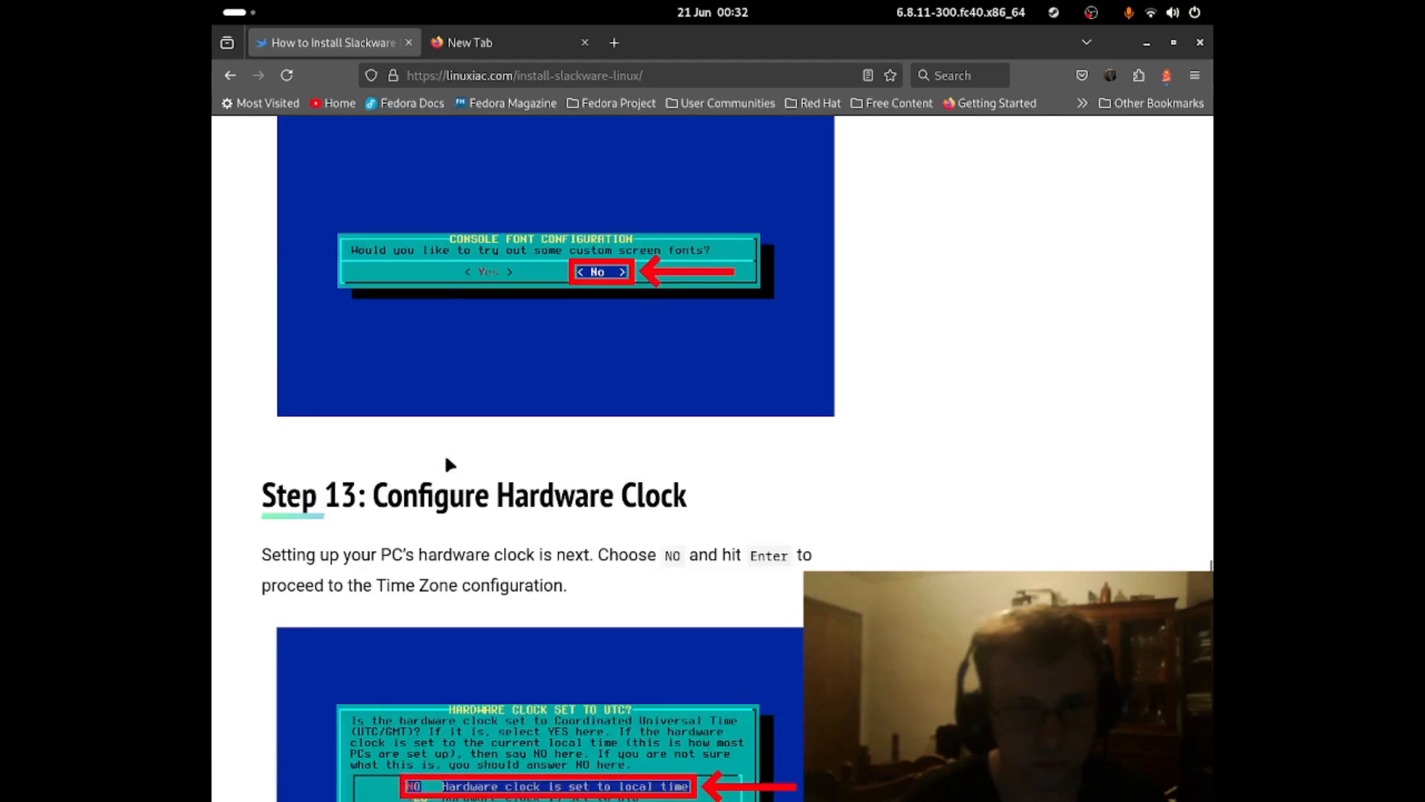
pyautogui.scroll(-10, 447, 462)
pyautogui.scroll(-18, 449, 468)
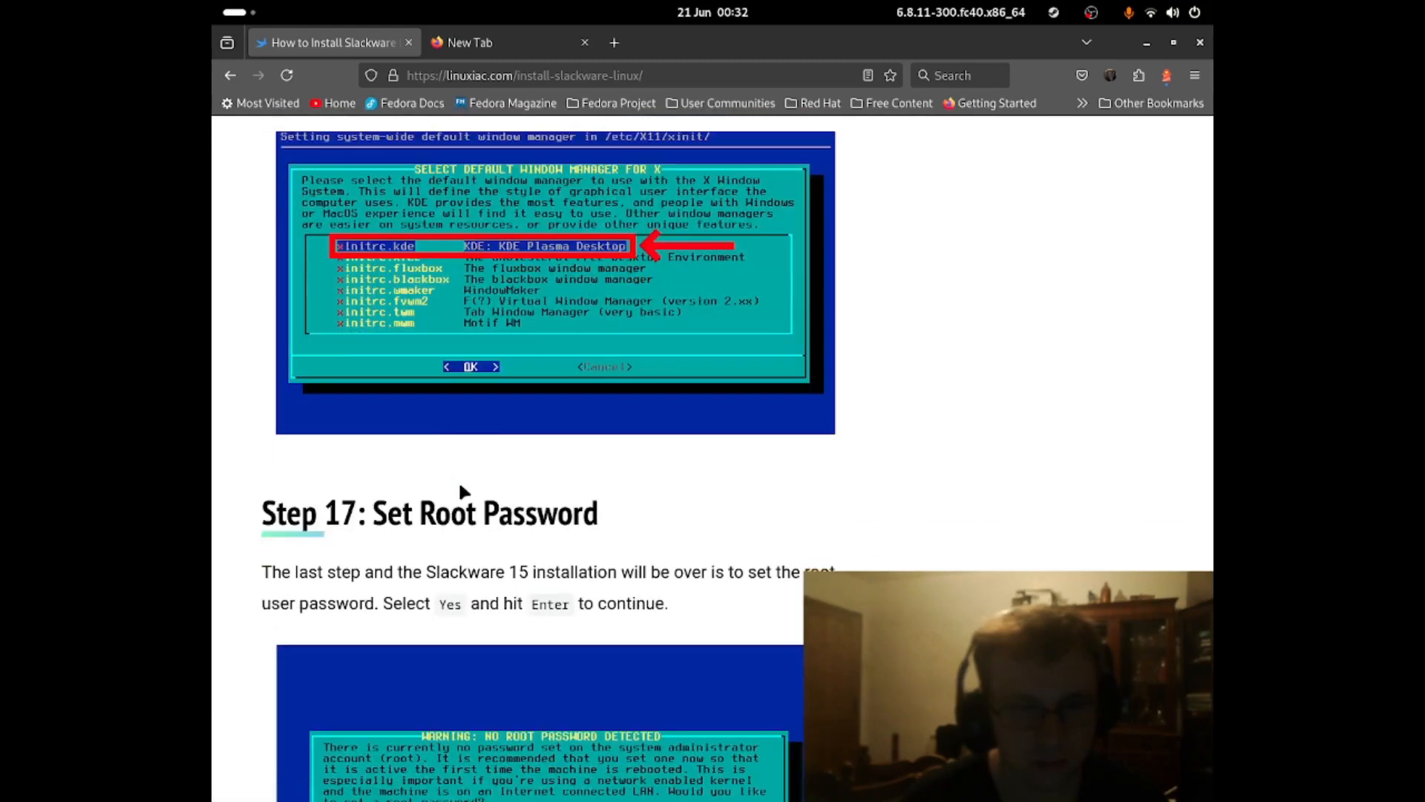
pyautogui.scroll(10, 467, 471)
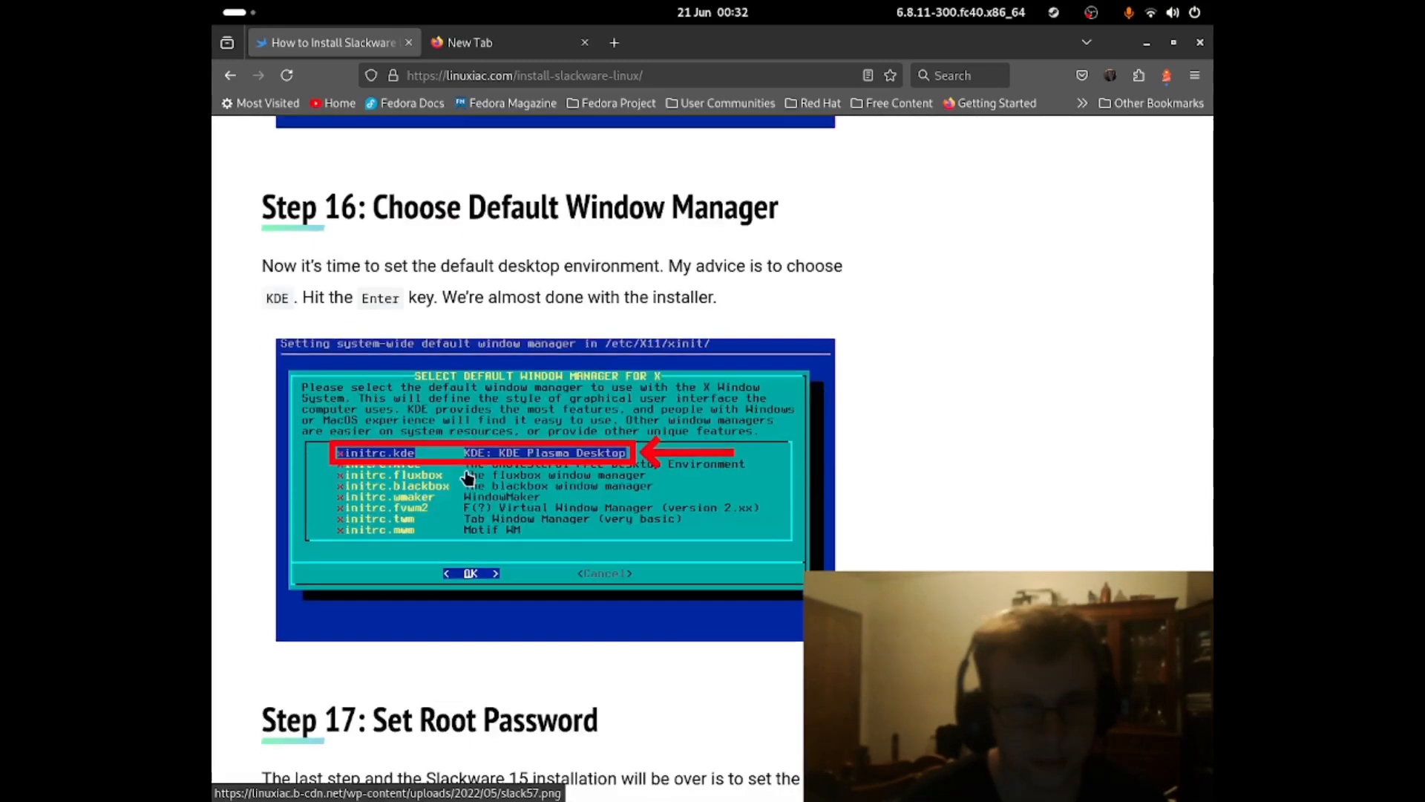
# - Reread the linuxiac.com guide from the default window manager section back up to the startup services and network configuration sections
pyautogui.scroll(6, 473, 479)
pyautogui.scroll(3, 473, 479)
pyautogui.scroll(5, 469, 467)
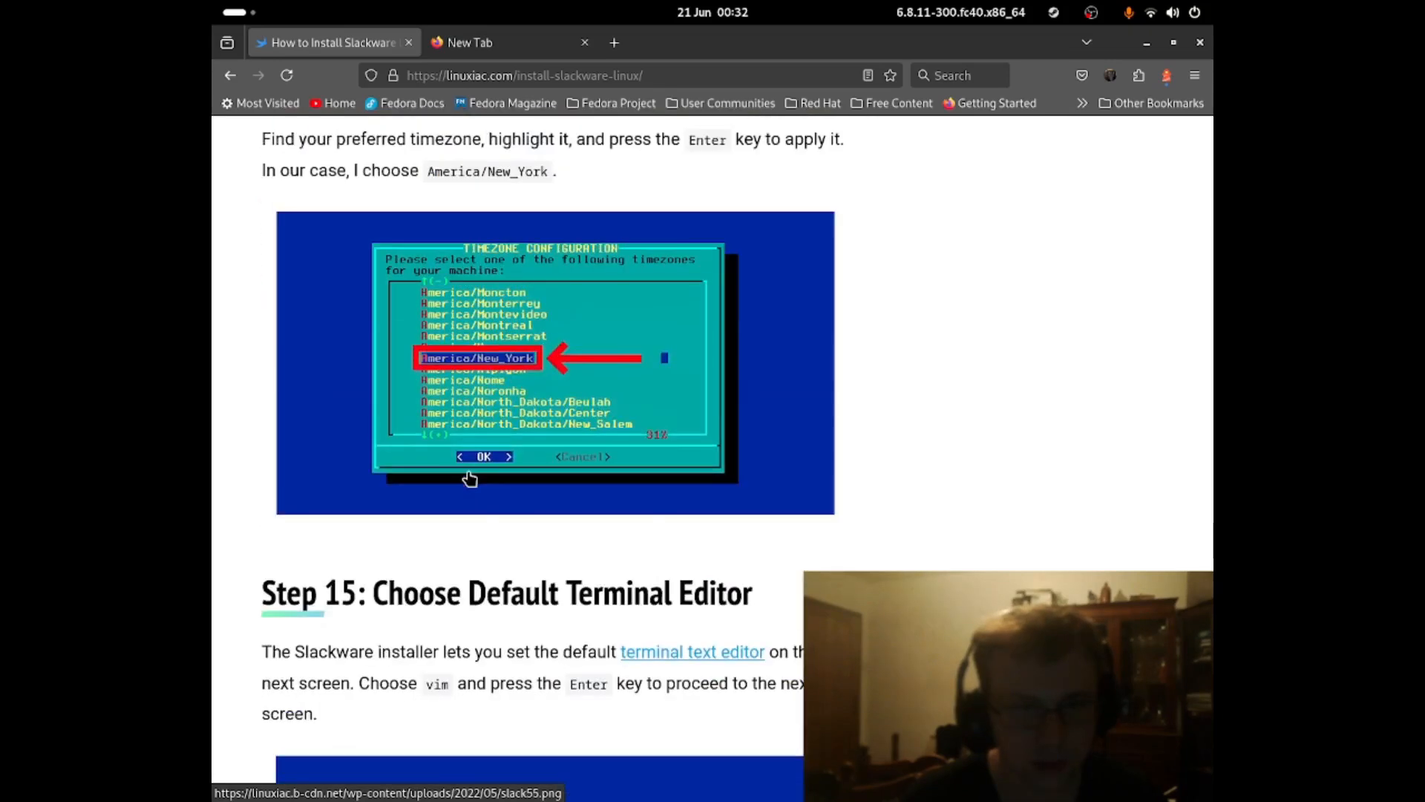
pyautogui.scroll(-4, 468, 460)
pyautogui.scroll(7, 464, 448)
pyautogui.scroll(12, 462, 449)
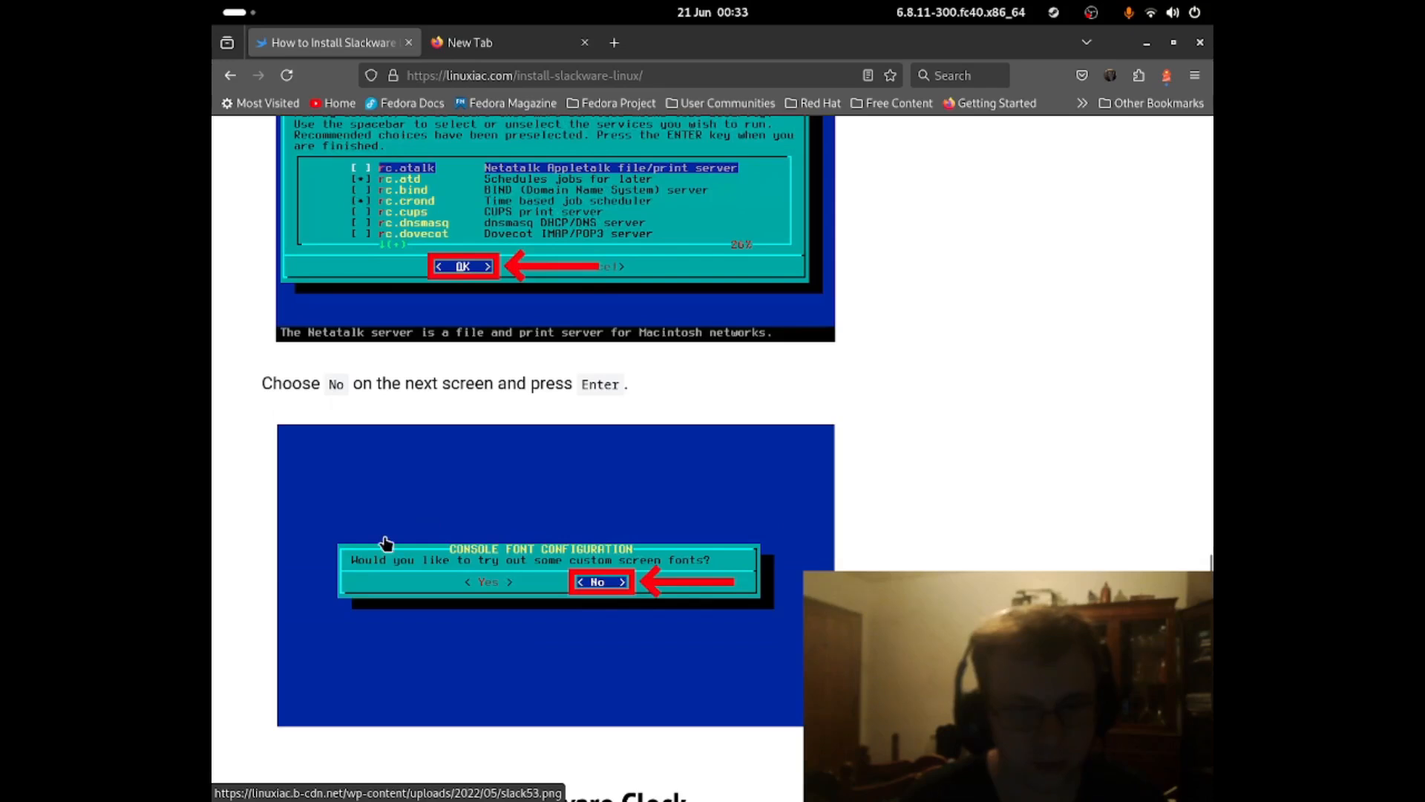
pyautogui.scroll(3, 398, 544)
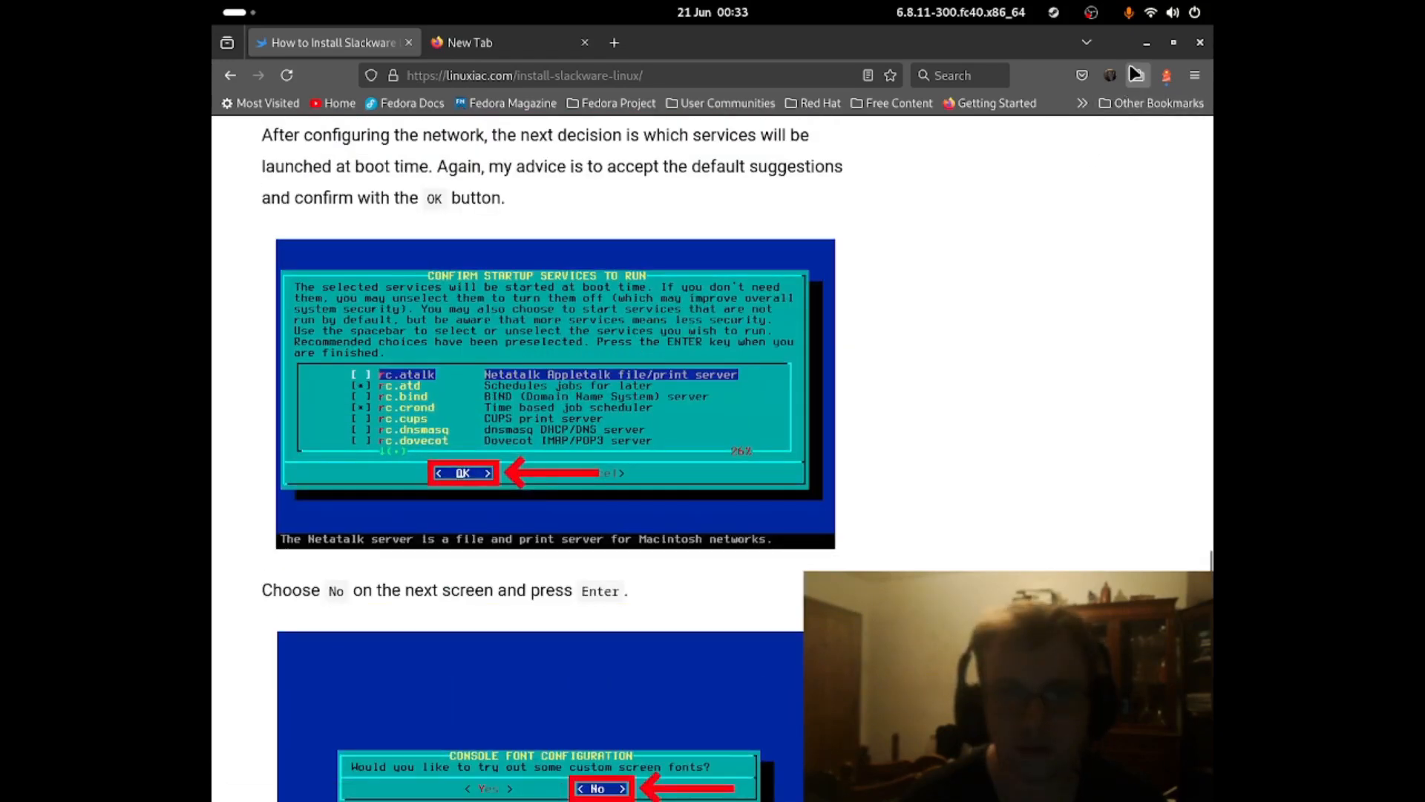
pyautogui.scroll(8, 723, 376)
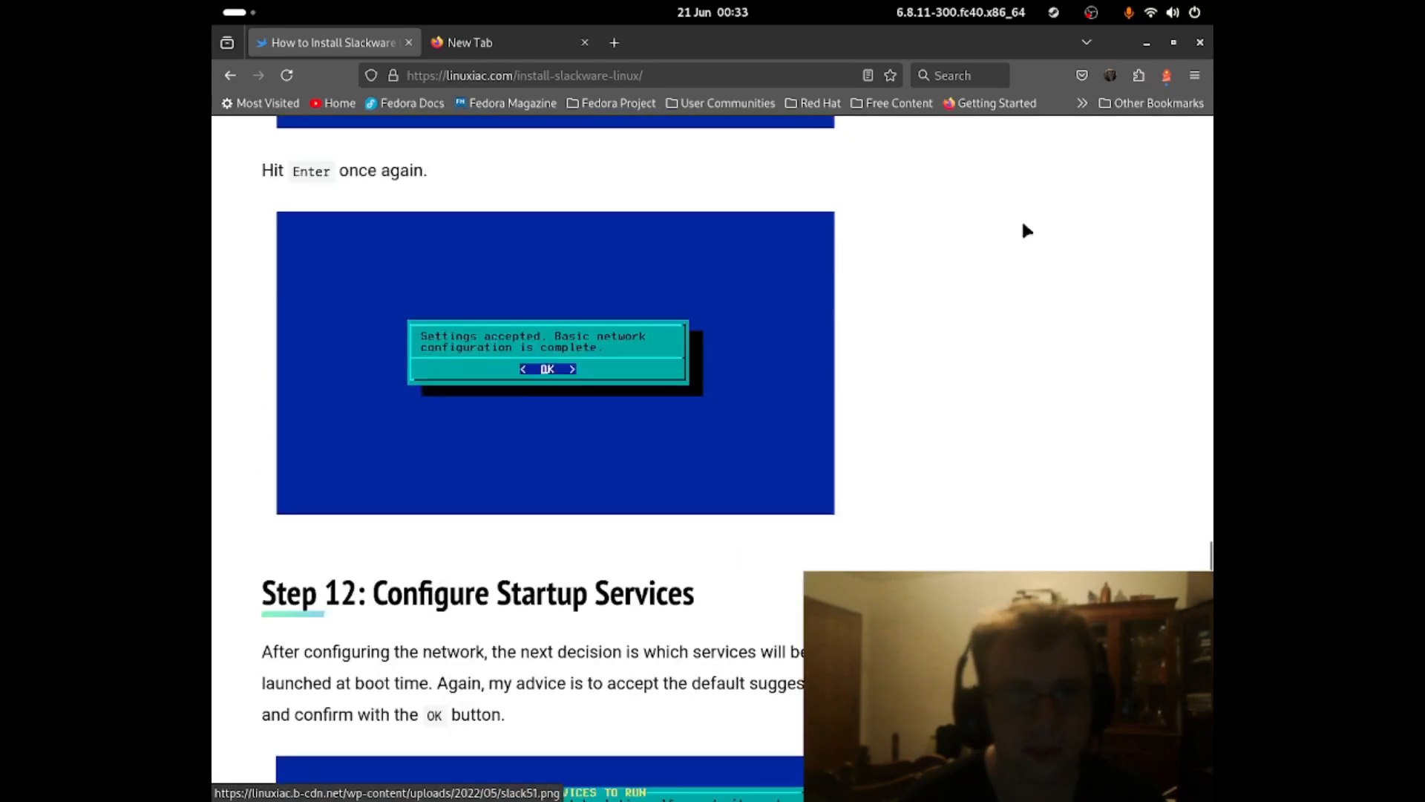
# - Switch back to the VirtualBox virtual machine and choose Yes for loading the gpm program at boot time
pyautogui.hotkey('alt', 'Tab')
pyautogui.press('Left')
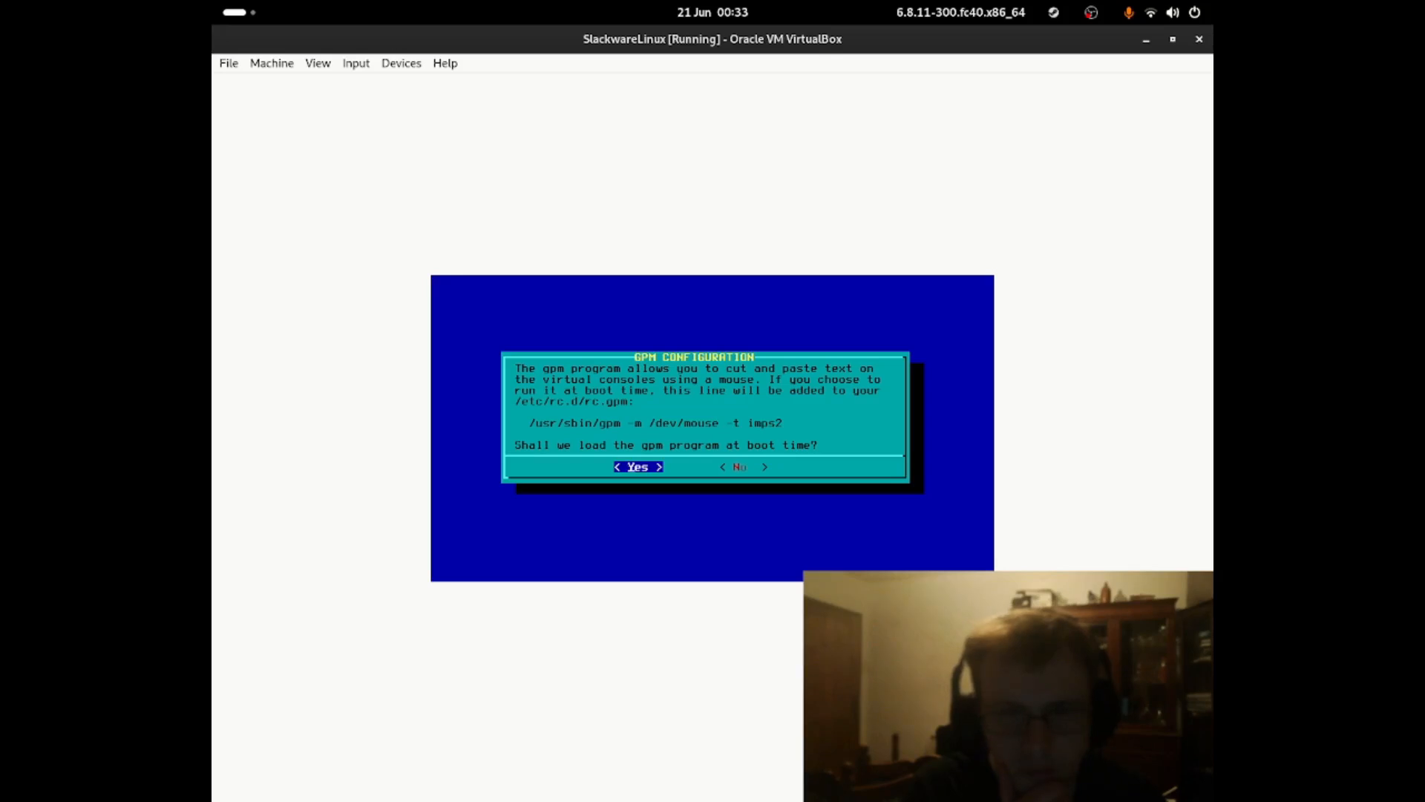
pyautogui.press('Return')
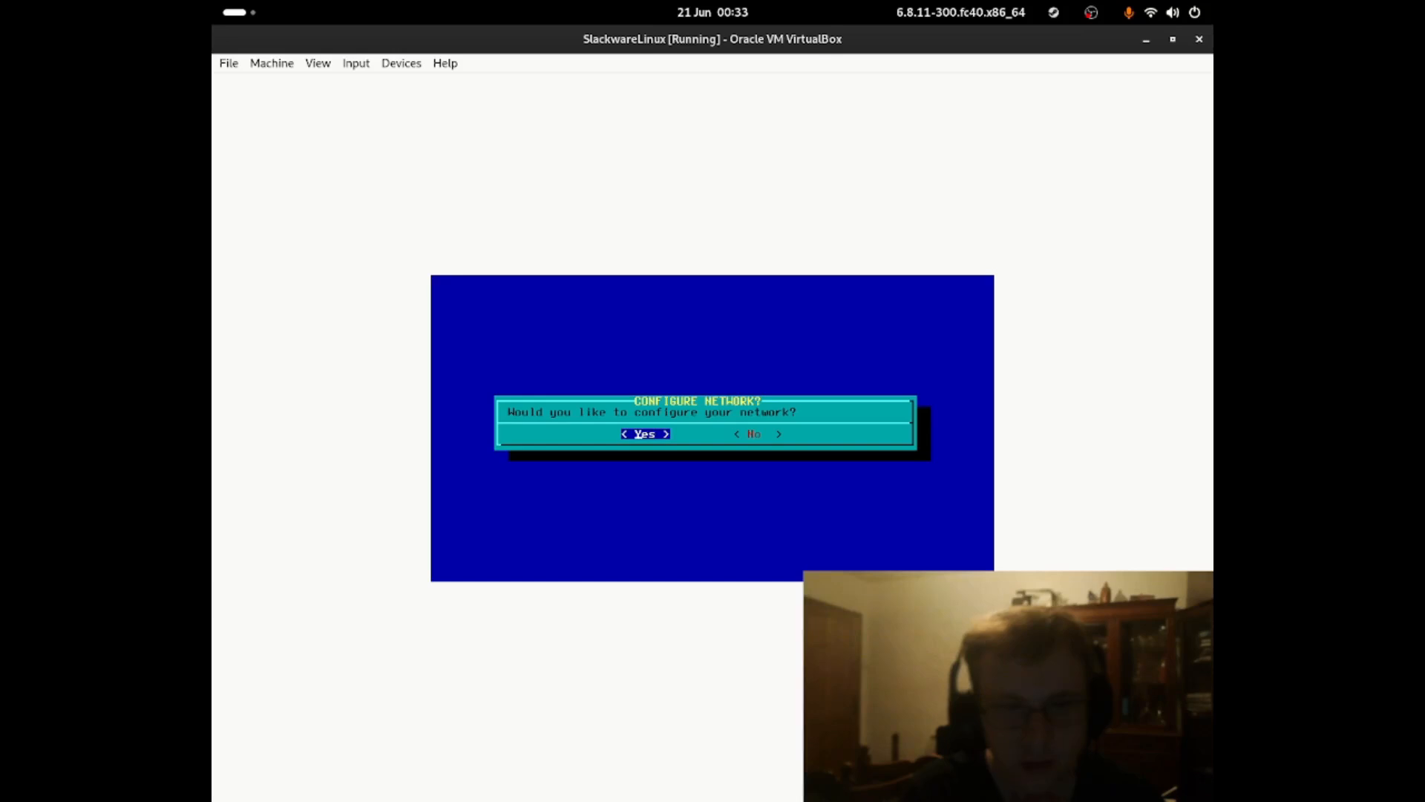
# - Start the network configuration with hostname slackware15 and domain name localhost
pyautogui.press('Return')
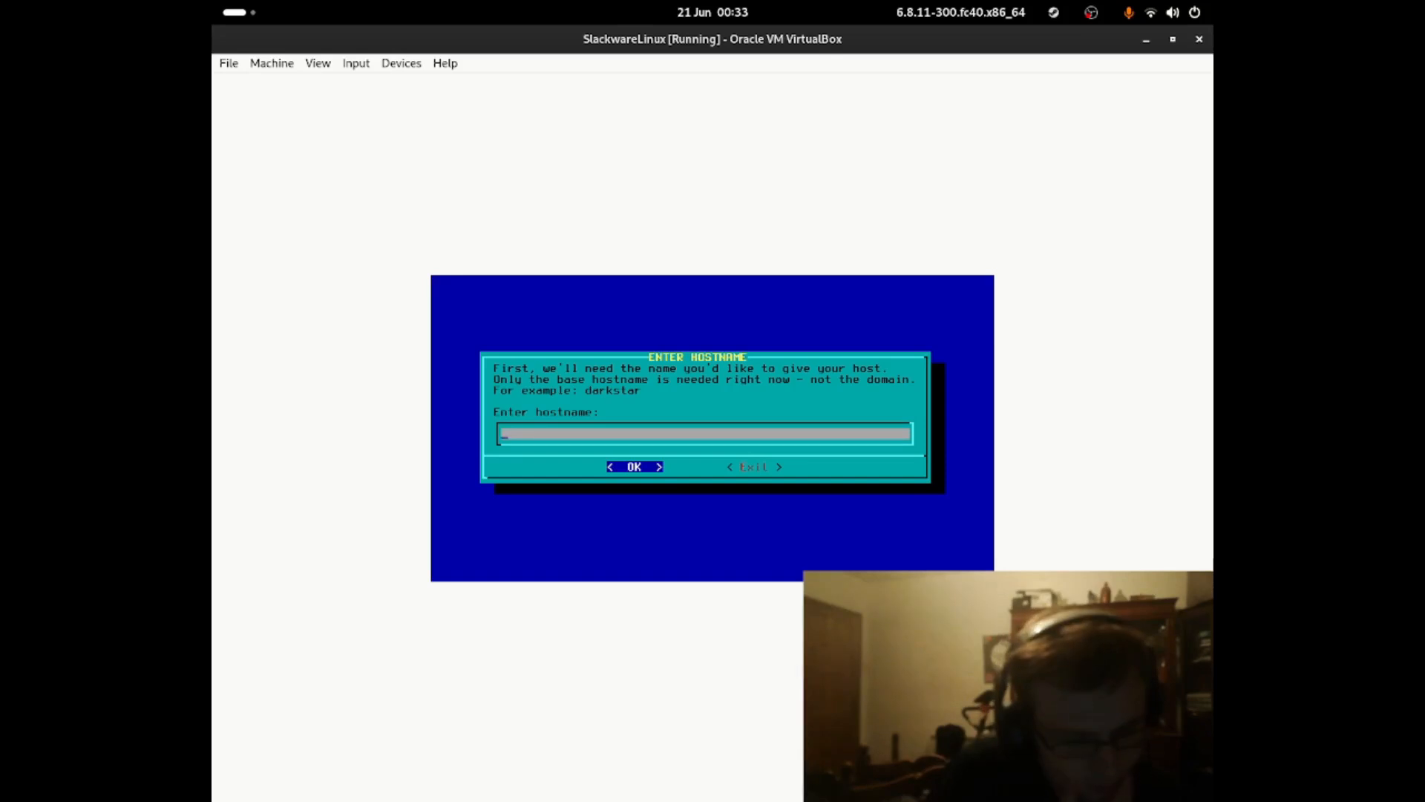
pyautogui.write('s')
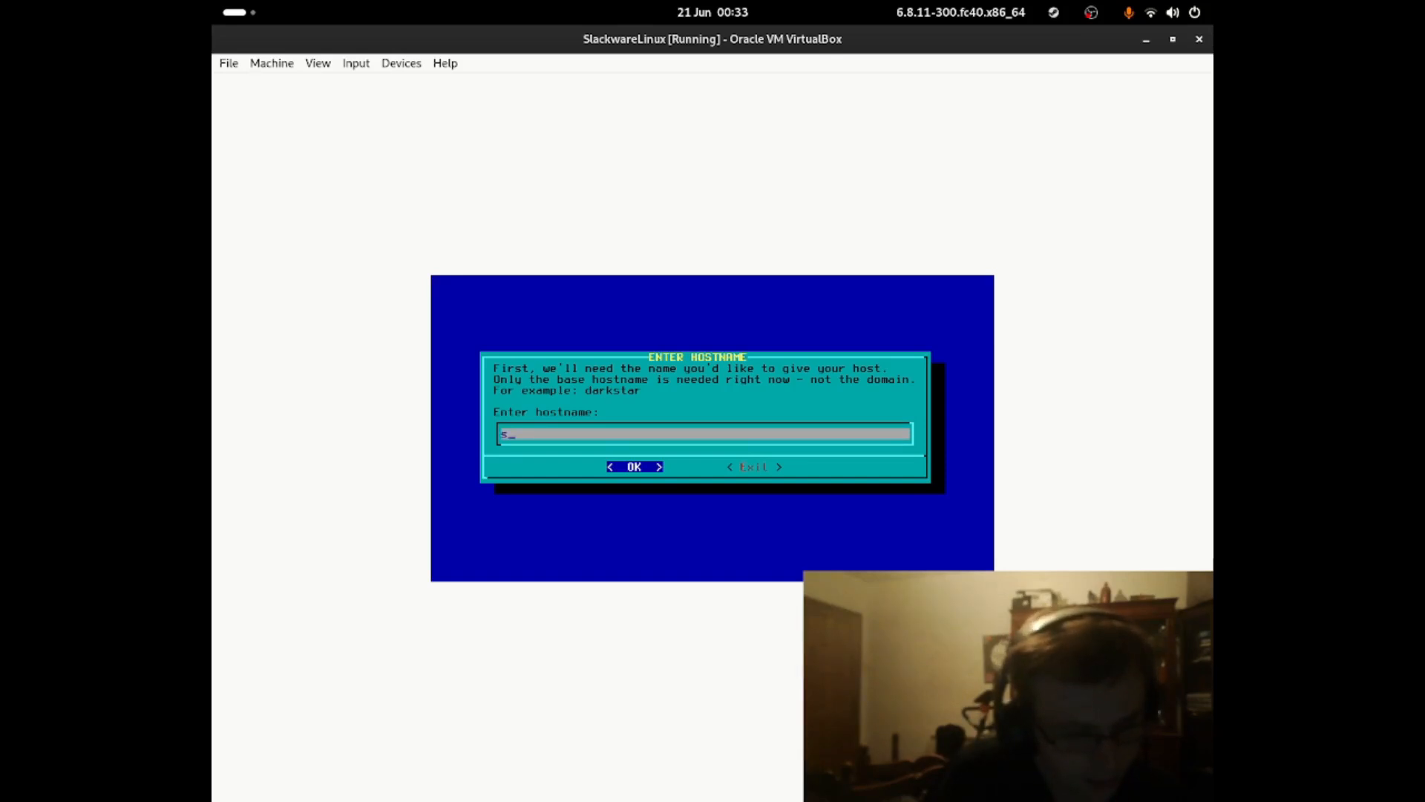
pyautogui.write('lack')
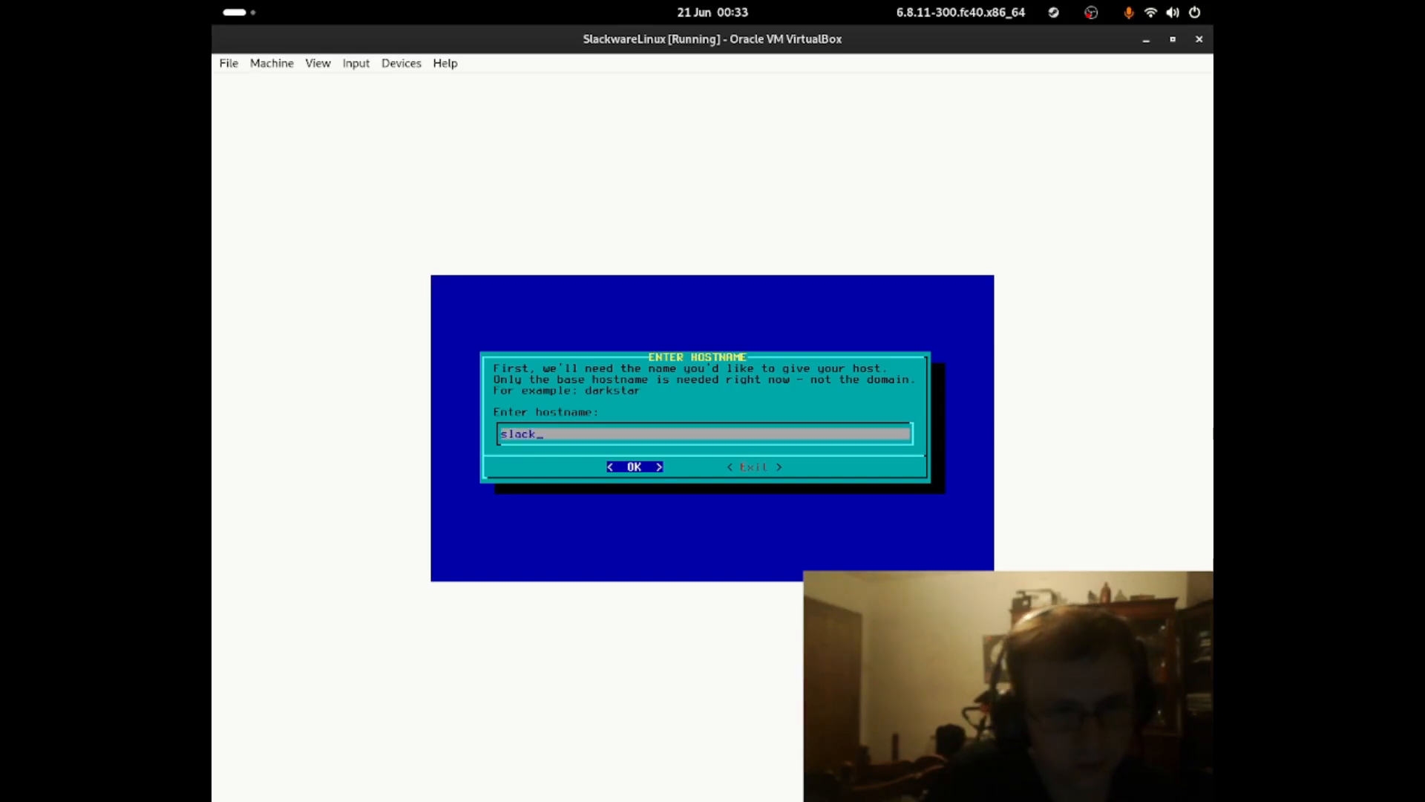
pyautogui.write('ware')
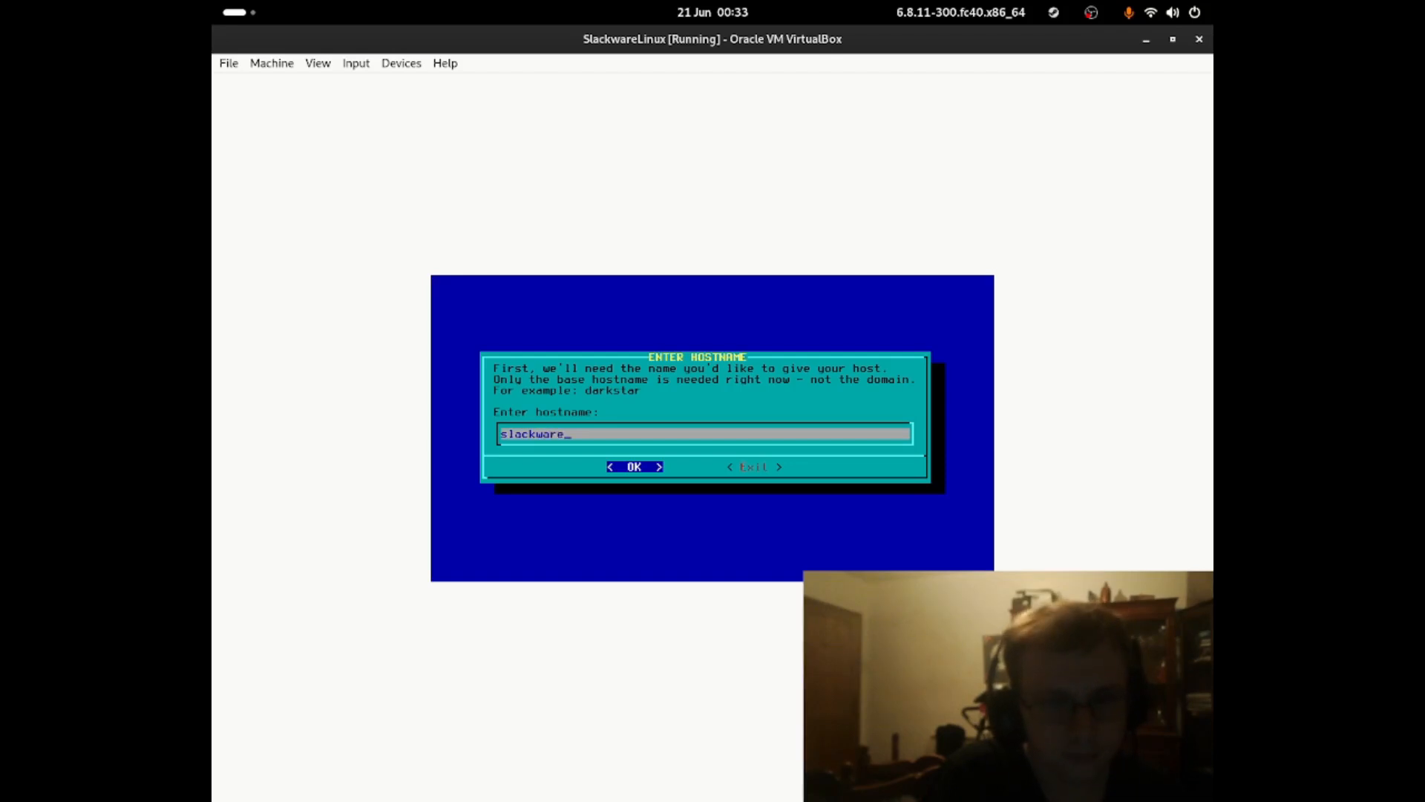
pyautogui.write('16')
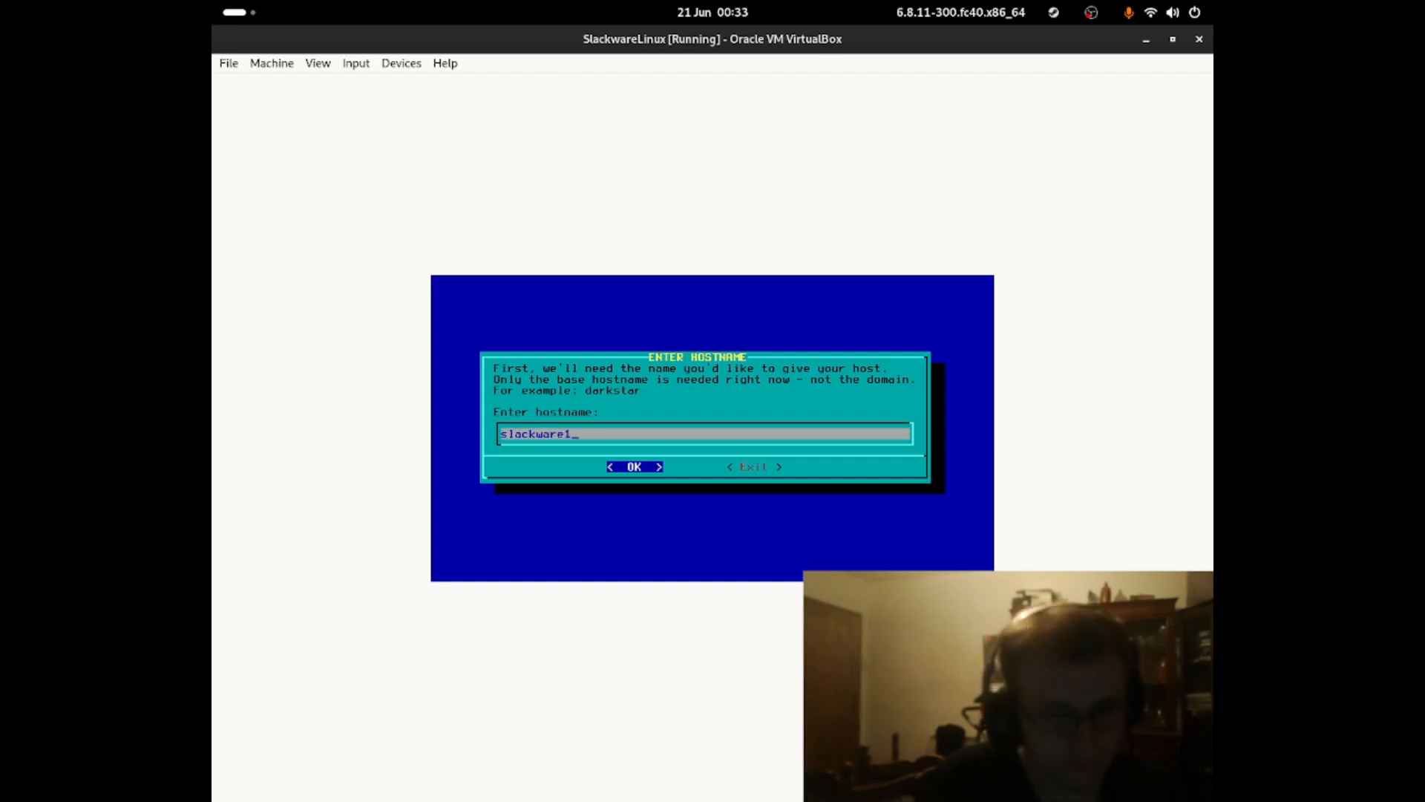
pyautogui.press('Return')
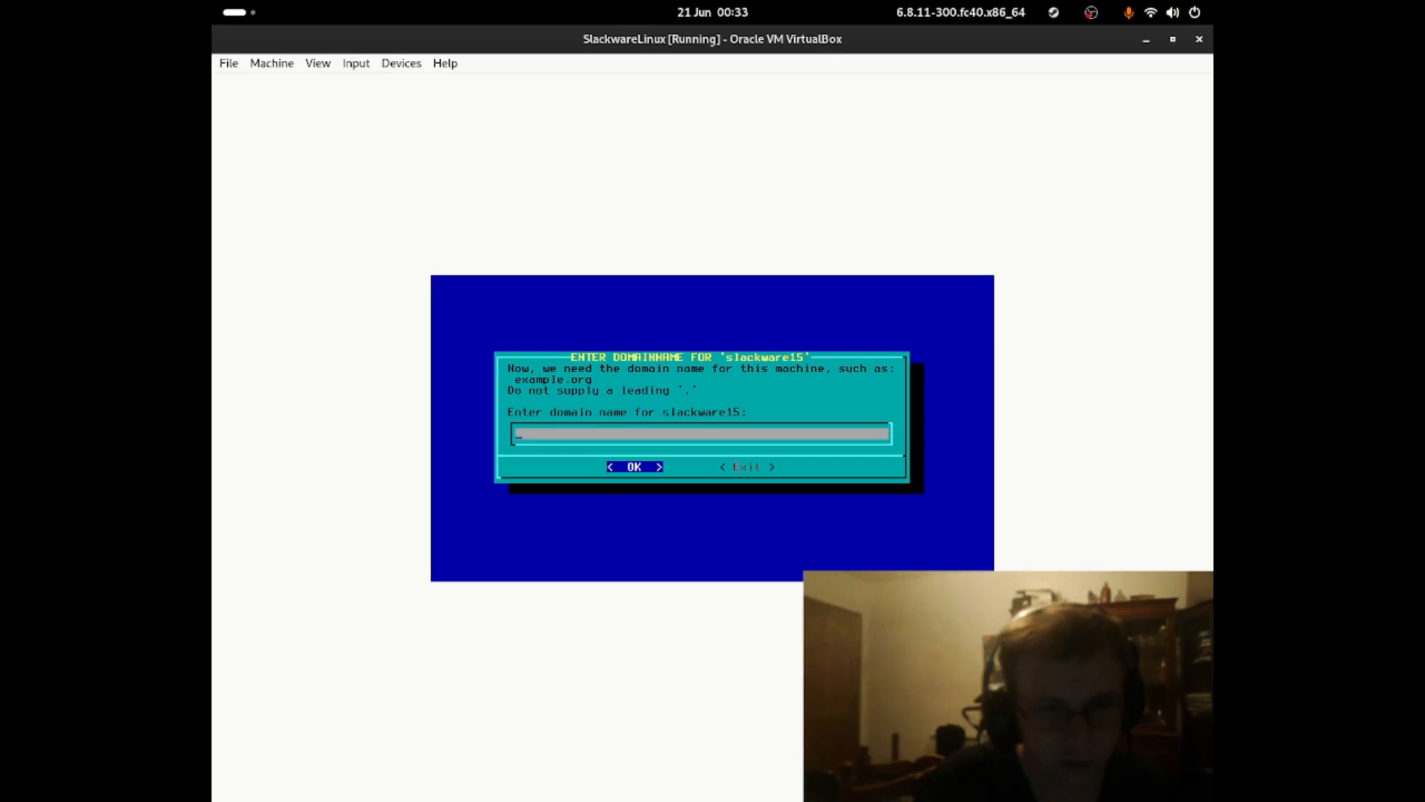
pyautogui.write('localhost')
pyautogui.press('Return')
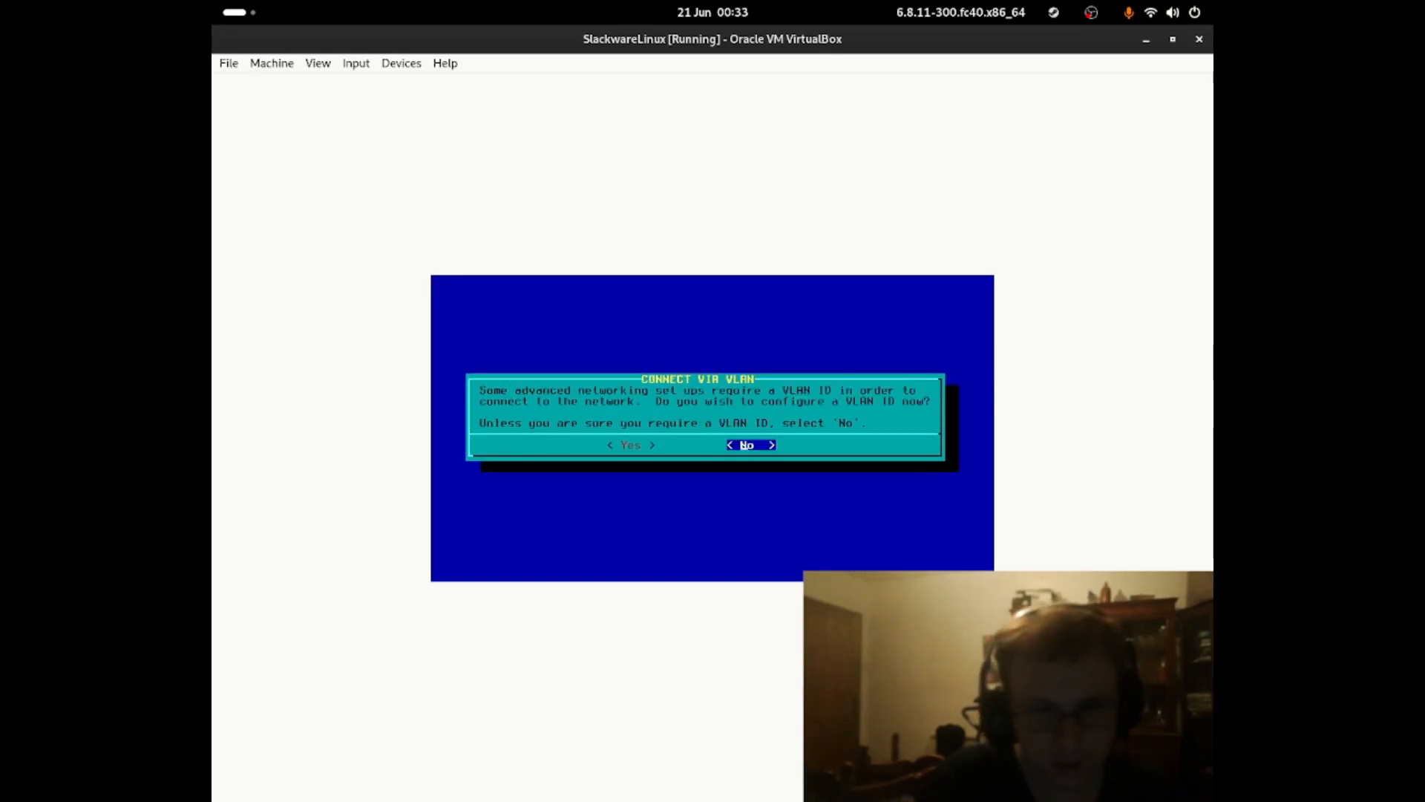
# - Decline the VLAN ID, choose NetworkManager to autoconfigure the network, and accept the network settings
pyautogui.press('Left')
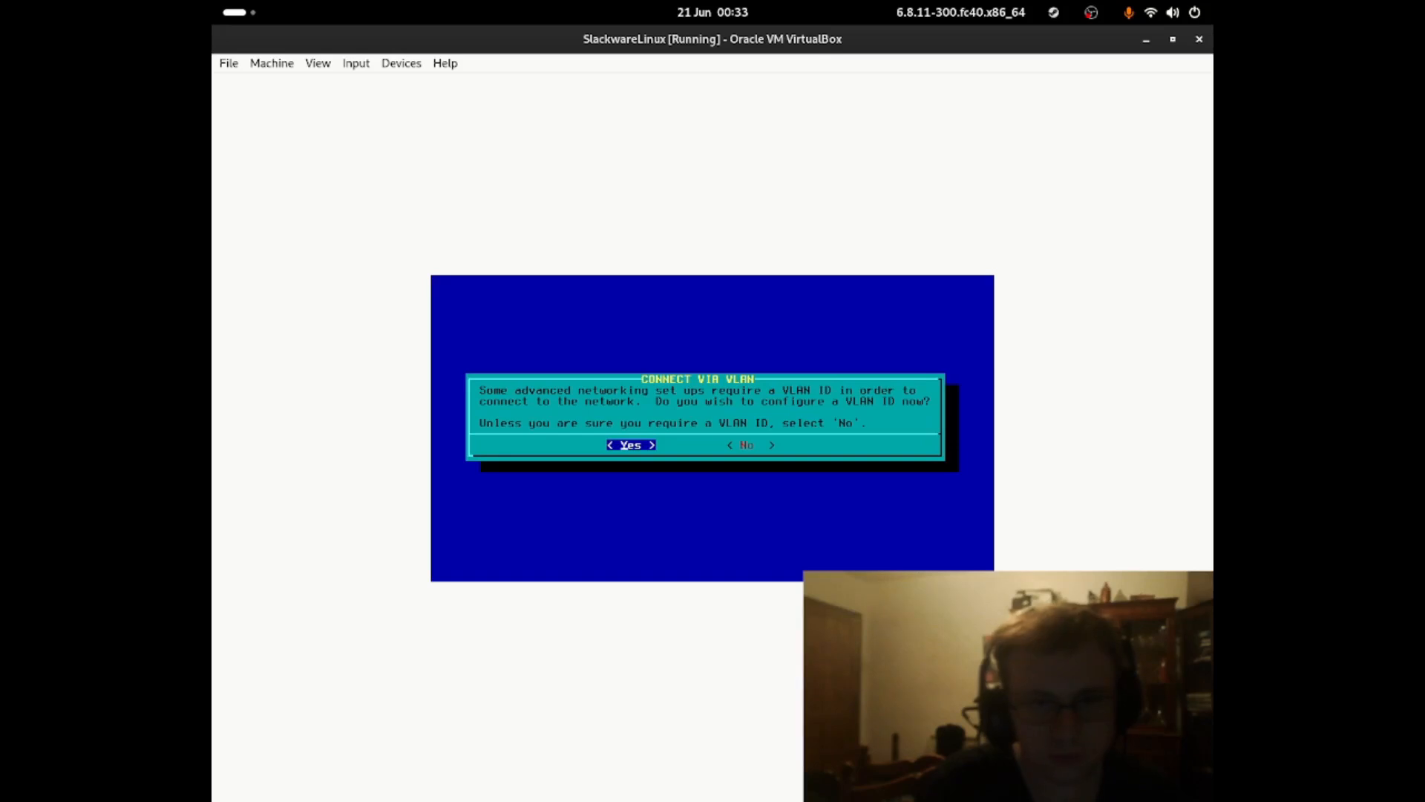
pyautogui.press('Right')
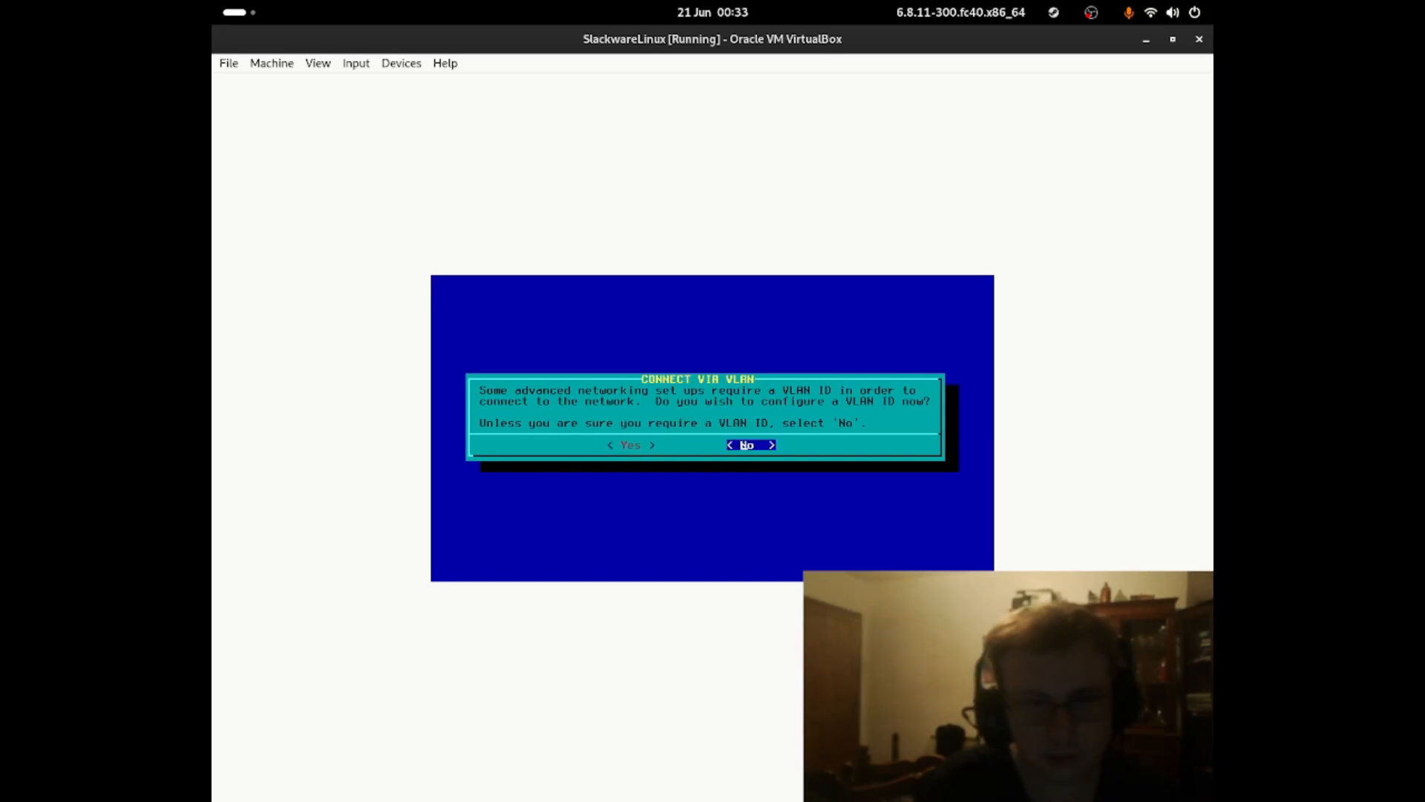
pyautogui.press('Return')
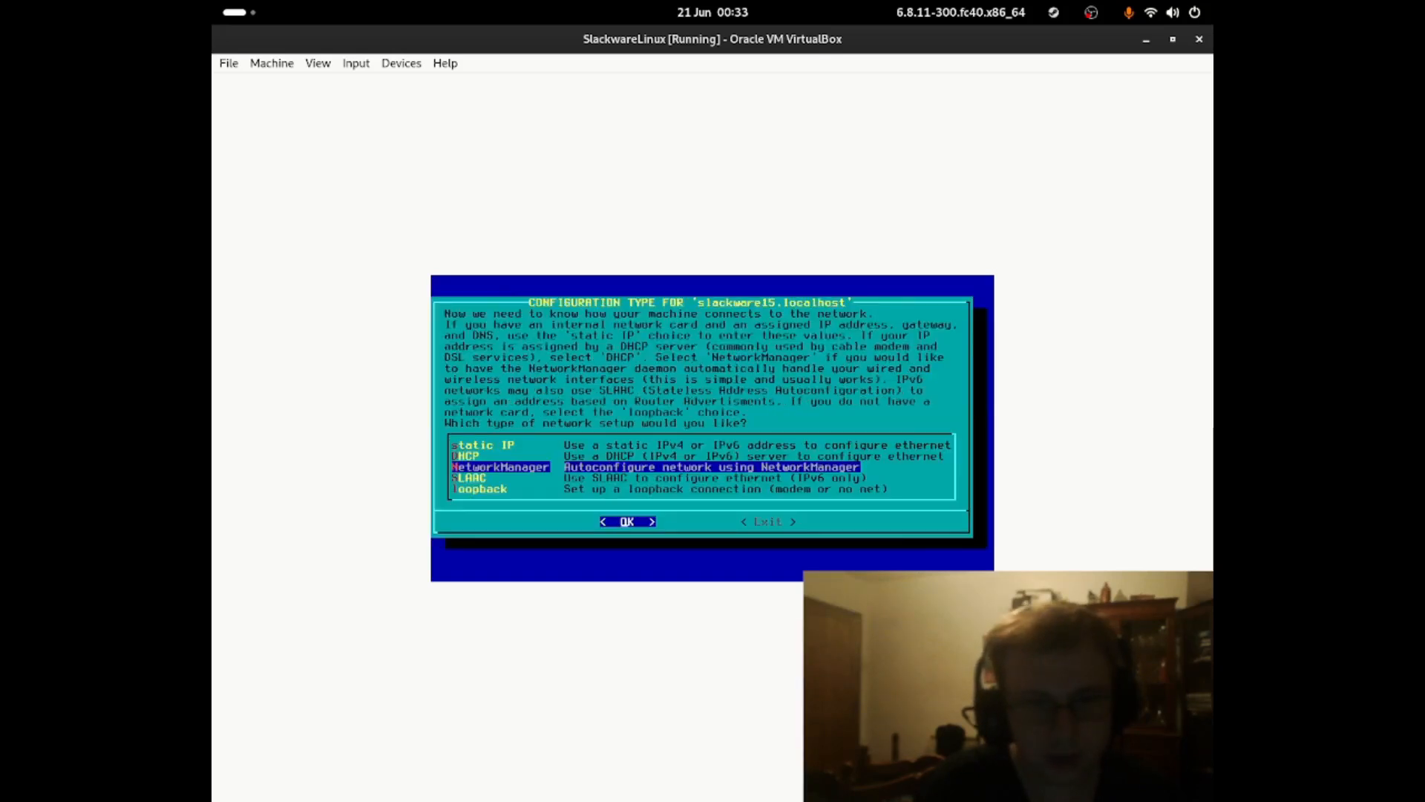
pyautogui.press('Return')
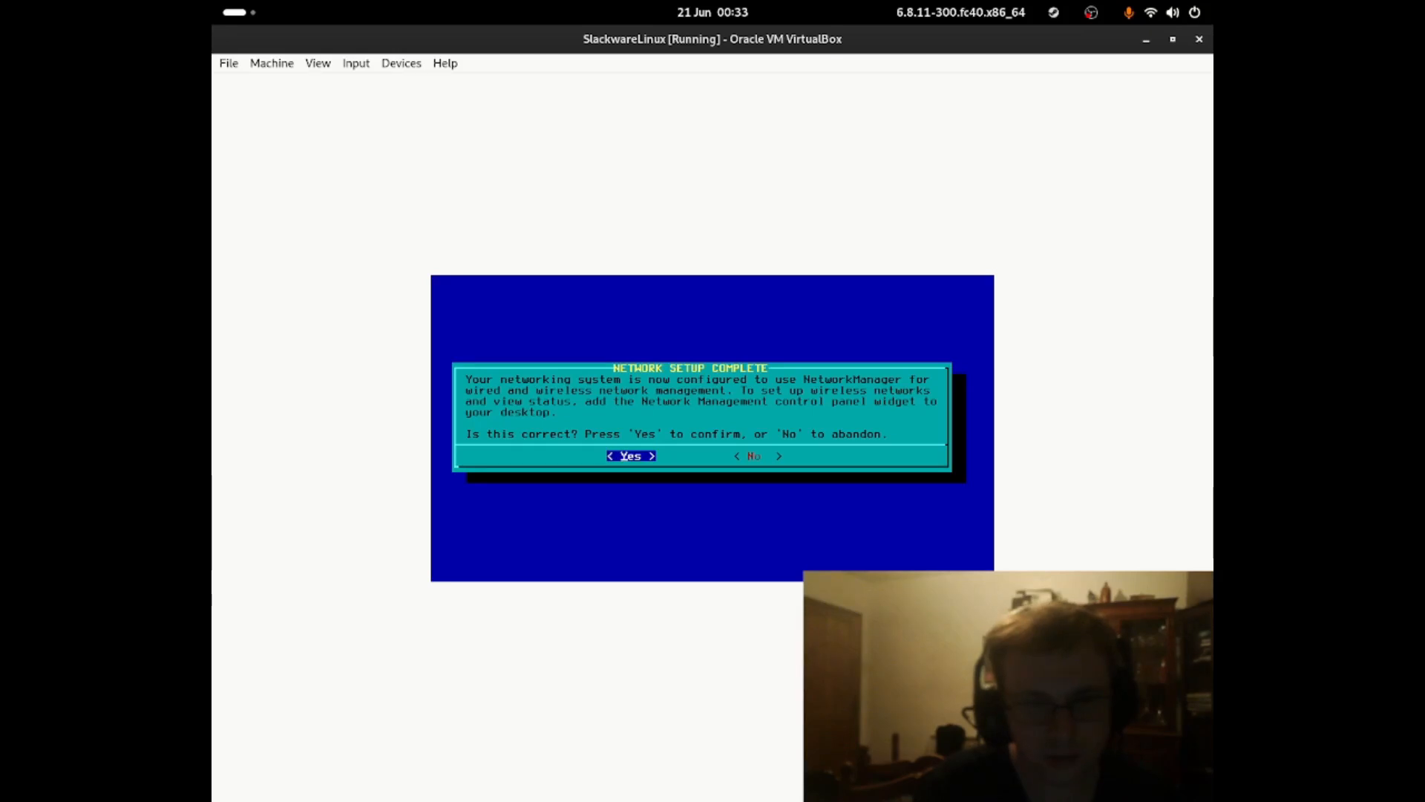
pyautogui.press('Return')
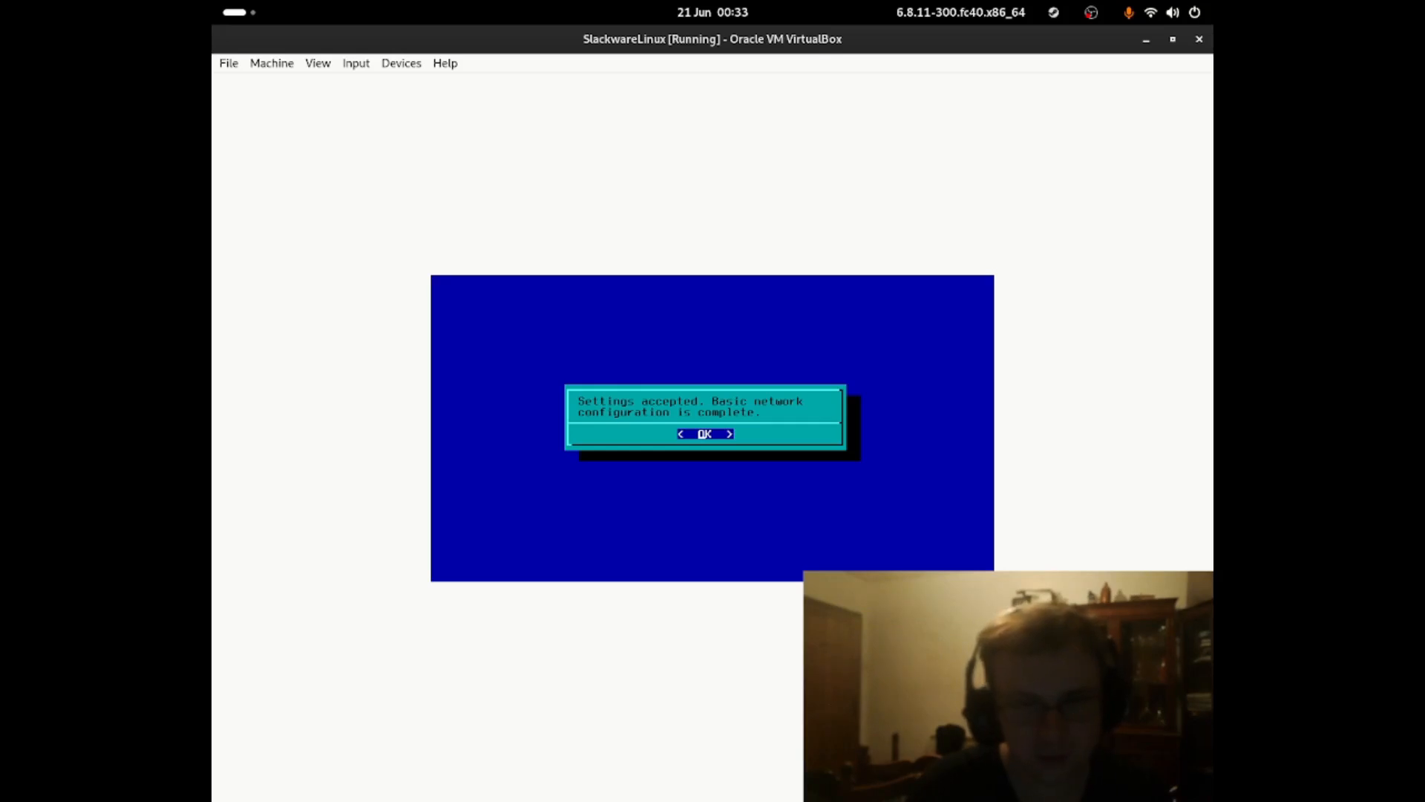
pyautogui.press('Return')
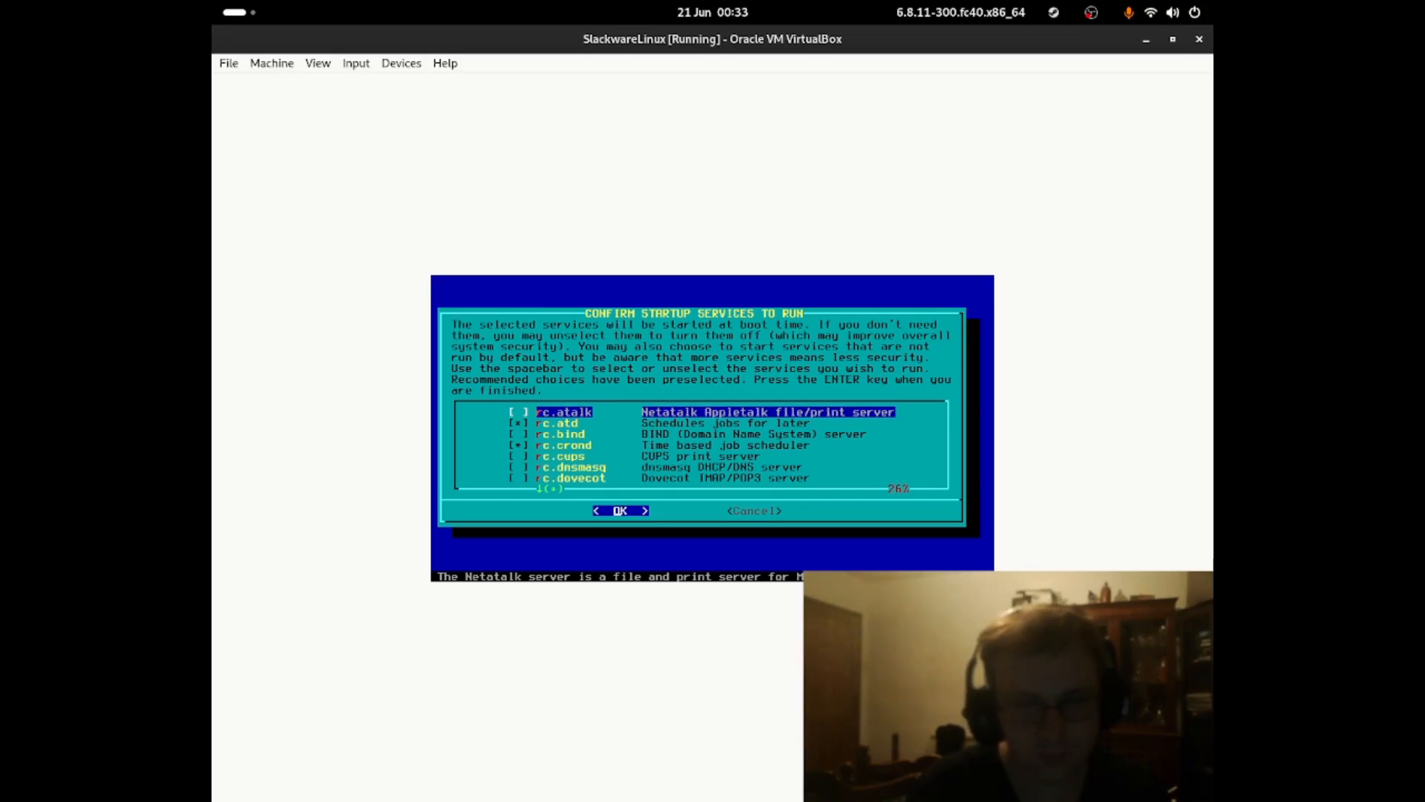
# - Review the startup services list down to rc.saslauthd and accept the preselected services
pyautogui.press('Down')
pyautogui.press('Down')
pyautogui.press('Down')
pyautogui.press('Down')
pyautogui.press('Down')
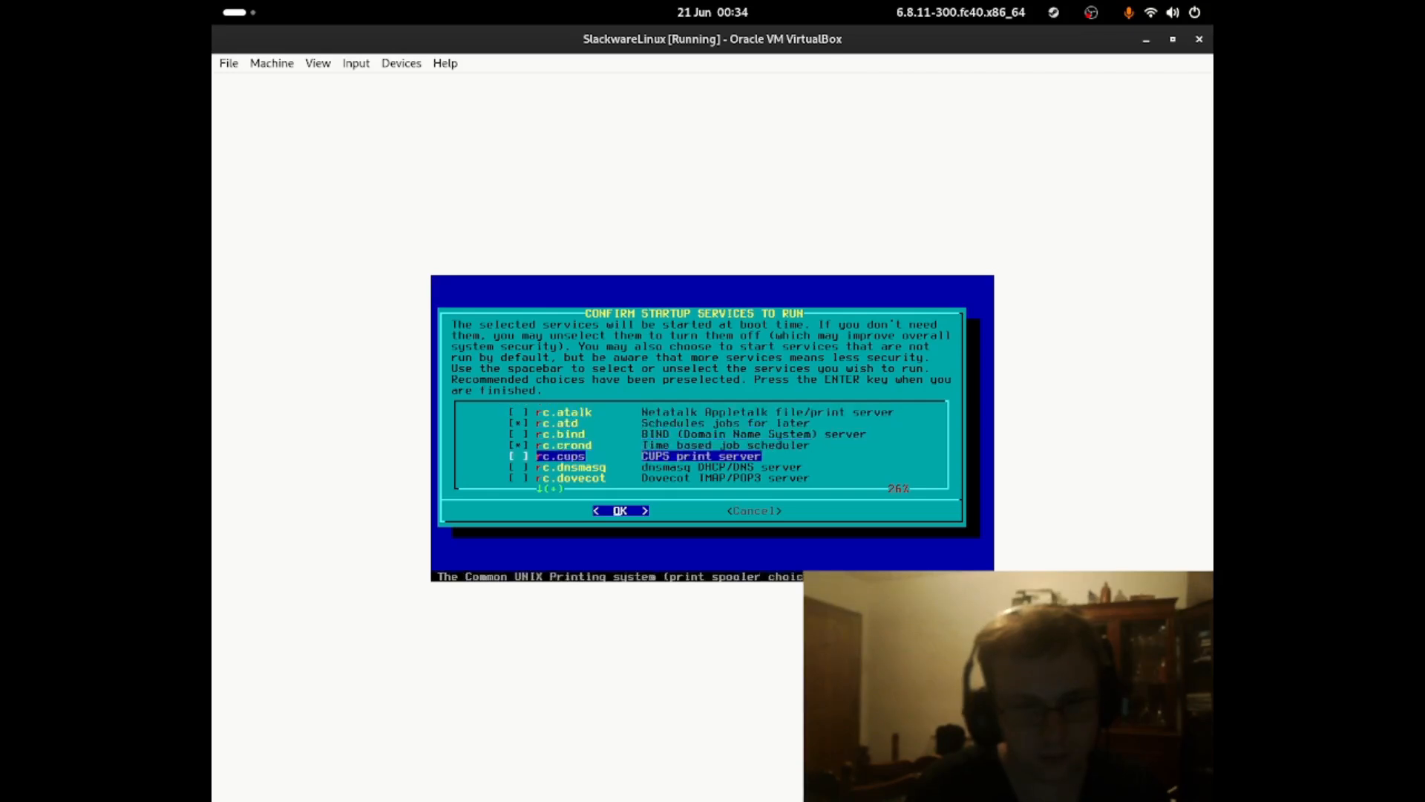
pyautogui.press('Up')
pyautogui.press('Down')
pyautogui.press('Down')
pyautogui.press('Down')
pyautogui.press('Down')
pyautogui.press('Down')
pyautogui.press('Down')
pyautogui.press('Down')
pyautogui.press('Down')
pyautogui.press('Down')
pyautogui.press('Down')
pyautogui.press('Down')
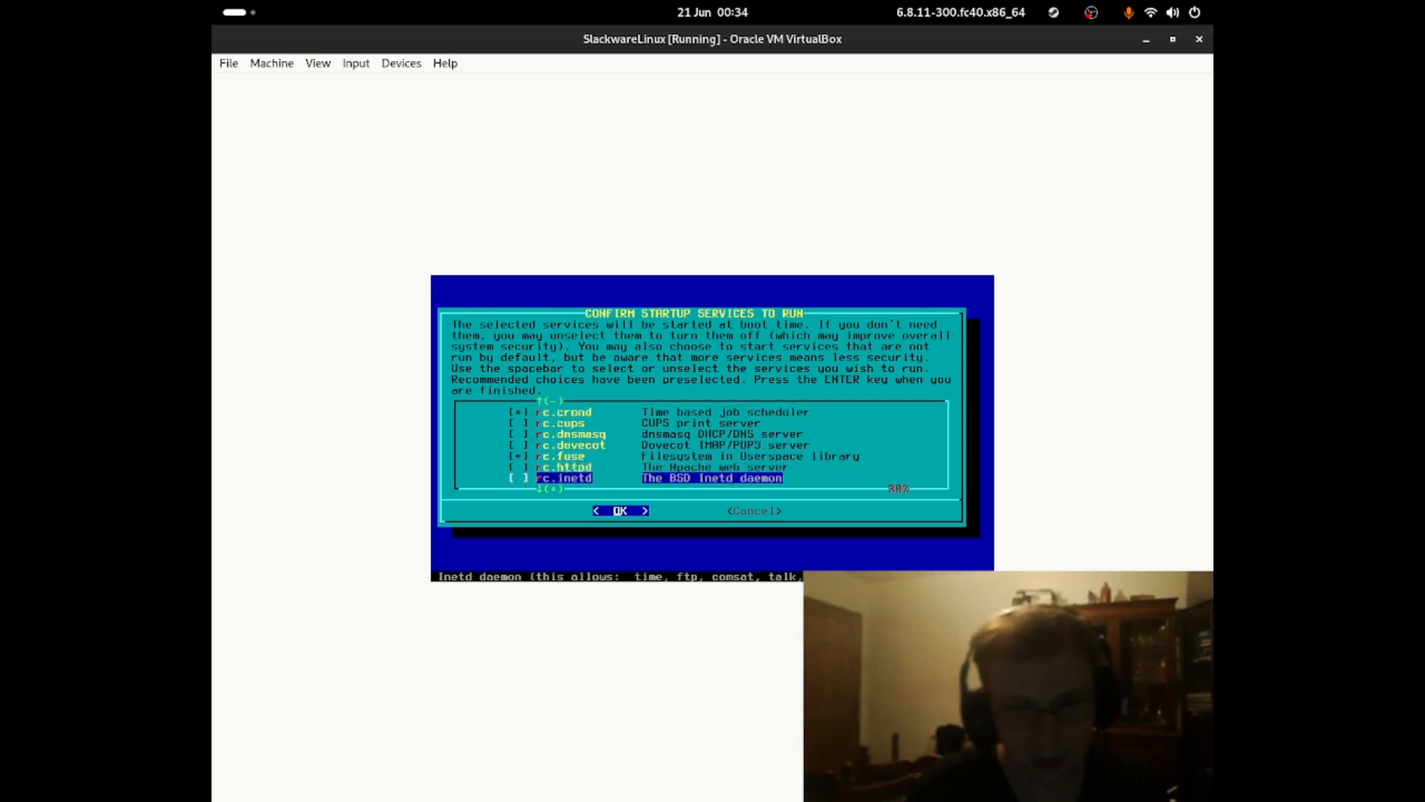
pyautogui.press('Up')
pyautogui.press('Up')
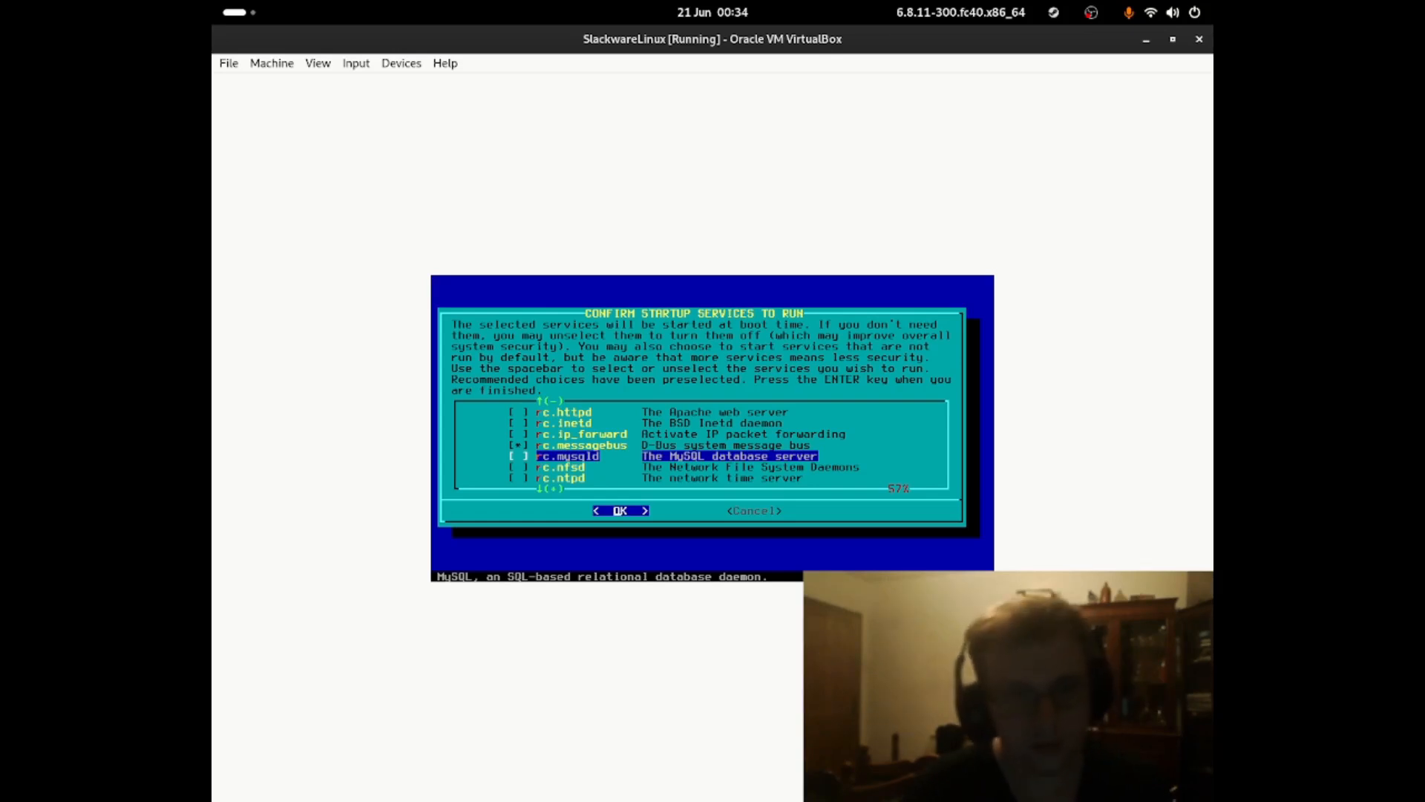
pyautogui.press('Up')
pyautogui.press('Up')
pyautogui.press('Up')
pyautogui.press('Up')
pyautogui.press('Up')
pyautogui.press('Up')
pyautogui.press('Up')
pyautogui.press('Down')
pyautogui.press('Down')
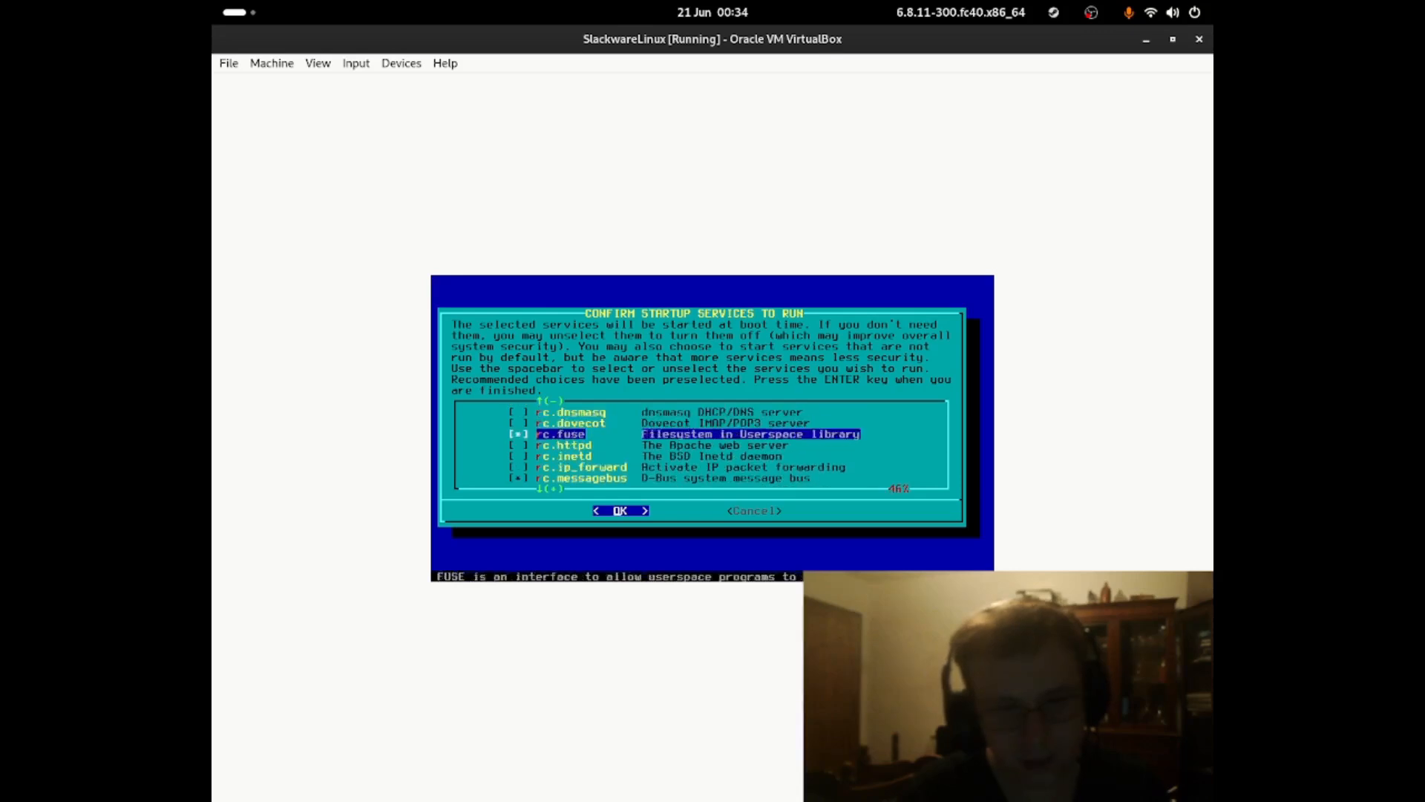
pyautogui.press('Down')
pyautogui.press('Down')
pyautogui.press('Down')
pyautogui.press('Down')
pyautogui.press('Down')
pyautogui.press('Down')
pyautogui.press('Down')
pyautogui.press('Down')
pyautogui.press('Down')
pyautogui.press('Down')
pyautogui.press('Down')
pyautogui.press('Down')
pyautogui.press('Down')
pyautogui.press('Down')
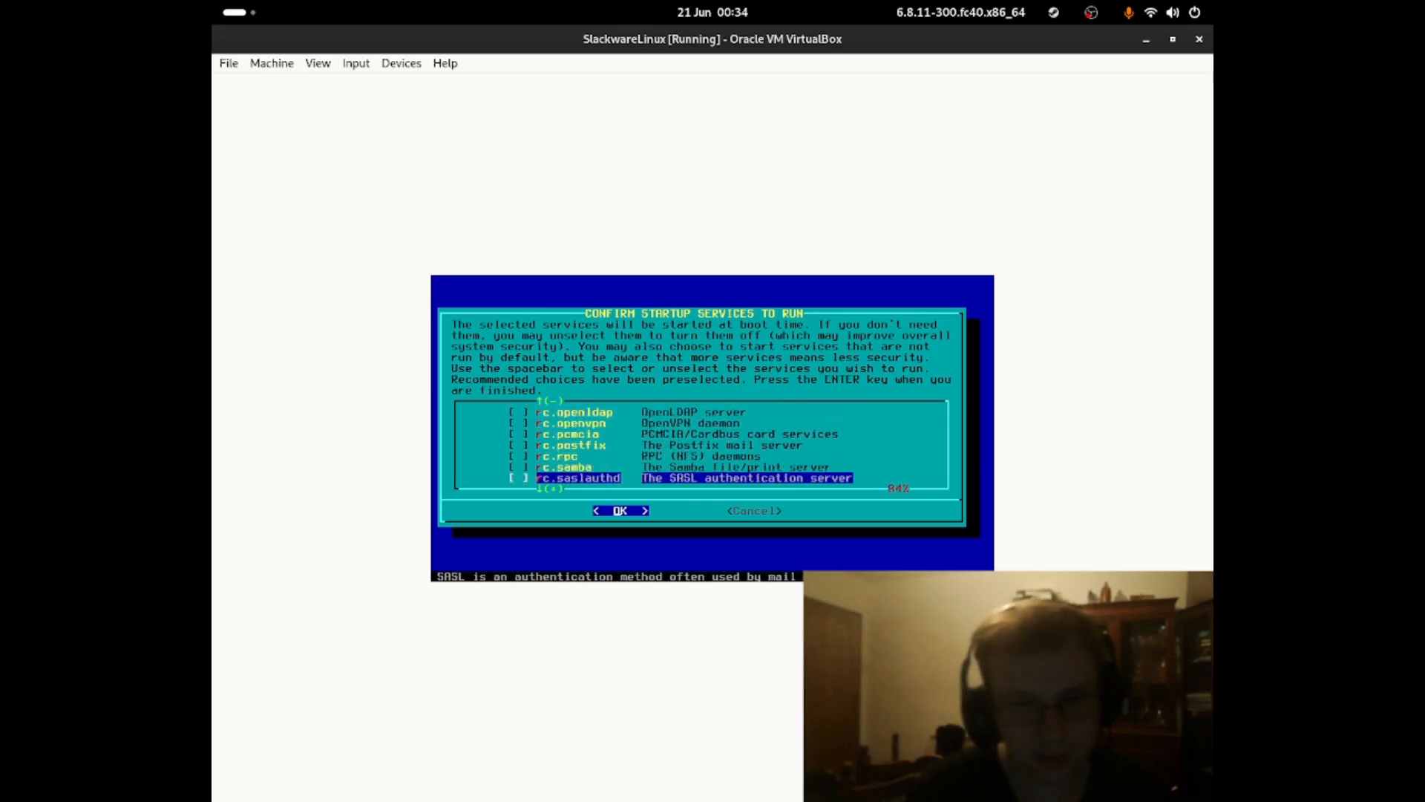
pyautogui.press('Return')
# - Decline trying custom screen fonts and choose NO so the hardware clock is set to local time
pyautogui.press('Left')
pyautogui.press('Right')
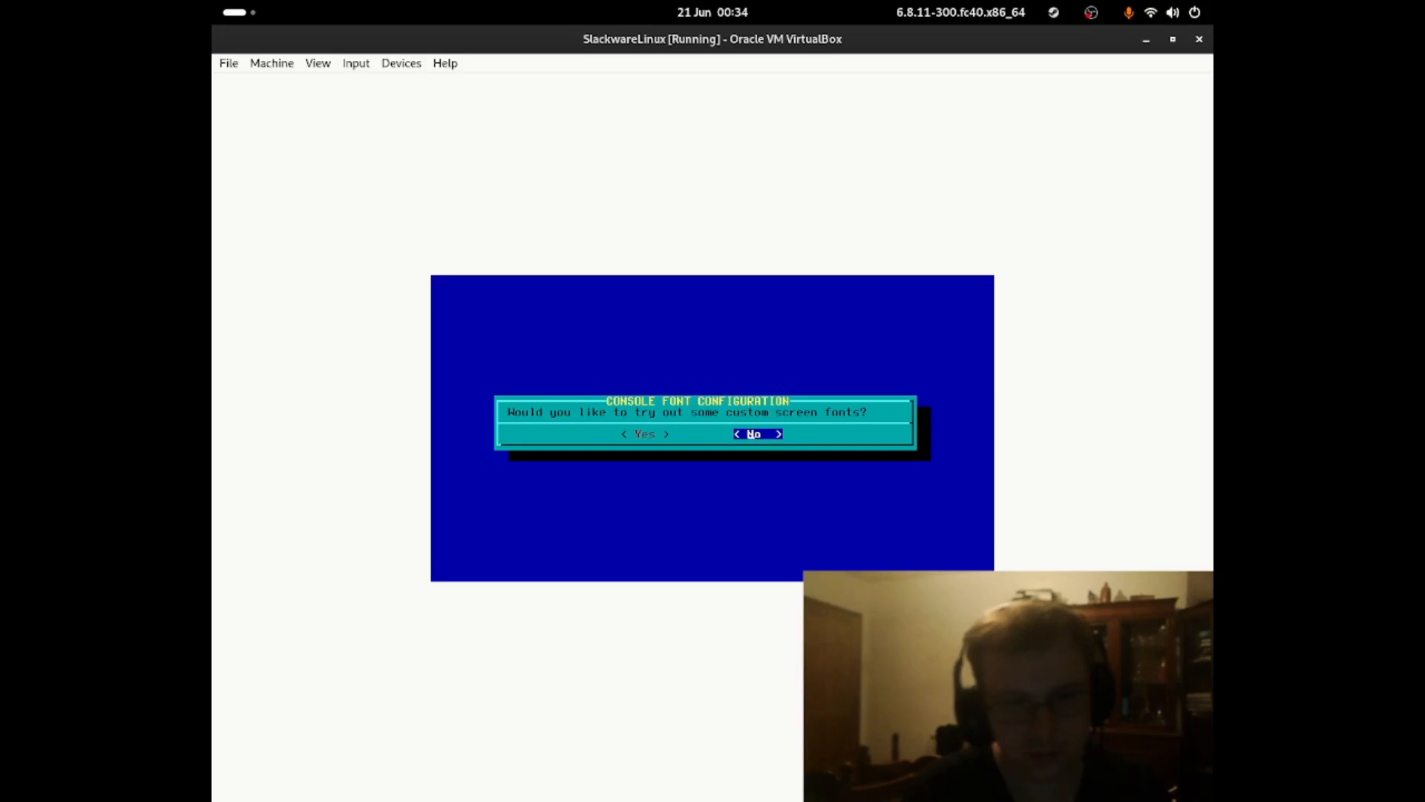
pyautogui.press('Return')
pyautogui.press('Down')
pyautogui.press('Up')
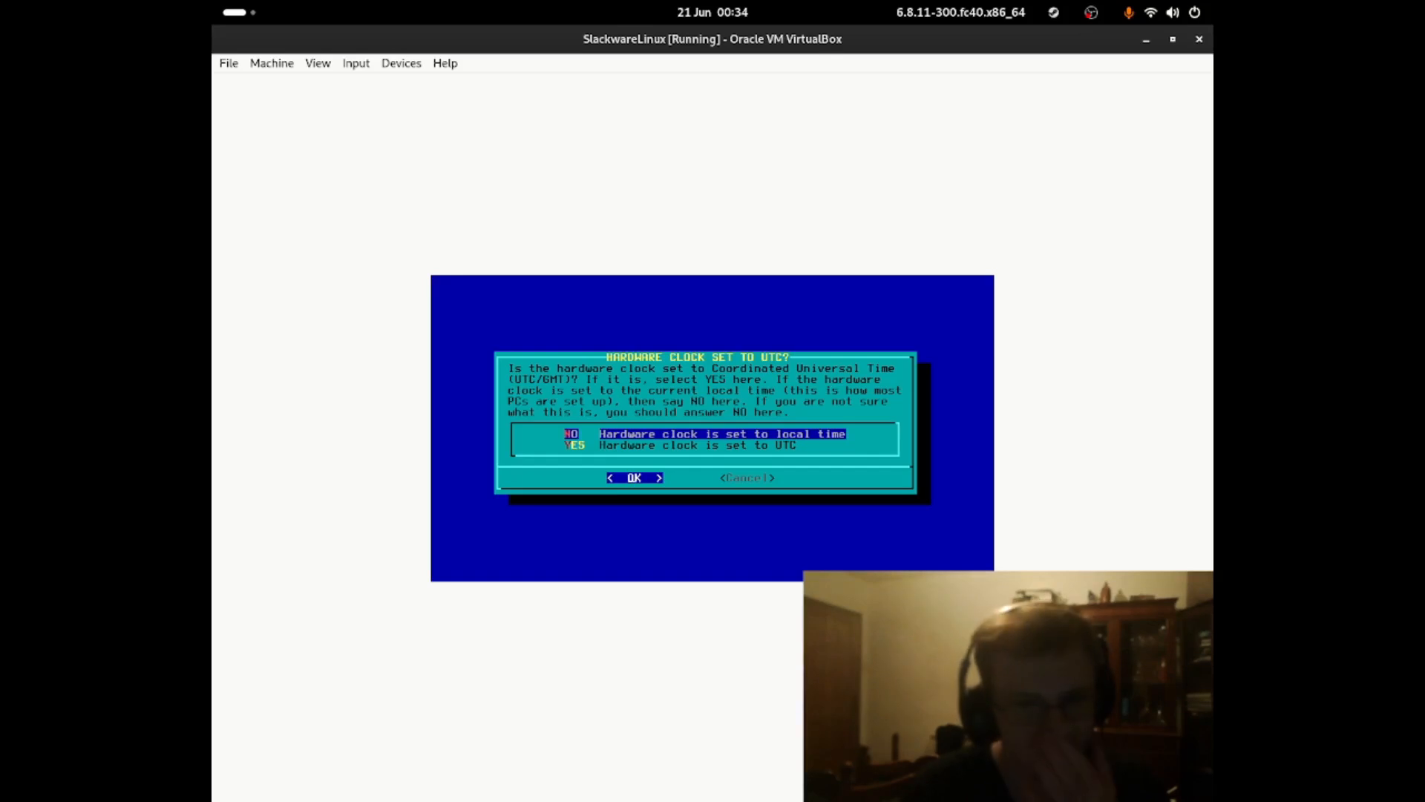
pyautogui.press('Return')
# - Move the timezone selection down through the US, Africa, America and Asia entries to Atlantic/Cape_Verde
pyautogui.press('Down')
pyautogui.press('Down')
pyautogui.press('Down')
pyautogui.press('Down')
pyautogui.press('Down')
pyautogui.press('Down')
pyautogui.press('Down')
pyautogui.press('Down')
pyautogui.press('Down')
pyautogui.press('Down')
pyautogui.press('Down')
pyautogui.press('Down')
pyautogui.press('Down')
pyautogui.press('Down')
pyautogui.press('Down')
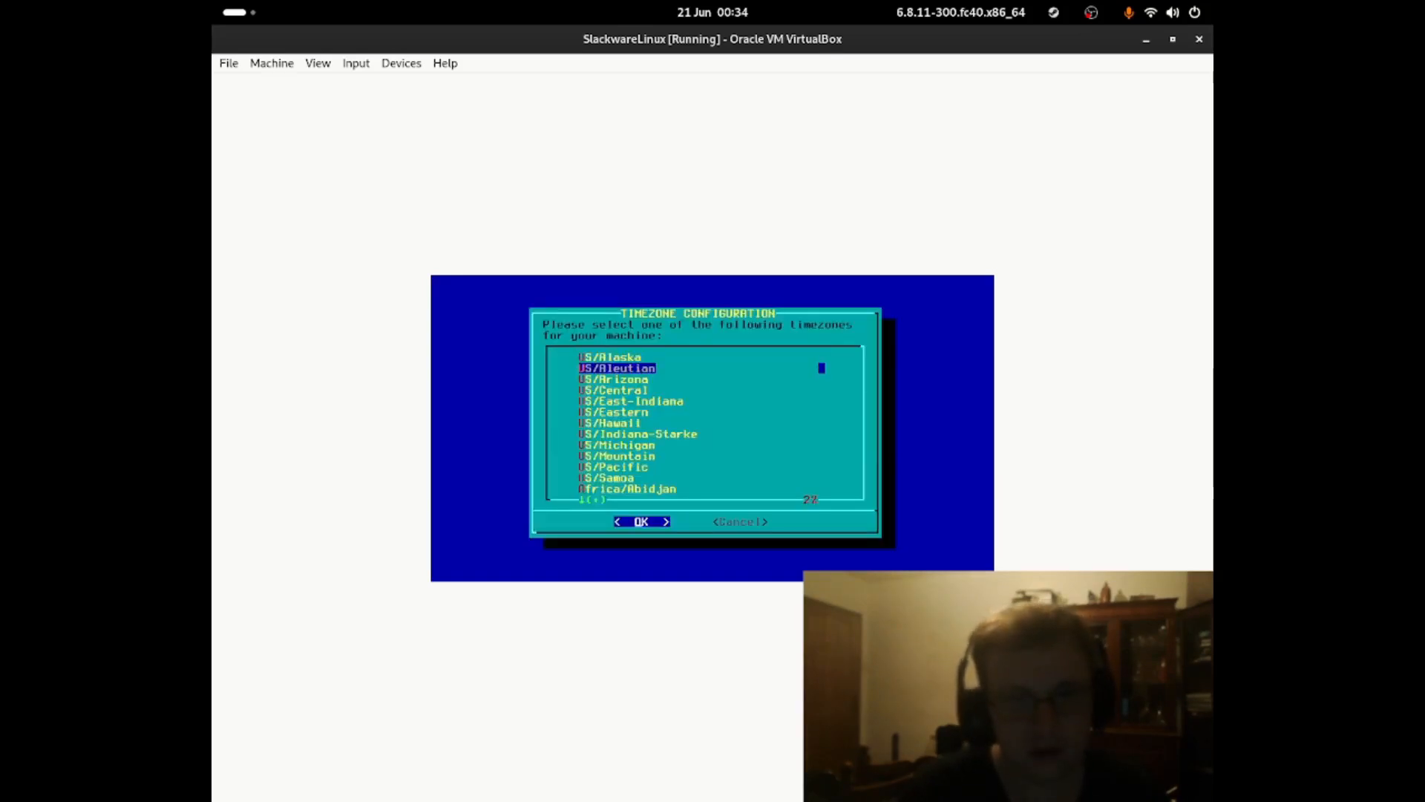
pyautogui.press('Down')
pyautogui.press('Down')
pyautogui.press('Down')
pyautogui.press('Down')
pyautogui.press('Down')
pyautogui.press('Down')
pyautogui.press('Down')
pyautogui.press('Down')
pyautogui.press('Down')
pyautogui.press('Down')
pyautogui.press('Down')
pyautogui.press('Down')
pyautogui.press('Down')
pyautogui.press('Down')
pyautogui.press('Down')
pyautogui.press('Down')
pyautogui.press('Down')
pyautogui.press('Down')
pyautogui.press('Down')
pyautogui.press('Down')
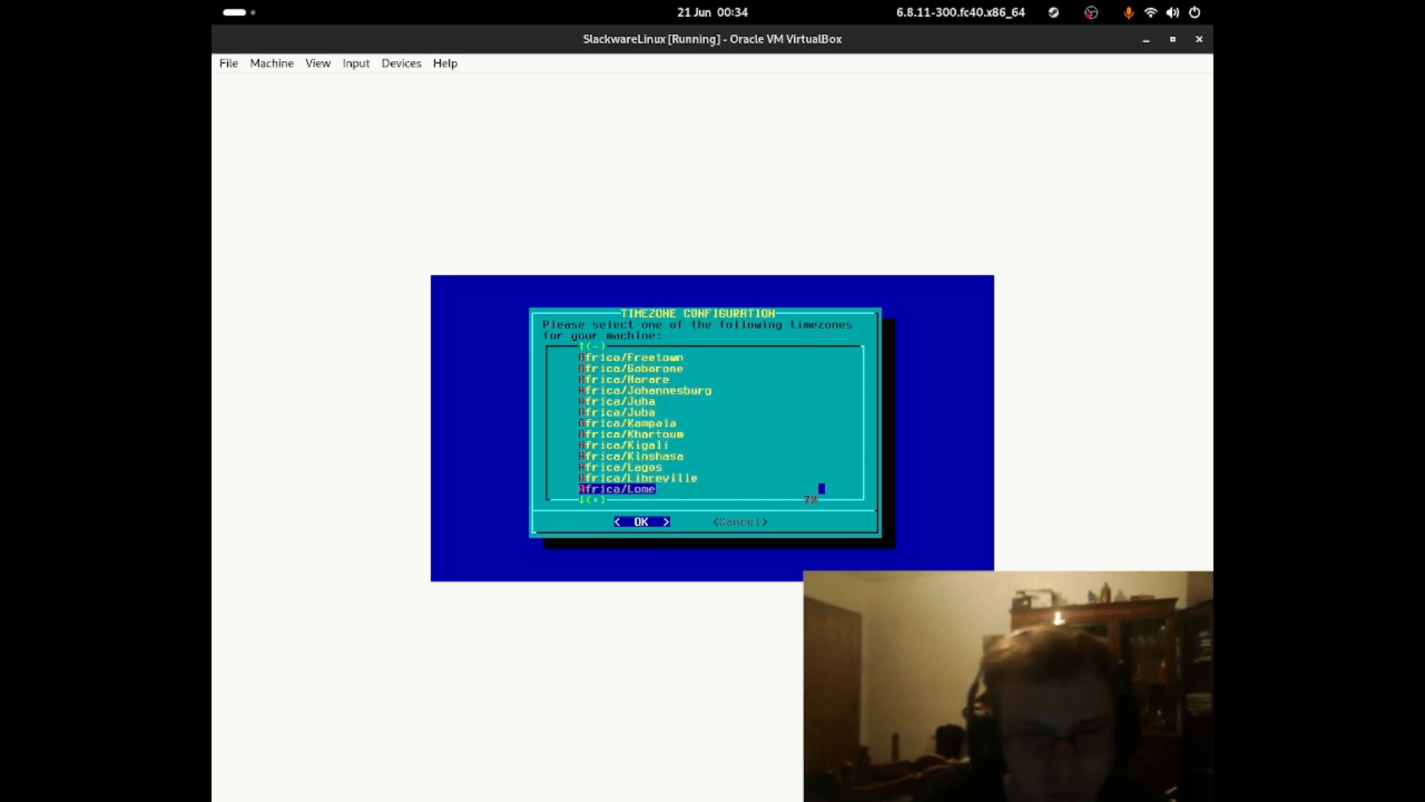
pyautogui.press('Down')
pyautogui.press('Down')
pyautogui.press('Down')
pyautogui.press('Down')
pyautogui.press('Down')
pyautogui.press('Down')
pyautogui.press('Down')
pyautogui.press('Down')
pyautogui.press('Down')
pyautogui.press('Down')
pyautogui.press('Down')
pyautogui.press('Down')
pyautogui.press('Down')
pyautogui.press('Down')
pyautogui.press('Down')
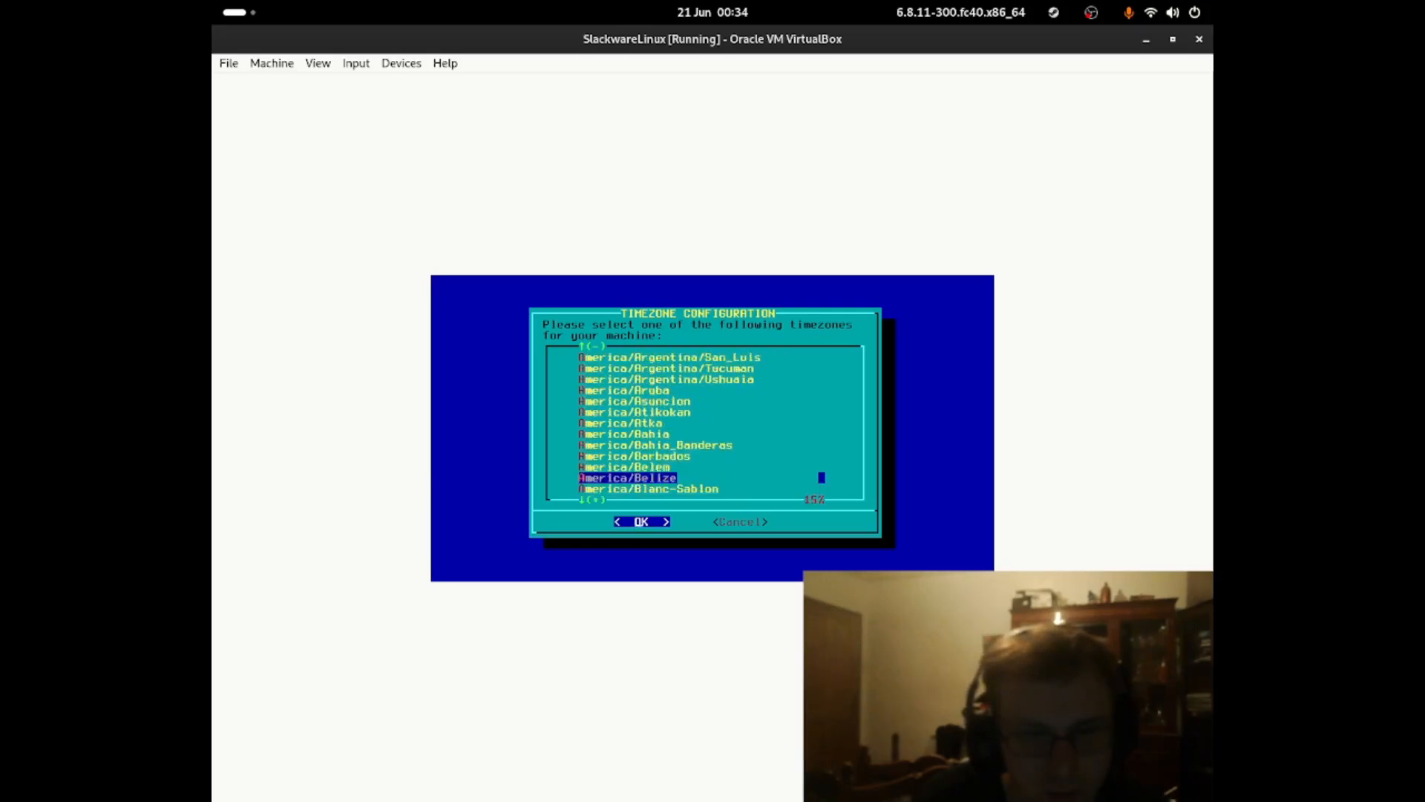
pyautogui.press('Down')
pyautogui.press('Down')
pyautogui.press('Down')
pyautogui.press('Down')
pyautogui.press('Down')
pyautogui.press('Down')
pyautogui.press('Down')
pyautogui.press('Down')
pyautogui.press('Down')
pyautogui.press('Down')
pyautogui.press('Down')
pyautogui.press('Down')
pyautogui.press('Down')
pyautogui.press('Down')
pyautogui.press('Down')
pyautogui.press('Down')
pyautogui.press('Down')
pyautogui.press('Down')
pyautogui.press('Down')
pyautogui.press('Down')
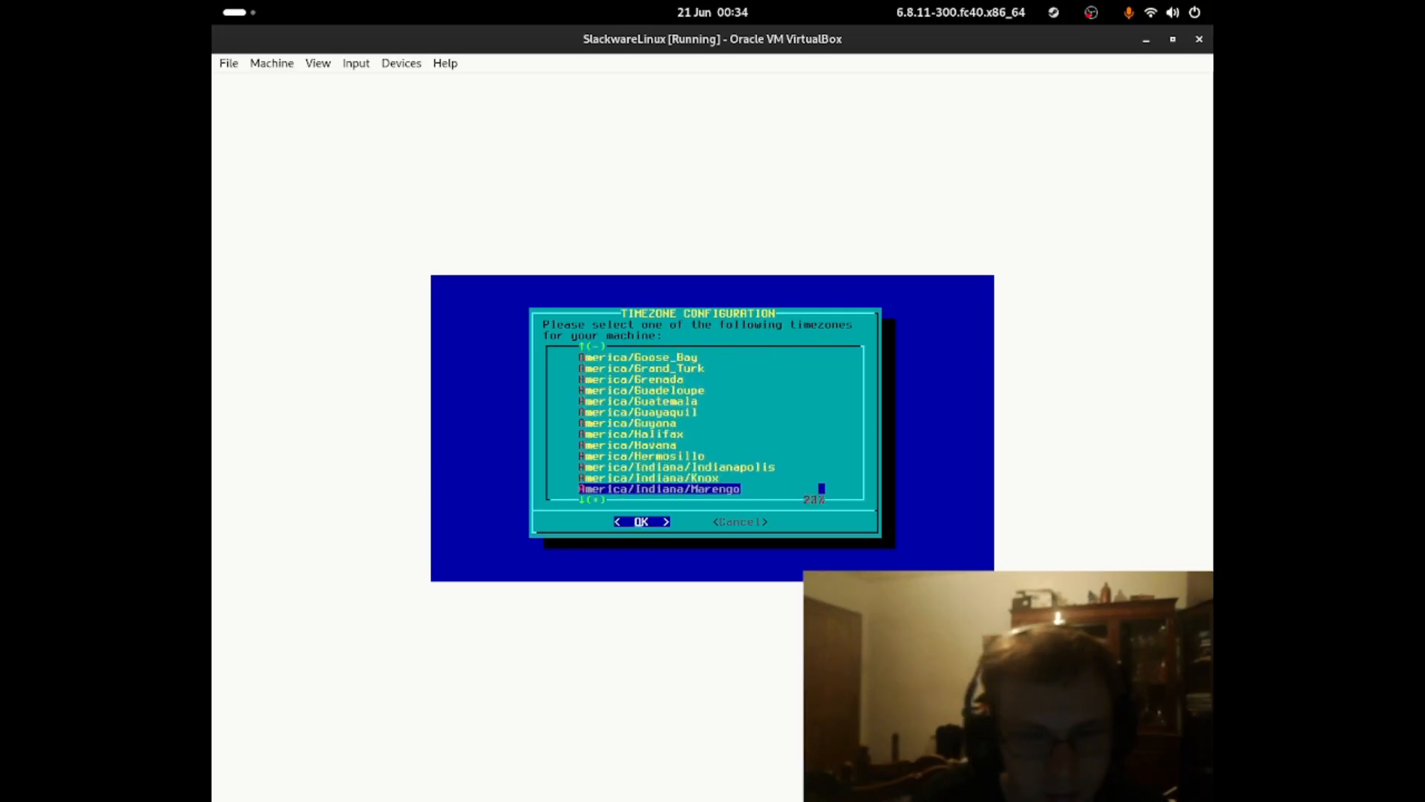
pyautogui.press('Down')
pyautogui.press('Down')
pyautogui.press('Down')
pyautogui.press('Down')
pyautogui.press('Down')
pyautogui.press('Down')
pyautogui.press('Down')
pyautogui.press('Down')
pyautogui.press('Down')
pyautogui.press('Down')
pyautogui.press('Down')
pyautogui.press('Down')
pyautogui.press('Down')
pyautogui.press('Down')
pyautogui.press('Down')
pyautogui.press('Down')
pyautogui.press('Down')
pyautogui.press('Down')
pyautogui.press('Down')
pyautogui.press('Down')
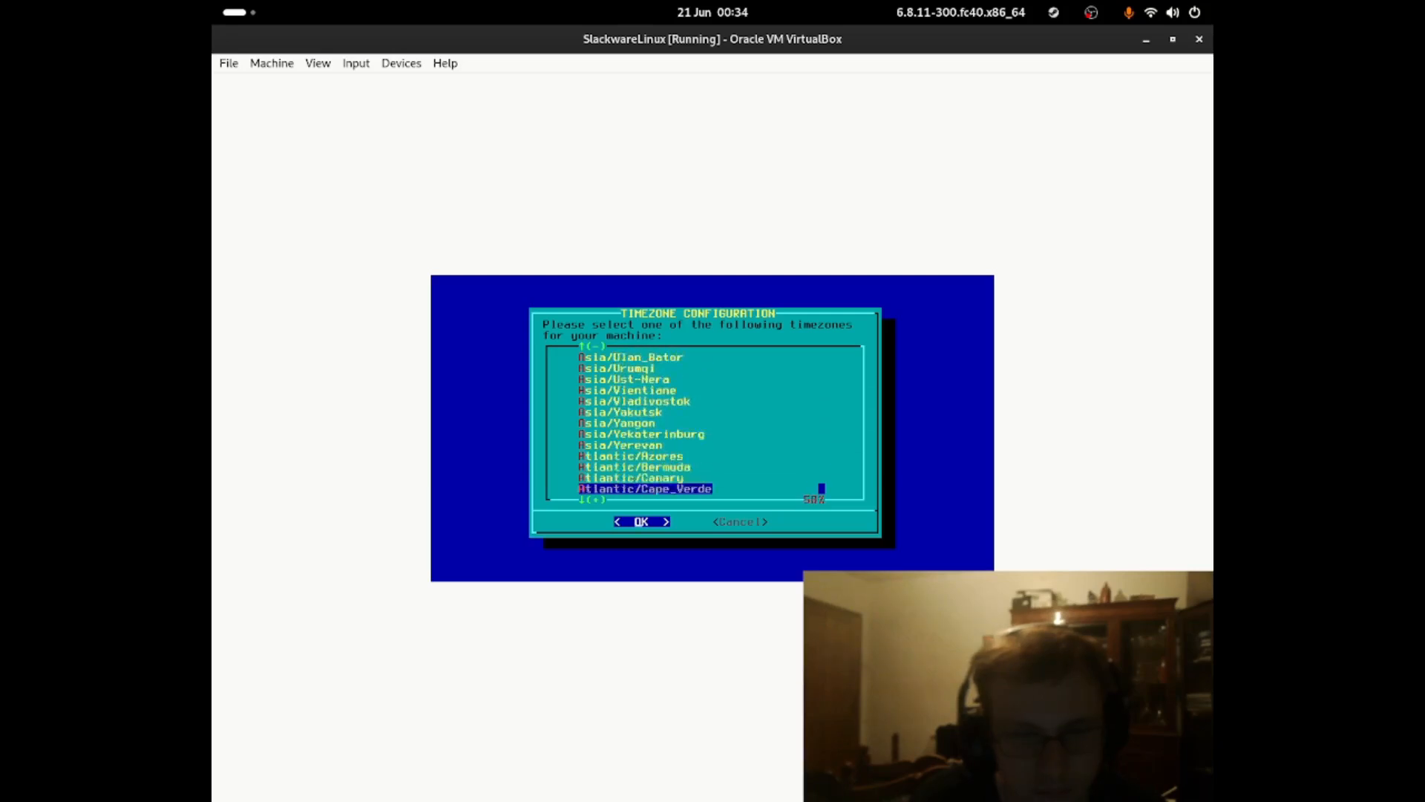
# - Find Europe/London in the timezone list and apply it as the machine's timezone
pyautogui.press('Up')
pyautogui.press('Up')
pyautogui.press('Up')
pyautogui.press('Up')
pyautogui.press('Up')
pyautogui.press('Up')
pyautogui.press('Up')
pyautogui.press('Up')
pyautogui.press('Up')
pyautogui.press('Up')
pyautogui.press('Up')
pyautogui.press('Up')
pyautogui.press('Up')
pyautogui.press('Up')
pyautogui.press('Up')
pyautogui.press('Up')
pyautogui.press('Down')
pyautogui.press('Down')
pyautogui.press('Down')
pyautogui.press('Down')
pyautogui.press('Down')
pyautogui.press('Down')
pyautogui.press('Down')
pyautogui.press('Down')
pyautogui.press('Down')
pyautogui.press('Down')
pyautogui.press('Down')
pyautogui.press('Down')
pyautogui.press('Down')
pyautogui.press('Down')
pyautogui.press('Down')
pyautogui.press('Down')
pyautogui.press('Down')
pyautogui.press('Down')
pyautogui.press('Down')
pyautogui.press('Down')
pyautogui.press('Down')
pyautogui.press('Down')
pyautogui.press('Down')
pyautogui.press('Down')
pyautogui.press('Down')
pyautogui.press('Down')
pyautogui.press('Down')
pyautogui.press('Down')
pyautogui.press('Down')
pyautogui.press('Down')
pyautogui.press('Down')
pyautogui.press('Down')
pyautogui.press('Down')
pyautogui.press('Down')
pyautogui.press('Down')
pyautogui.press('Down')
pyautogui.press('Down')
pyautogui.press('Down')
pyautogui.press('Down')
pyautogui.press('Down')
pyautogui.press('Up')
pyautogui.press('Up')
pyautogui.press('Up')
pyautogui.press('Up')
pyautogui.press('Up')
pyautogui.press('Down')
pyautogui.press('Down')
pyautogui.press('Down')
pyautogui.press('Down')
pyautogui.press('Down')
pyautogui.press('Down')
pyautogui.press('Down')
pyautogui.press('Down')
pyautogui.press('Down')
pyautogui.press('Down')
pyautogui.press('Down')
pyautogui.press('Down')
pyautogui.press('Down')
pyautogui.press('Down')
pyautogui.press('Down')
pyautogui.press('Down')
pyautogui.press('Down')
pyautogui.press('Down')
pyautogui.press('Down')
pyautogui.press('Down')
pyautogui.press('Down')
pyautogui.press('Down')
pyautogui.press('Up')
pyautogui.press('Up')
pyautogui.press('Up')
pyautogui.press('Up')
pyautogui.press('Up')
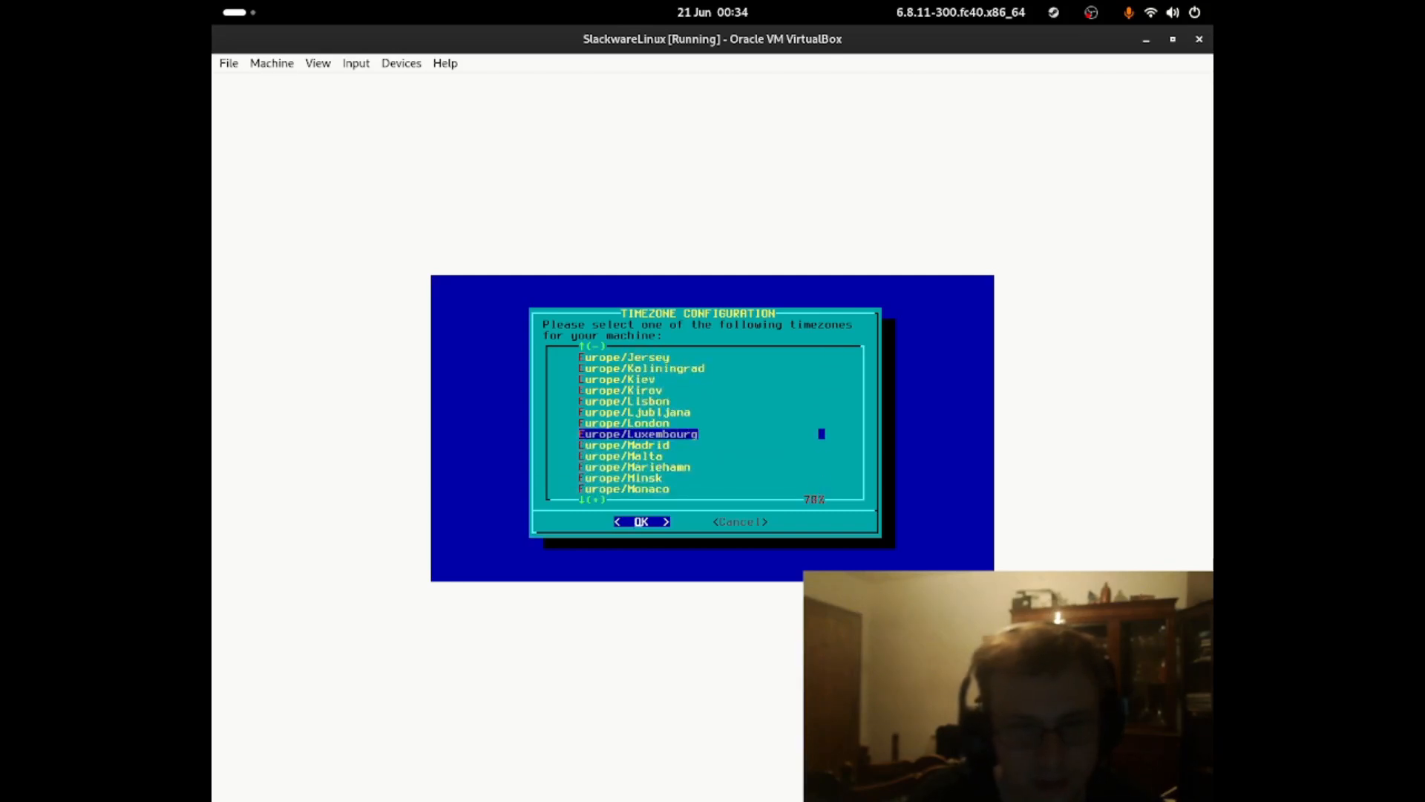
pyautogui.press('Up')
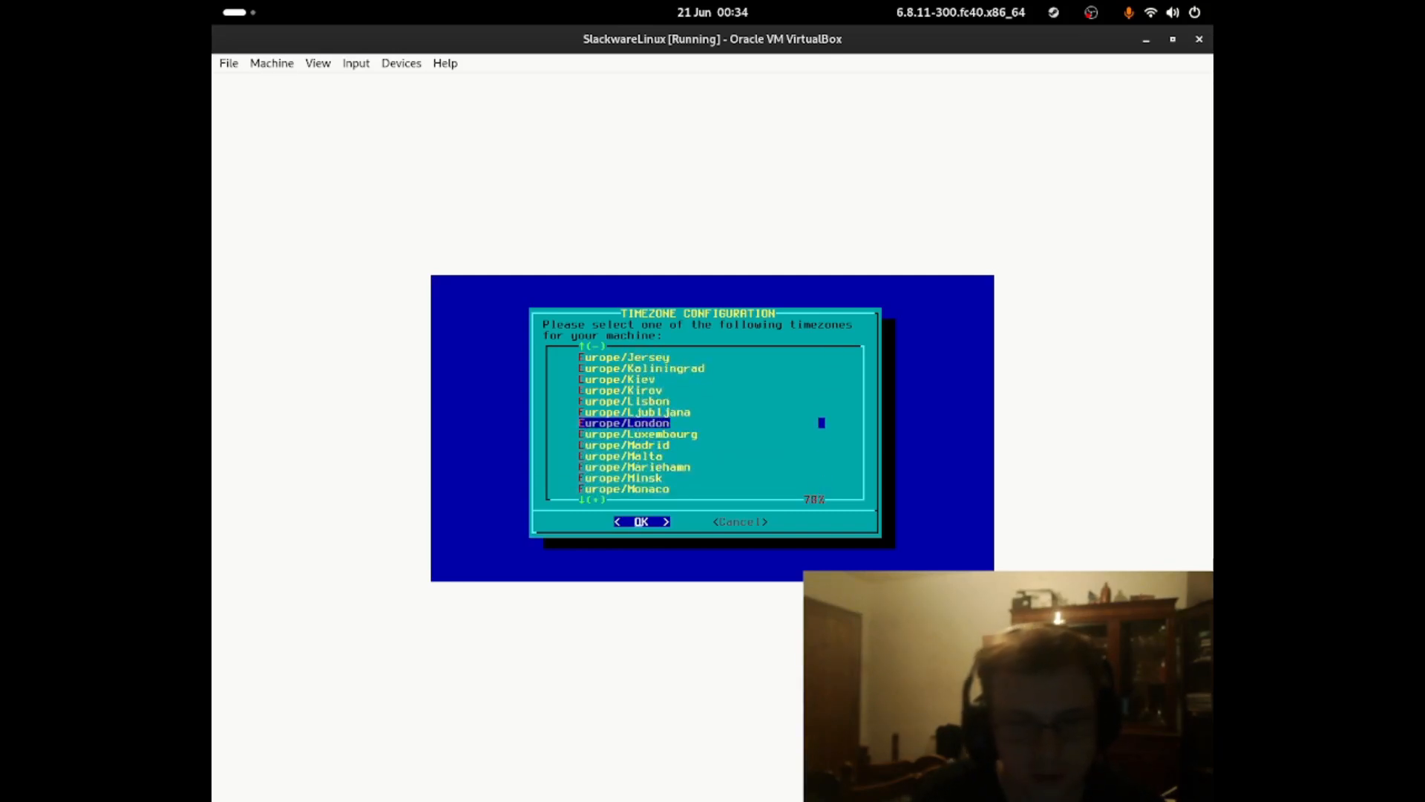
pyautogui.press('Return')
# - Choose vim as the default ex/vi editor and xinitrc.kde (KDE Plasma Desktop) as the default window manager for X
pyautogui.press('Down')
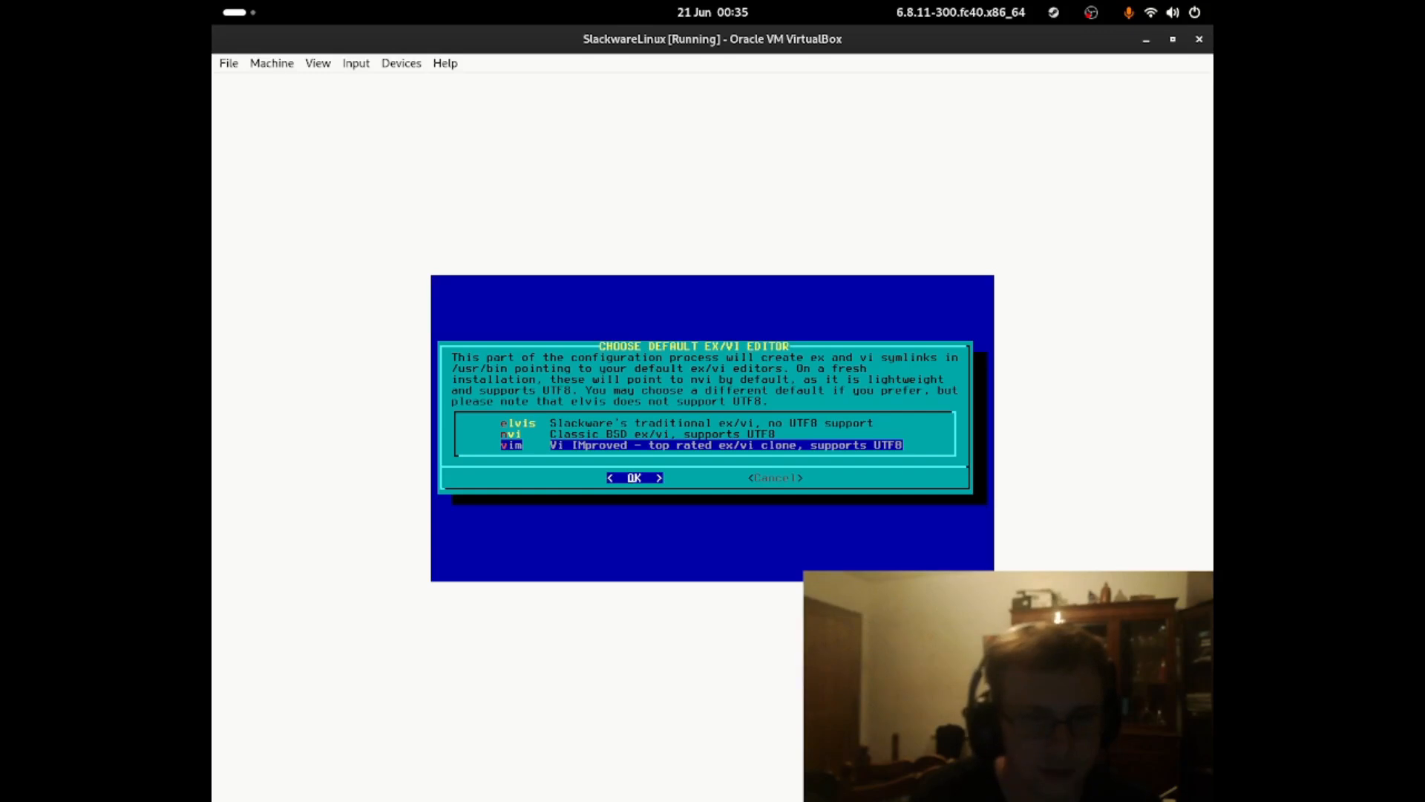
pyautogui.press('Return')
pyautogui.press('Down')
pyautogui.press('Up')
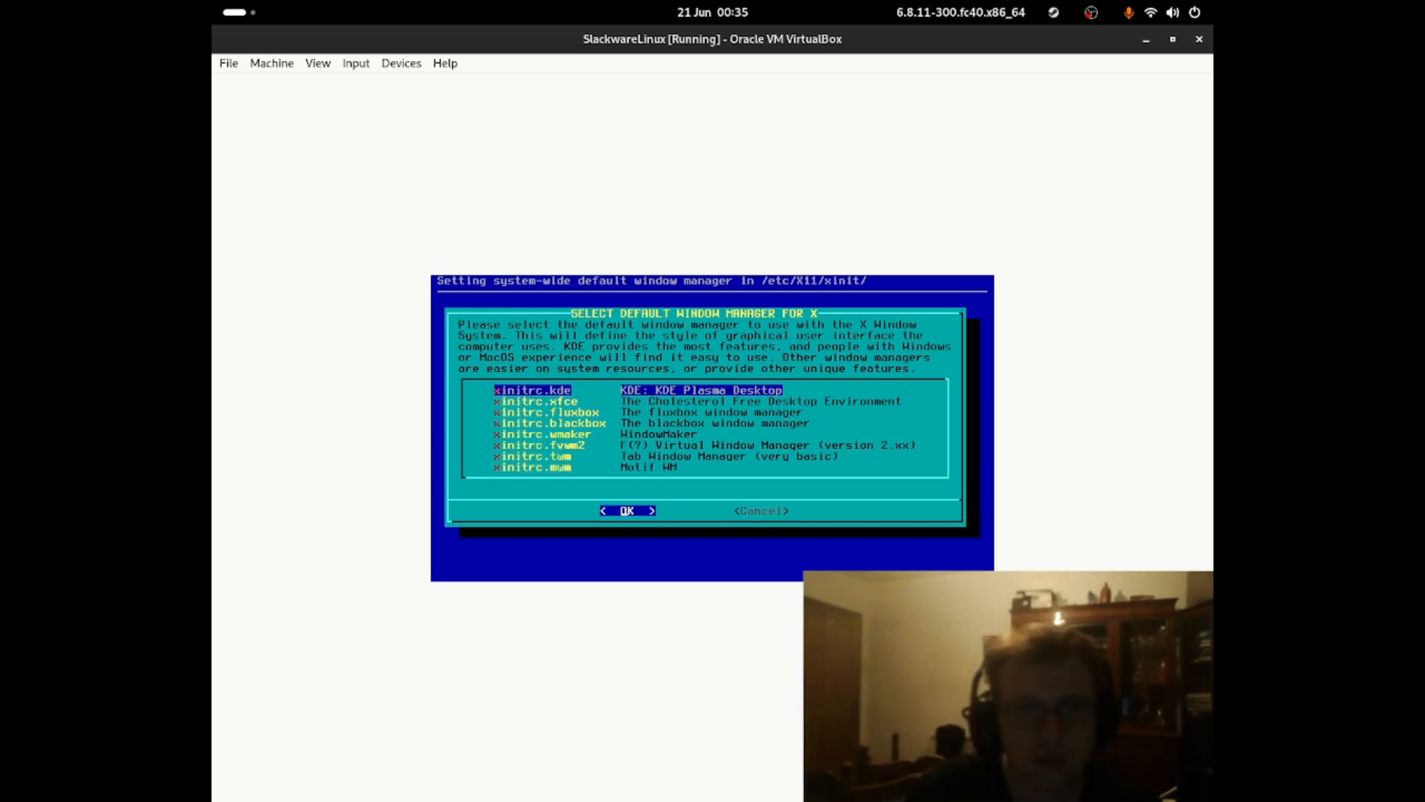
pyautogui.press('Down')
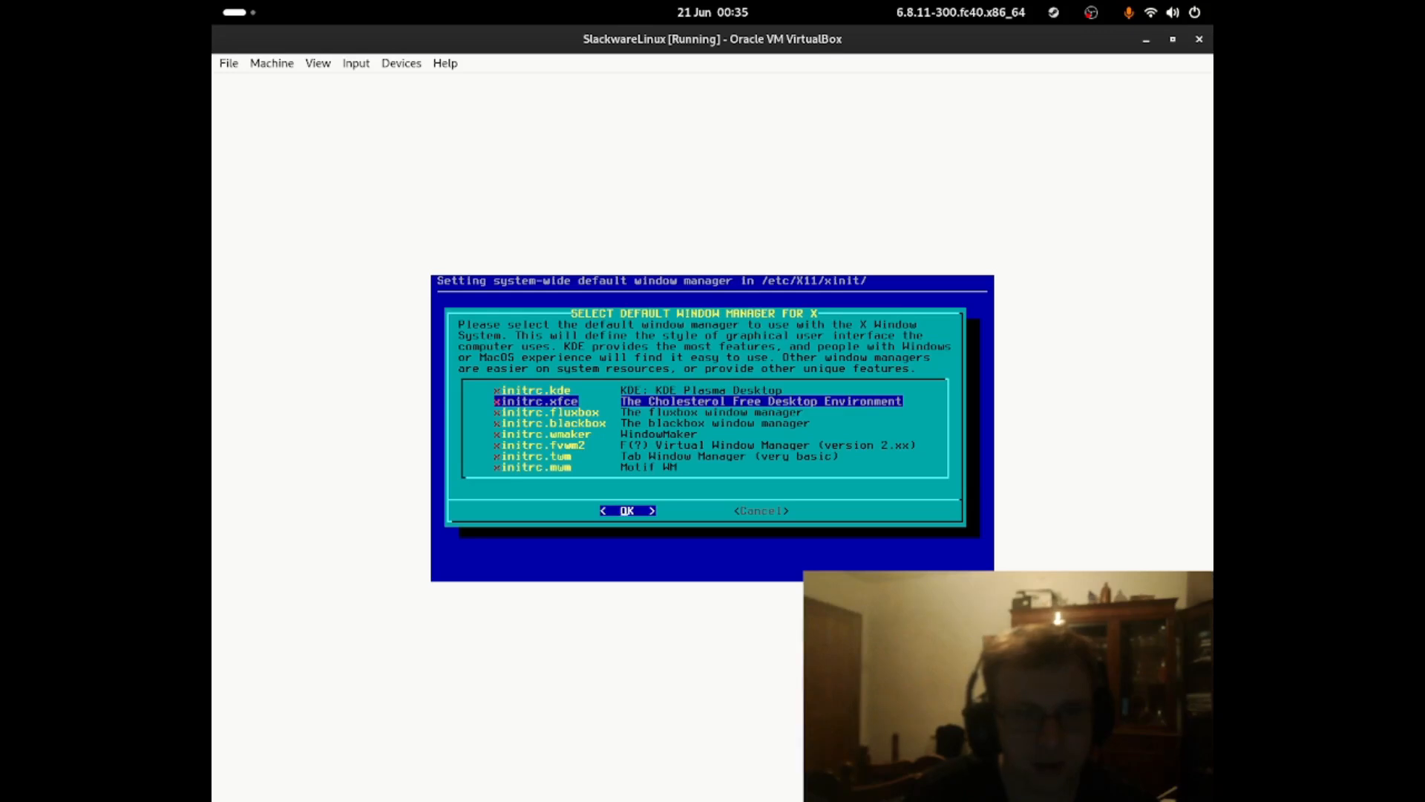
pyautogui.press('Down')
pyautogui.press('Down')
pyautogui.press('Down')
pyautogui.press('Down')
pyautogui.press('Down')
pyautogui.press('Down')
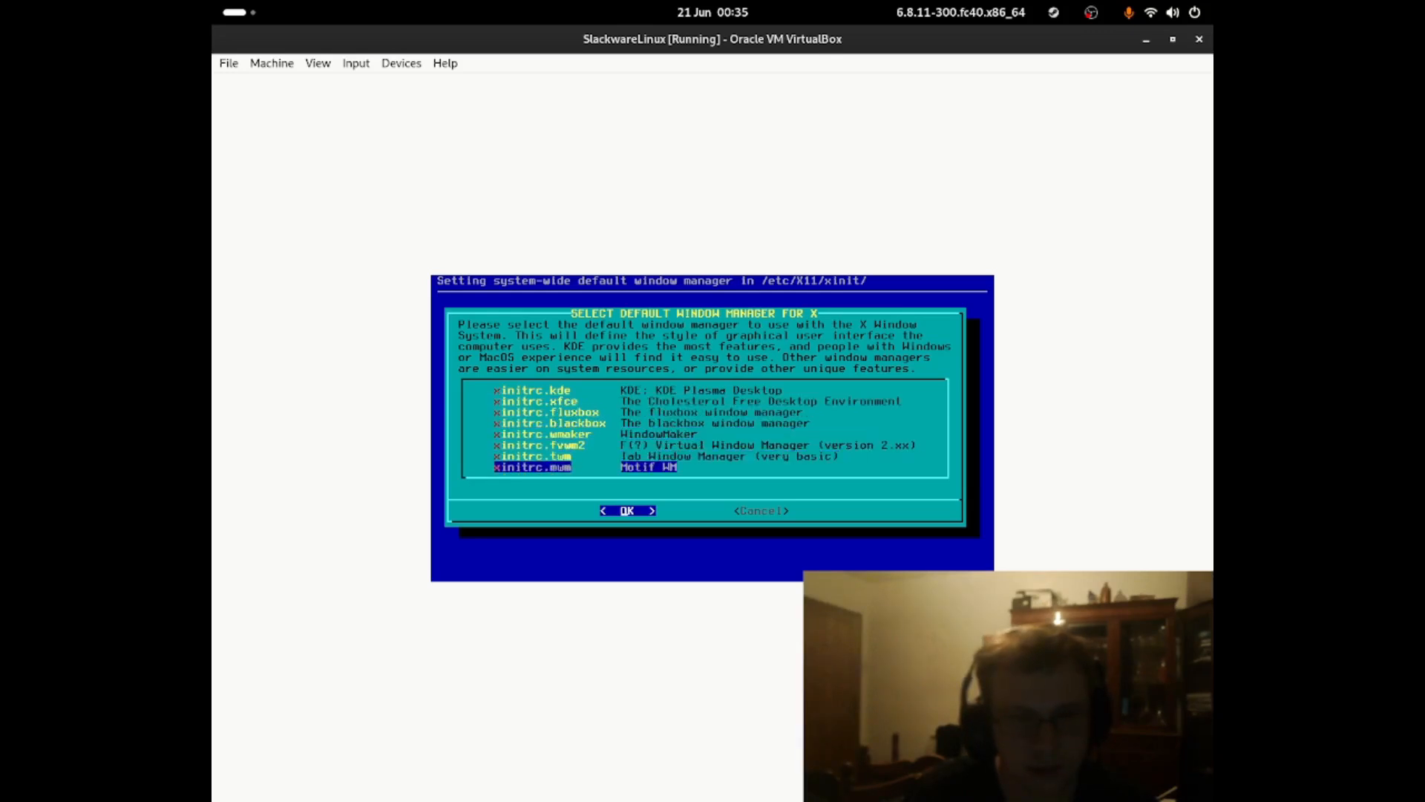
pyautogui.press('Up')
pyautogui.press('Up')
pyautogui.press('Up')
pyautogui.press('Up')
pyautogui.press('Down')
pyautogui.press('Up')
pyautogui.press('Down')
pyautogui.press('Down')
pyautogui.press('Up')
pyautogui.press('Up')
pyautogui.press('Up')
pyautogui.press('Up')
pyautogui.press('Up')
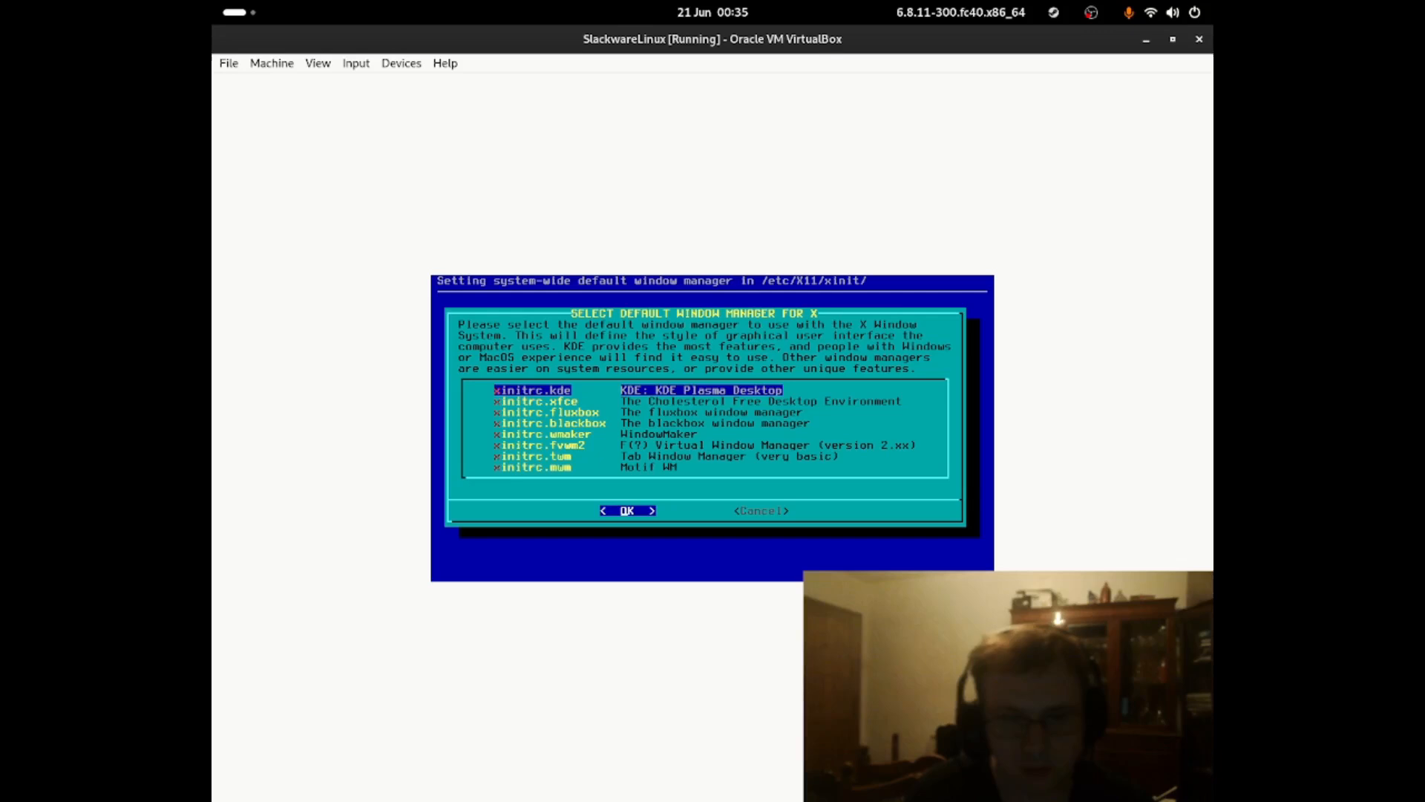
pyautogui.press('Return')
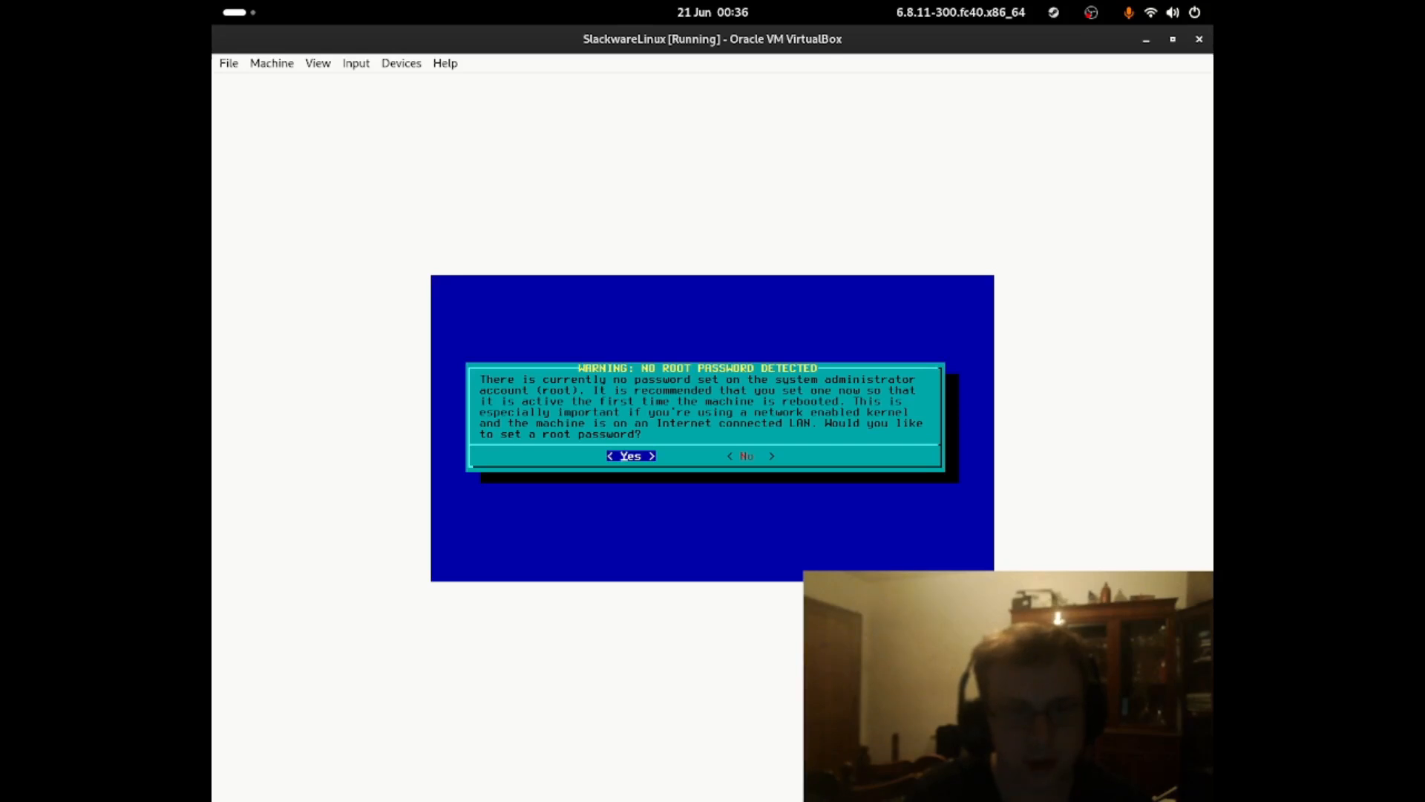
# - Agree to set a root password, enter the new root password, and retype it for confirmation
pyautogui.press('Return')
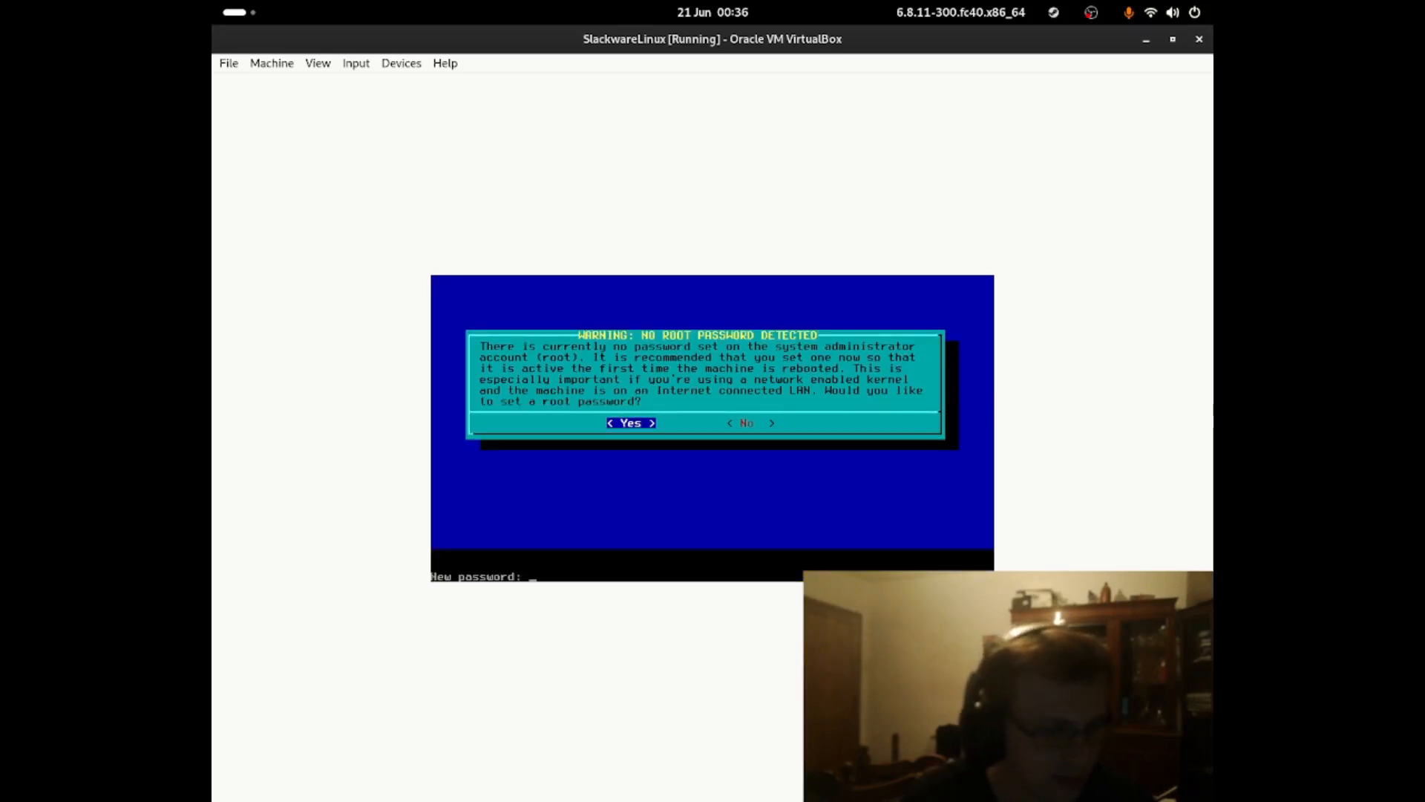
pyautogui.press('Return')
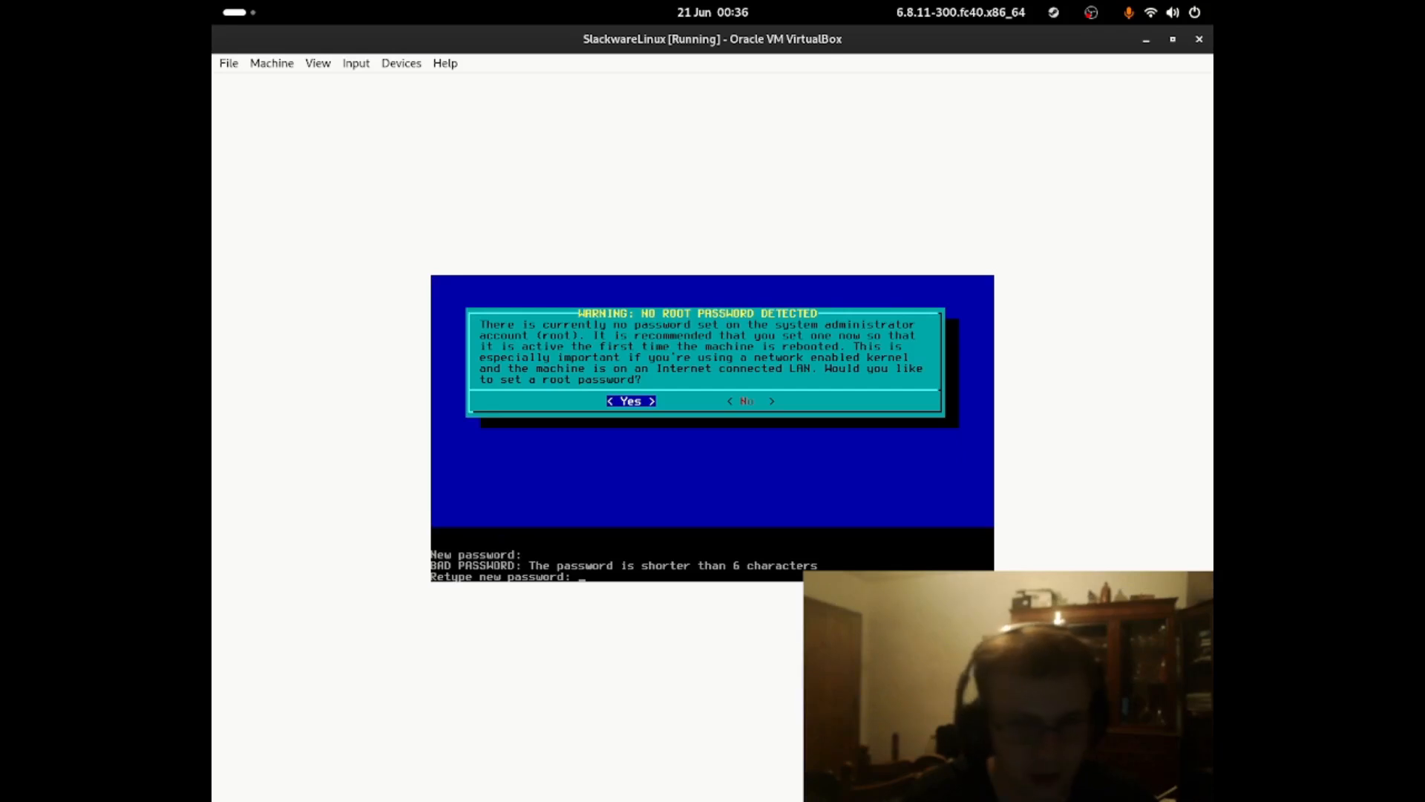
pyautogui.press('Return')
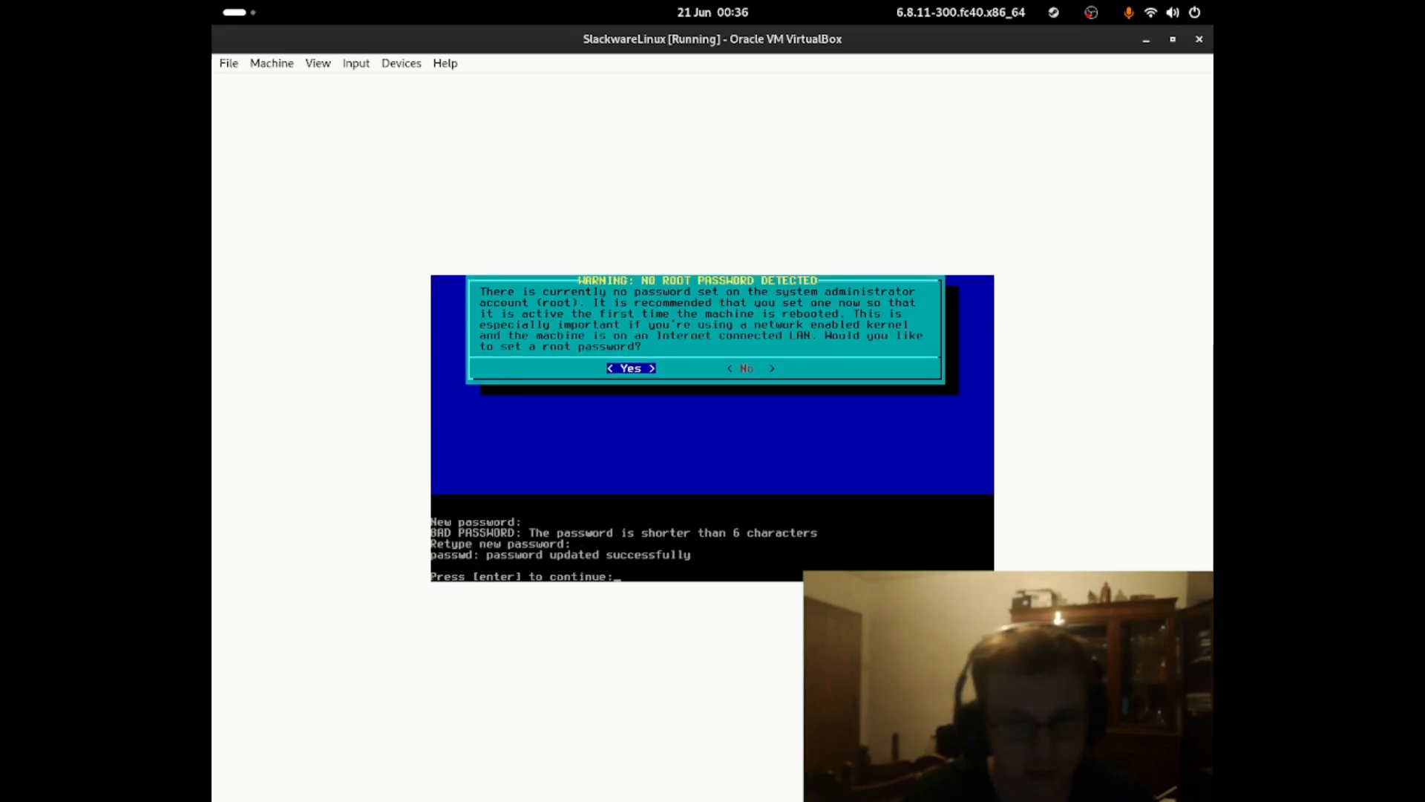
pyautogui.press('Return')
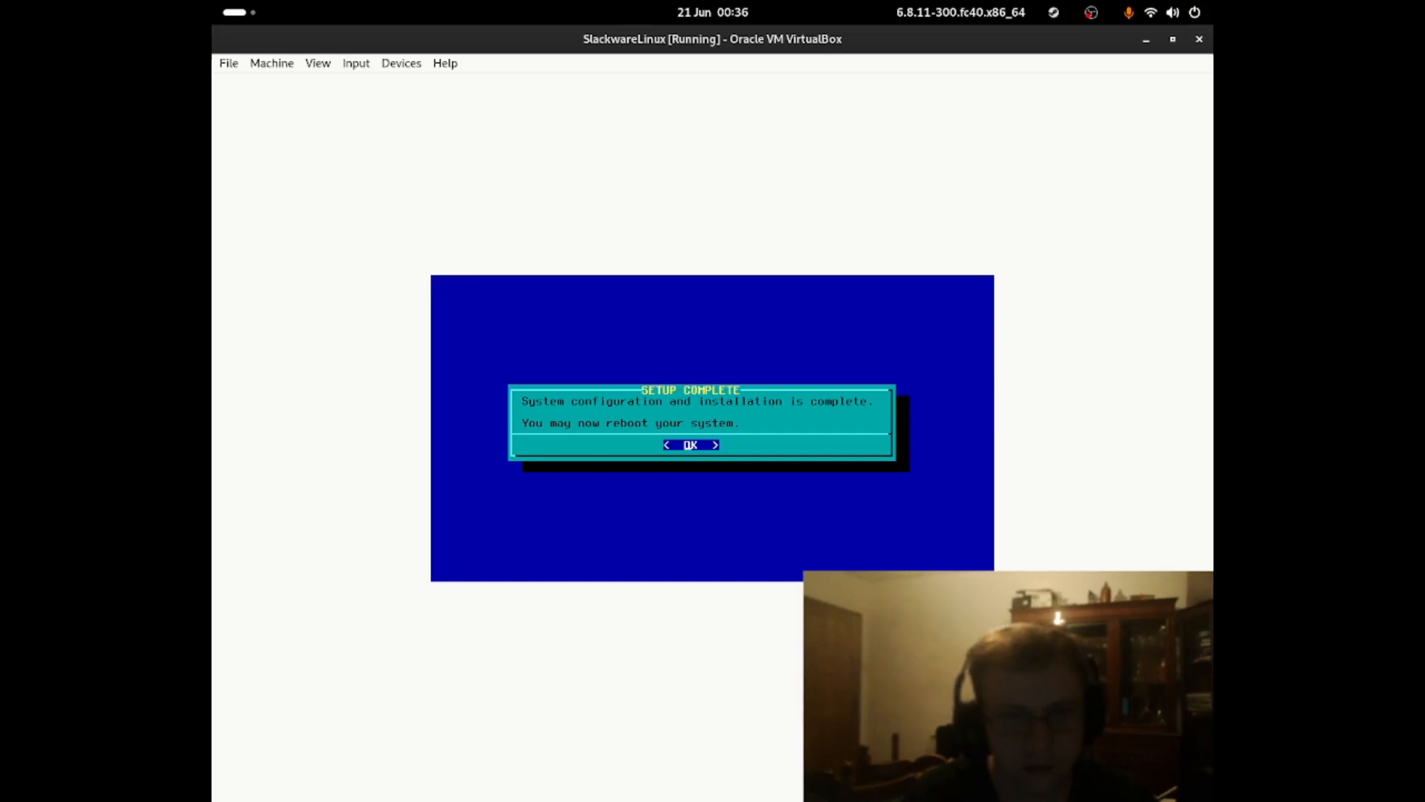
# - Acknowledge the completed setup, exit Slackware Linux Setup, and choose Power Off for the machine
pyautogui.press('Return')
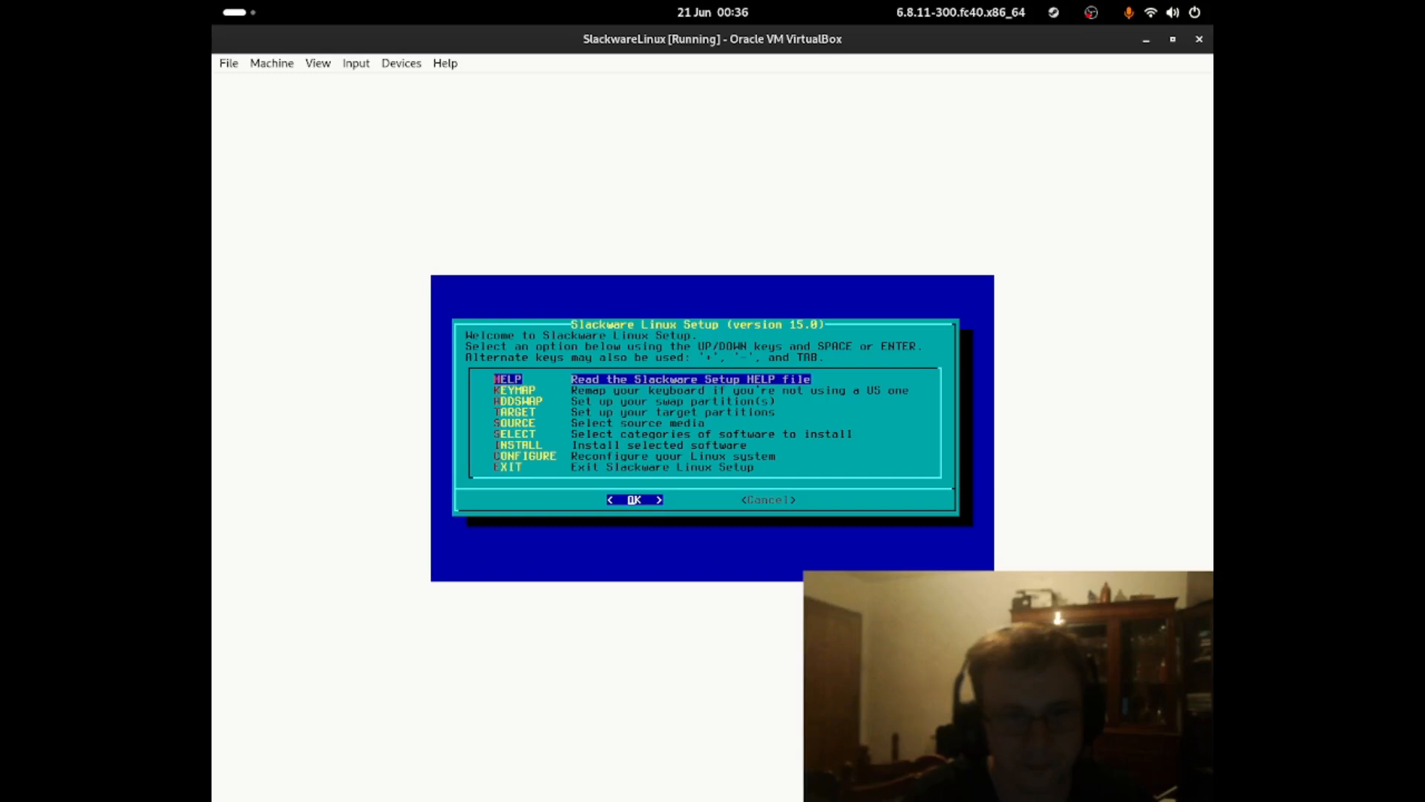
pyautogui.press('Down')
pyautogui.press('Down')
pyautogui.press('Down')
pyautogui.press('Down')
pyautogui.press('Down')
pyautogui.press('Down')
pyautogui.press('Down')
pyautogui.press('Down')
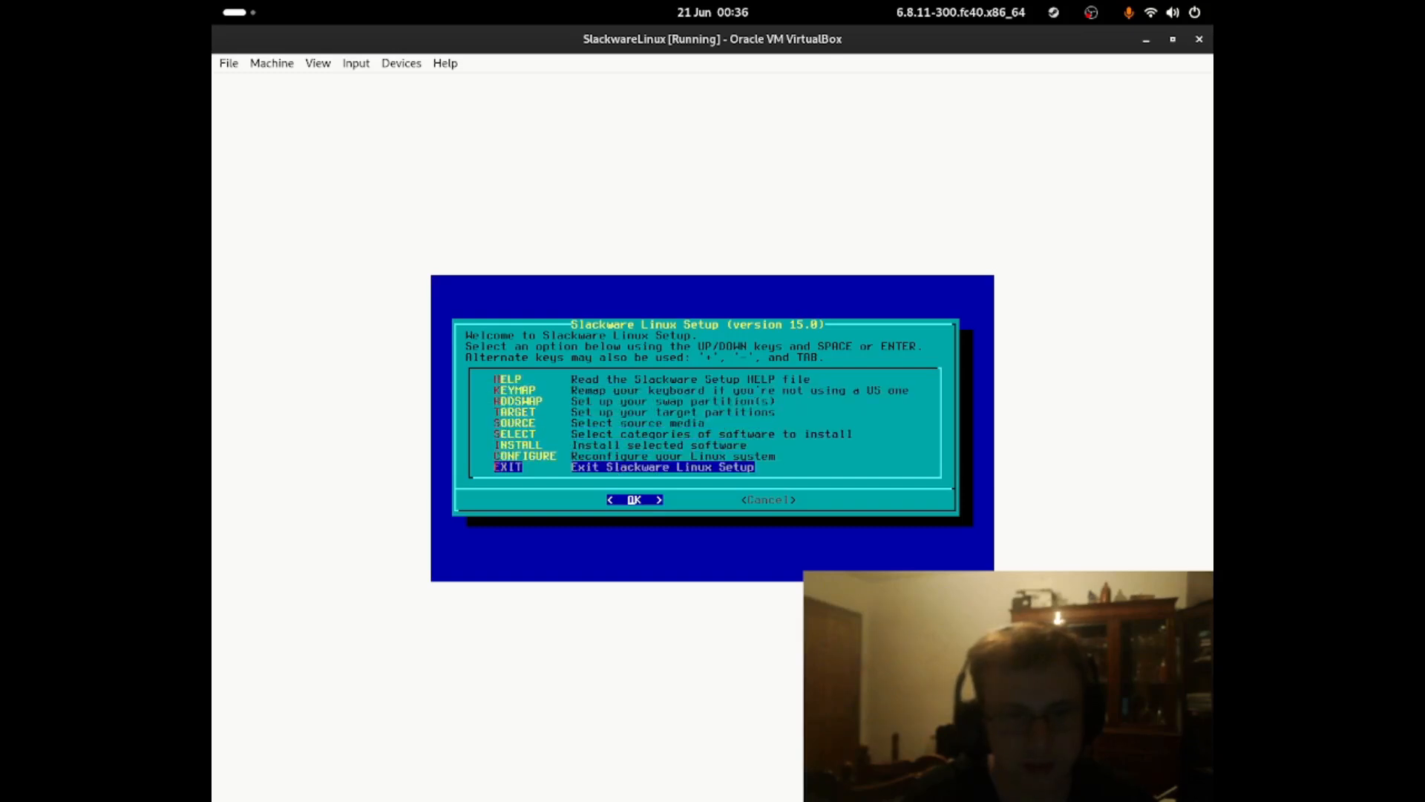
pyautogui.press('Return')
pyautogui.press('Return')
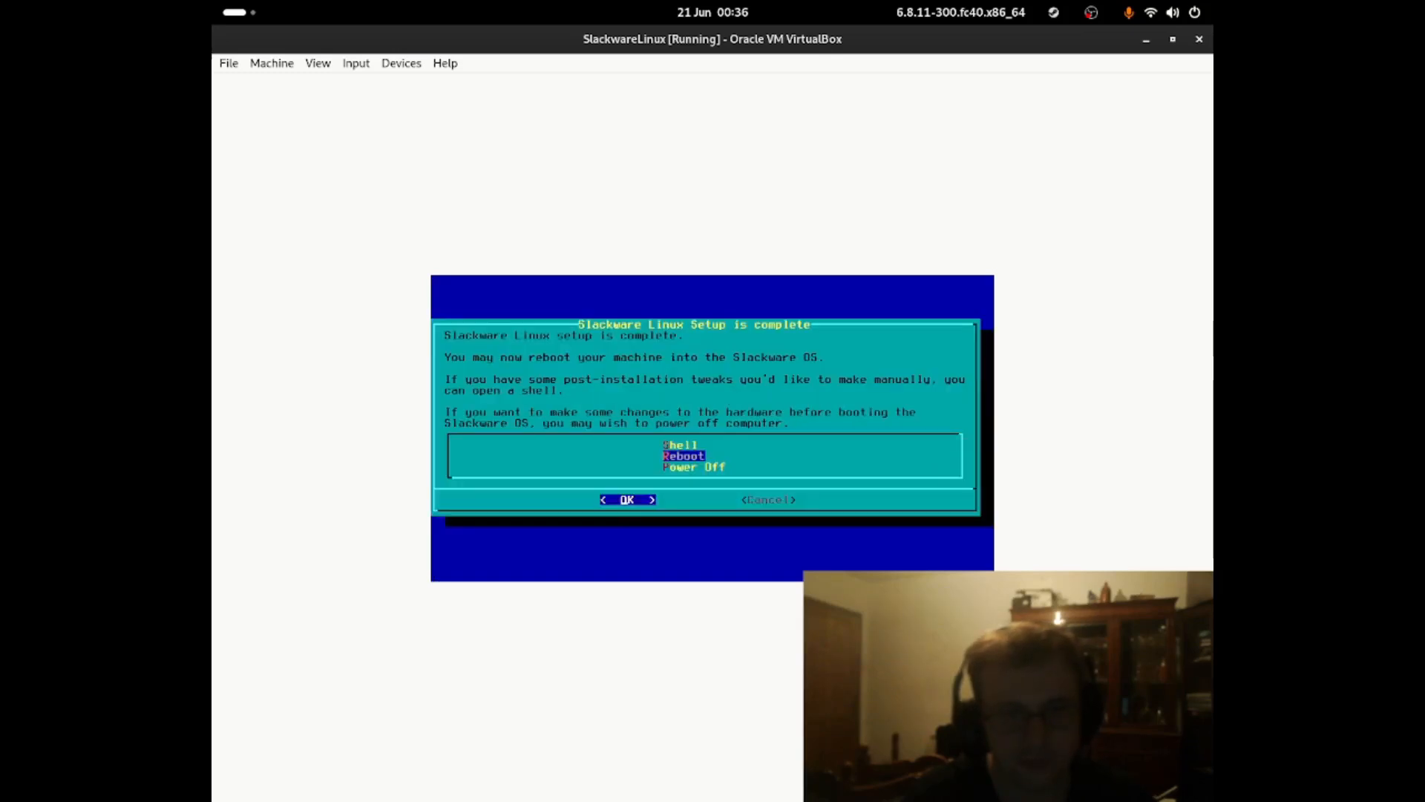
pyautogui.press('Down')
pyautogui.press('Return')
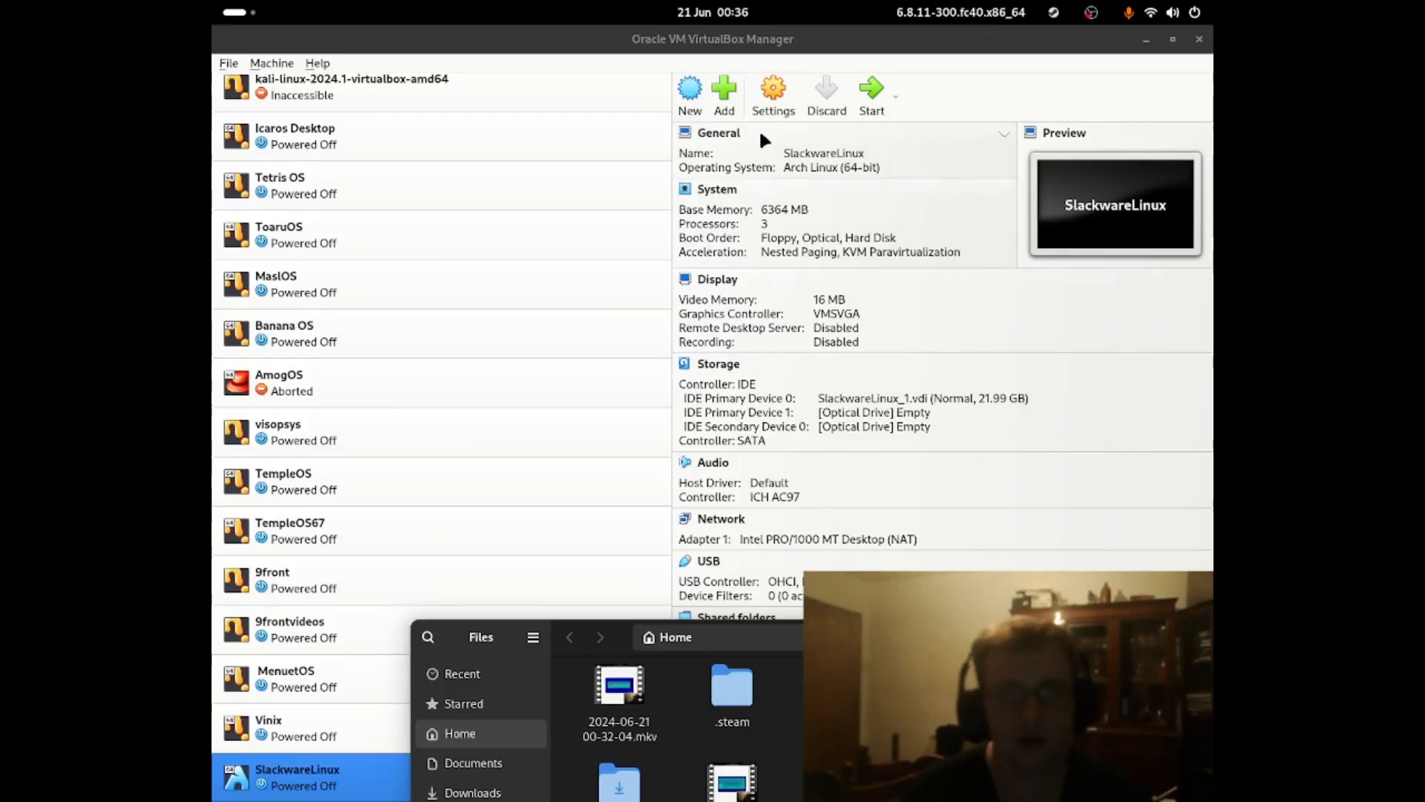
# - Check the storage devices in the SlackwareLinux machine's settings for attached installation media
pyautogui.click(756, 118)
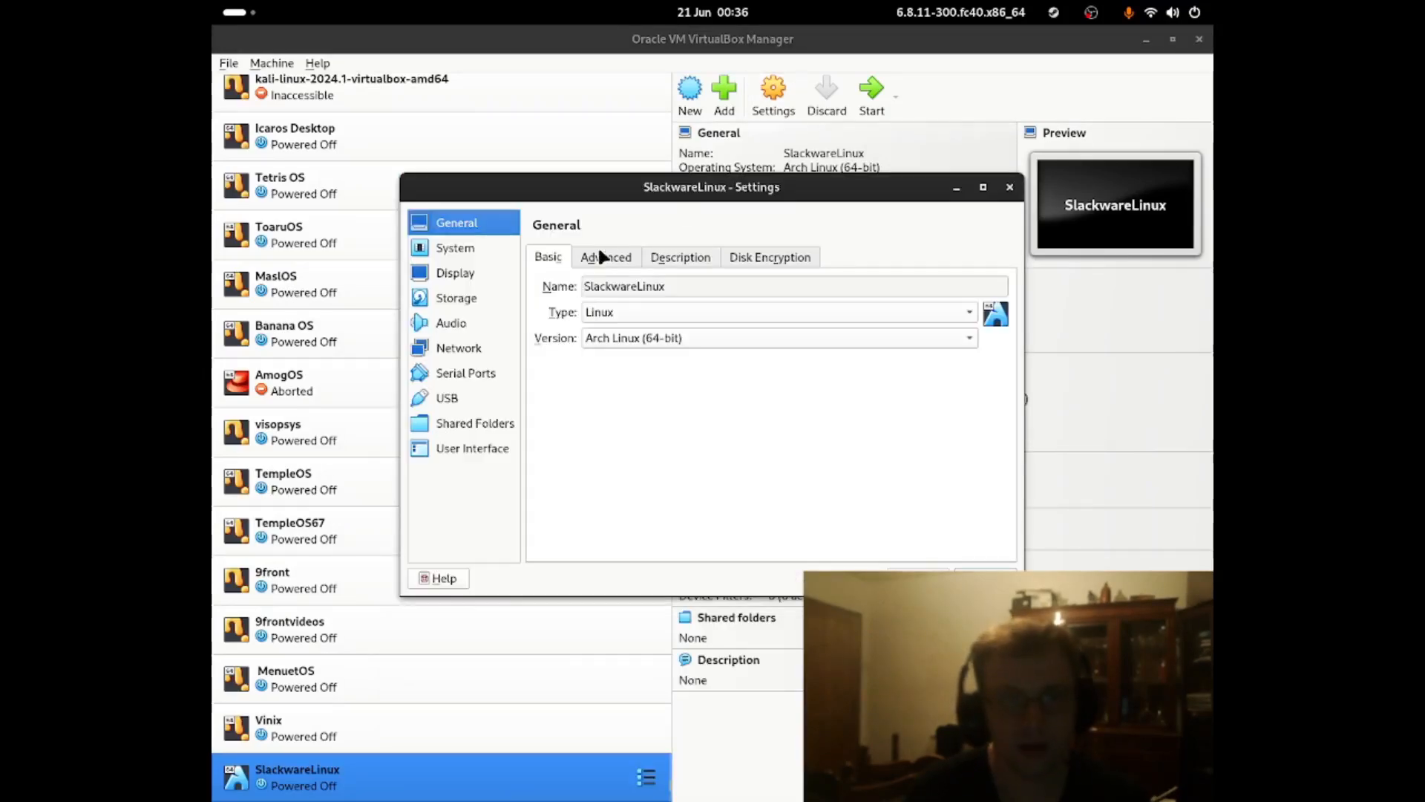
pyautogui.click(504, 303)
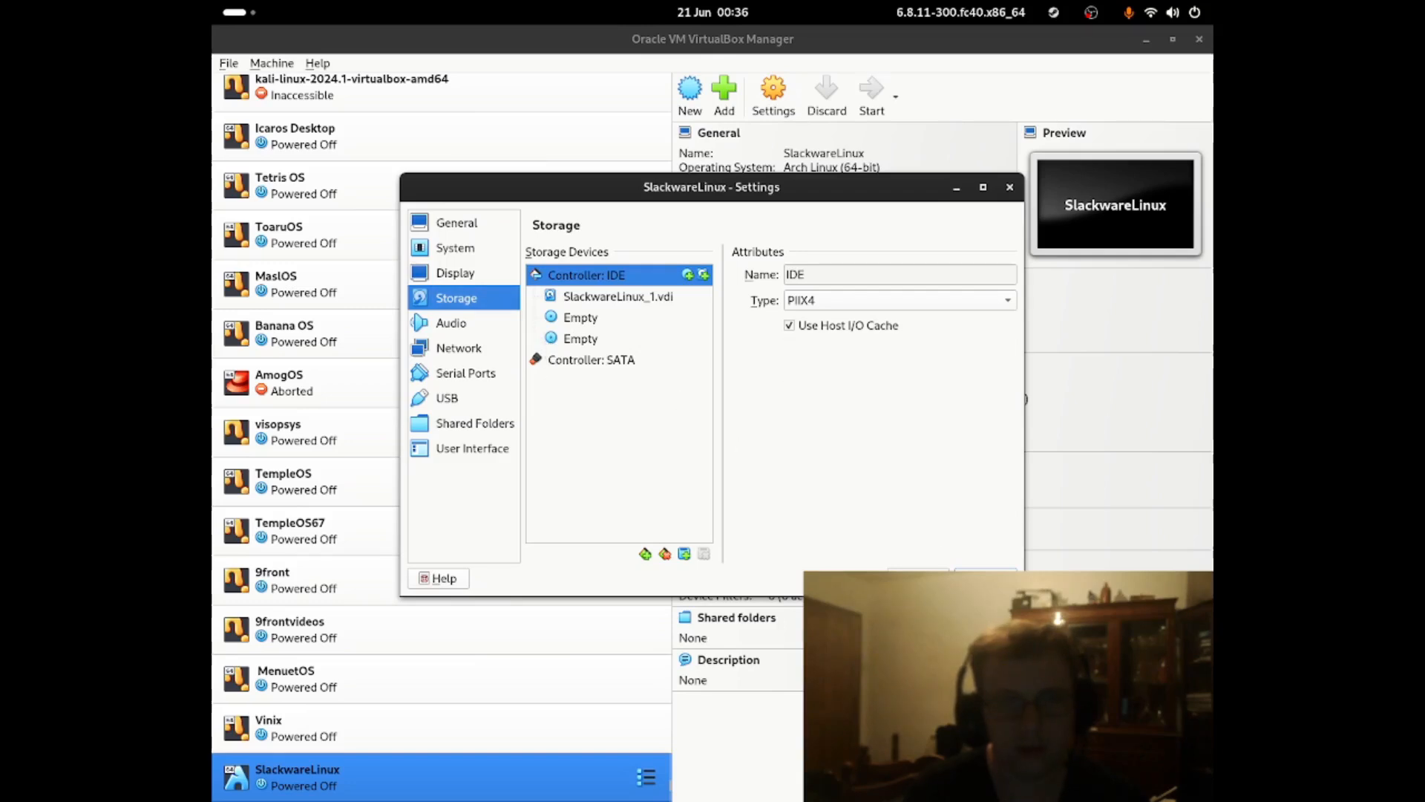
pyautogui.click(965, 571)
pyautogui.click(791, 108)
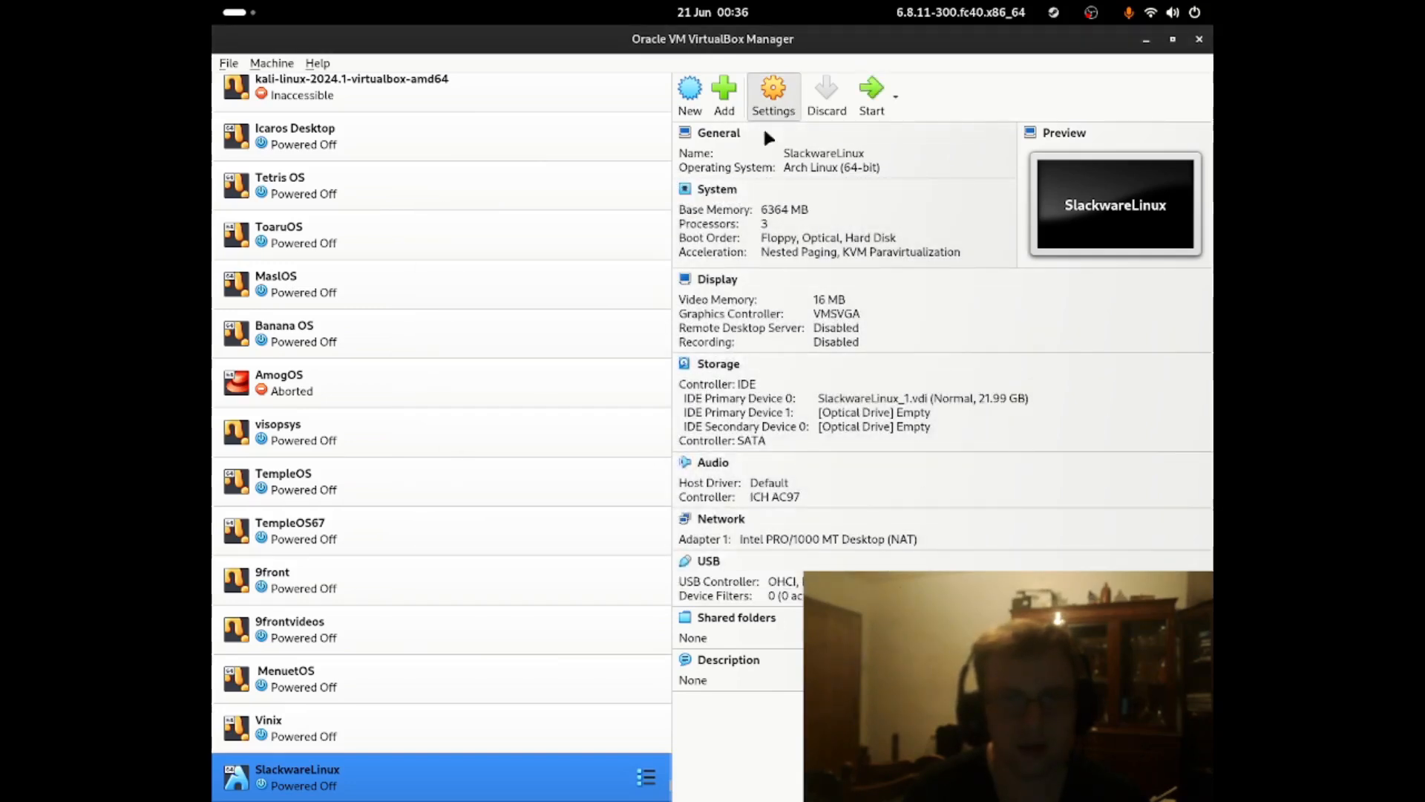
pyautogui.click(472, 303)
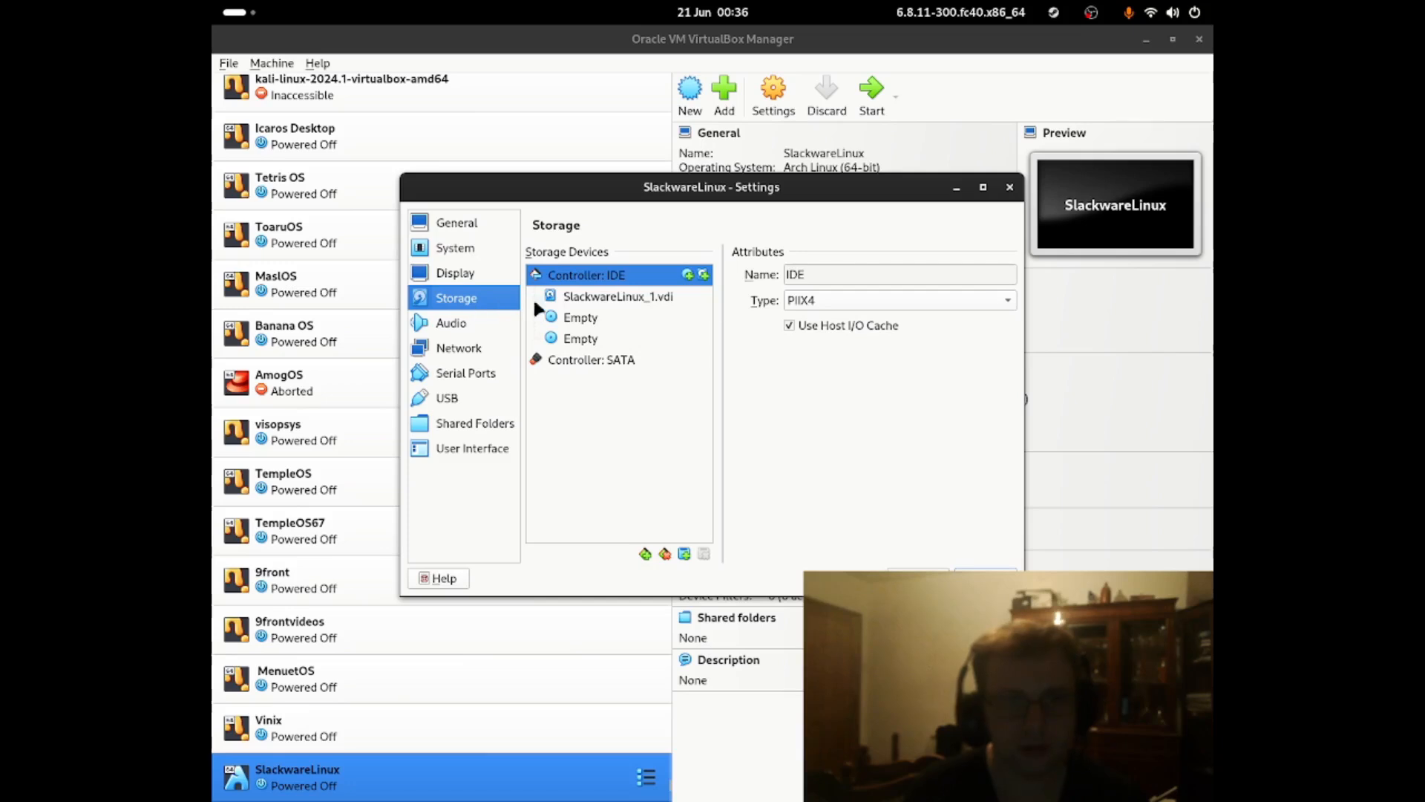
pyautogui.click(1011, 188)
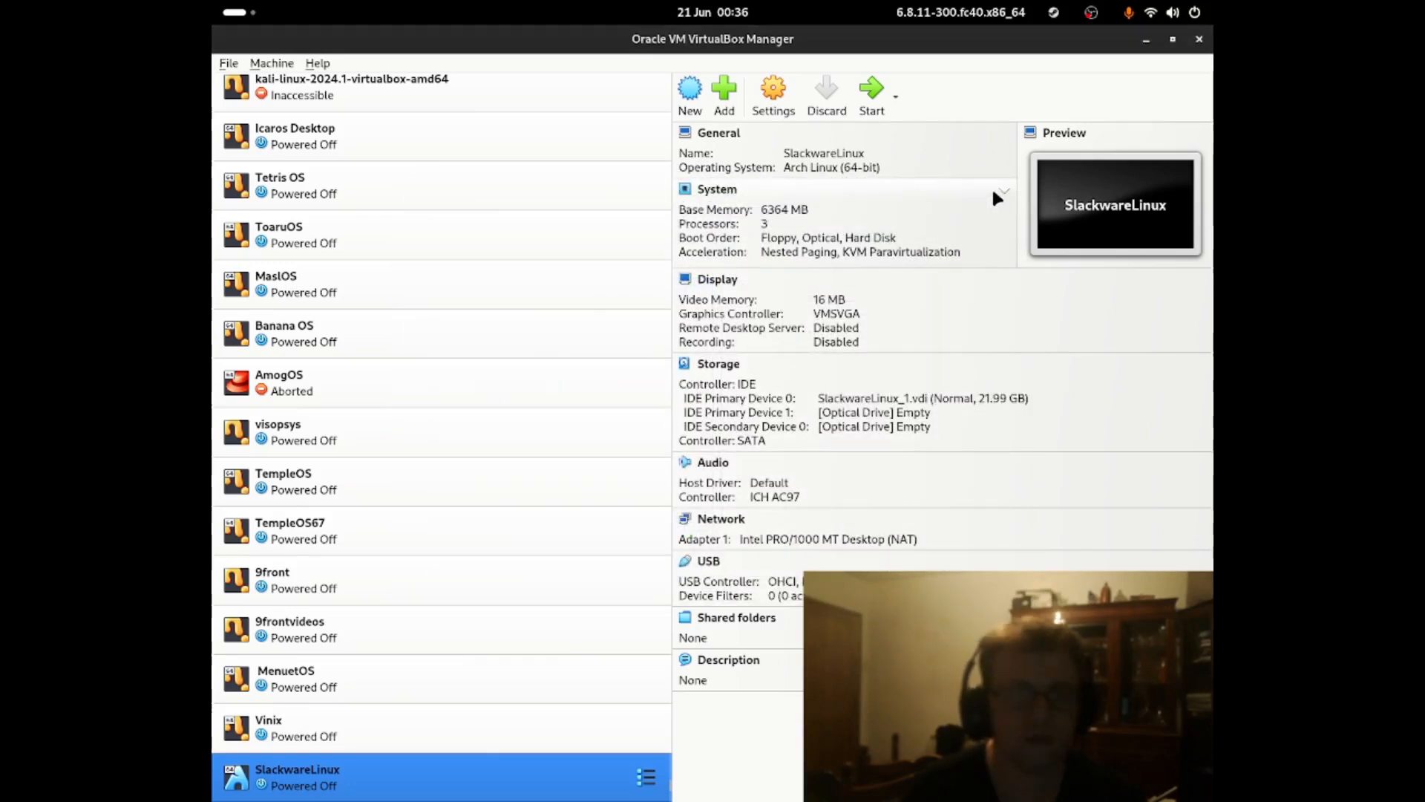
# - Start the SlackwareLinux virtual machine and log in as root with the root password
pyautogui.click(871, 97)
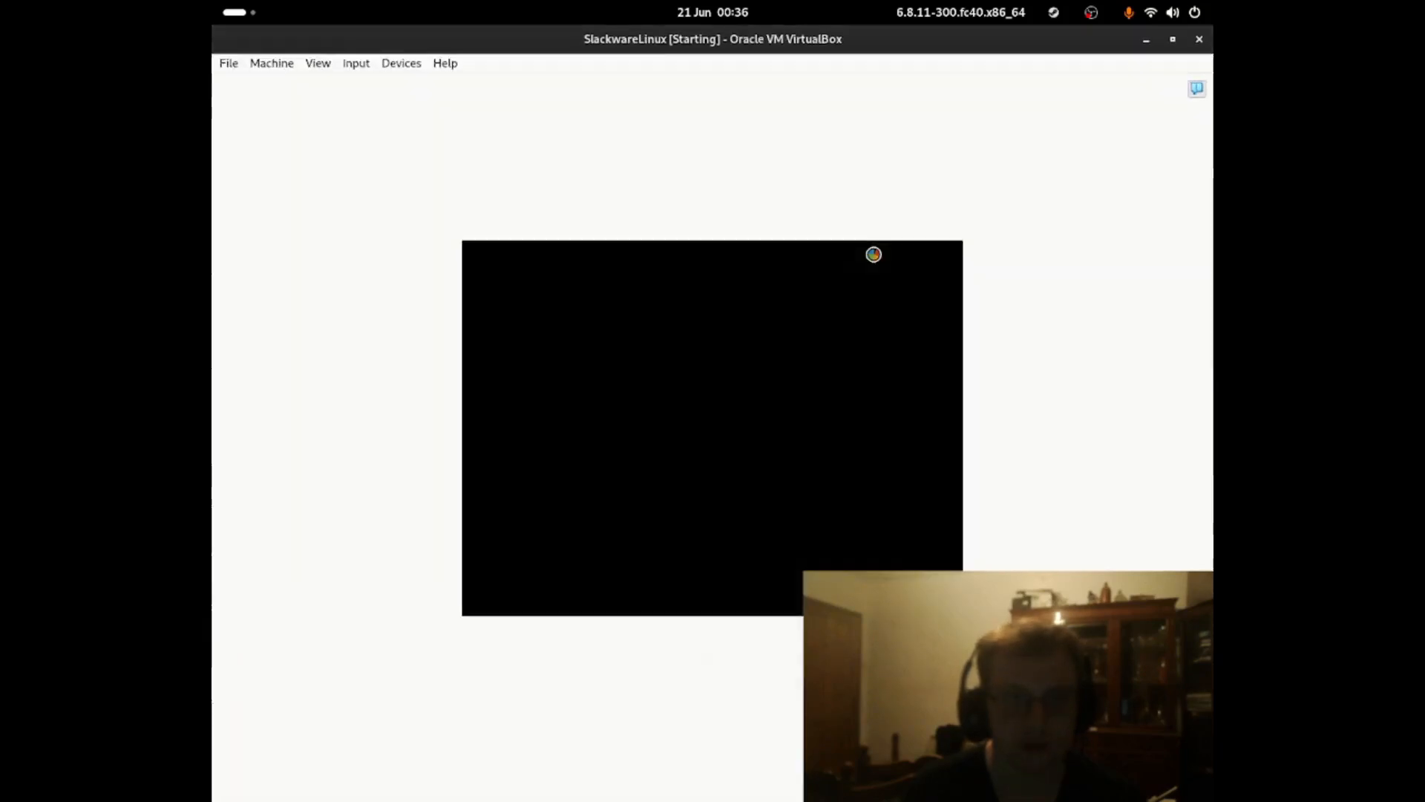
pyautogui.click(1193, 91)
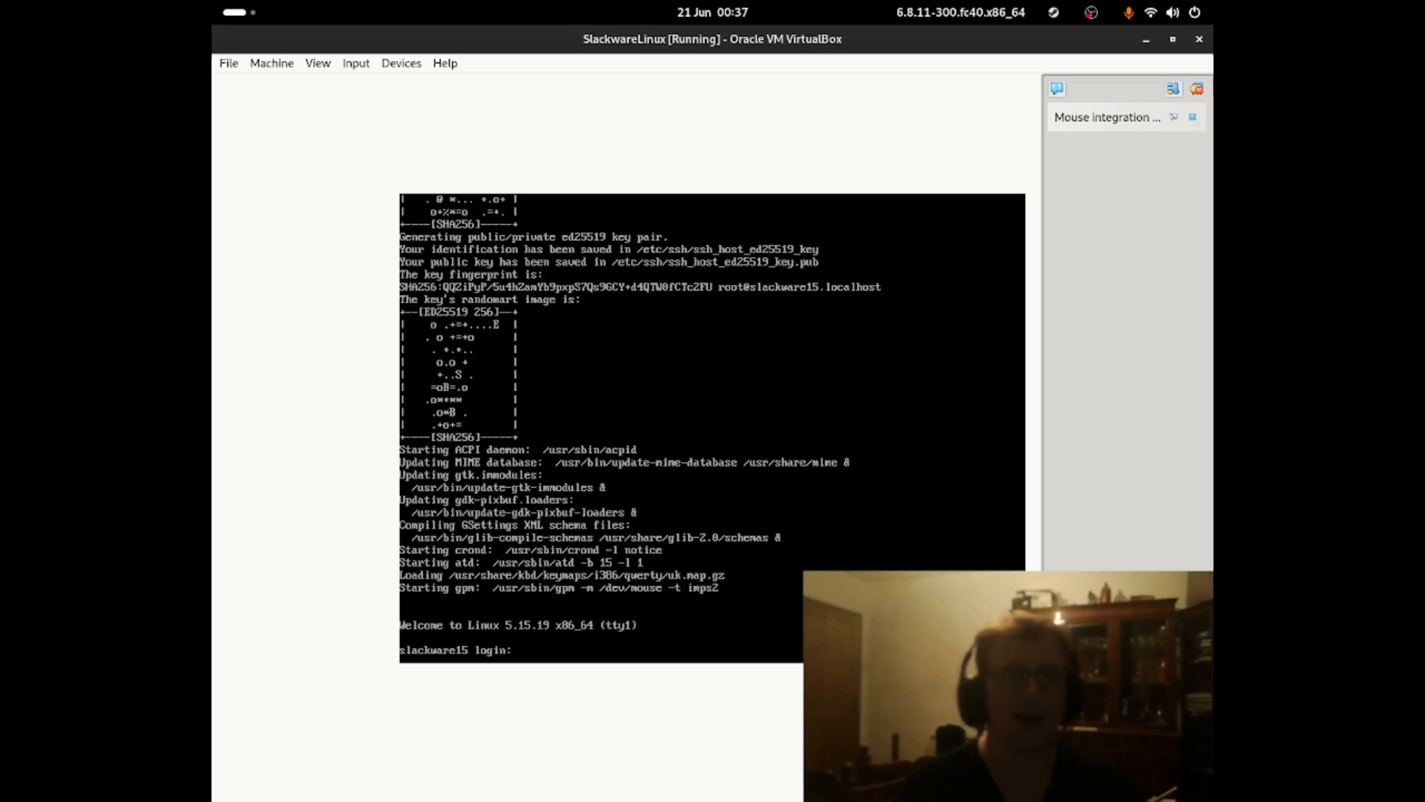
pyautogui.write('root')
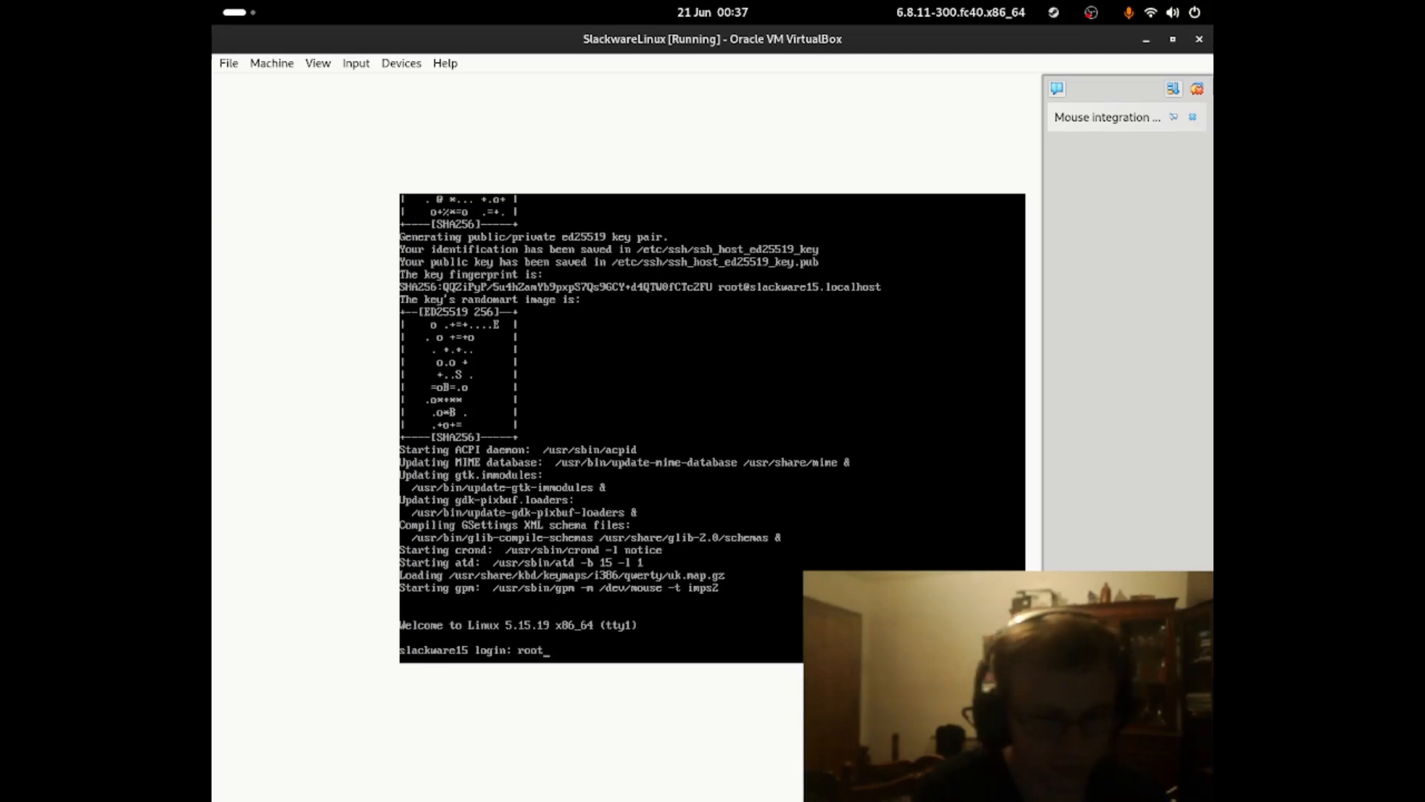
pyautogui.press('Return')
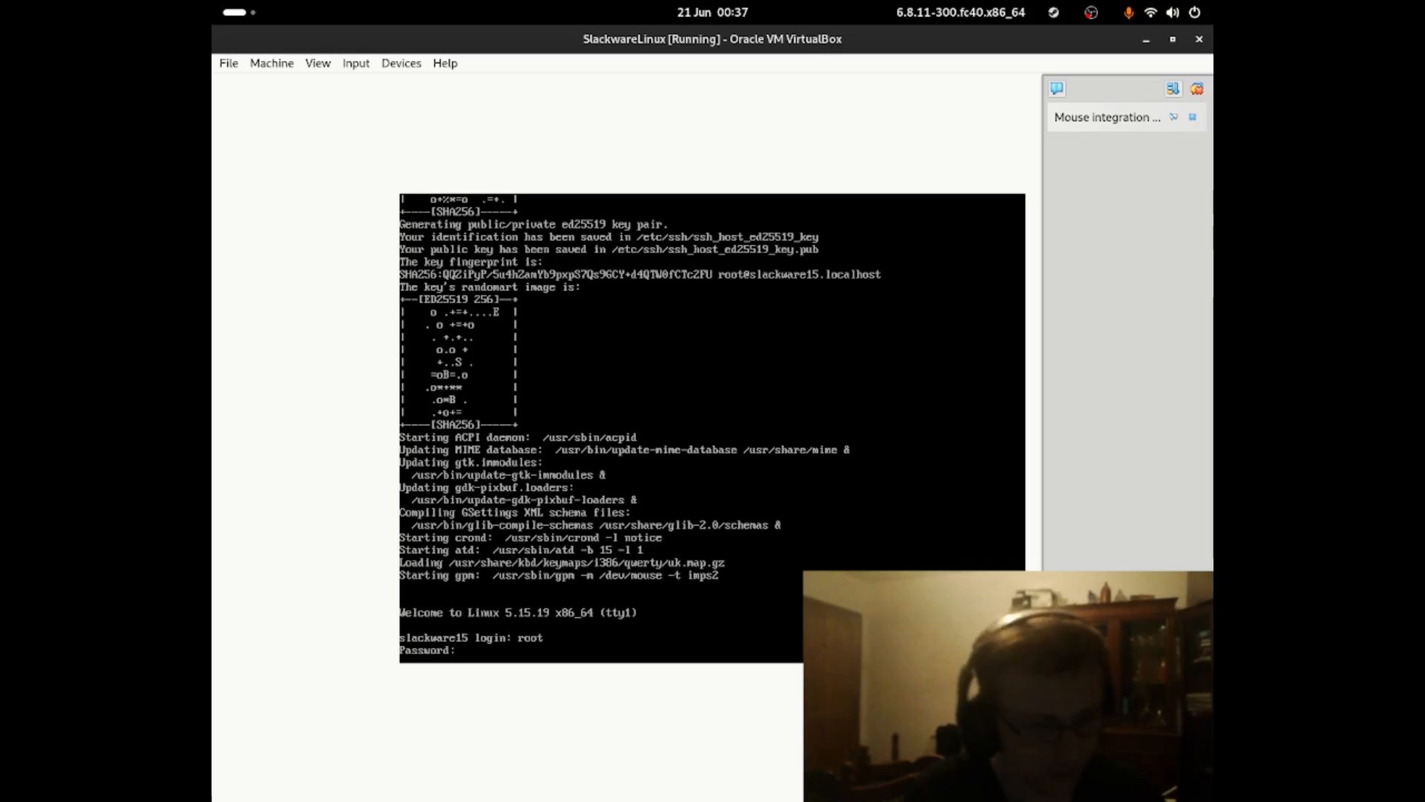
pyautogui.press('Return')
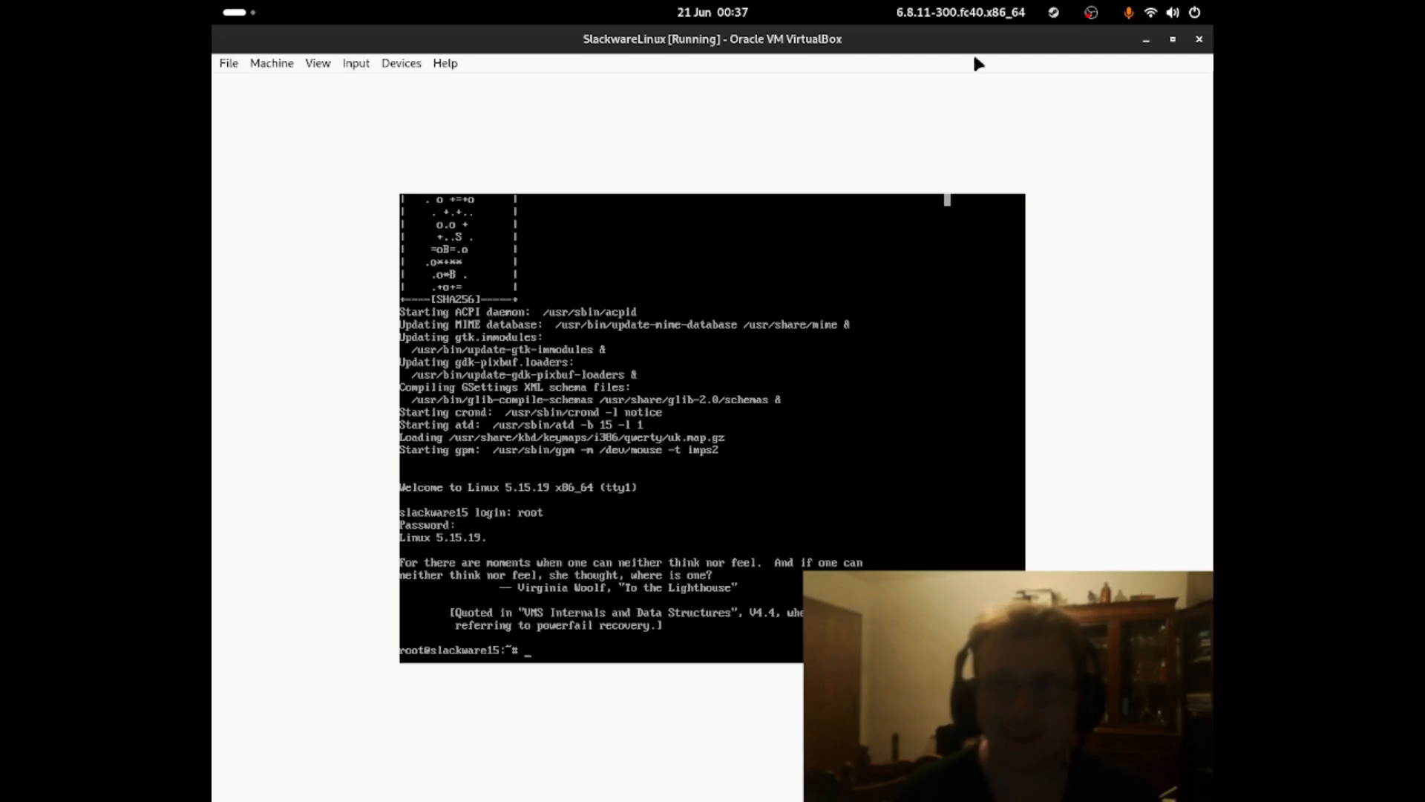
# - Switch to the linuxiac.com guide in Firefox and read the full useradd command under Step 19: Creating Regular User
pyautogui.moveTo(821, 43); pyautogui.dragTo(1213, 248)
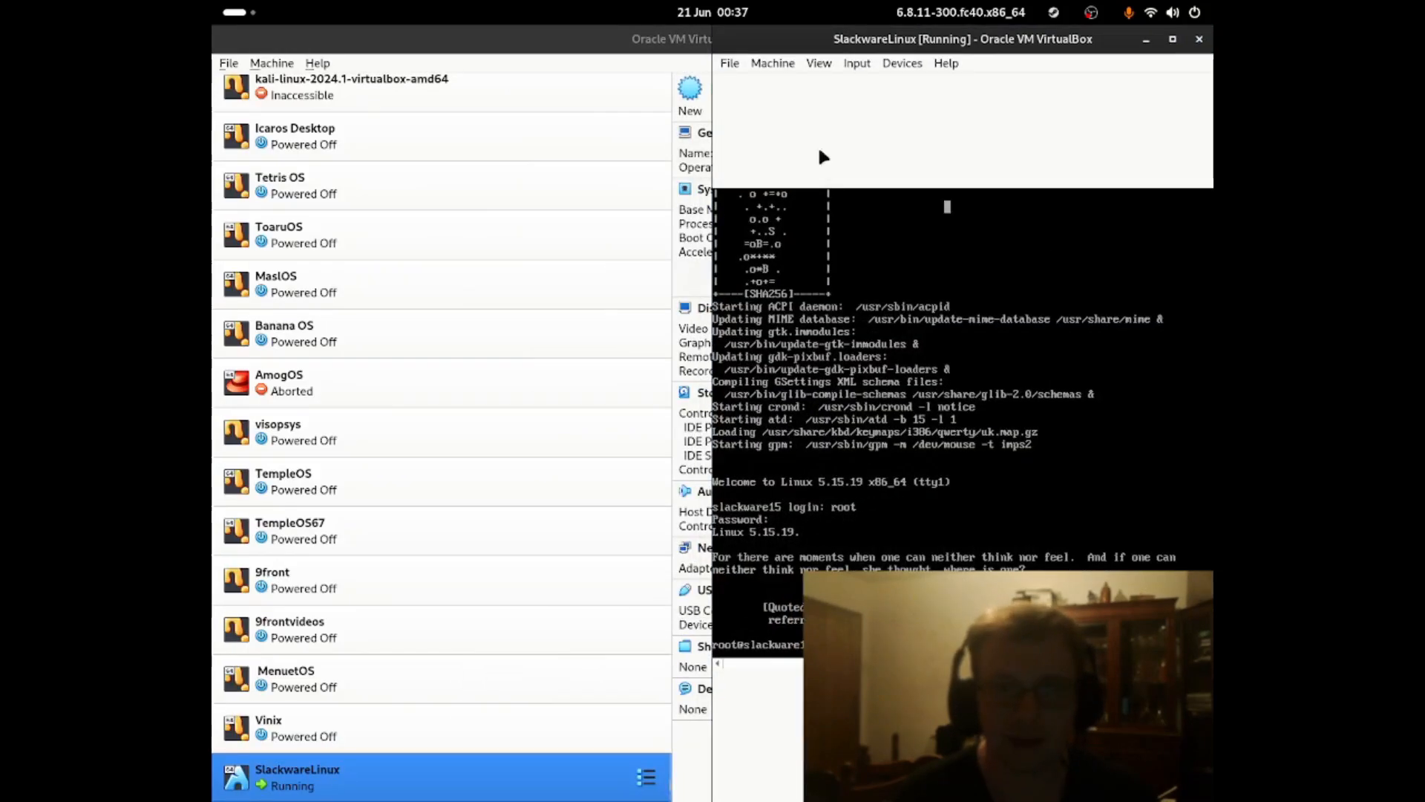
pyautogui.moveTo(649, 42); pyautogui.dragTo(537, 54)
pyautogui.click(359, 767)
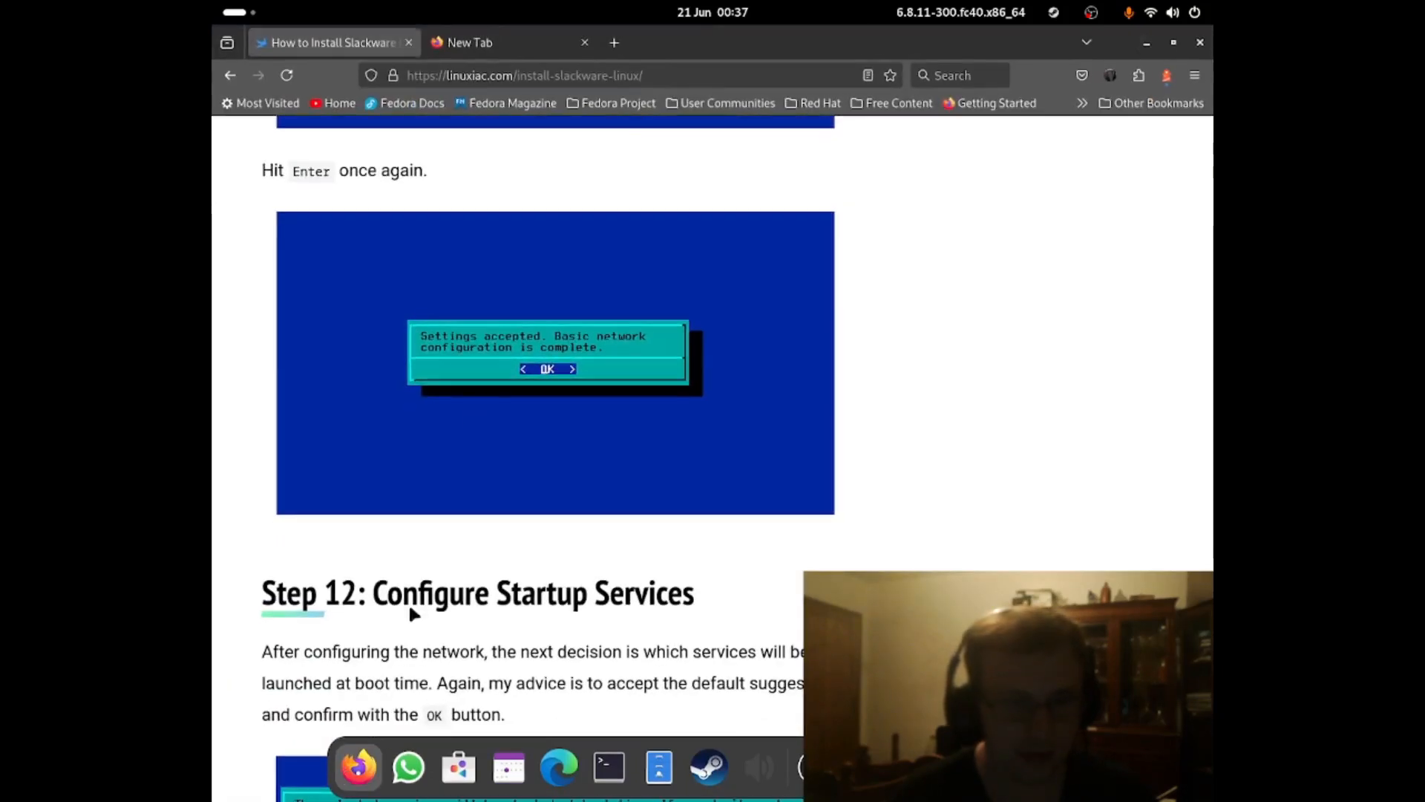
pyautogui.scroll(-4, 483, 418)
pyautogui.scroll(-15, 483, 418)
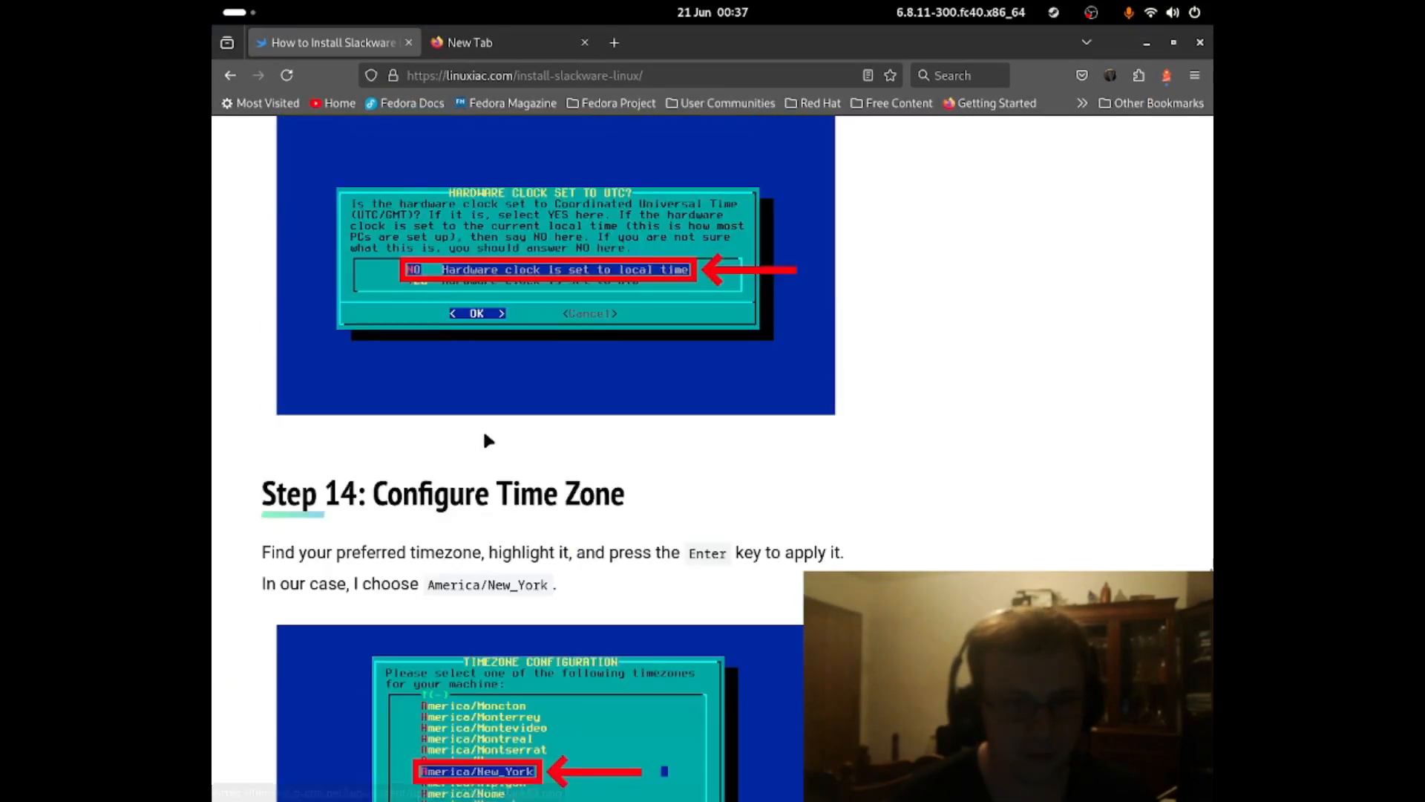
pyautogui.scroll(-15, 484, 434)
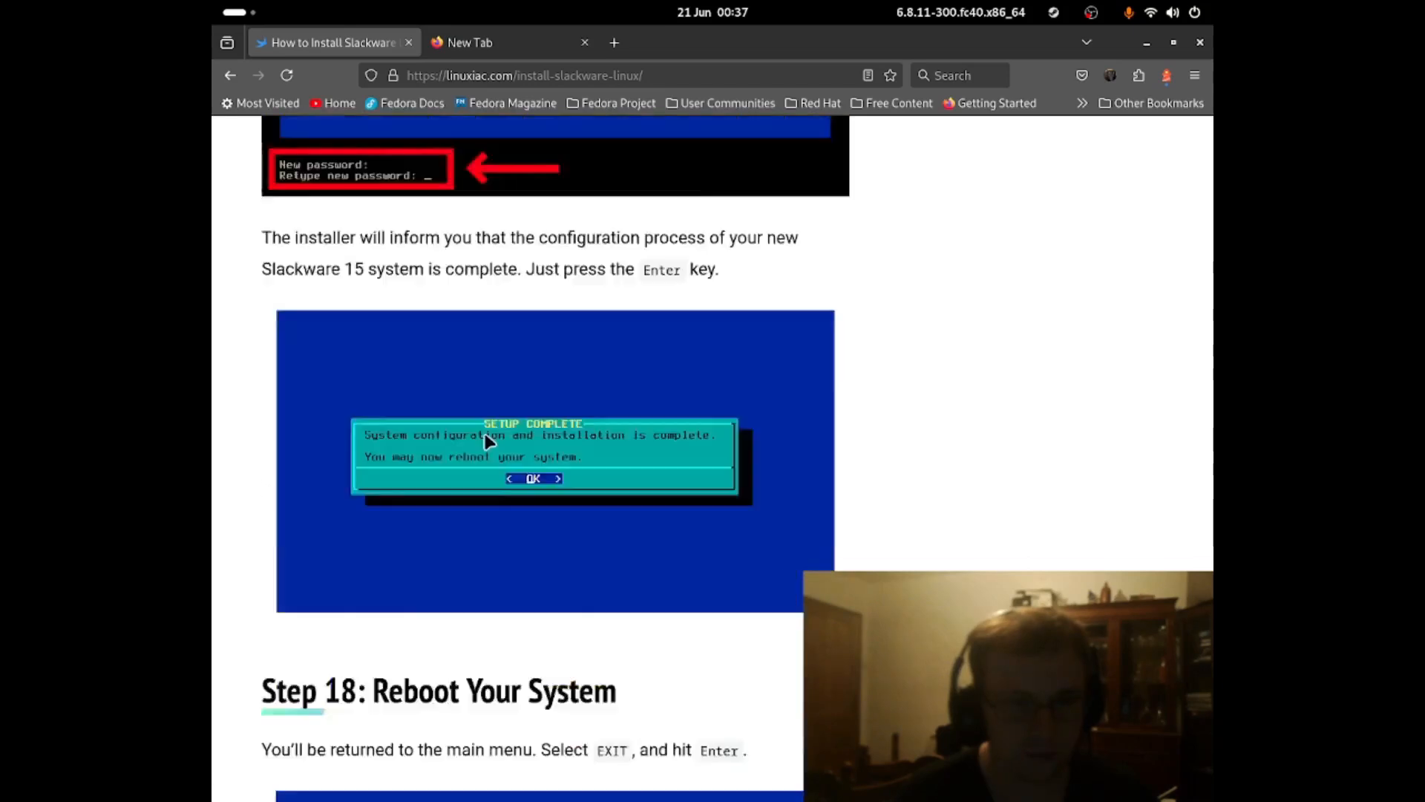
pyautogui.scroll(-15, 487, 441)
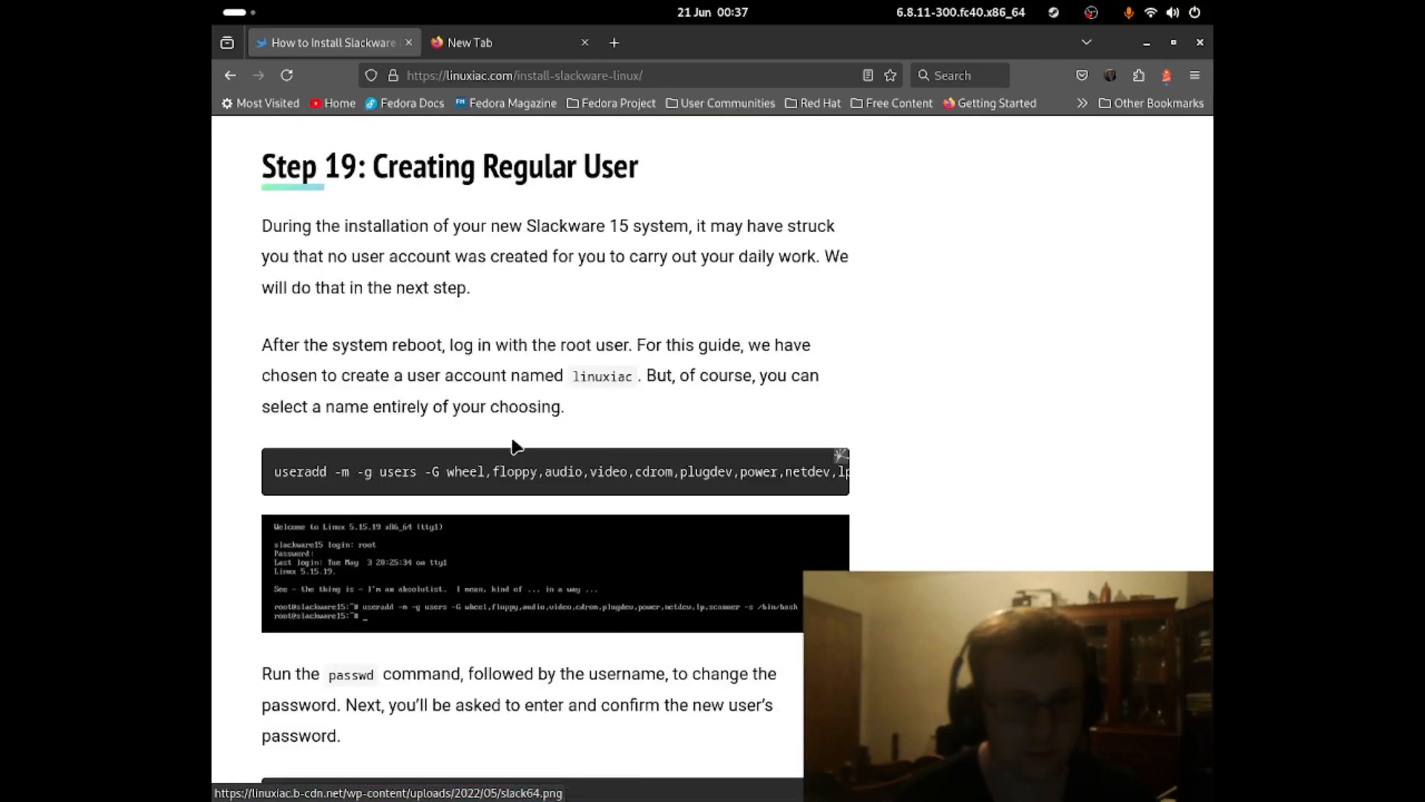
pyautogui.hscroll(2, 446, 394)
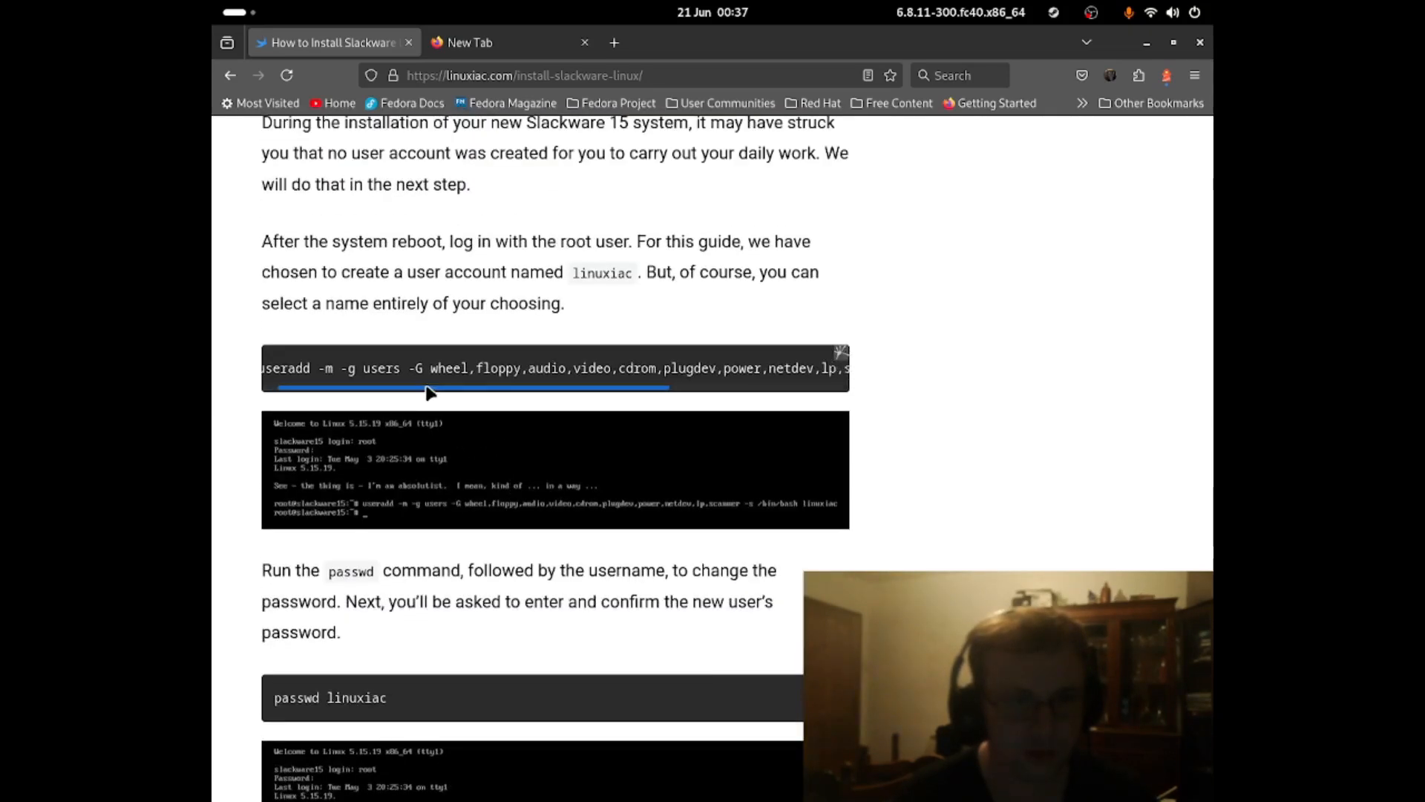
pyautogui.hscroll(4, 445, 394)
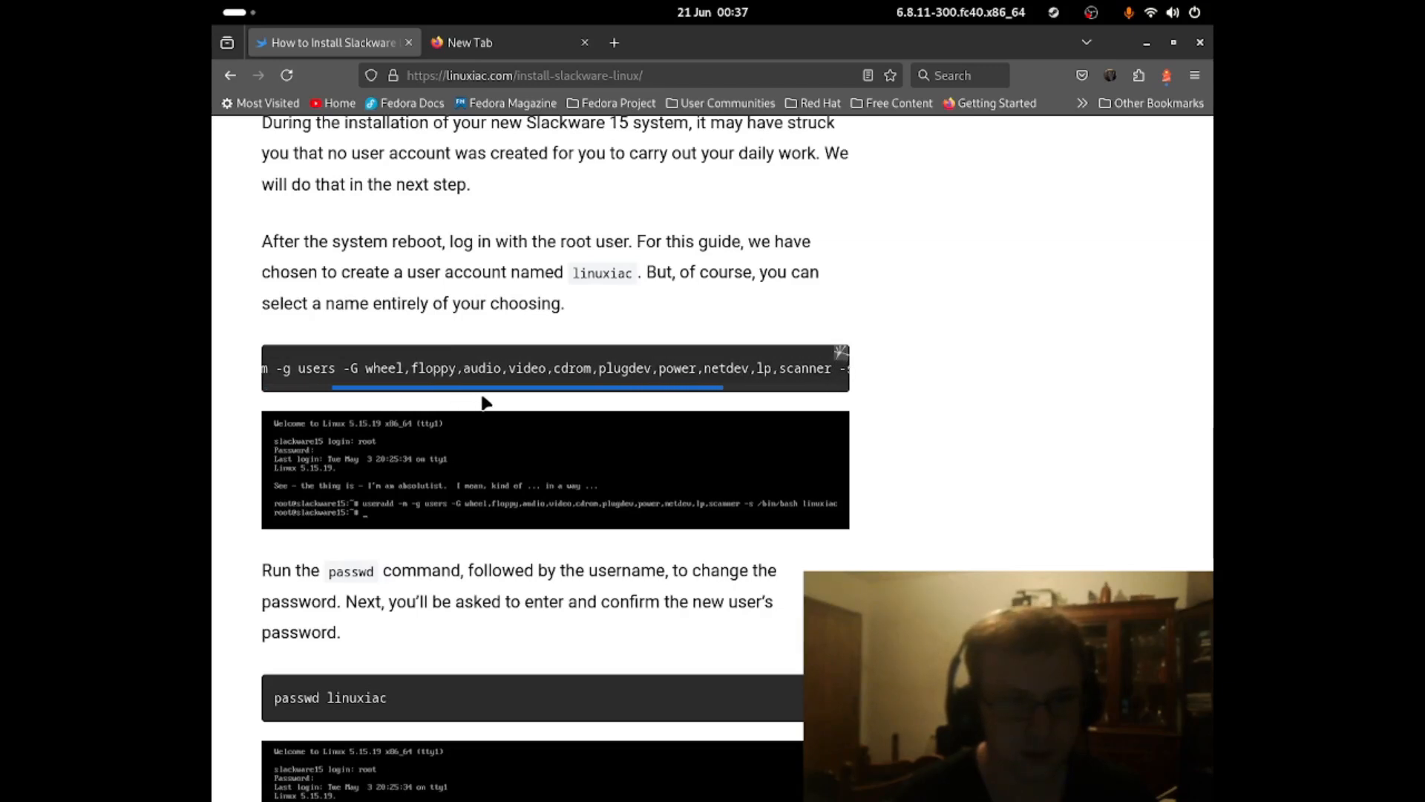
pyautogui.hscroll(5, 518, 406)
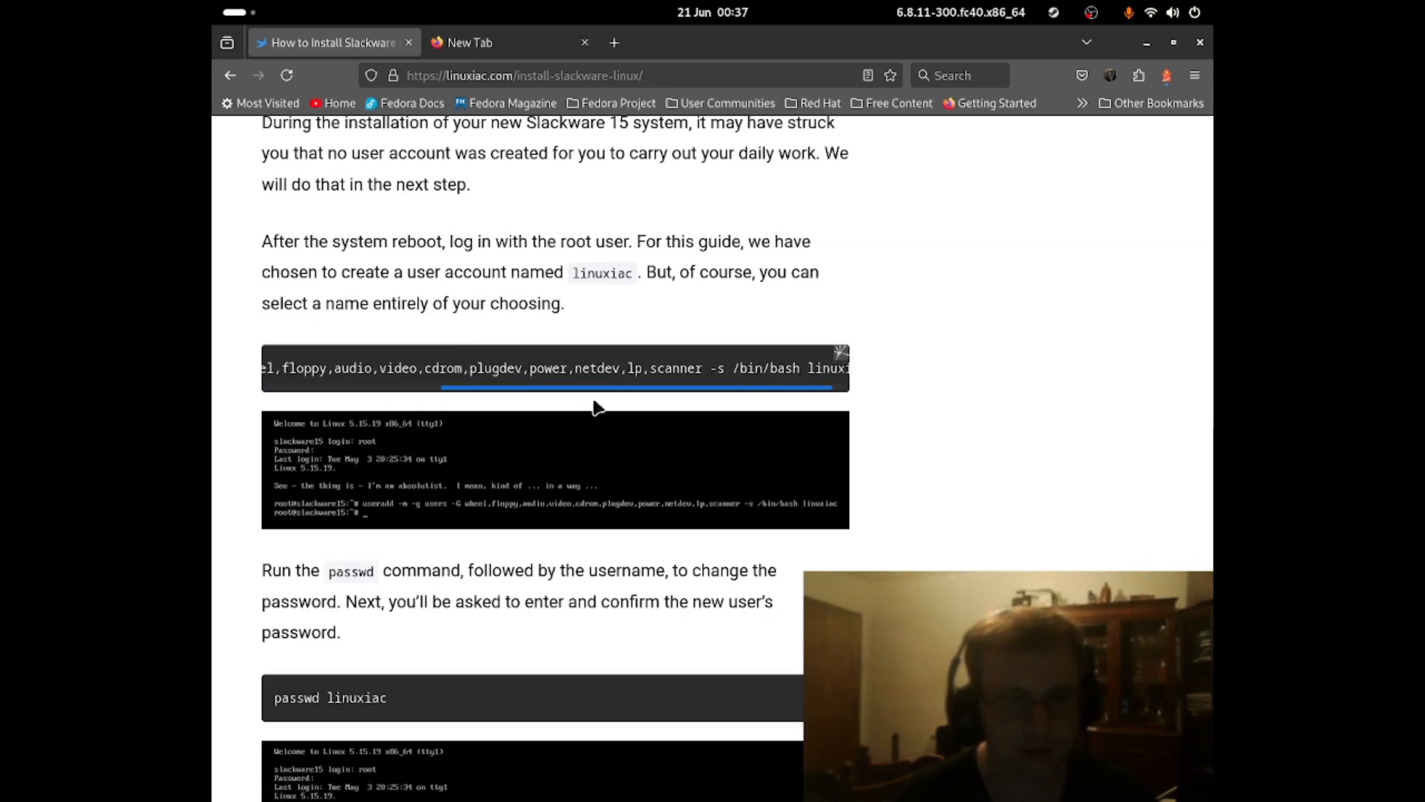
pyautogui.hscroll(-10, 586, 401)
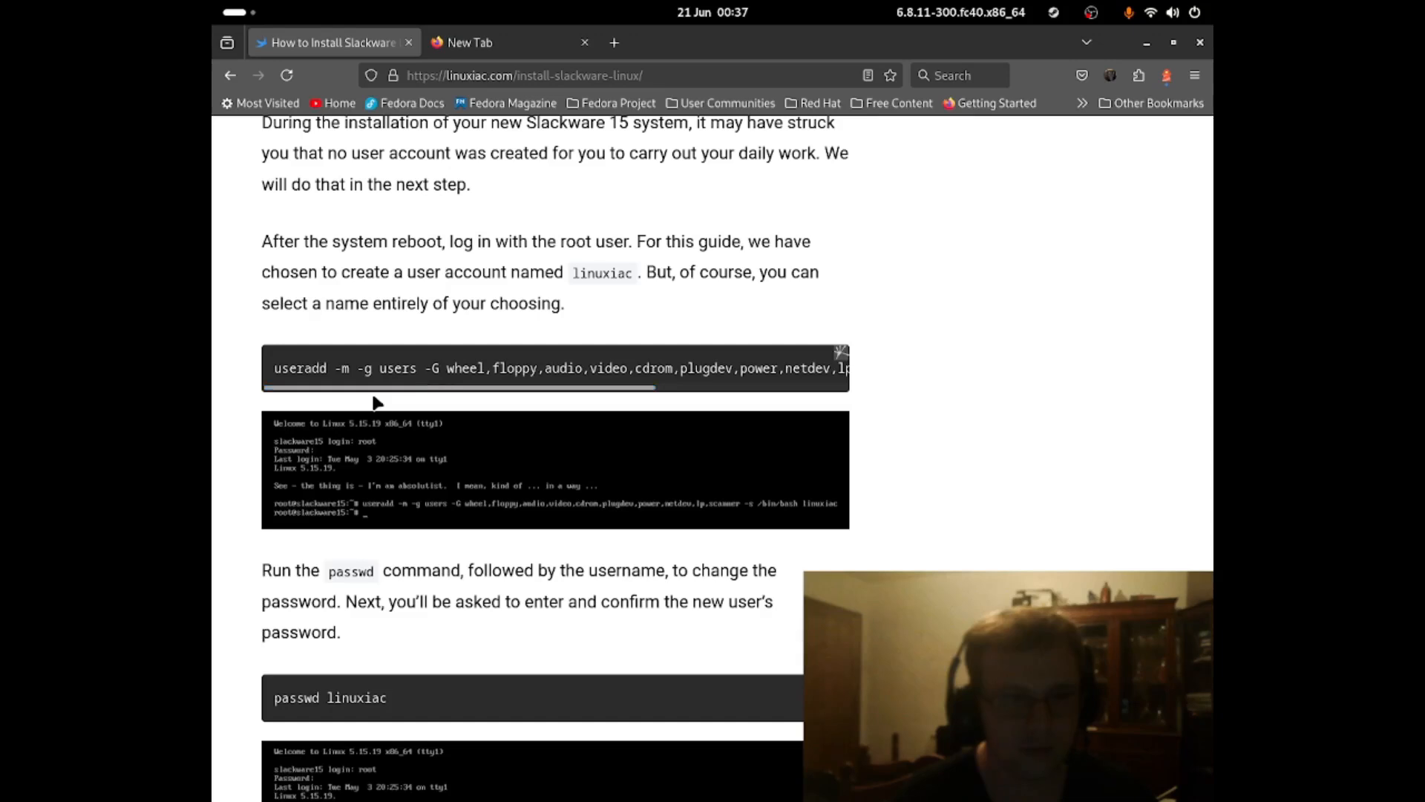
# - Tile the linuxiac.com guide beside the SlackwareLinux virtual machine window, showing Step 19: Creating Regular User
pyautogui.moveTo(989, 52); pyautogui.dragTo(212, 264)
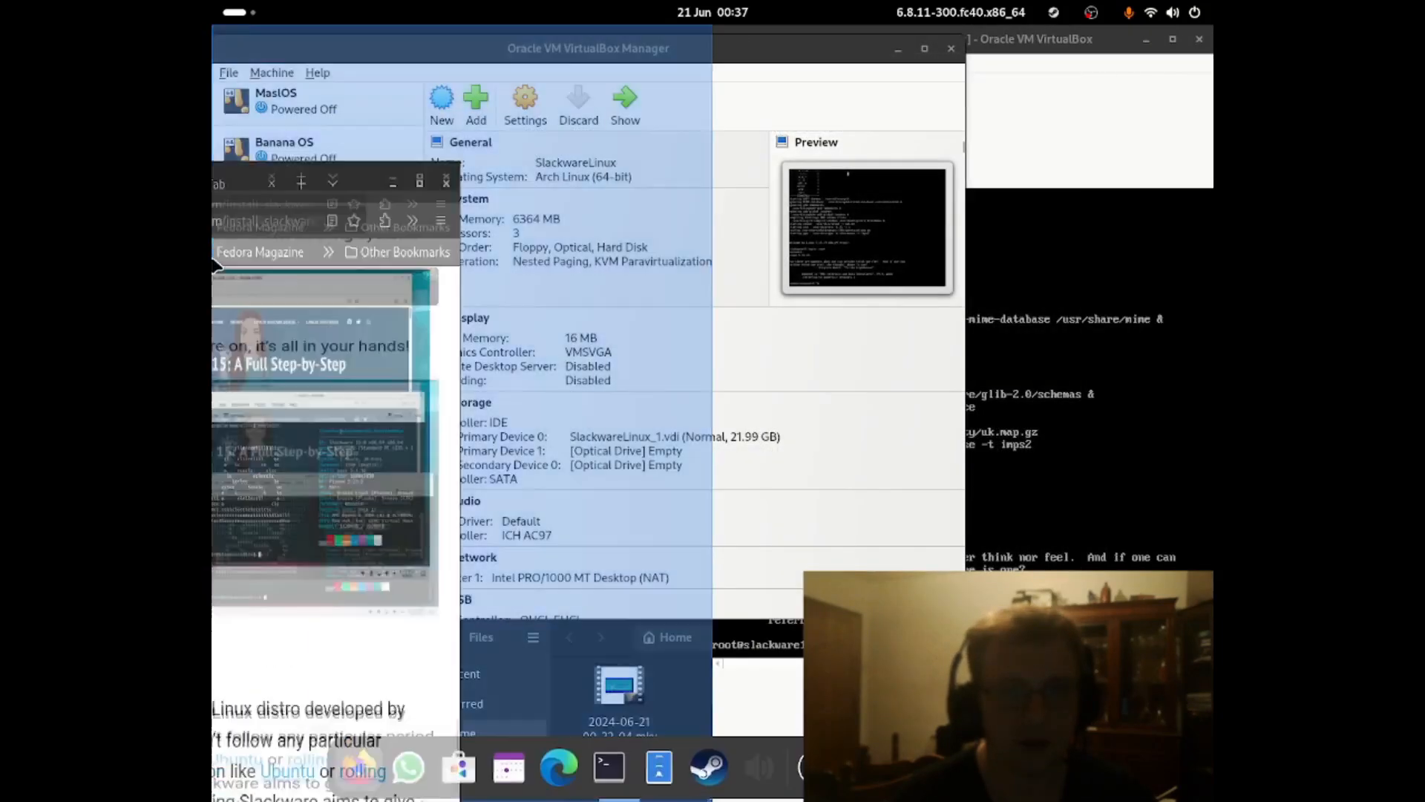
pyautogui.scroll(-4, 418, 448)
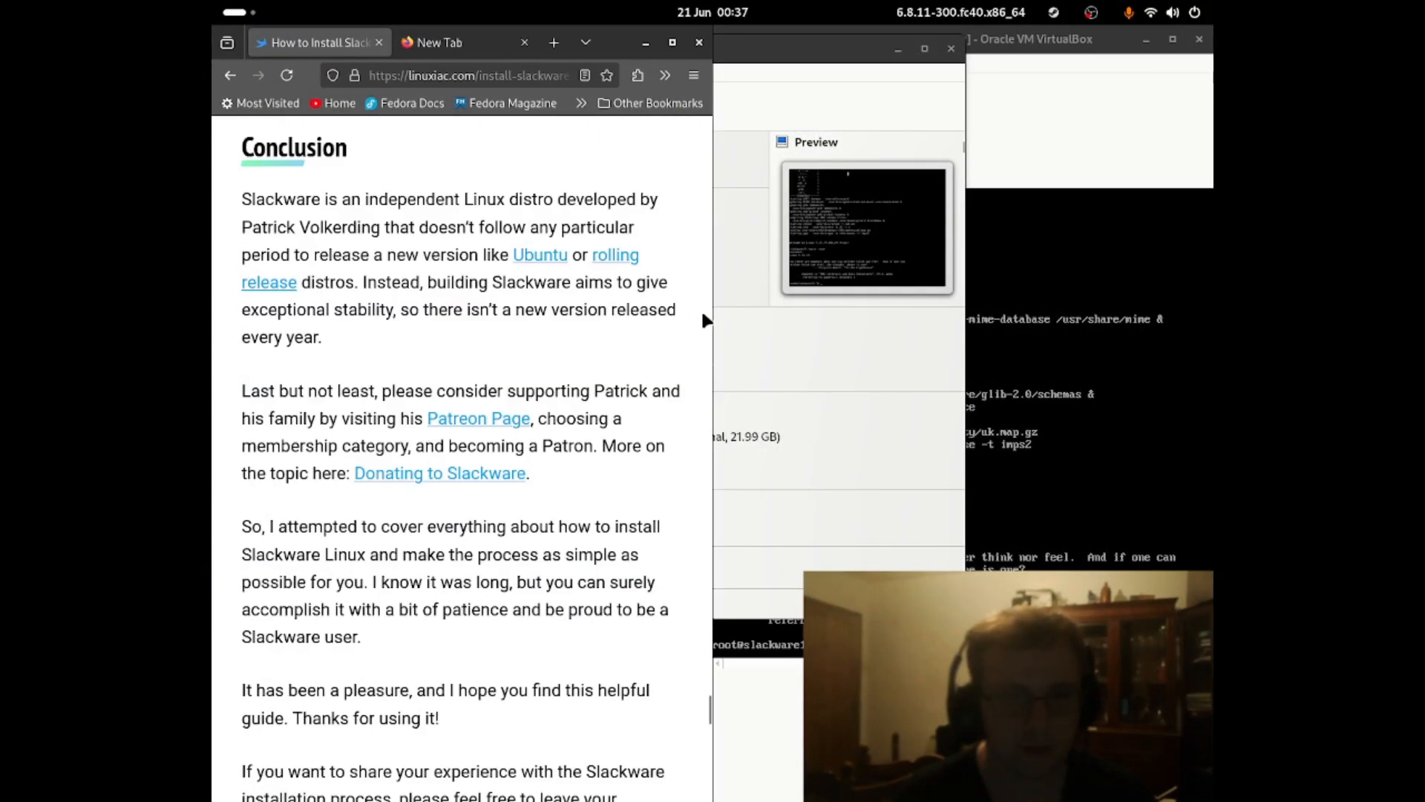
pyautogui.scroll(10, 563, 481)
pyautogui.scroll(20, 446, 490)
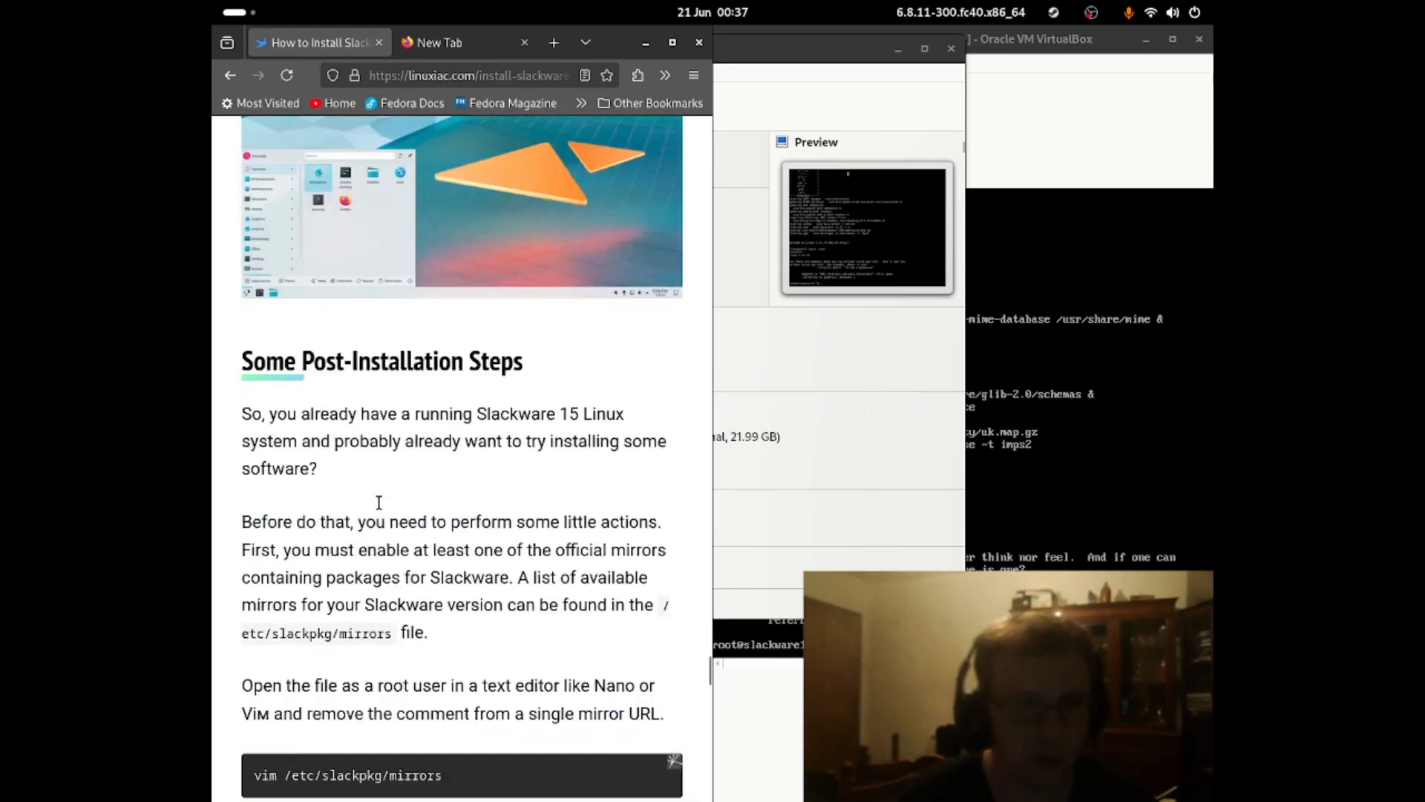
pyautogui.scroll(15, 387, 478)
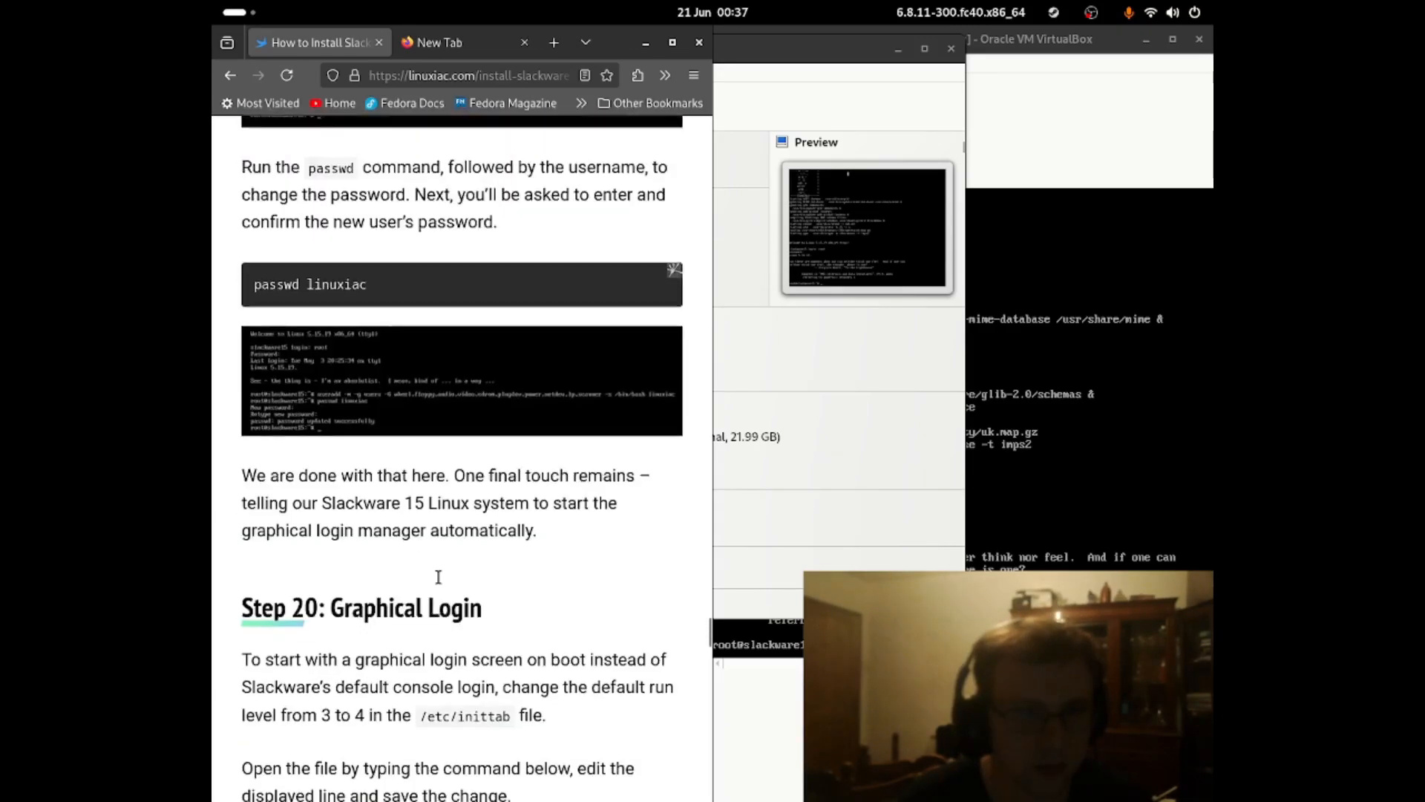
pyautogui.scroll(-4, 432, 553)
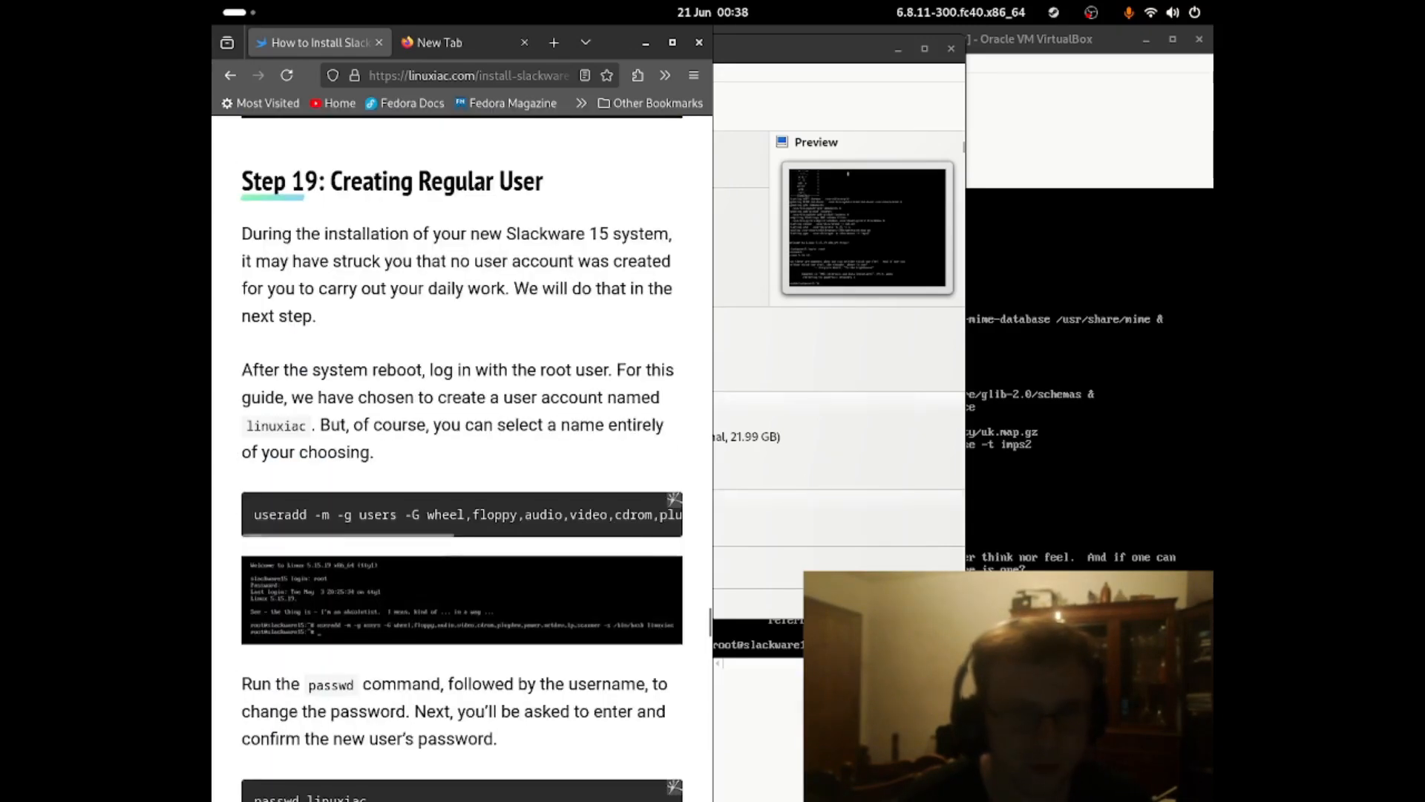
pyautogui.click(1102, 132)
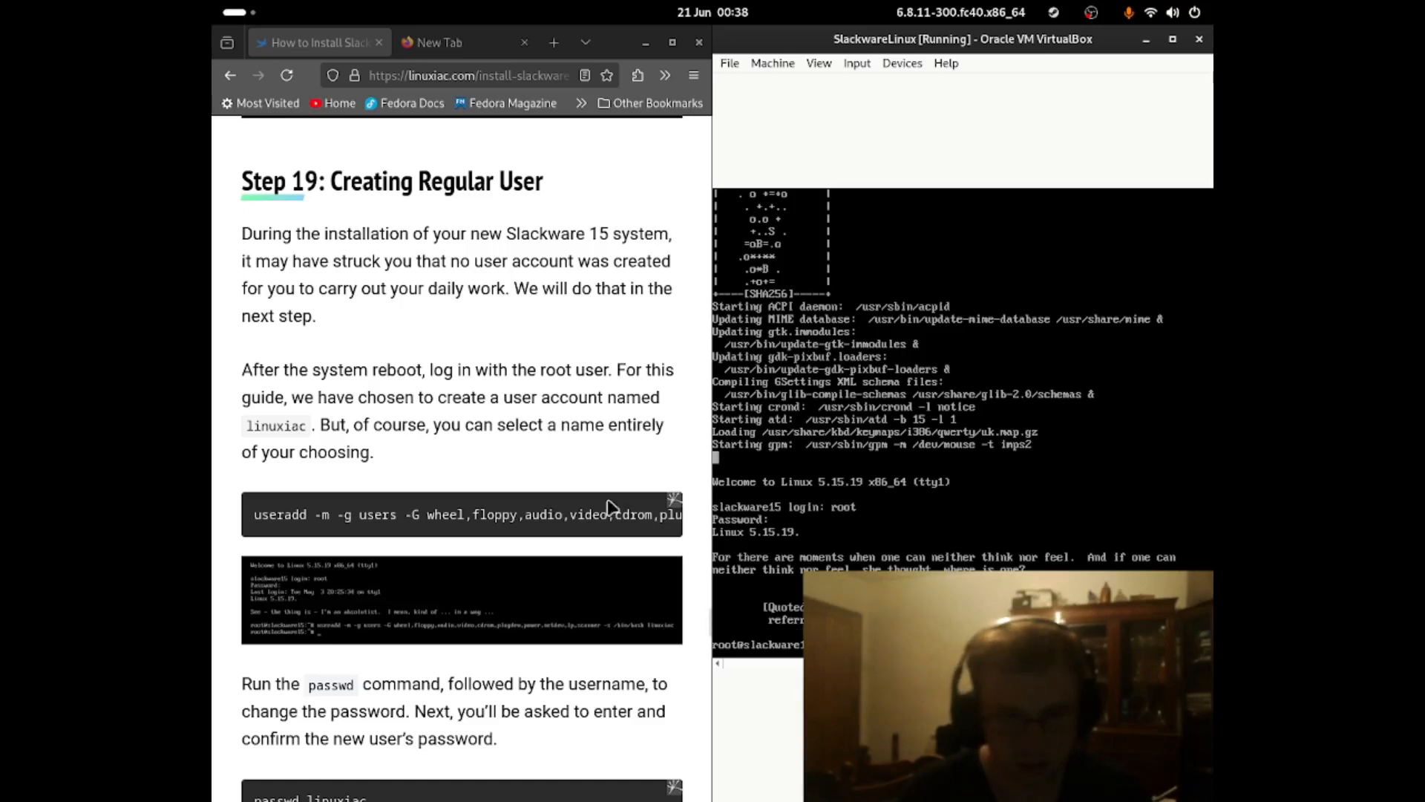
# - Give the virtual machine window more width and enter useradd -m -g users -G wheel,floppy,audio,video,cdrom,plugdev,netdev,lp,scanner at the root prompt
pyautogui.moveTo(453, 536); pyautogui.dragTo(672, 553)
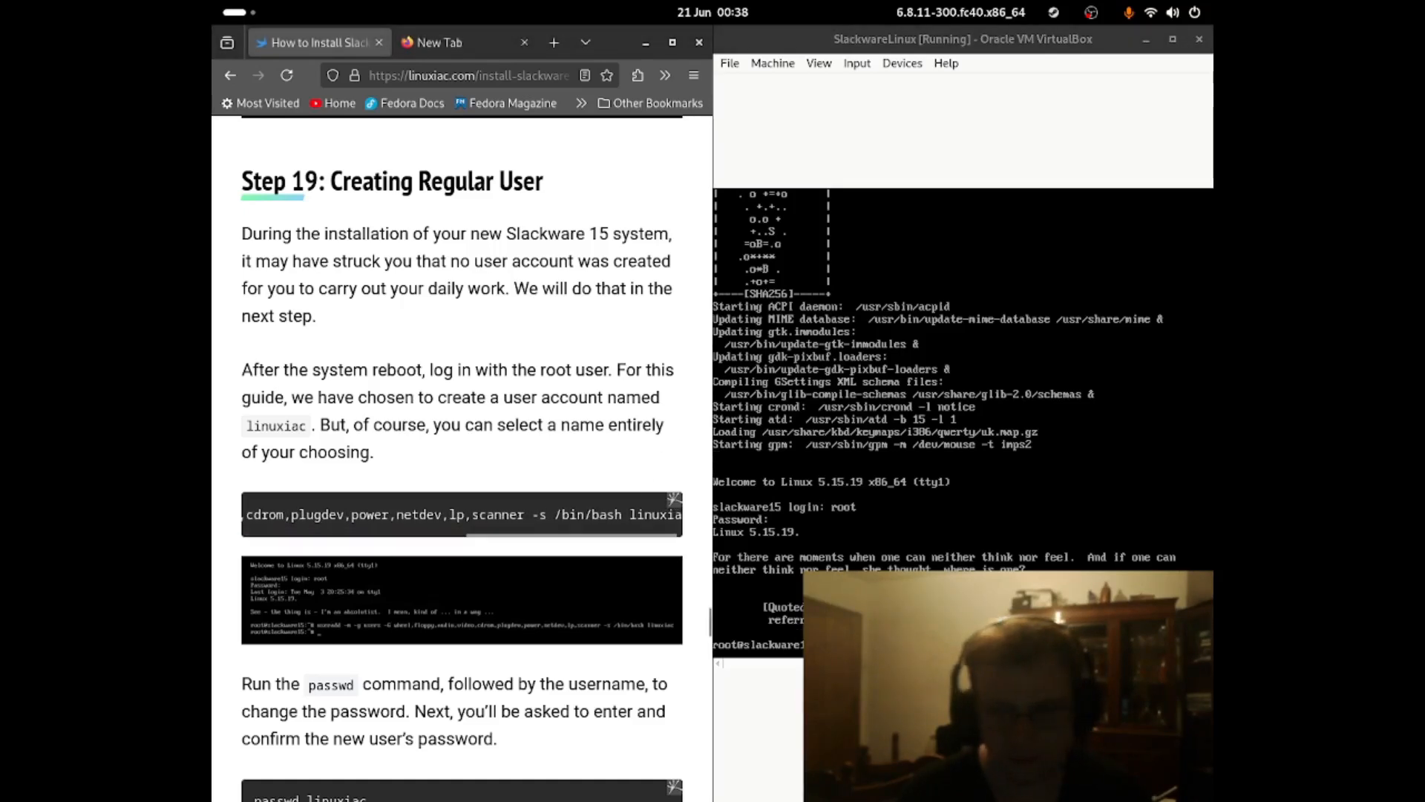
pyautogui.click(772, 605)
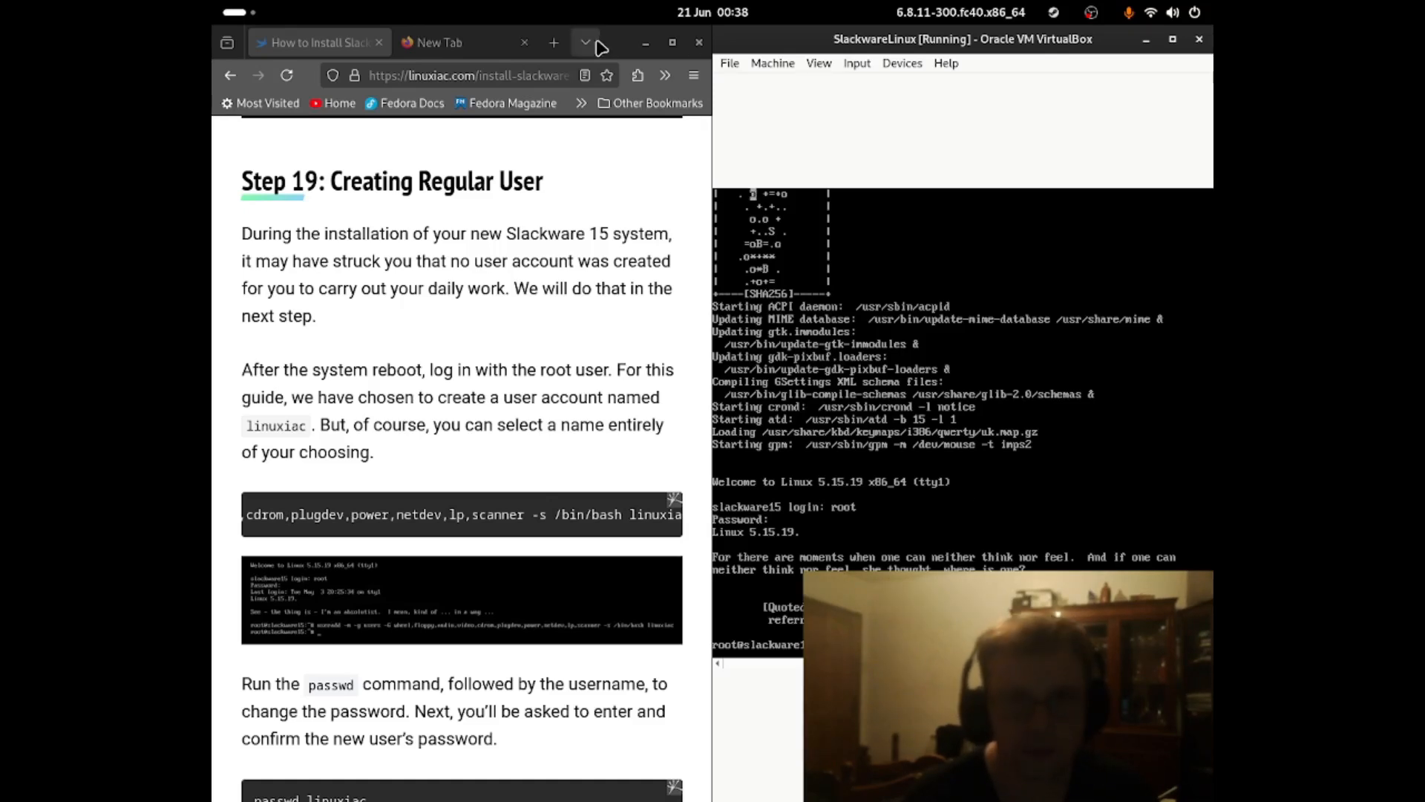
pyautogui.moveTo(712, 104); pyautogui.dragTo(692, 126)
pyautogui.scroll(2, 590, 225)
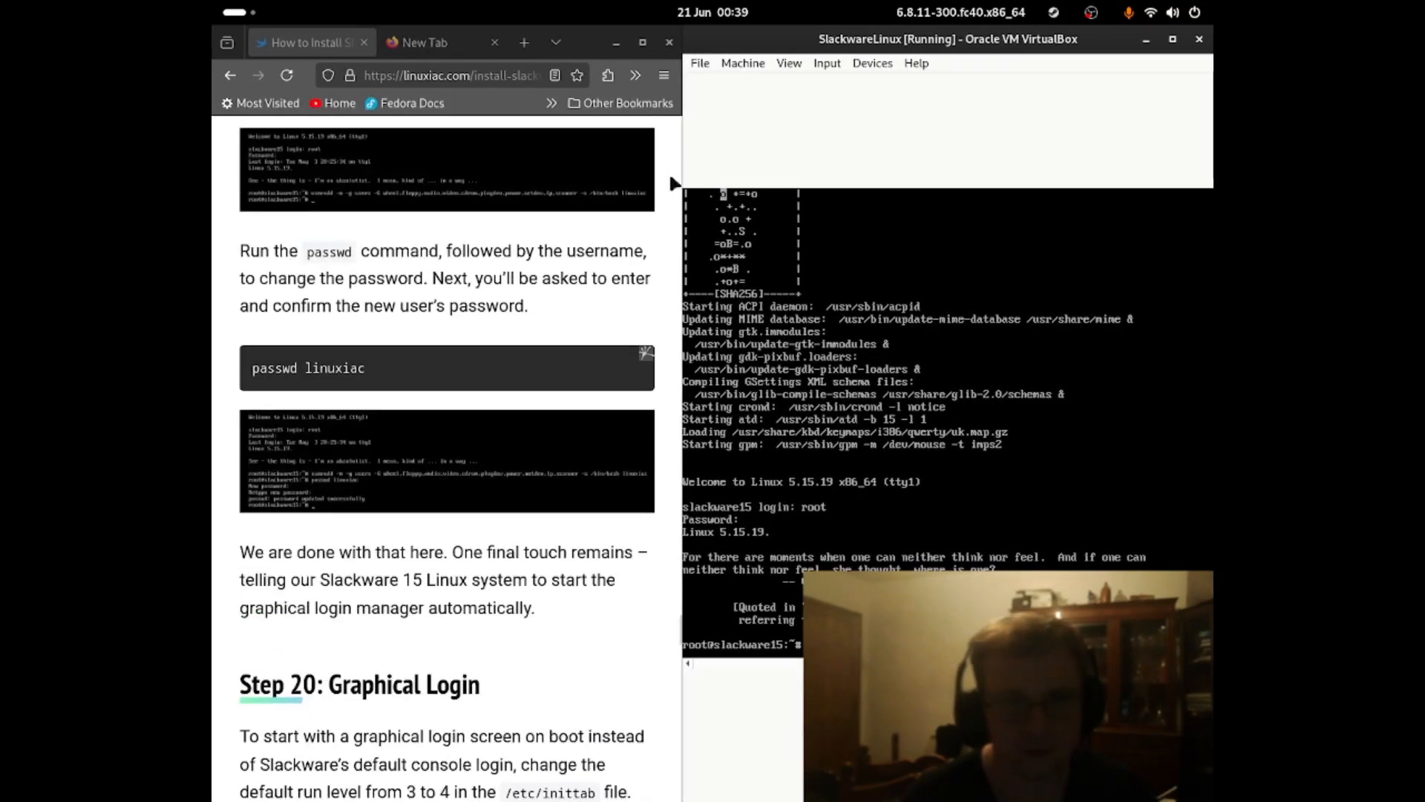
pyautogui.moveTo(681, 184); pyautogui.dragTo(617, 185)
pyautogui.scroll(10, 462, 412)
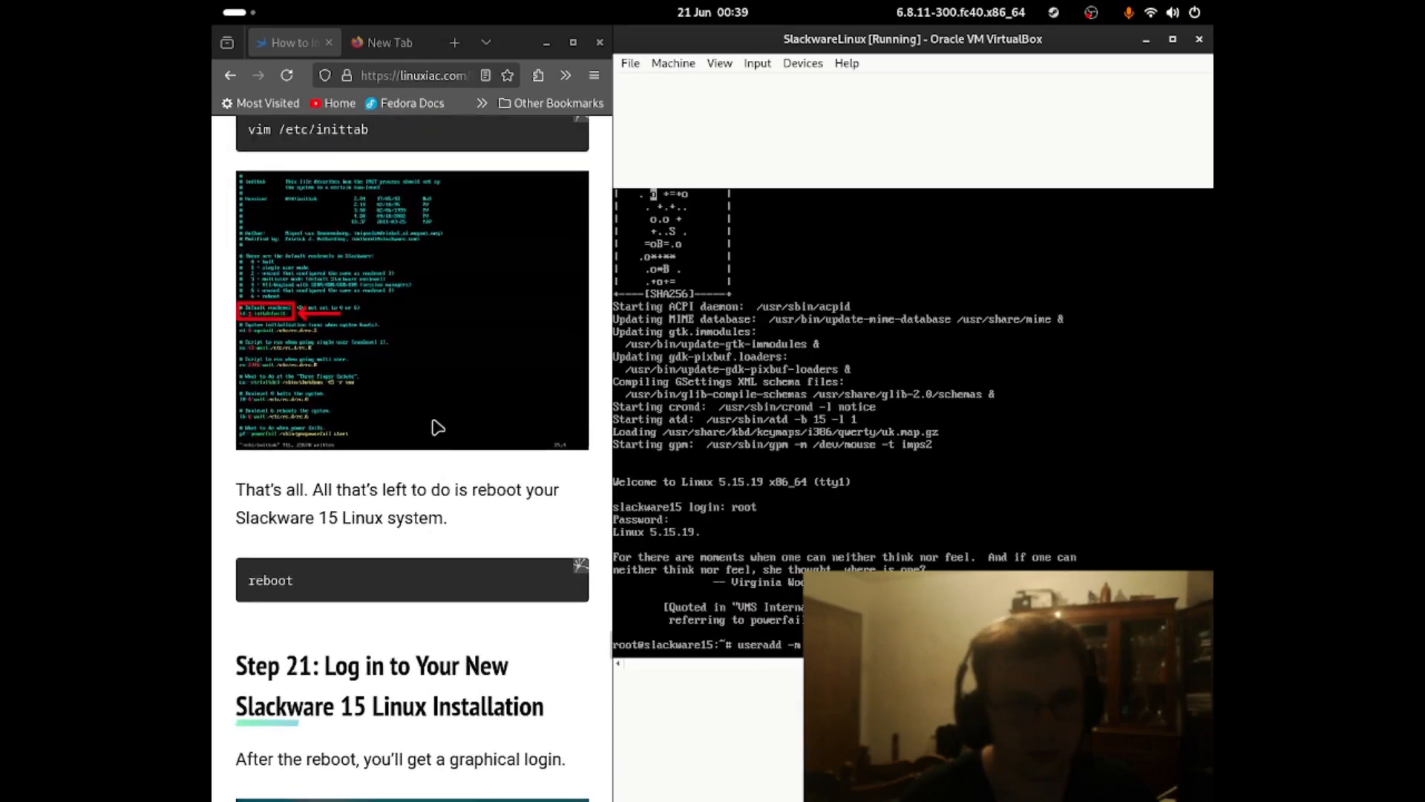
pyautogui.scroll(6, 426, 508)
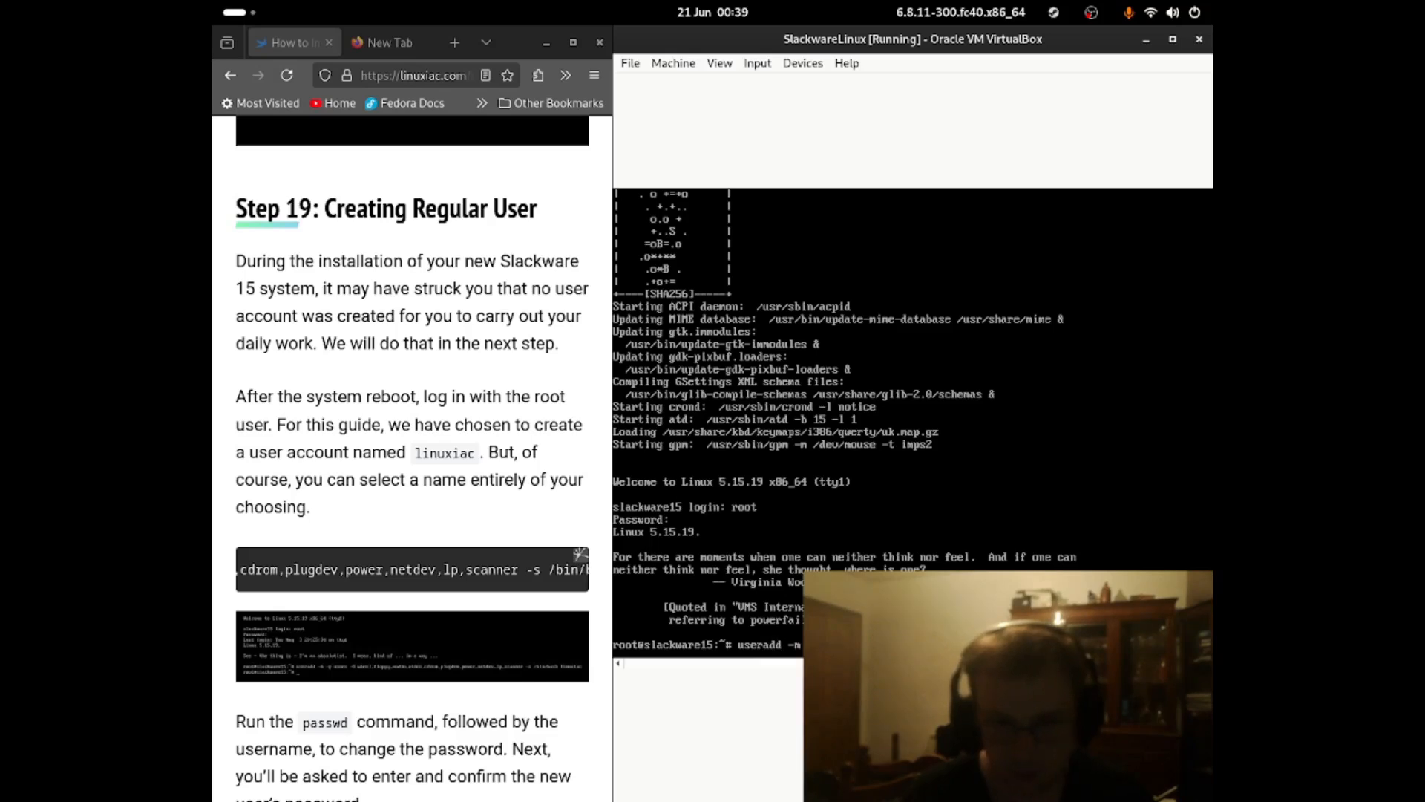
pyautogui.hscroll(2, 913, 663)
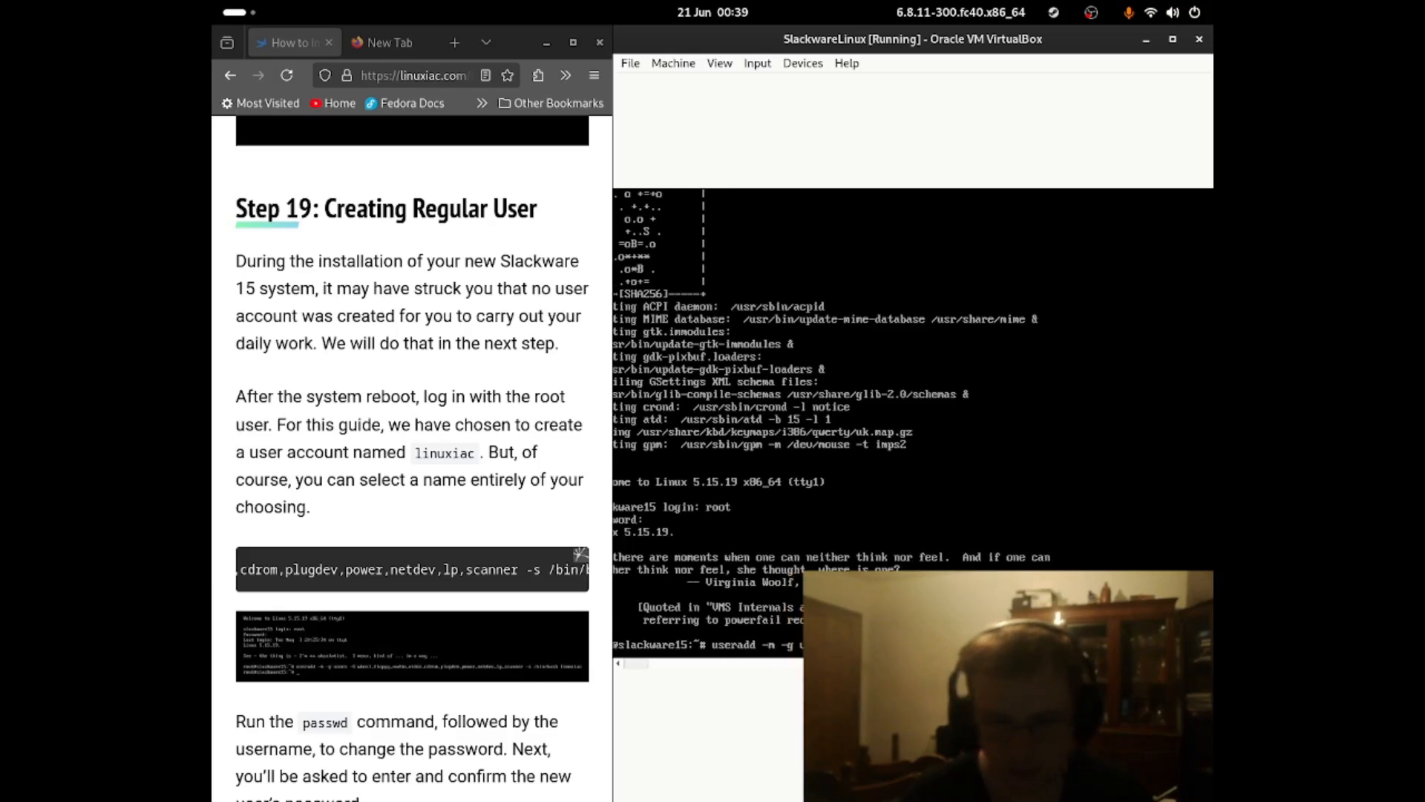
pyautogui.scroll(-1, 742, 424)
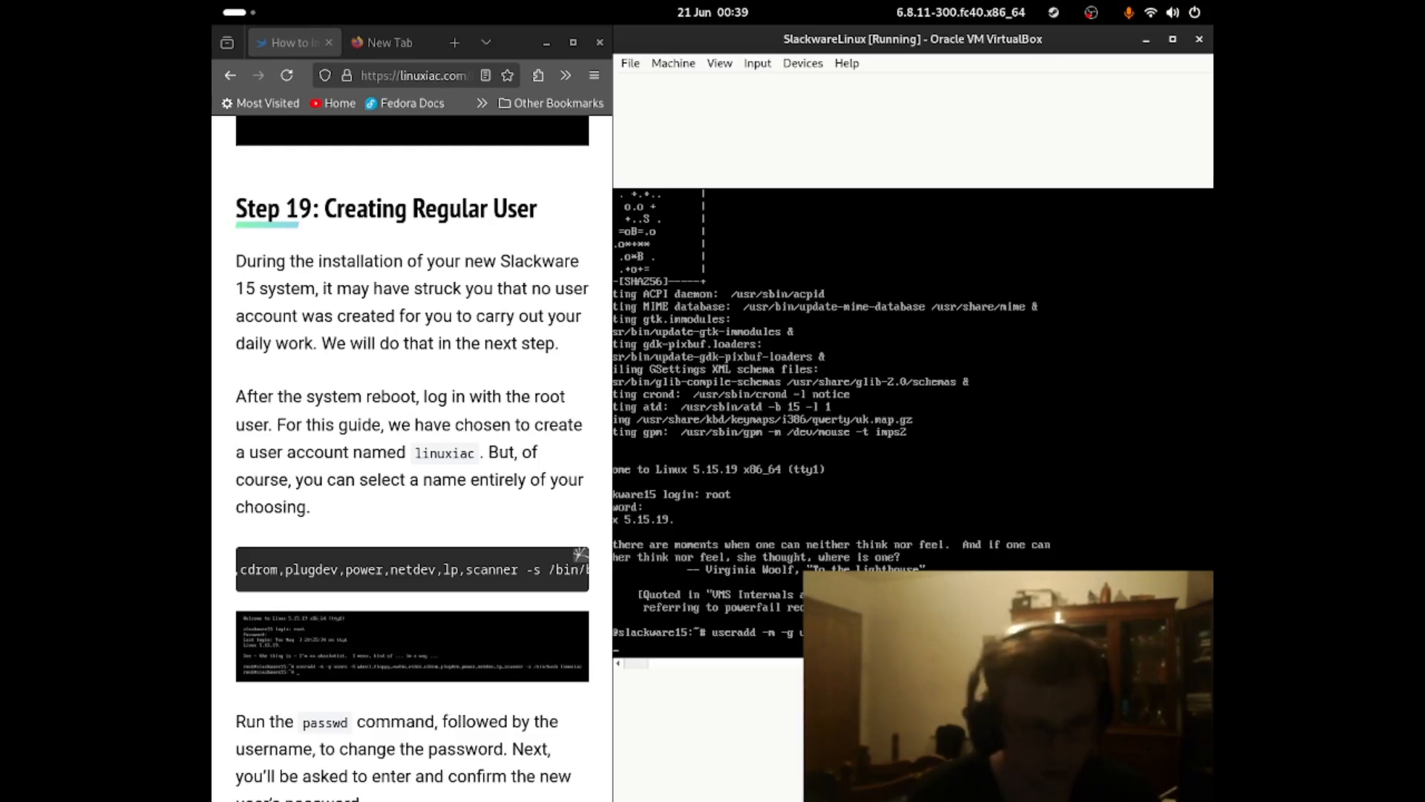
# - Widen the virtual machine window further and complete the useradd command's login shell option as -s /bin/bash
pyautogui.write('bin')
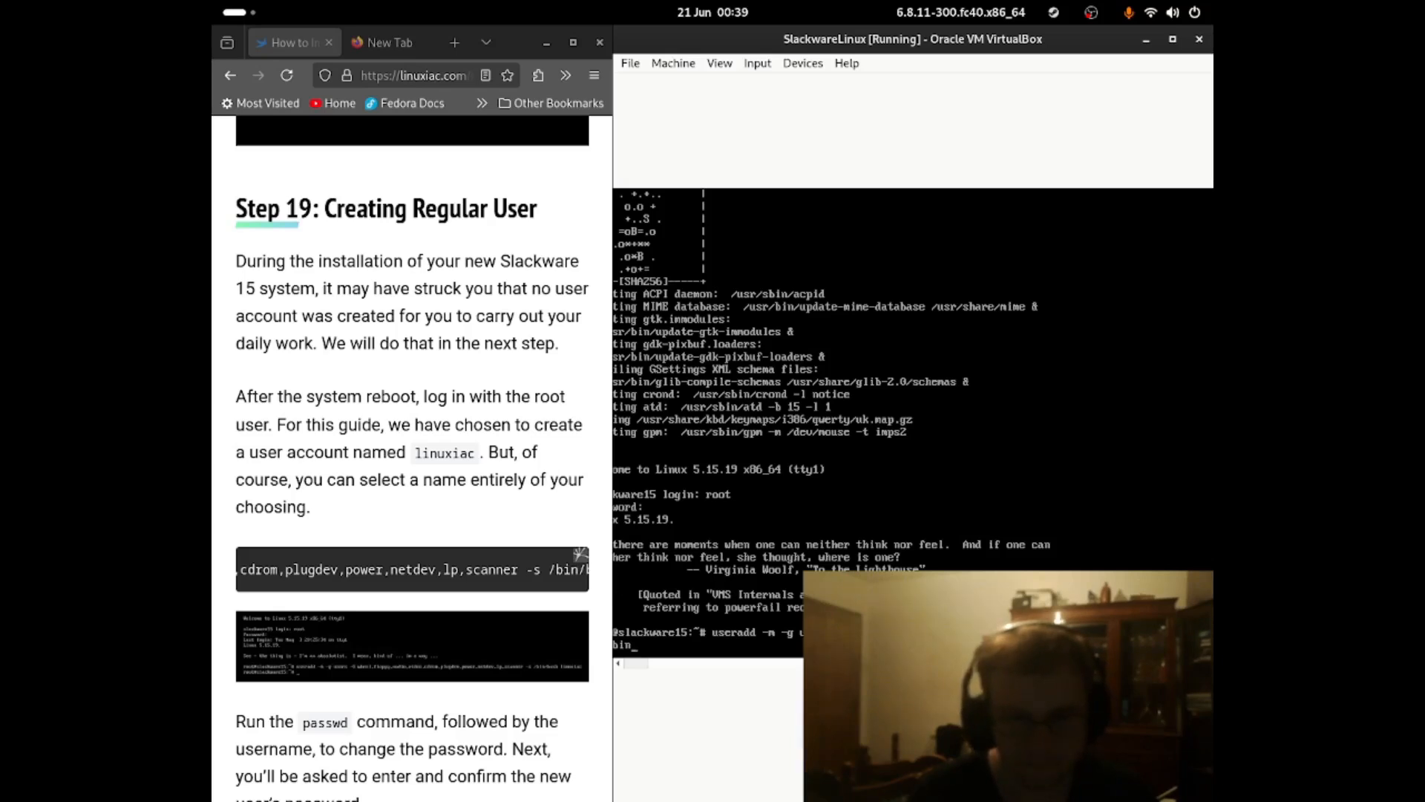
pyautogui.moveTo(488, 568); pyautogui.dragTo(588, 588)
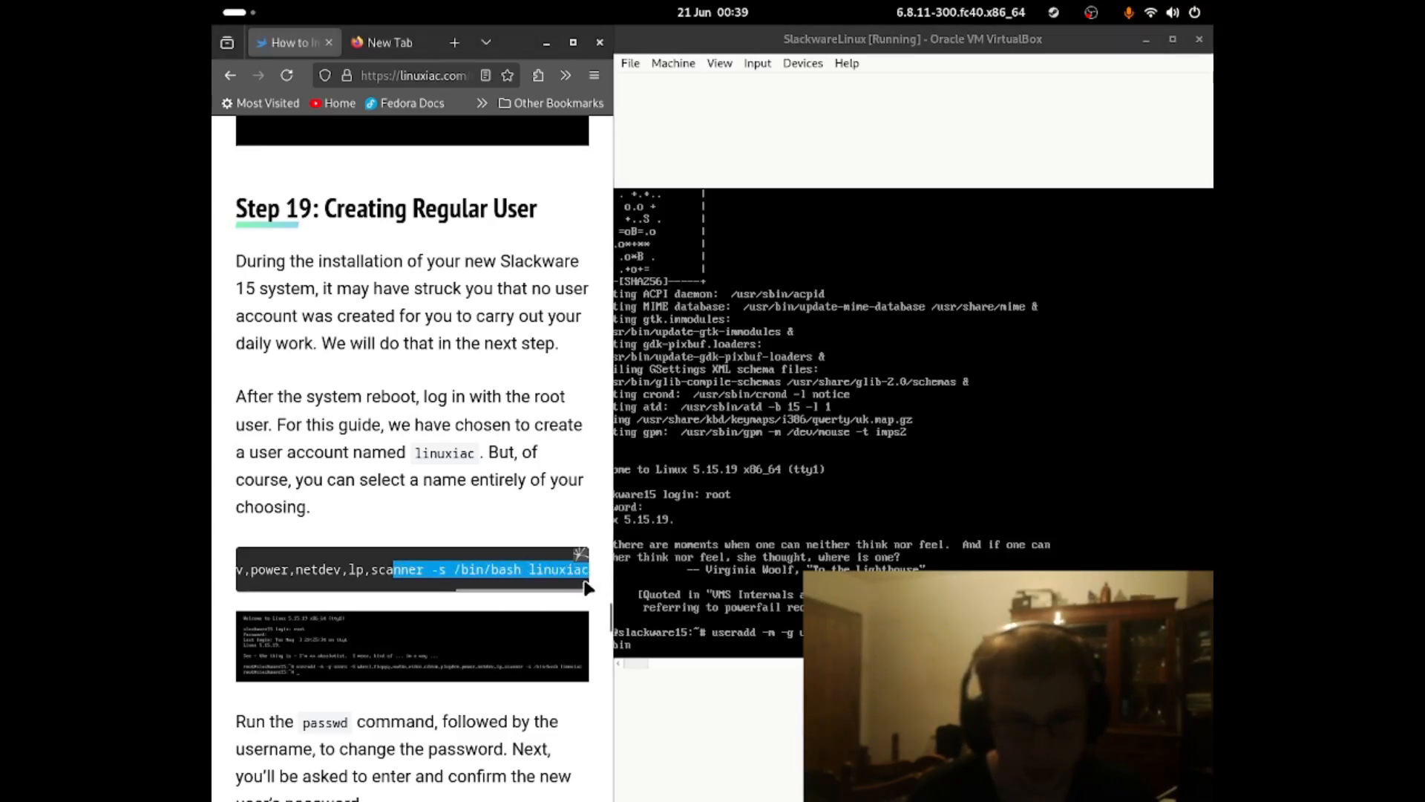
pyautogui.moveTo(611, 377); pyautogui.dragTo(541, 385)
pyautogui.scroll(-4, 419, 520)
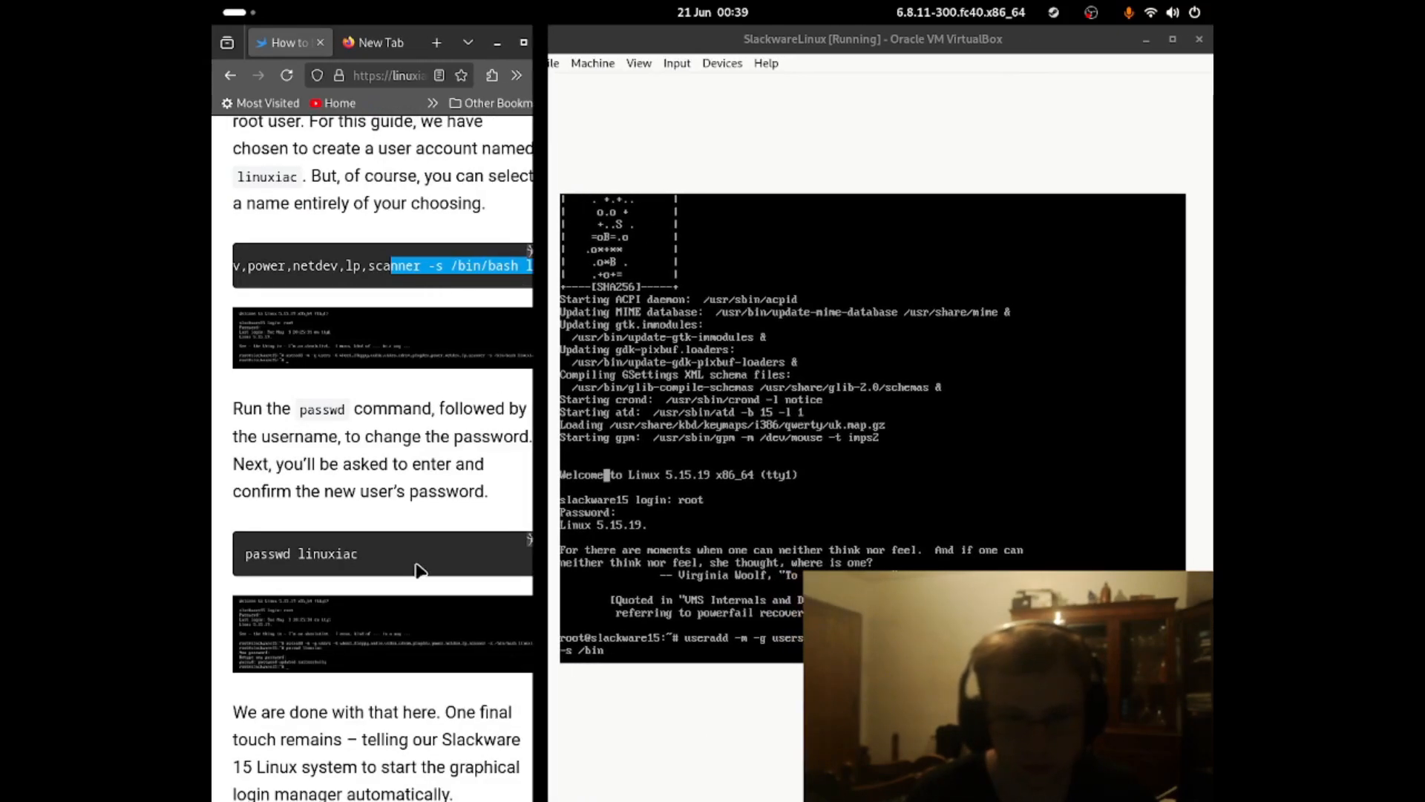
pyautogui.click(401, 475)
pyautogui.click(656, 275)
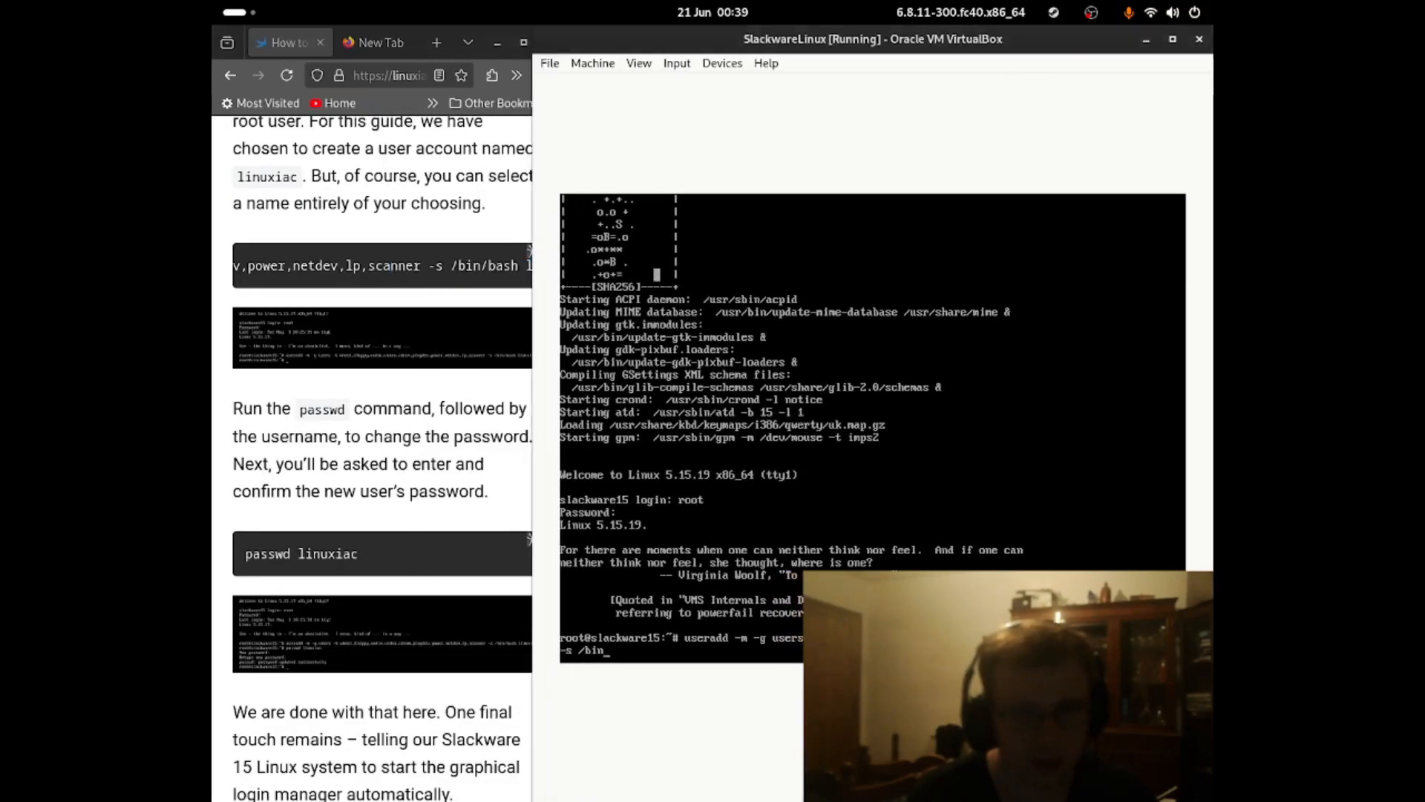
pyautogui.write('/b')
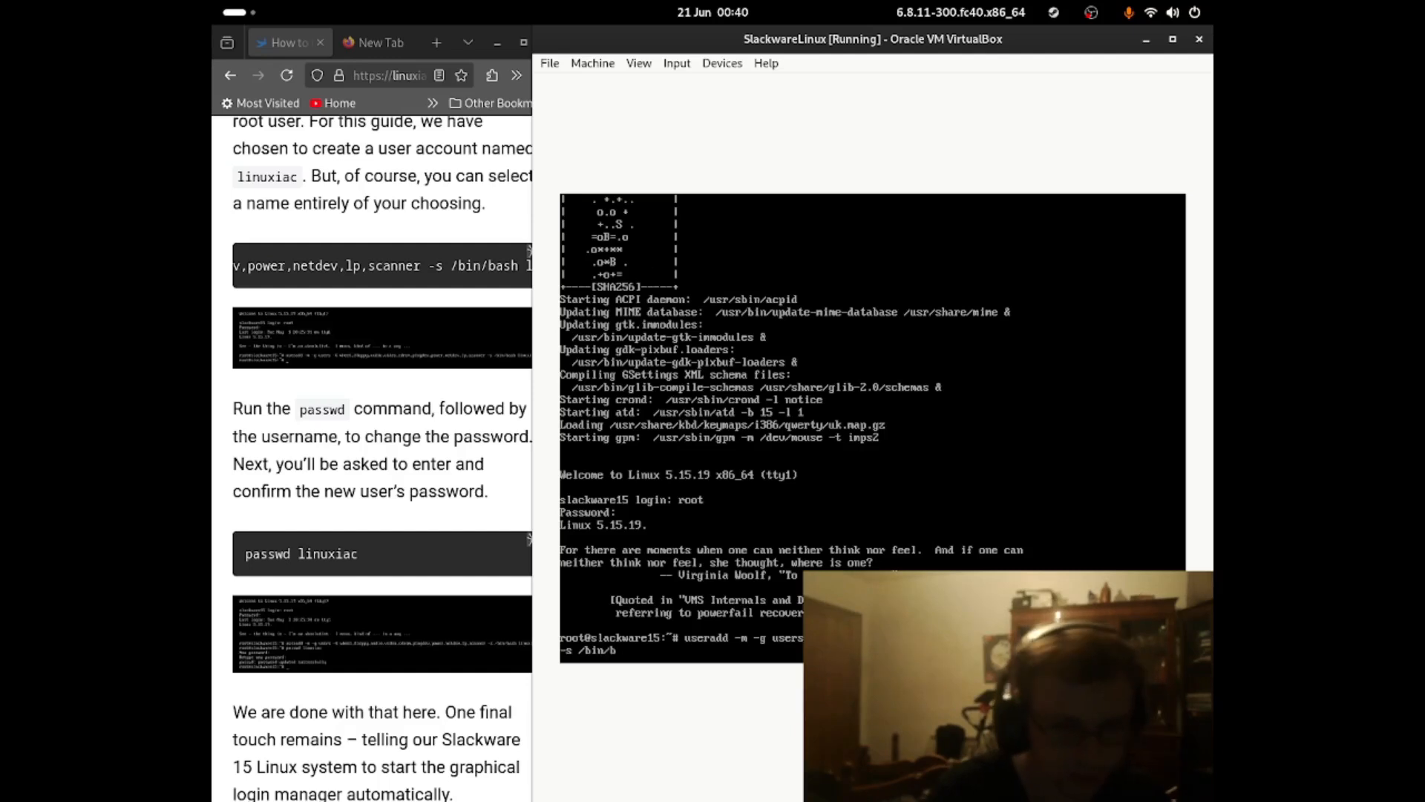
pyautogui.write('ash')
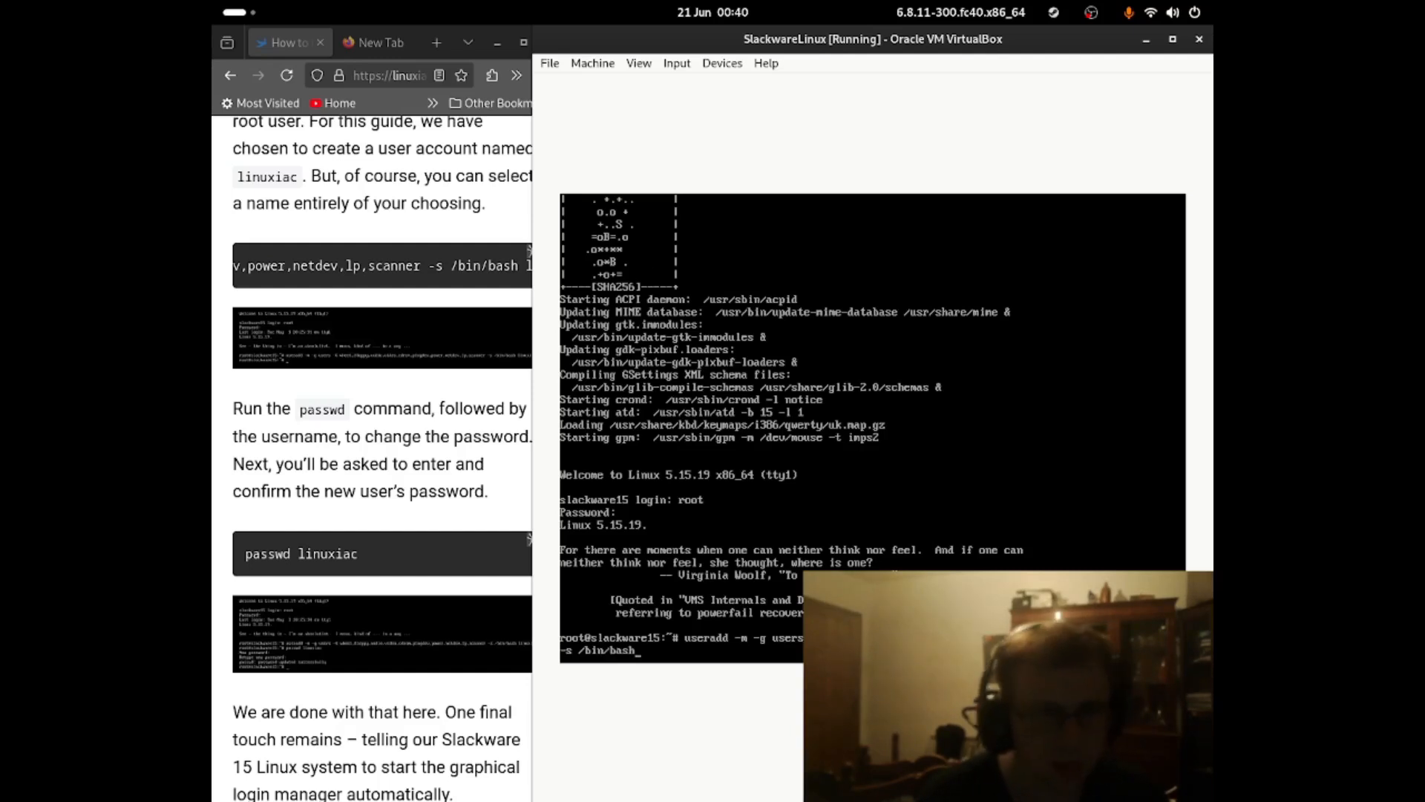
# - Check the end of the guide's useradd command, append the new user's login name to the command and run it
pyautogui.moveTo(405, 266); pyautogui.dragTo(520, 259)
pyautogui.click(496, 268)
pyautogui.click(714, 599)
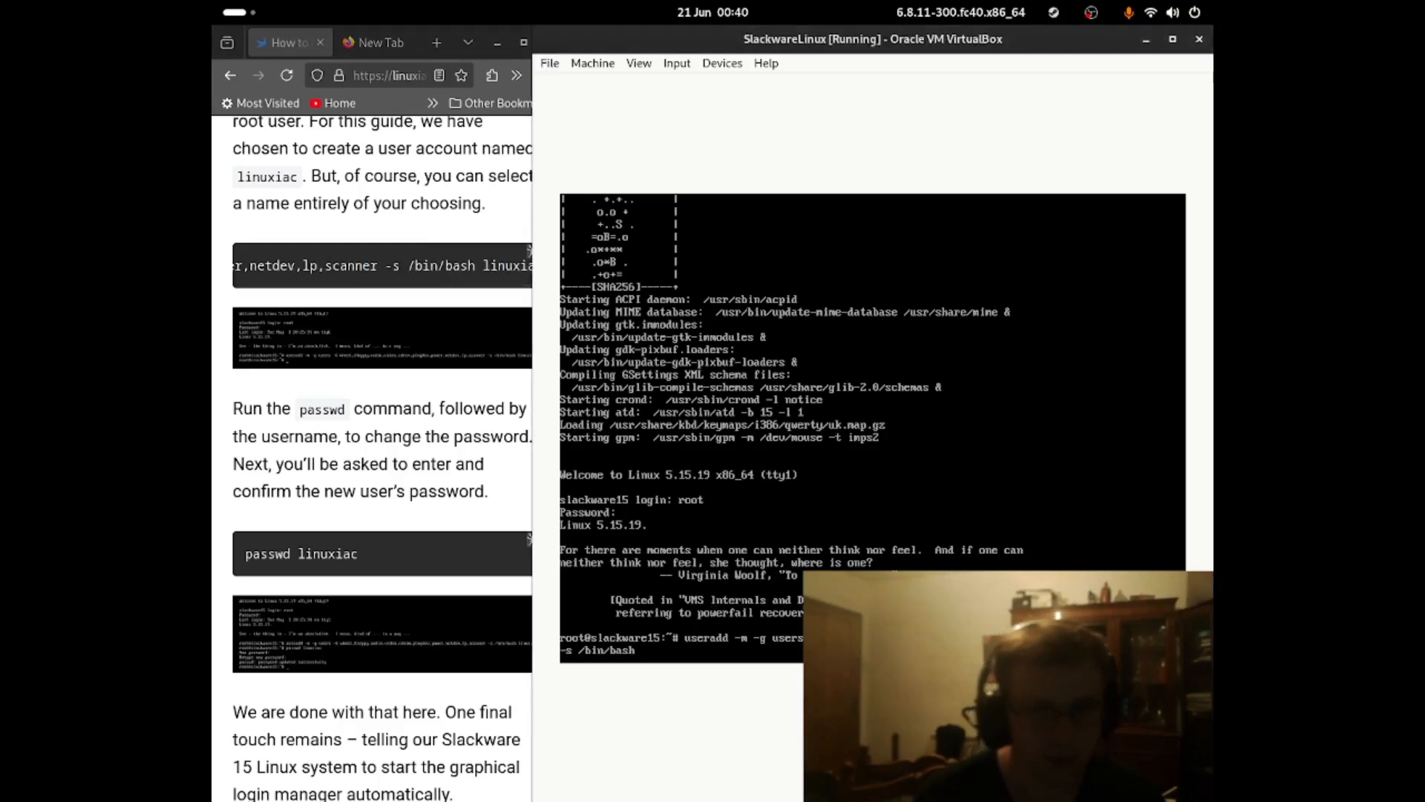
pyautogui.write('l')
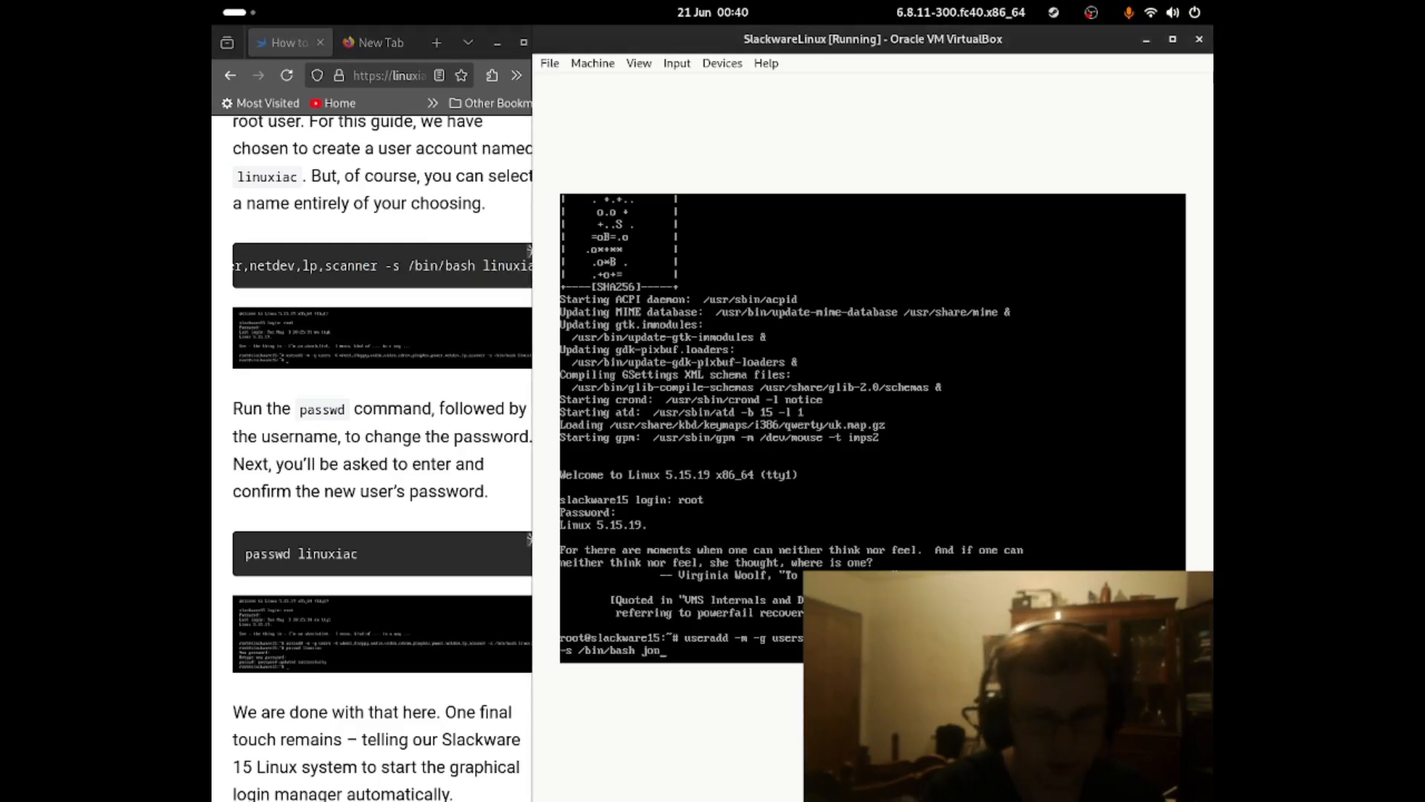
pyautogui.write('on')
pyautogui.press('Return')
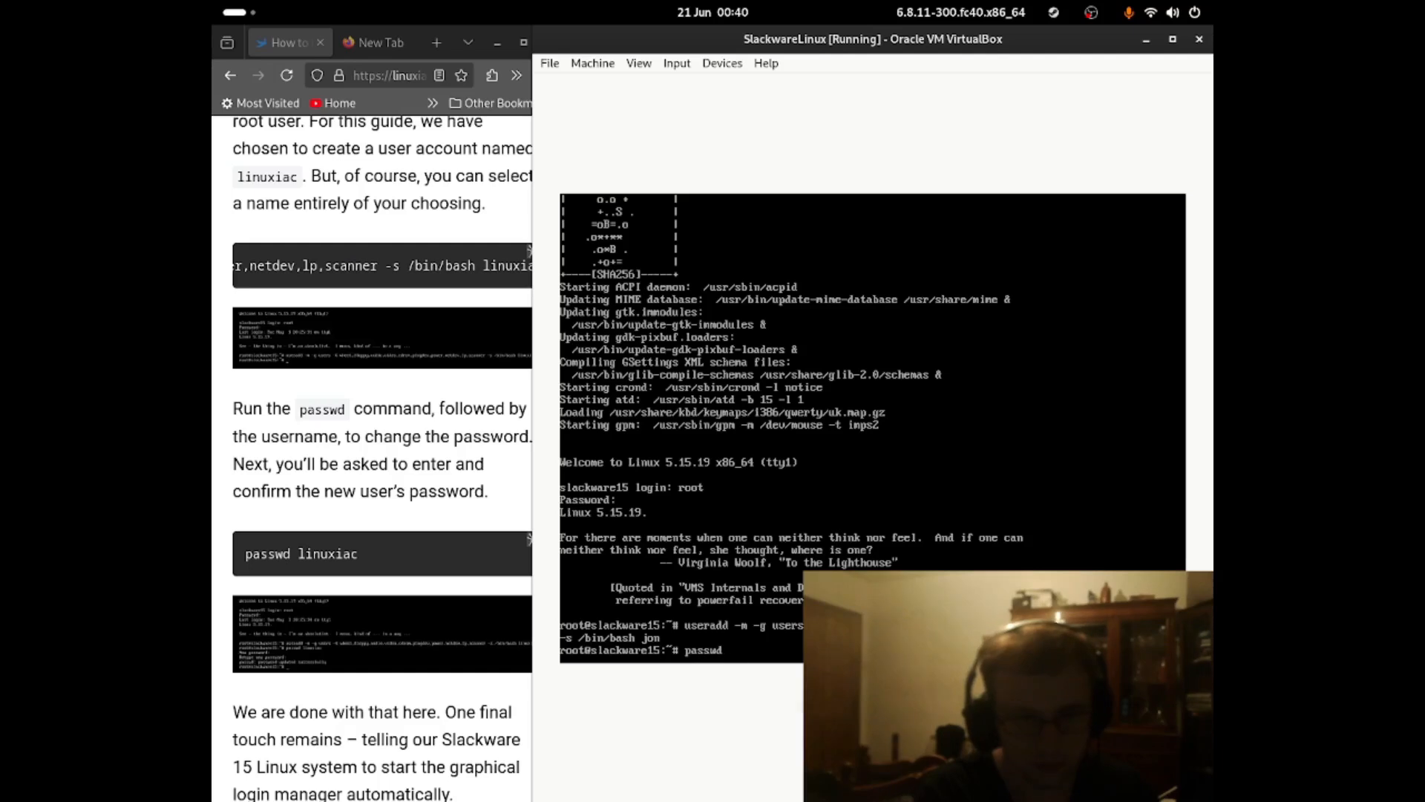
# - Run passwd for the new user account, then enter and retype the account password
pyautogui.write('passwd jon')
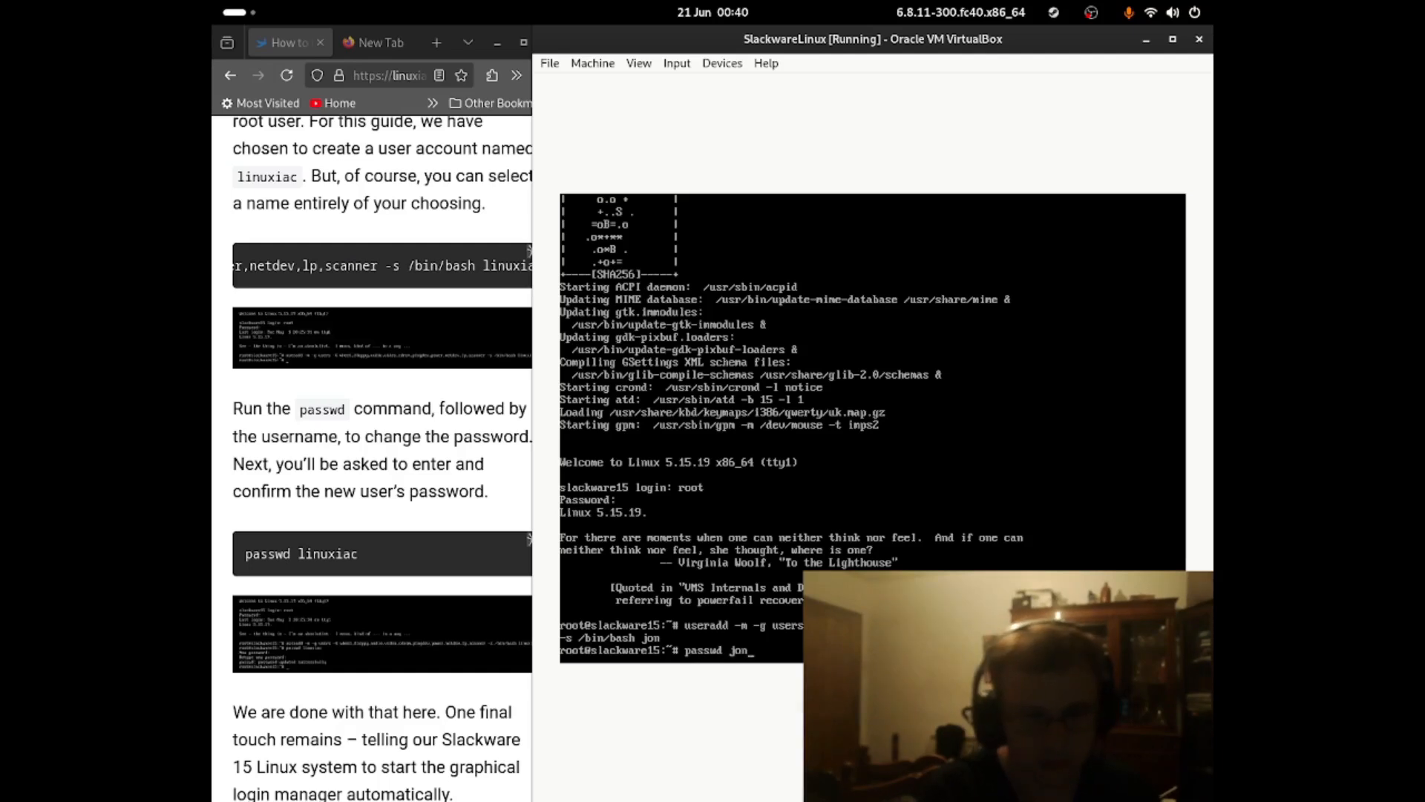
pyautogui.press('Return')
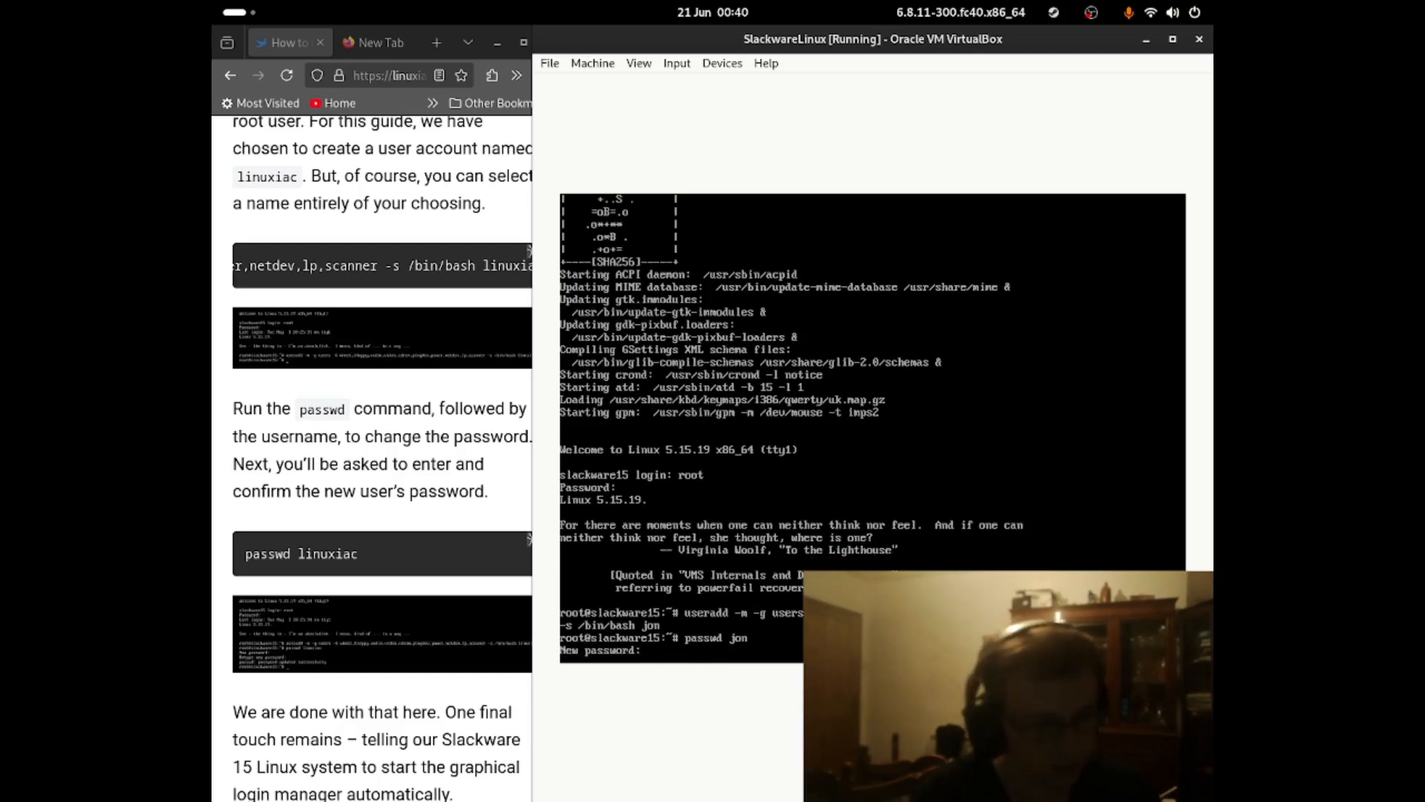
pyautogui.press('Return')
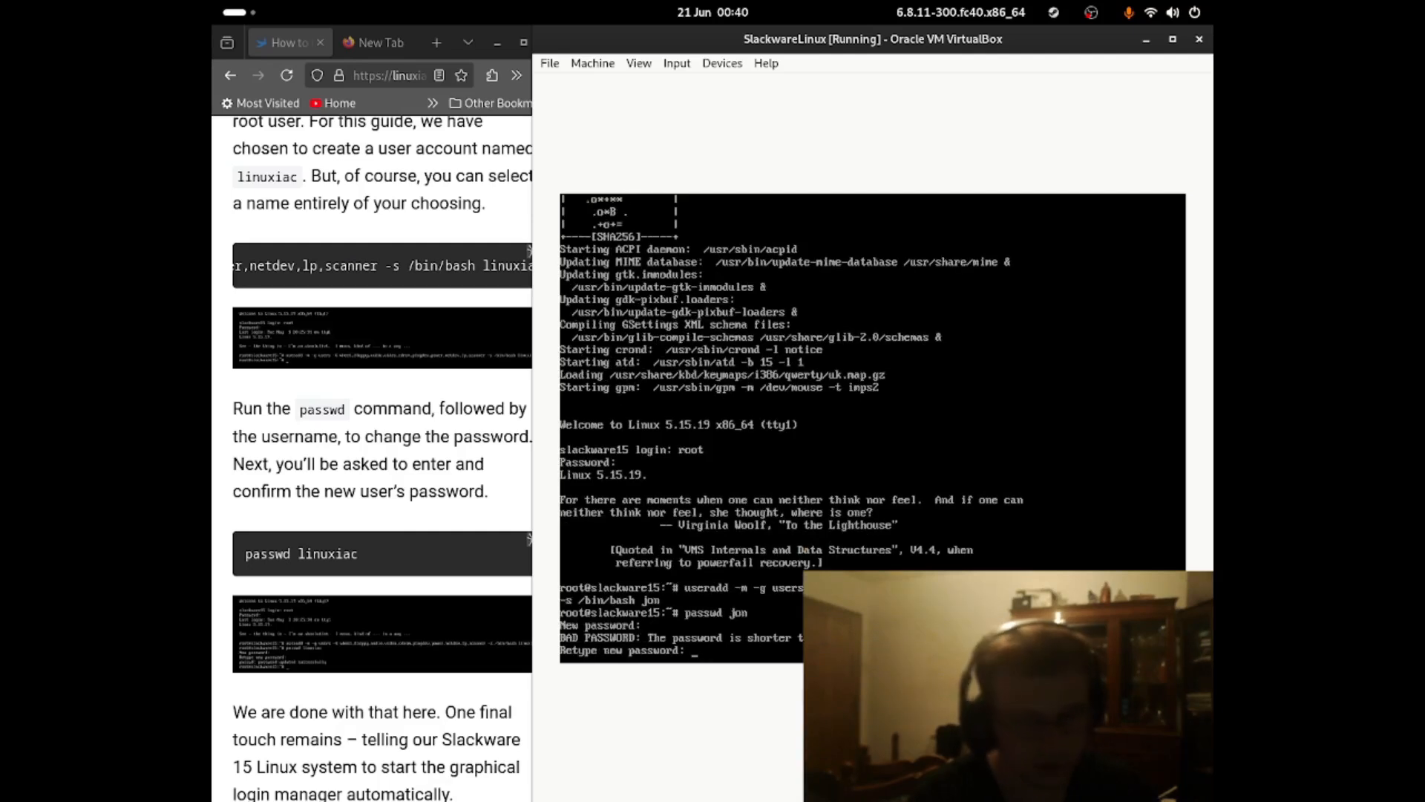
pyautogui.press('Return')
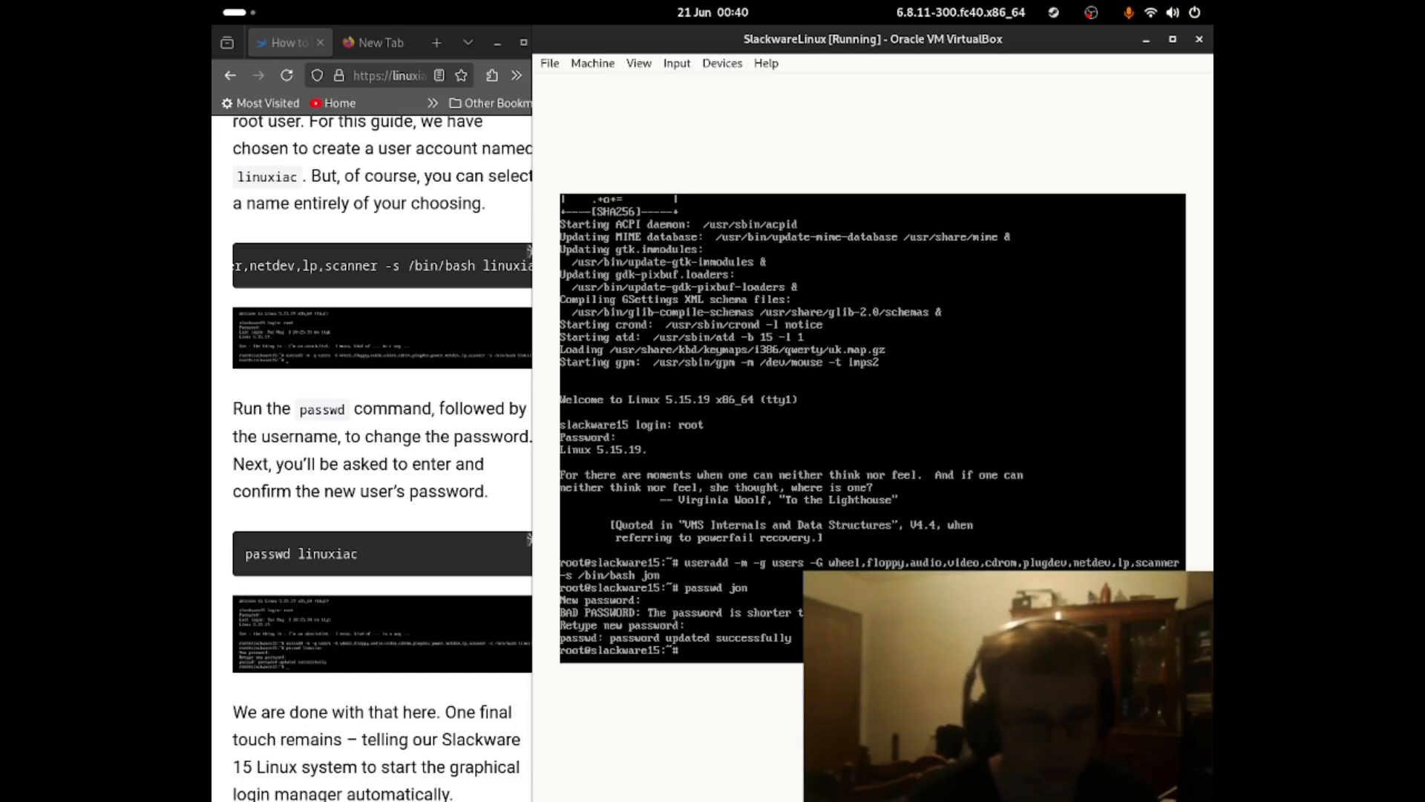
# - Read Step 20: Graphical Login in the guide for the required change to the default run level in /etc/inittab
pyautogui.scroll(-5, 393, 644)
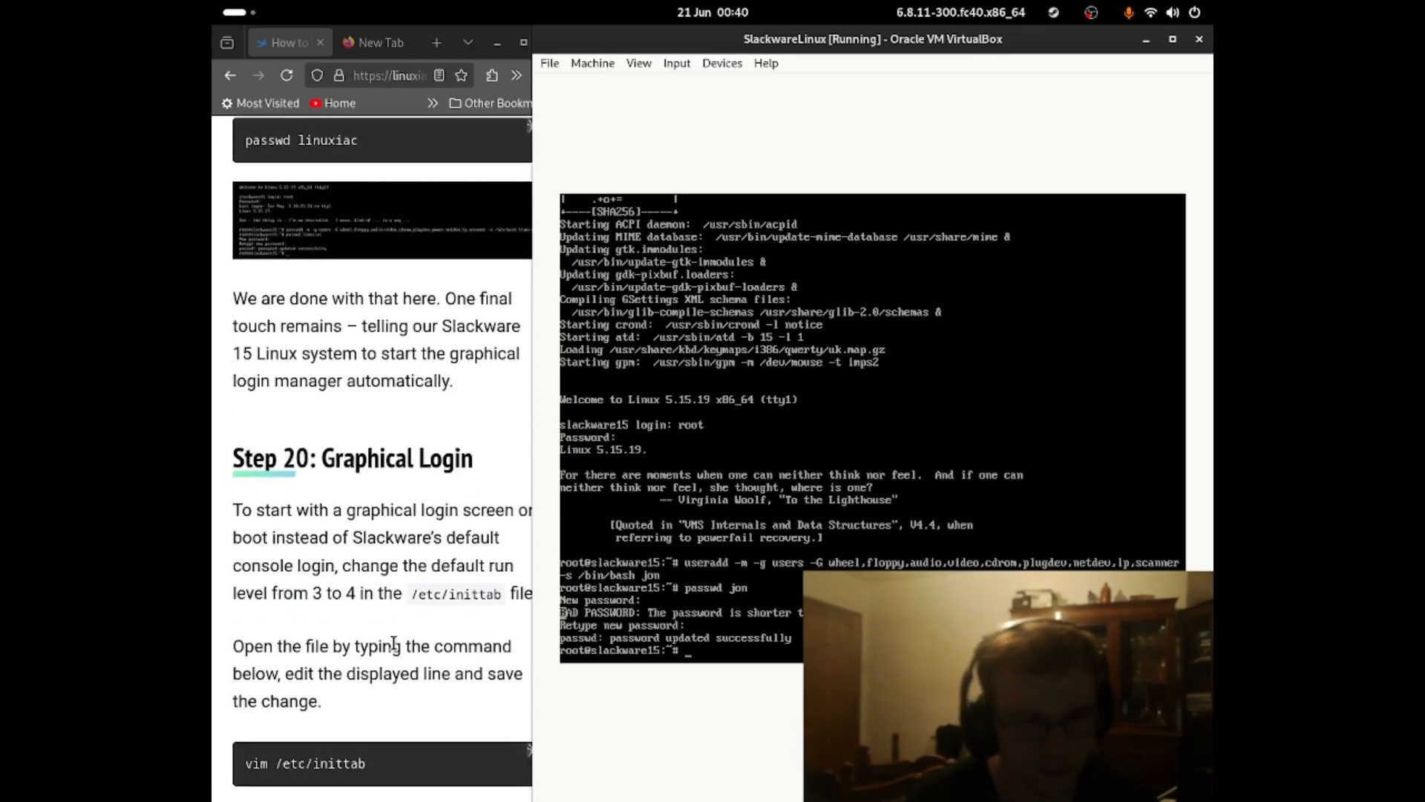
pyautogui.scroll(-1, 394, 644)
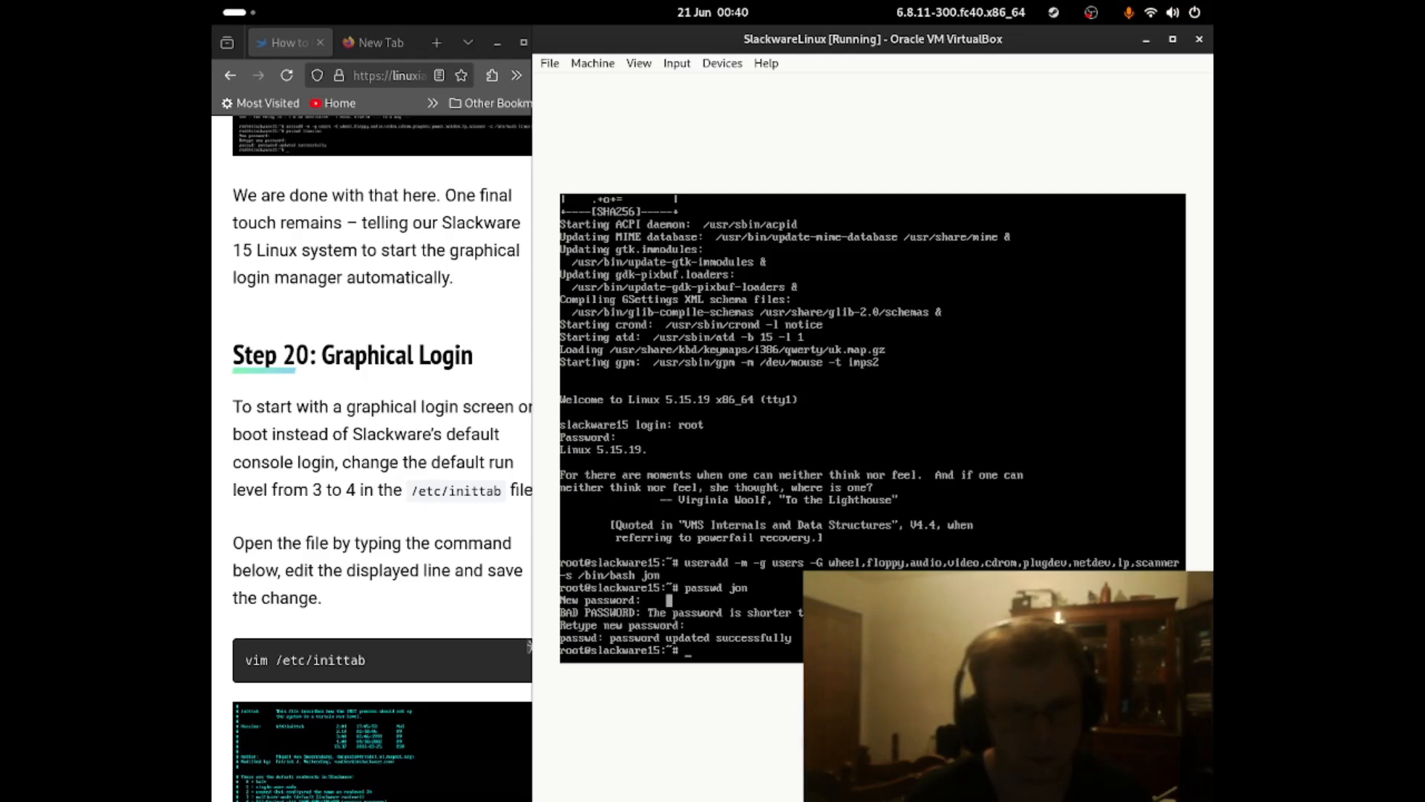
pyautogui.moveTo(435, 408); pyautogui.dragTo(524, 431)
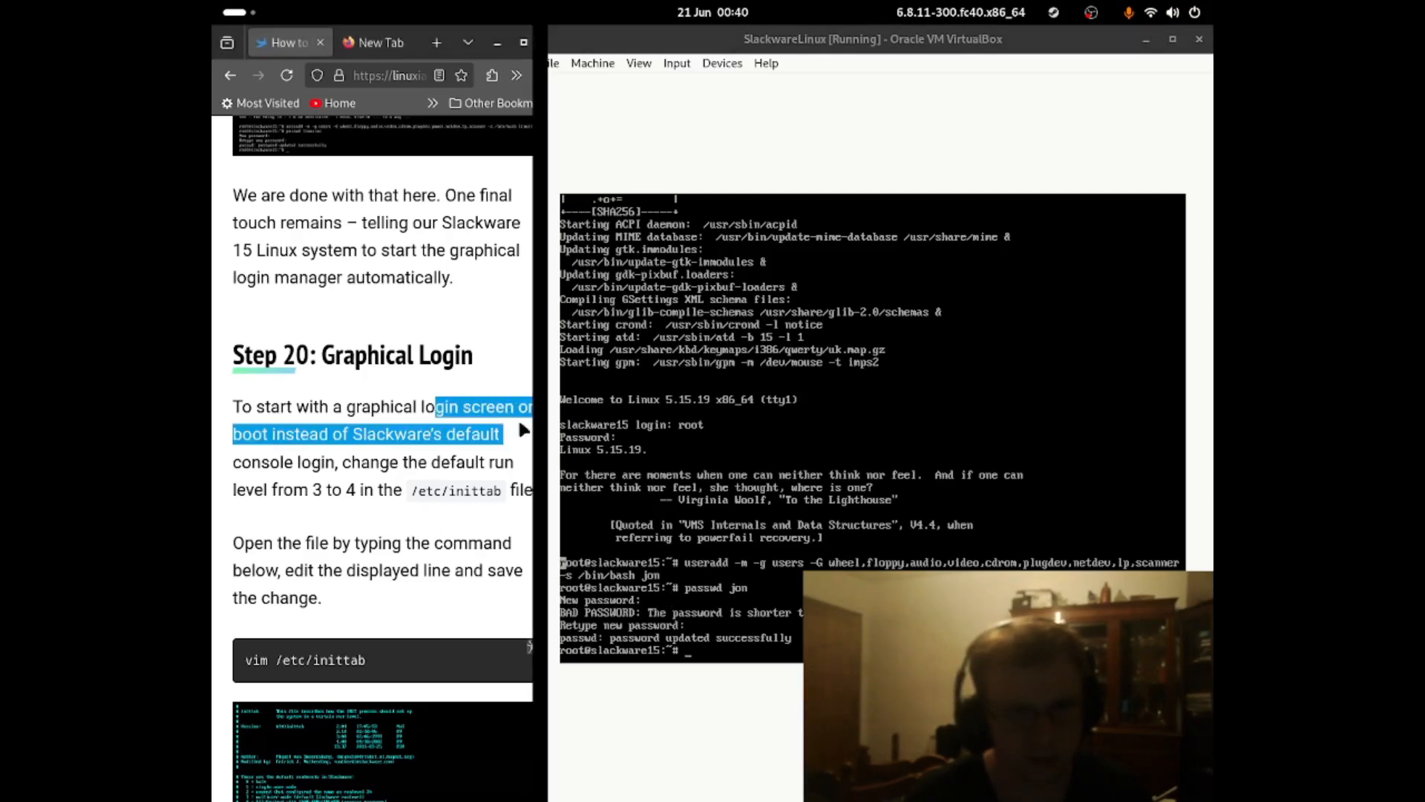
pyautogui.click(498, 451)
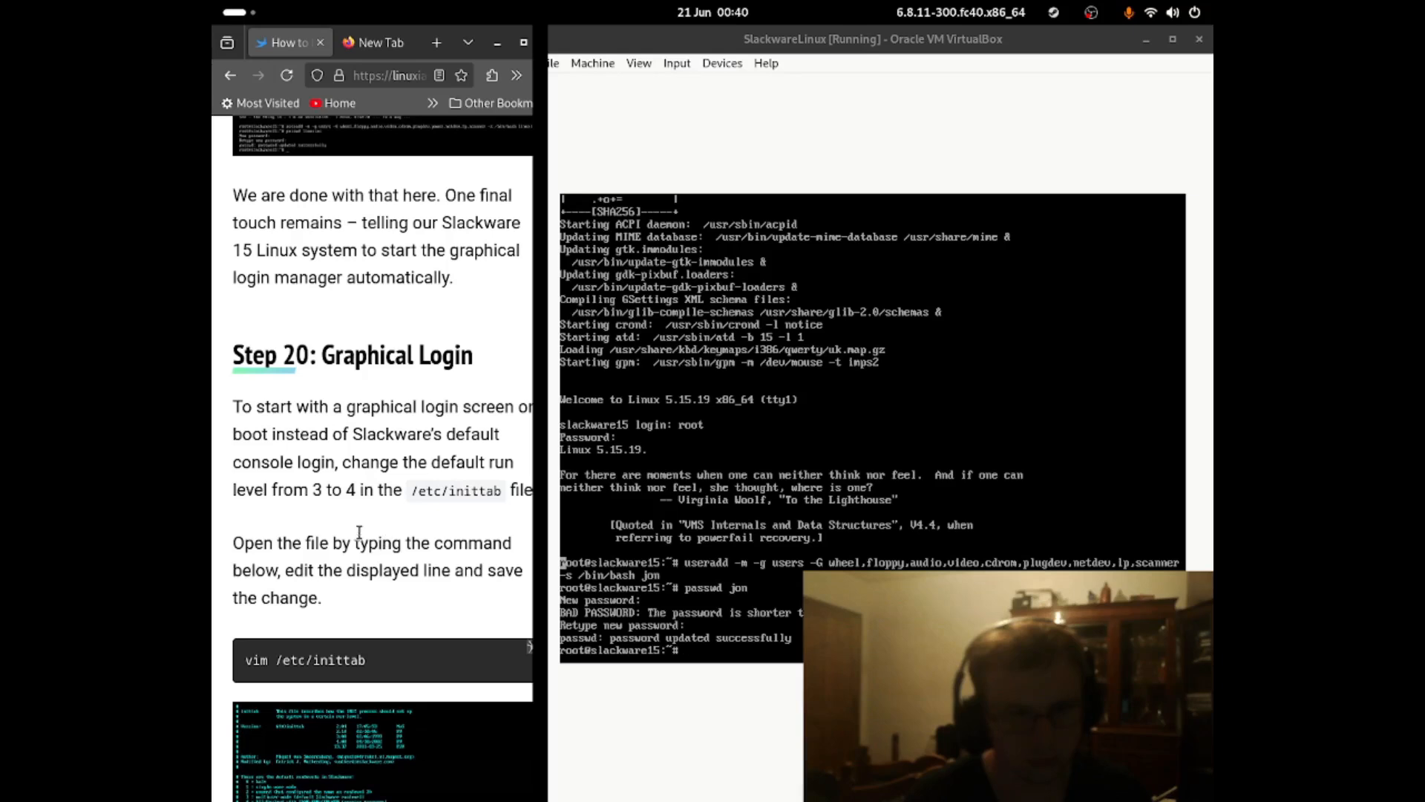
pyautogui.scroll(-3, 439, 431)
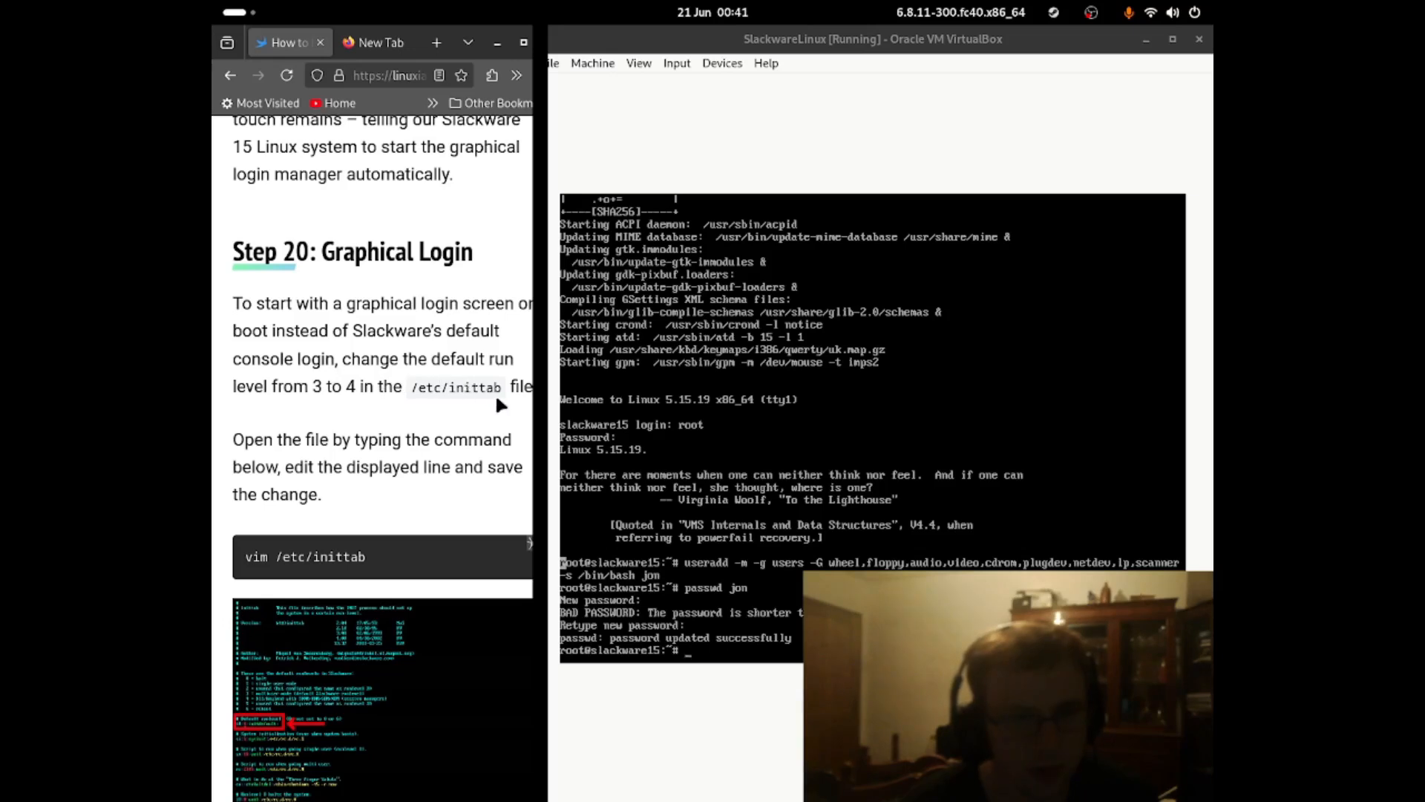
pyautogui.scroll(-2, 369, 450)
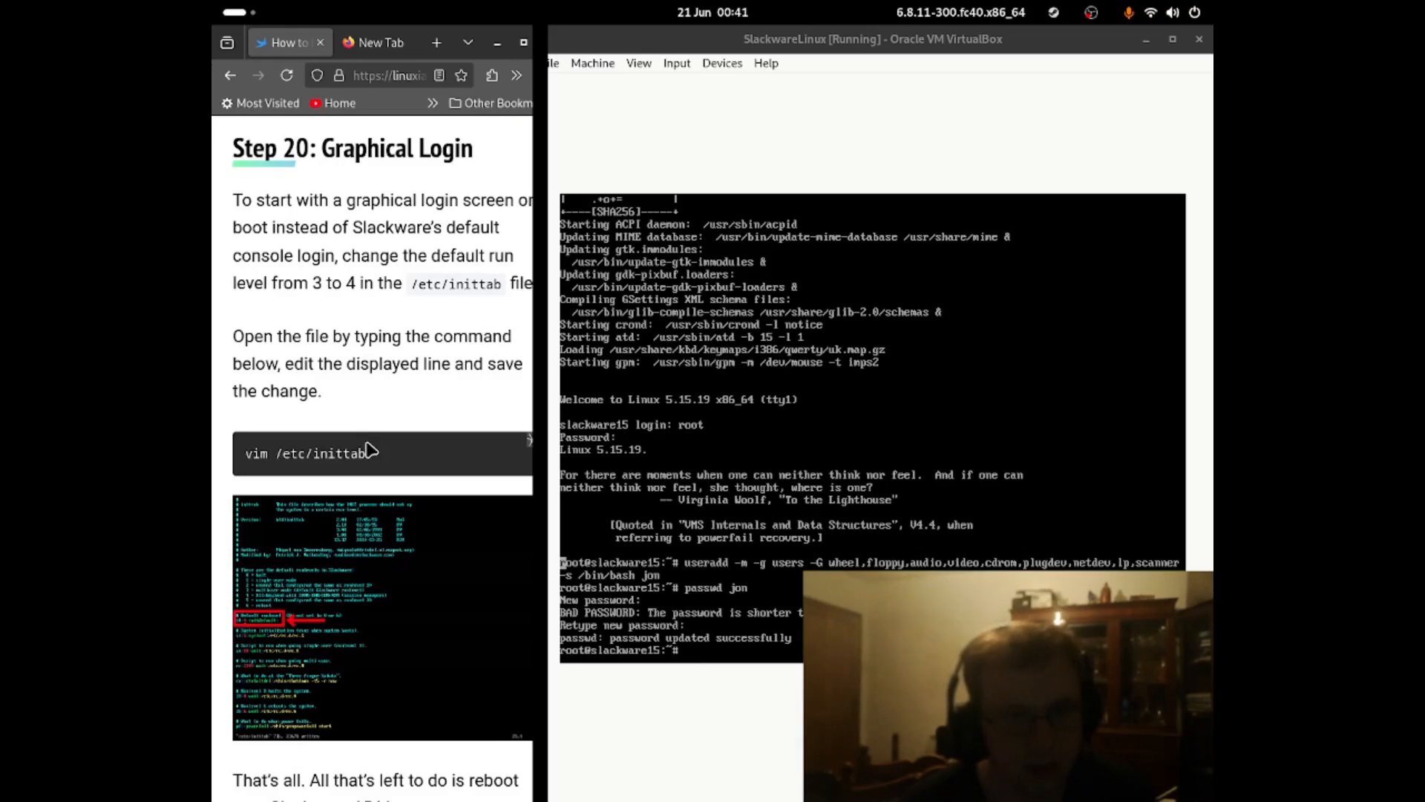
pyautogui.scroll(-2, 375, 453)
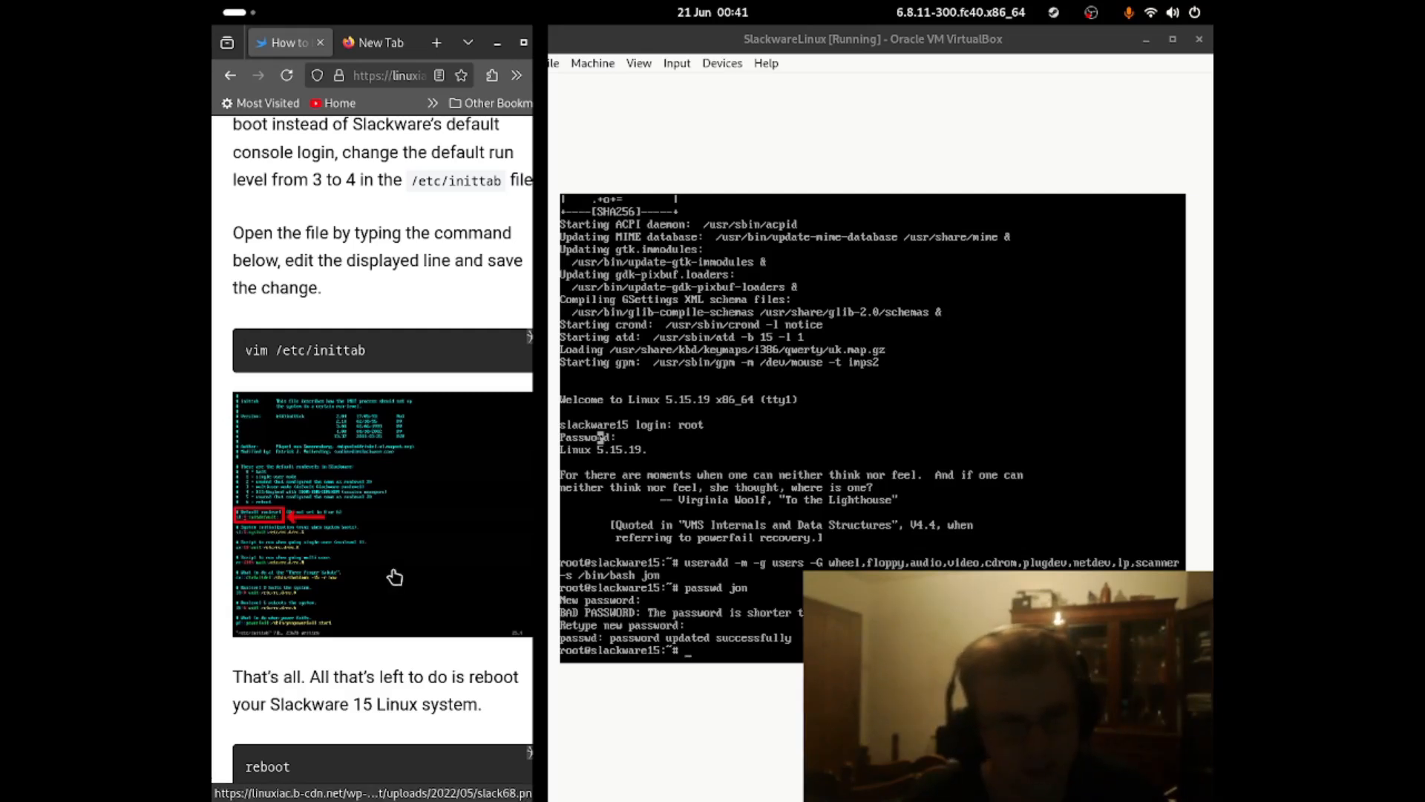
pyautogui.scroll(3, 395, 577)
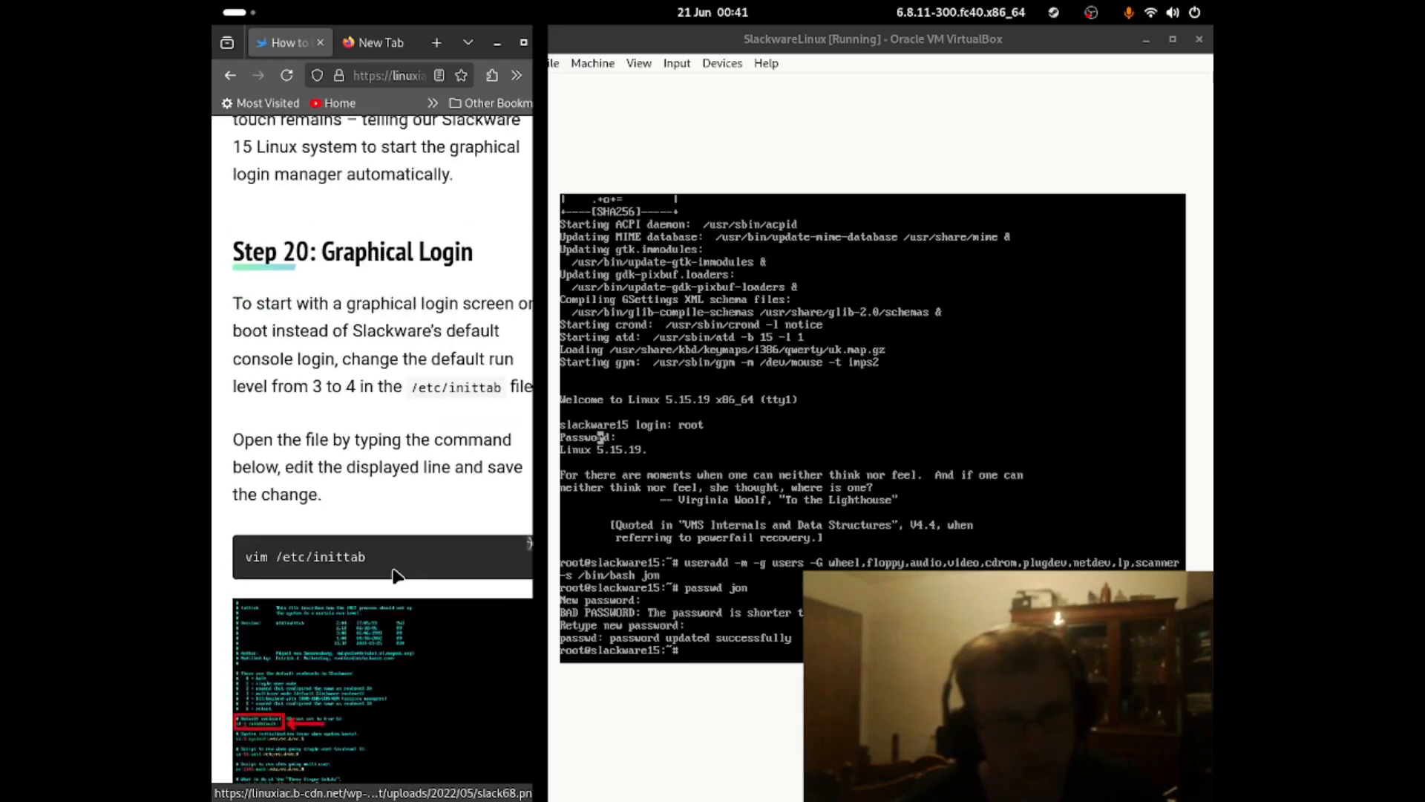
# - Open /etc/inittab in vim from the virtual machine's root console
pyautogui.click(732, 697)
pyautogui.write('vim')
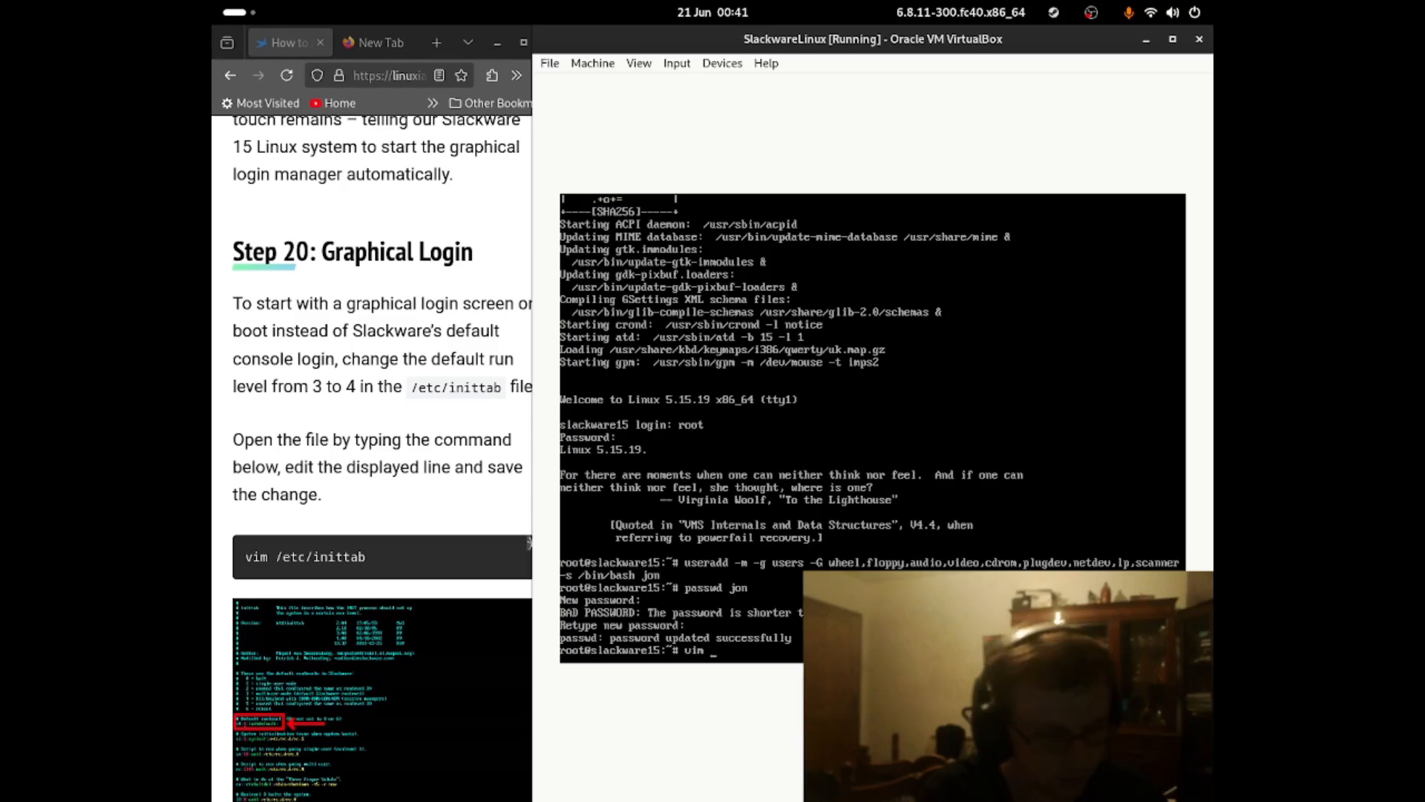
pyautogui.write(' /etxc')
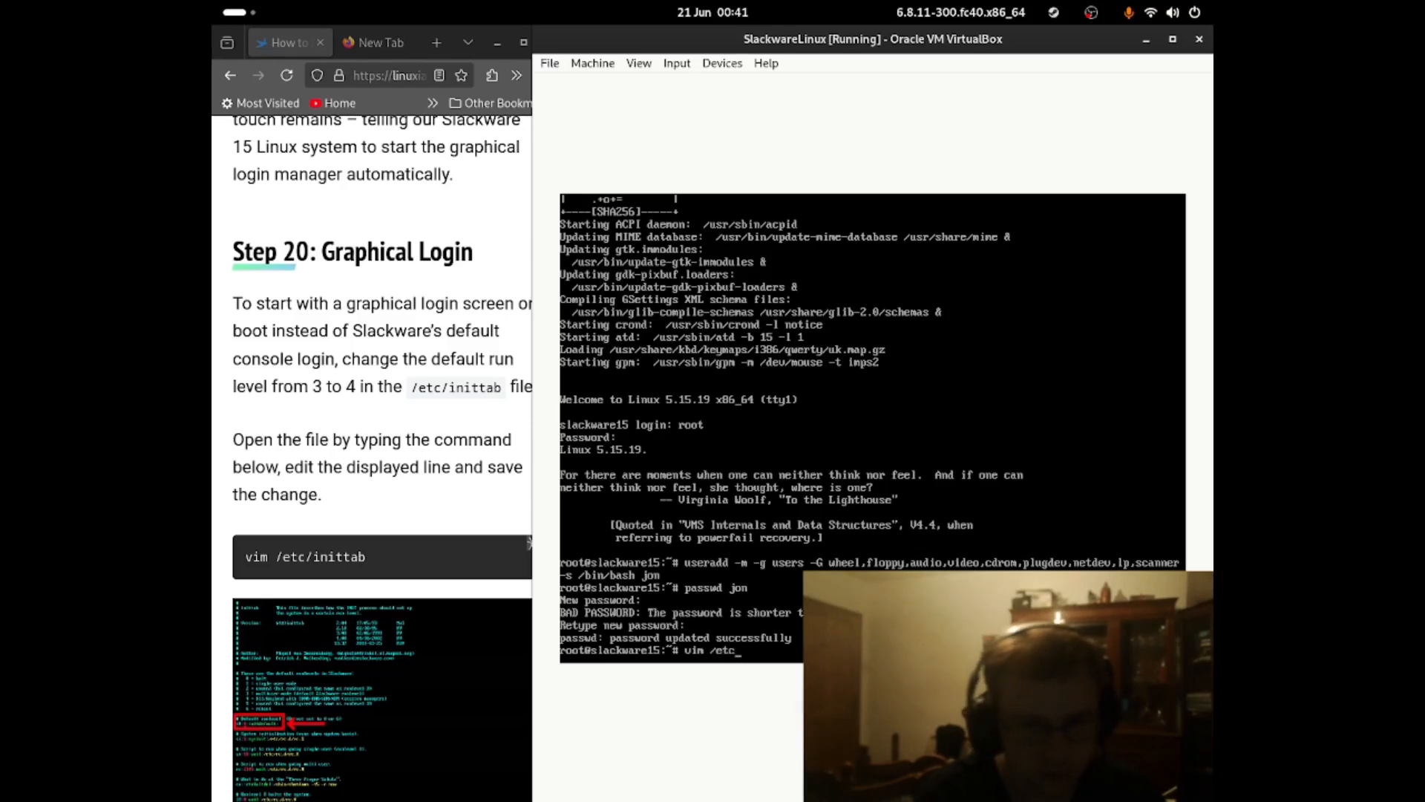
pyautogui.write('ini')
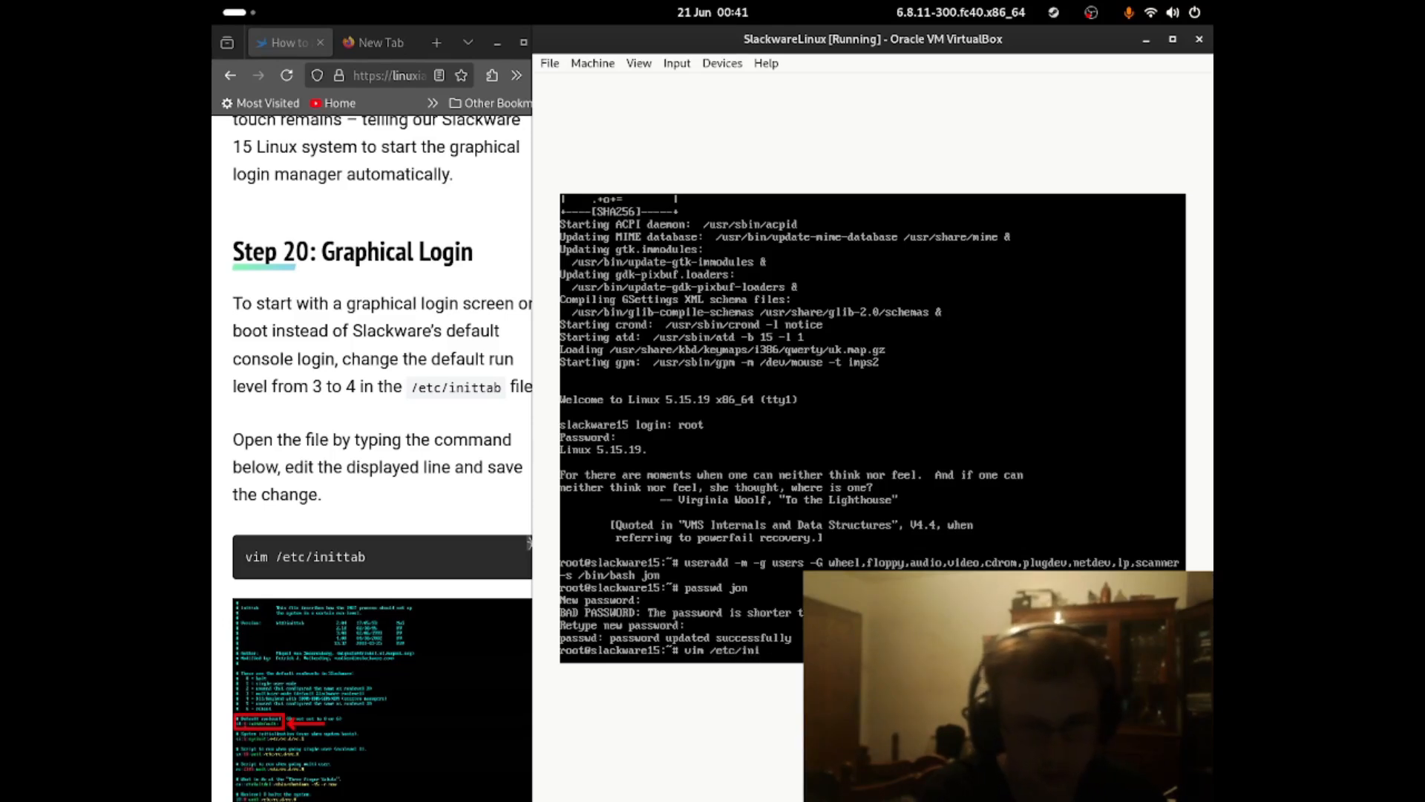
pyautogui.write('ttab')
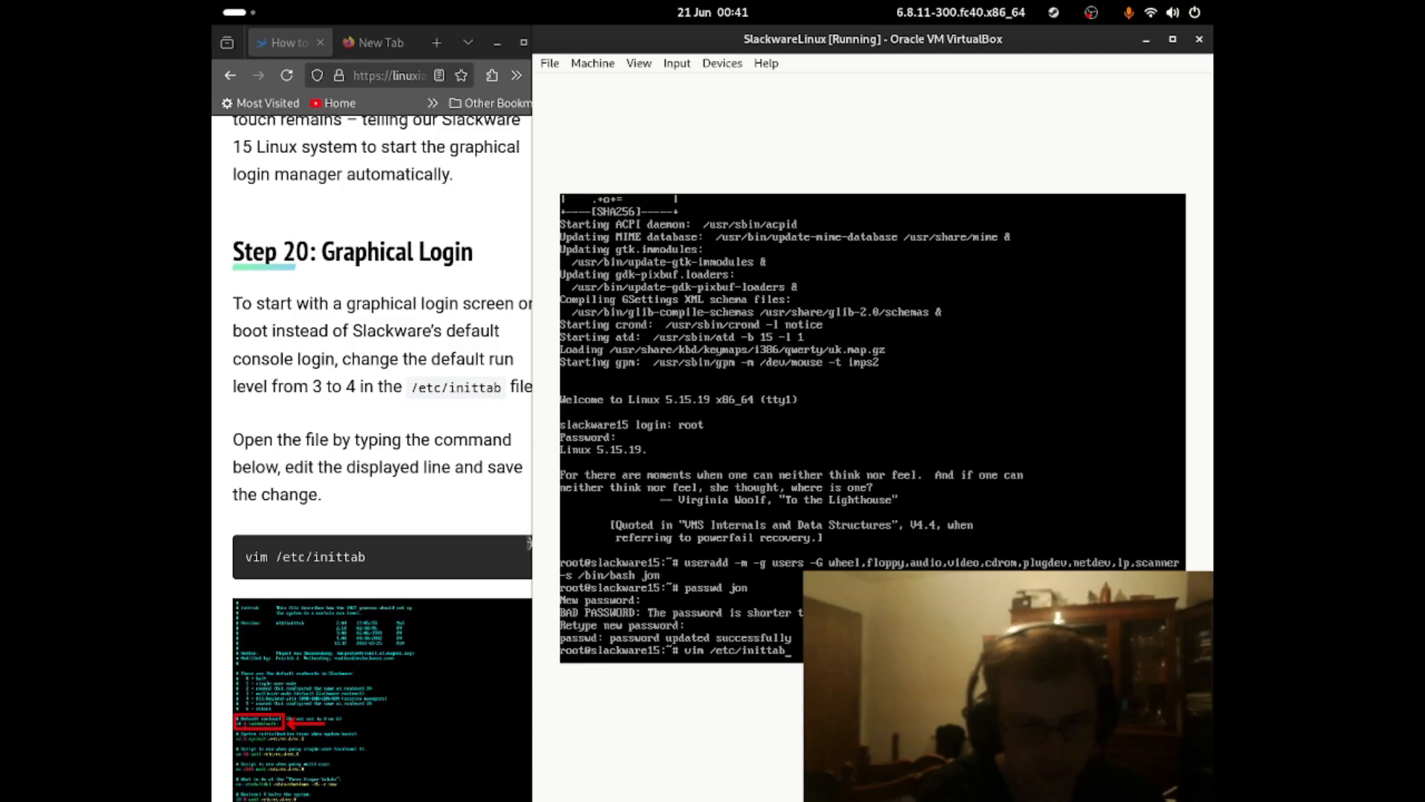
pyautogui.press('Return')
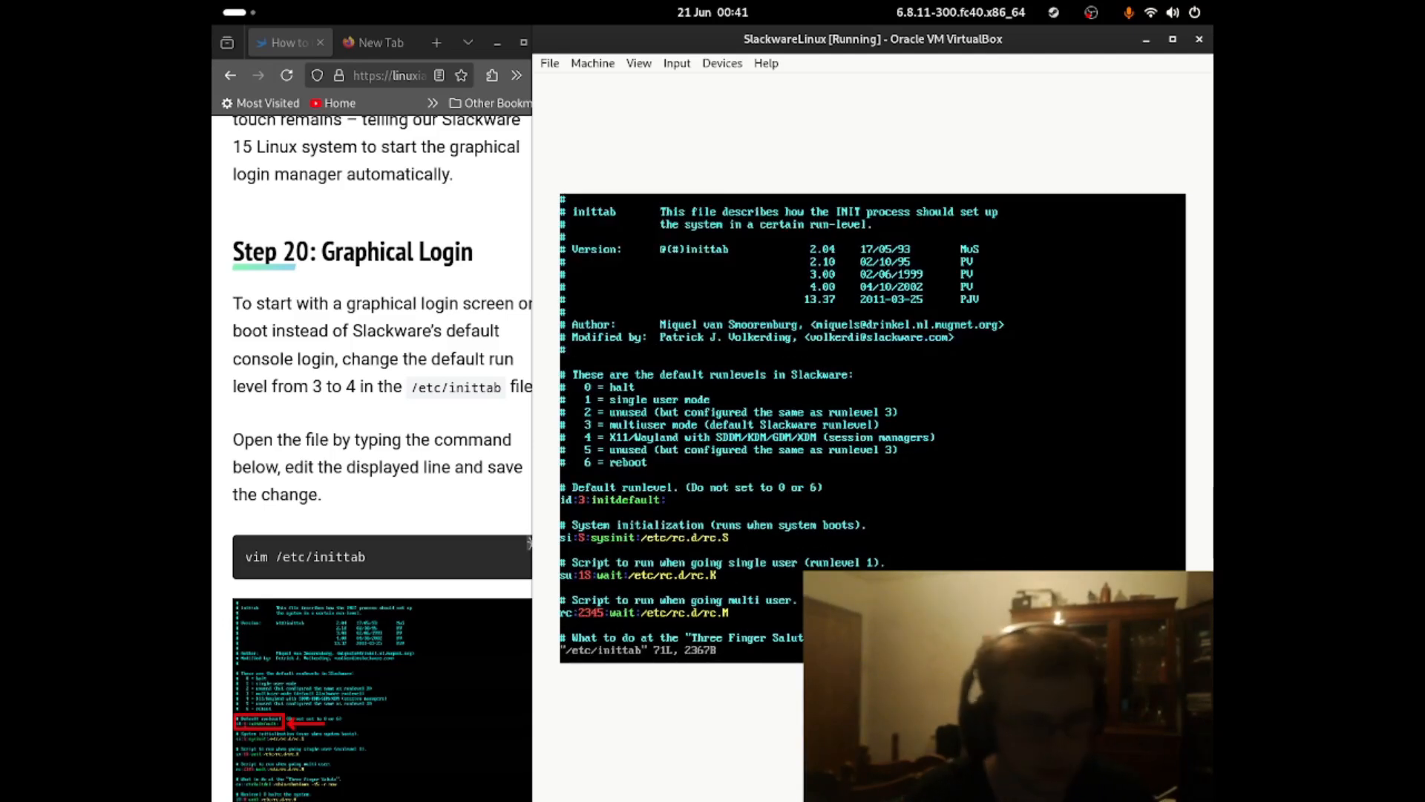
# - Set the default runlevel in the initdefault line of /etc/inittab to 4, checking against the guide's screenshot, and save and quit vim
pyautogui.press('i')
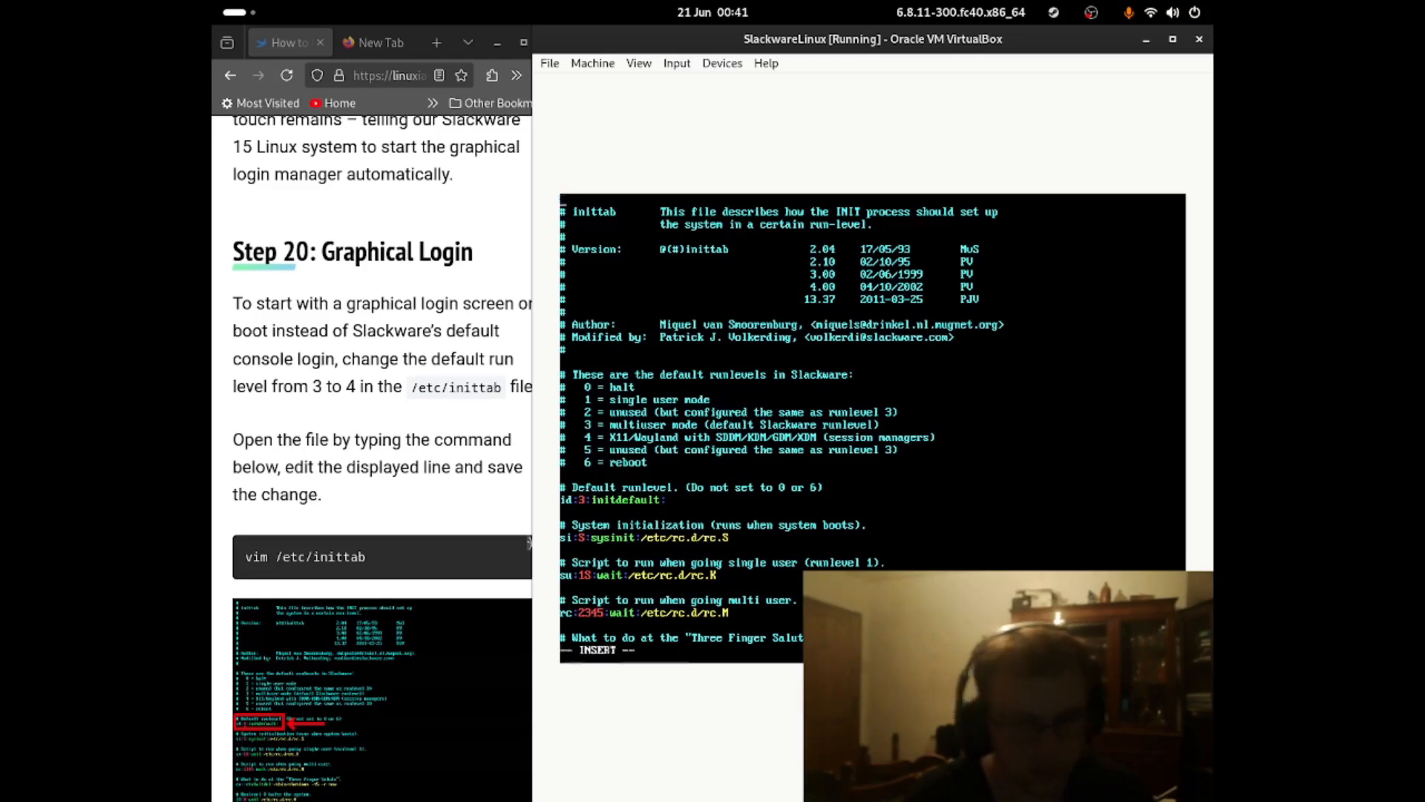
pyautogui.press('Down')
pyautogui.press('Down')
pyautogui.press('Down')
pyautogui.press('Down')
pyautogui.press('Down')
pyautogui.press('Down')
pyautogui.press('Down')
pyautogui.press('Down')
pyautogui.press('Down')
pyautogui.press('Down')
pyautogui.press('Down')
pyautogui.press('Down')
pyautogui.press('Down')
pyautogui.press('Down')
pyautogui.press('Down')
pyautogui.press('Down')
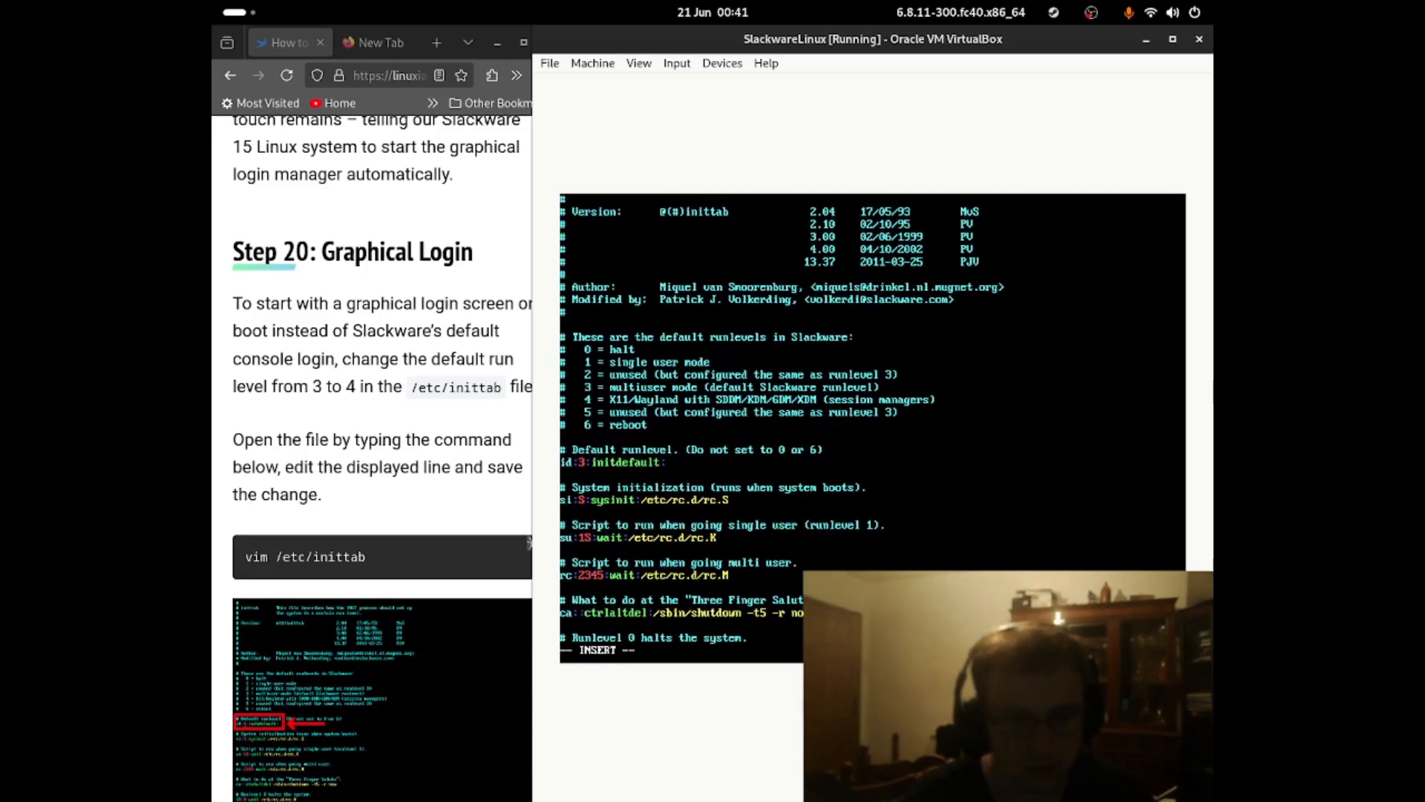
pyautogui.press('Down')
pyautogui.press('Down')
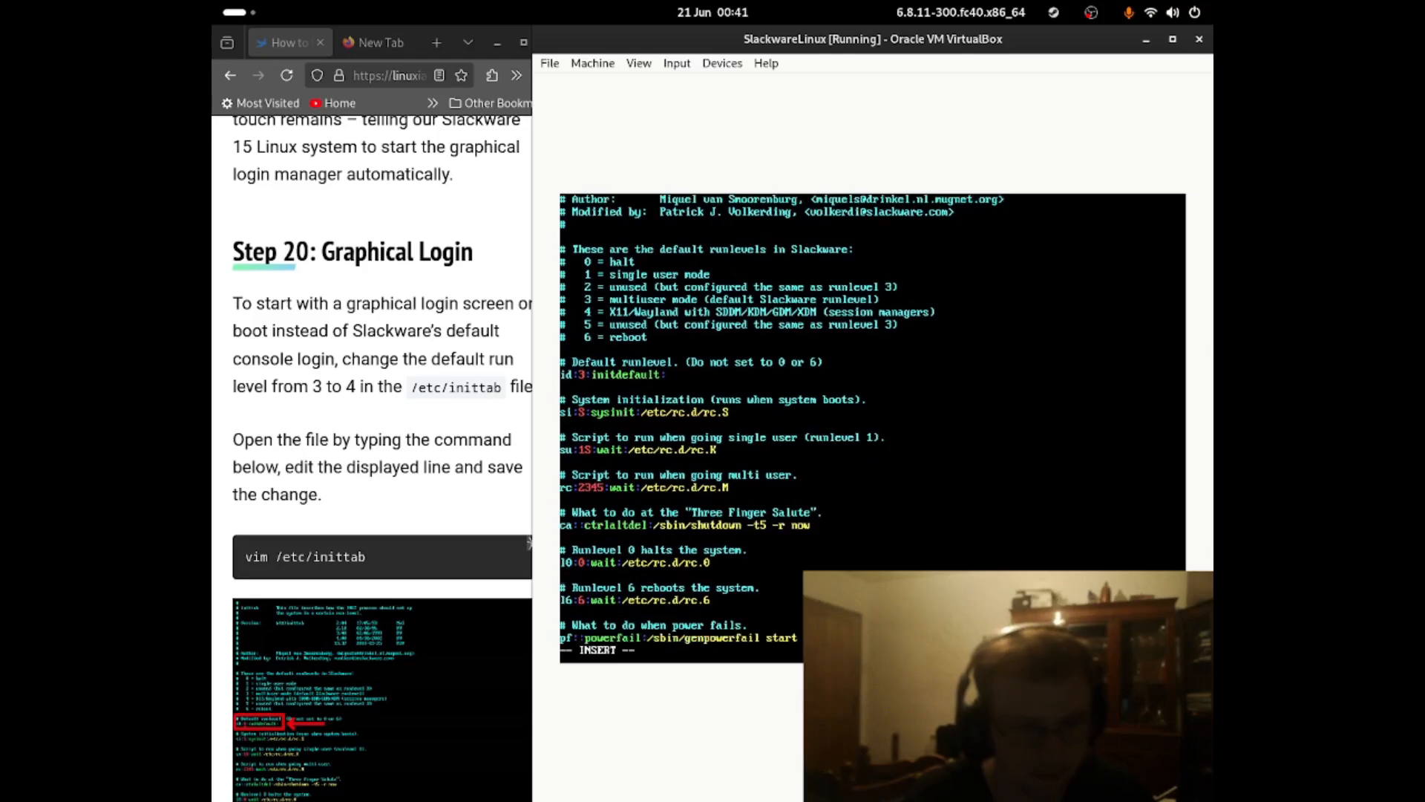
pyautogui.press('Up')
pyautogui.press('Up')
pyautogui.press('Up')
pyautogui.press('Up')
pyautogui.press('Up')
pyautogui.press('Up')
pyautogui.press('Up')
pyautogui.press('Up')
pyautogui.press('Up')
pyautogui.press('Up')
pyautogui.press('Up')
pyautogui.press('Up')
pyautogui.press('Up')
pyautogui.press('Up')
pyautogui.press('Up')
pyautogui.press('Up')
pyautogui.press('Up')
pyautogui.press('Up')
pyautogui.press('Up')
pyautogui.press('Up')
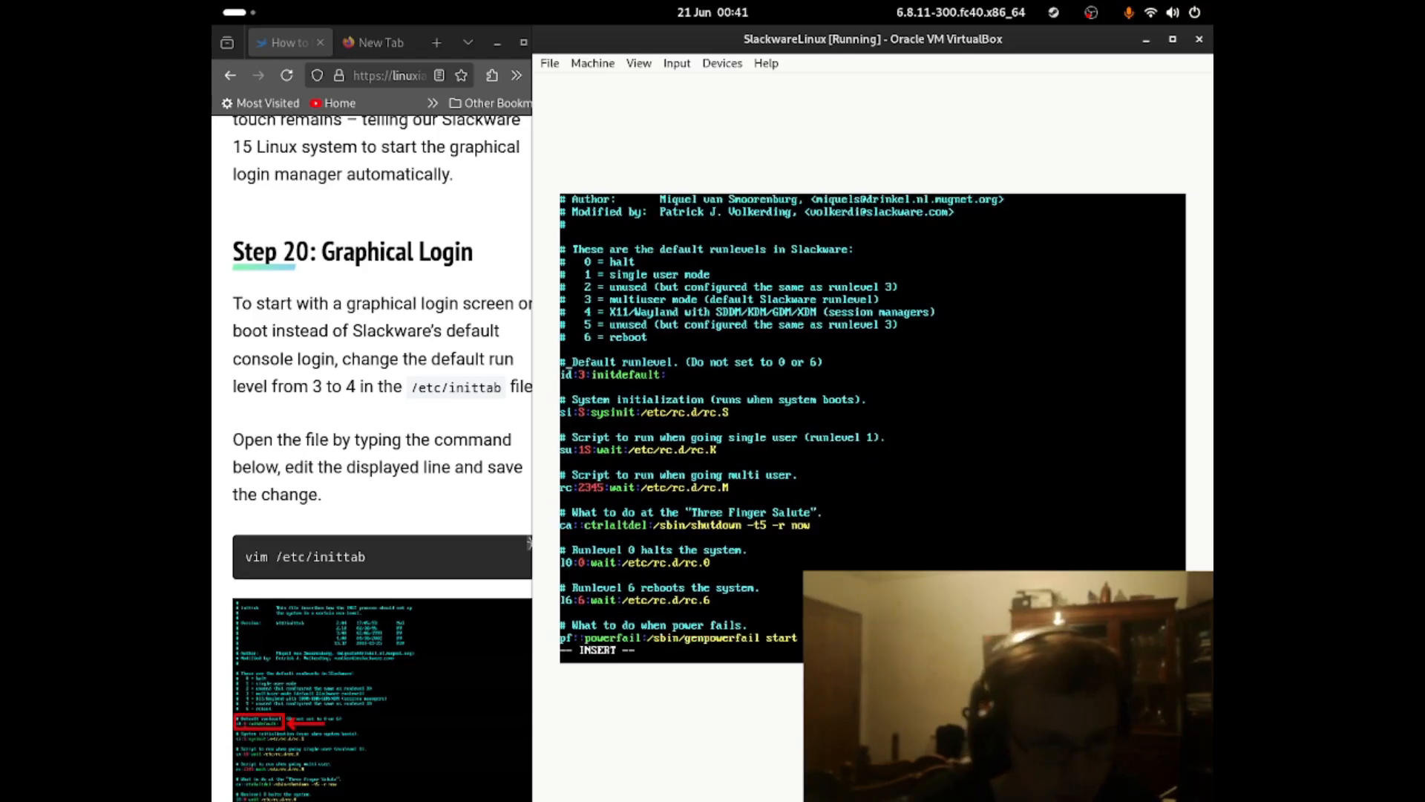
pyautogui.click(443, 762)
pyautogui.click(443, 761)
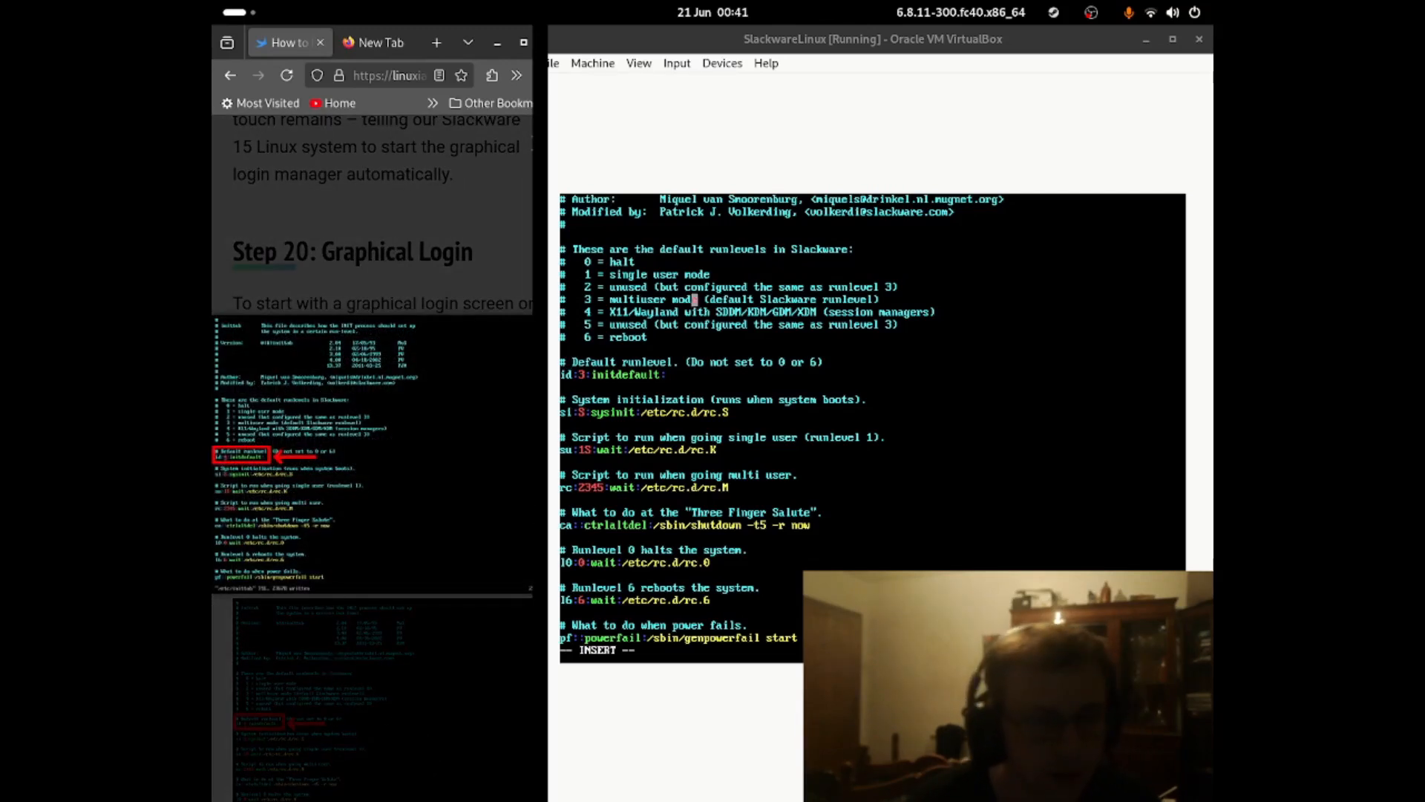
pyautogui.click(713, 386)
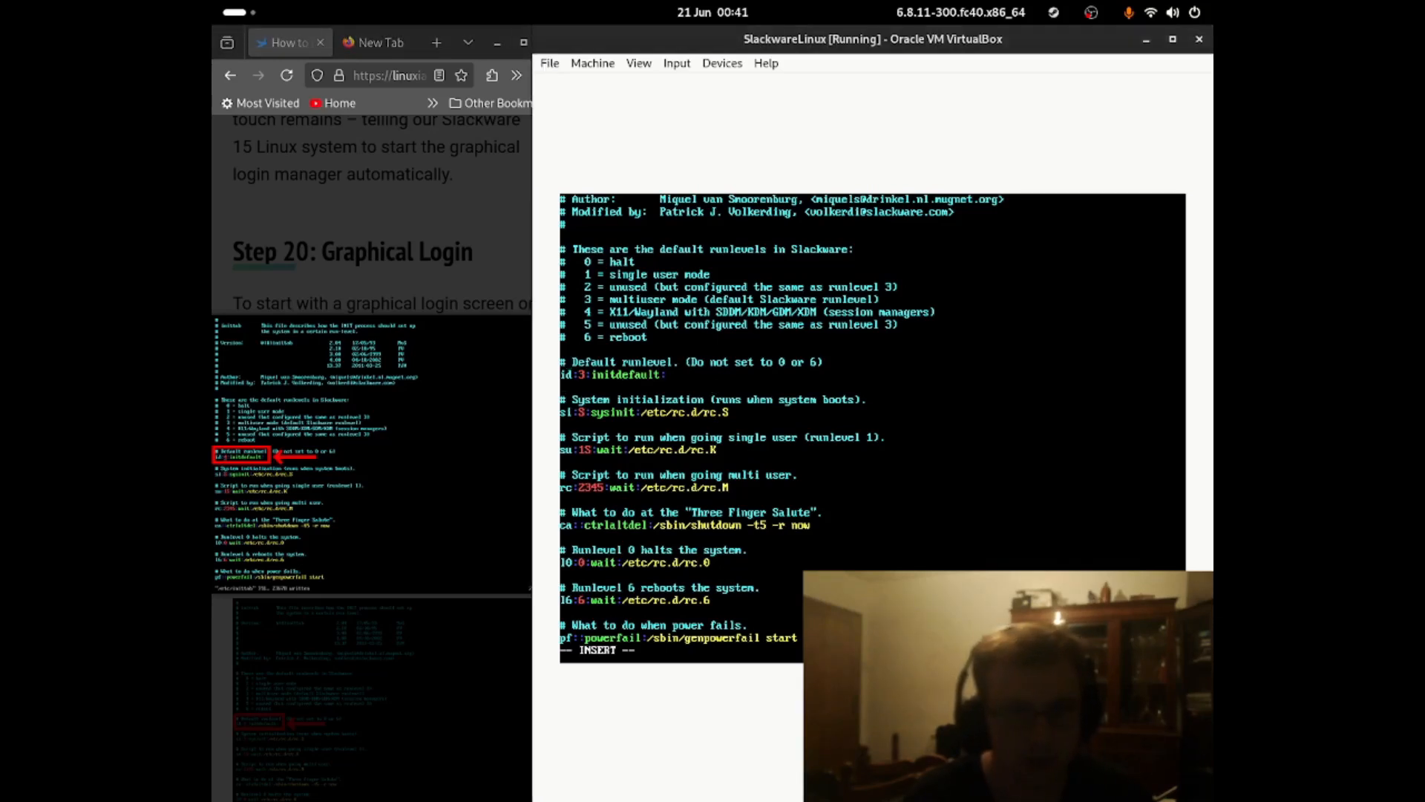
pyautogui.press('BackSpace')
pyautogui.write('4')
pyautogui.press('Escape')
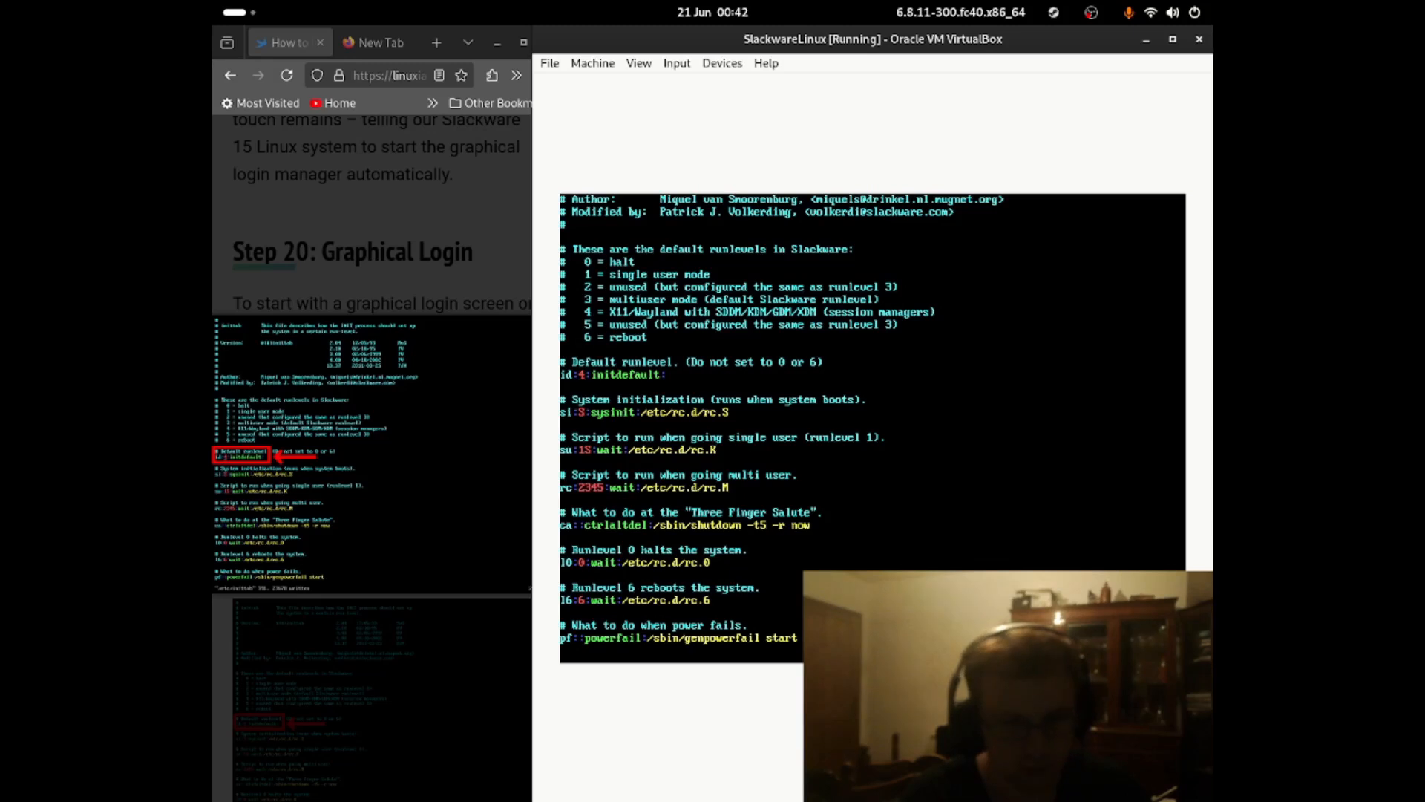
pyautogui.write(':wq')
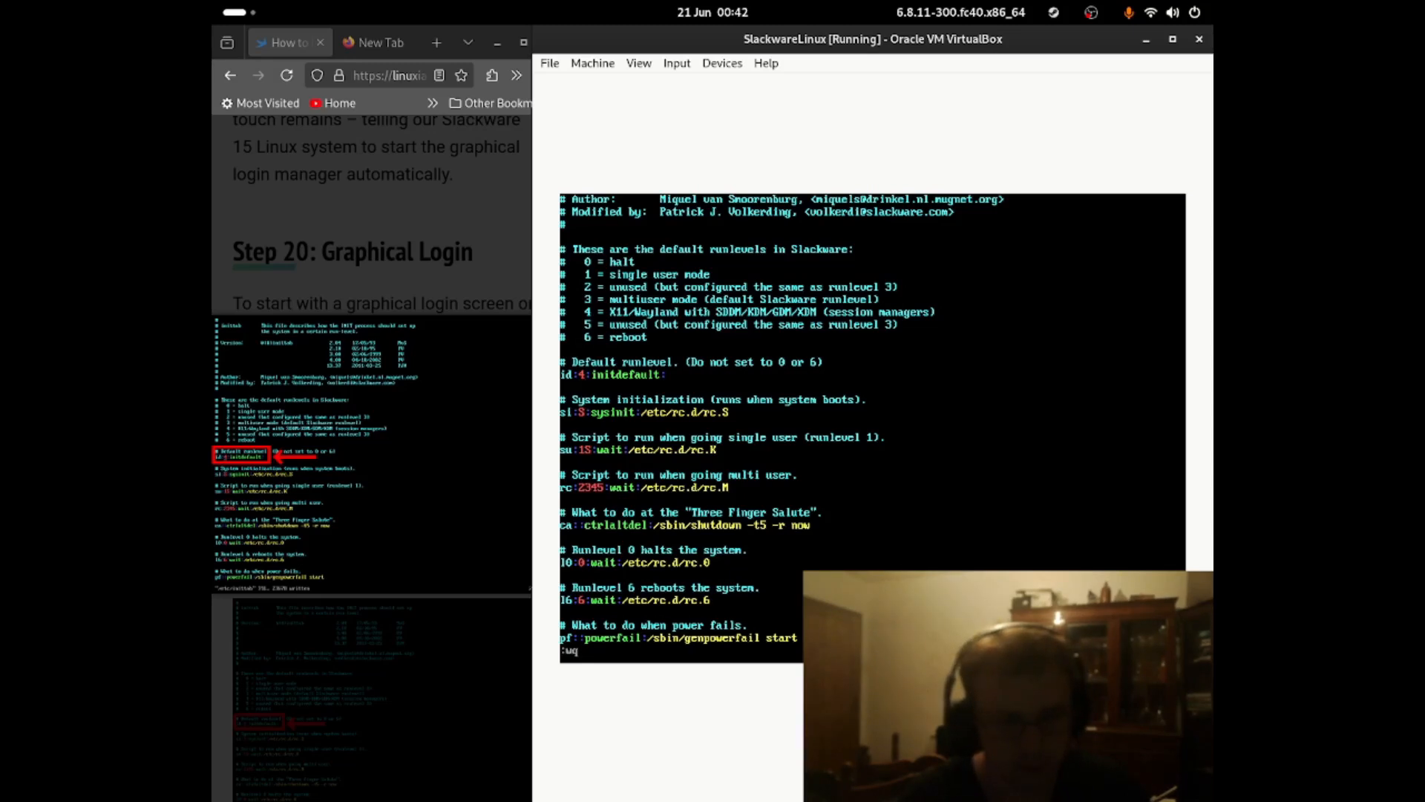
pyautogui.press('Return')
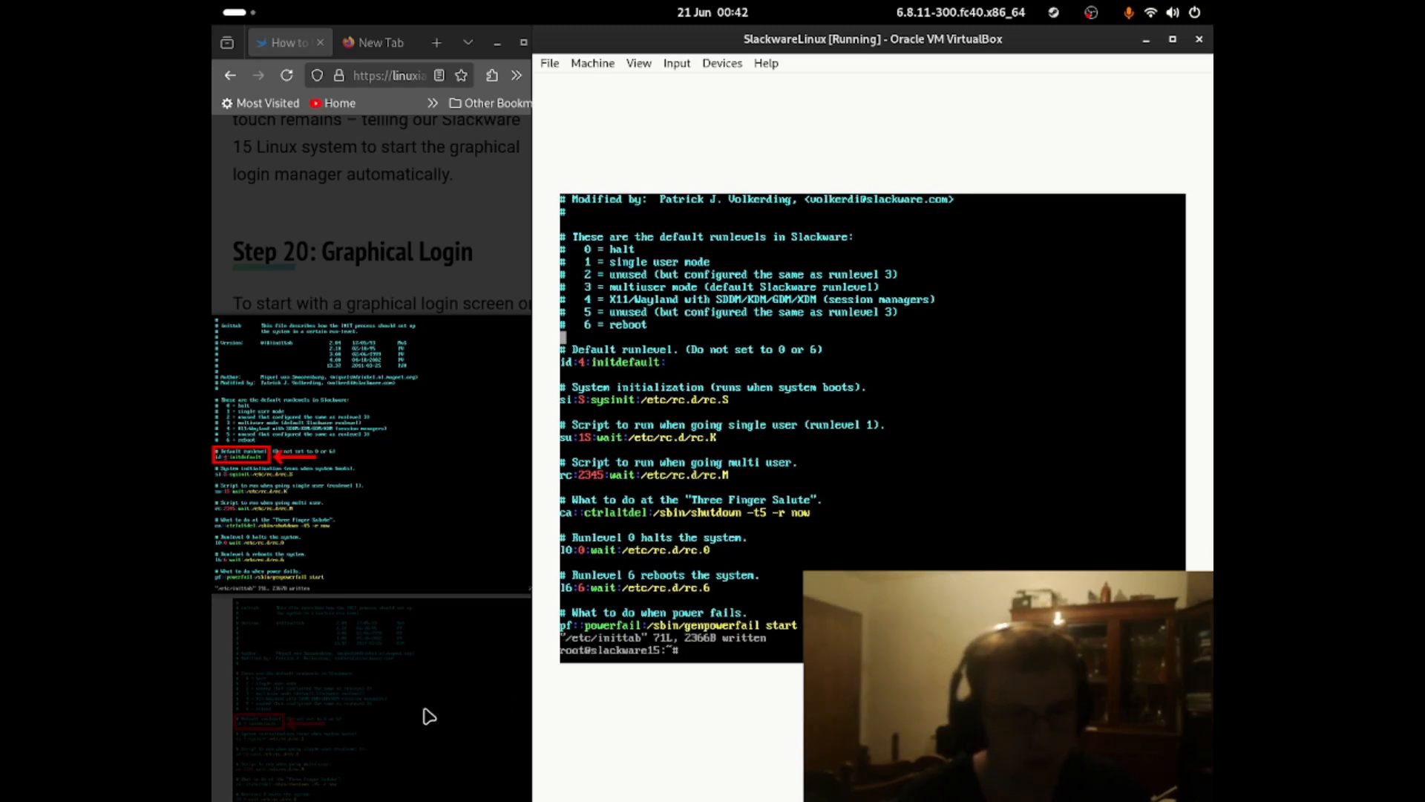
# - Check the guide's instruction following the inittab edit and reboot the Slackware system with the reboot command
pyautogui.click(425, 711)
pyautogui.scroll(-2, 405, 694)
pyautogui.scroll(-5, 403, 692)
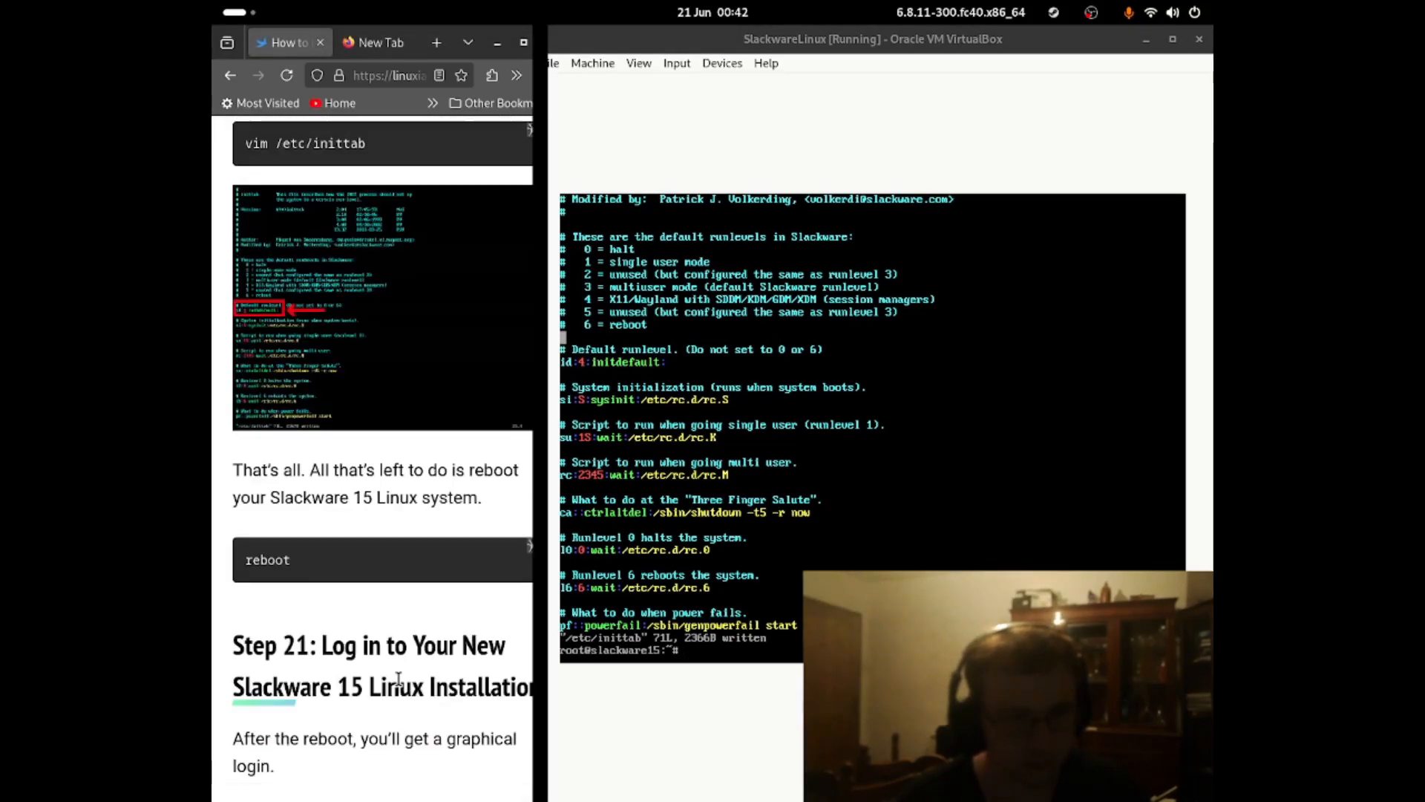
pyautogui.scroll(-3, 407, 665)
pyautogui.click(870, 237)
pyautogui.write('re')
pyautogui.write('boot')
pyautogui.press('Return')
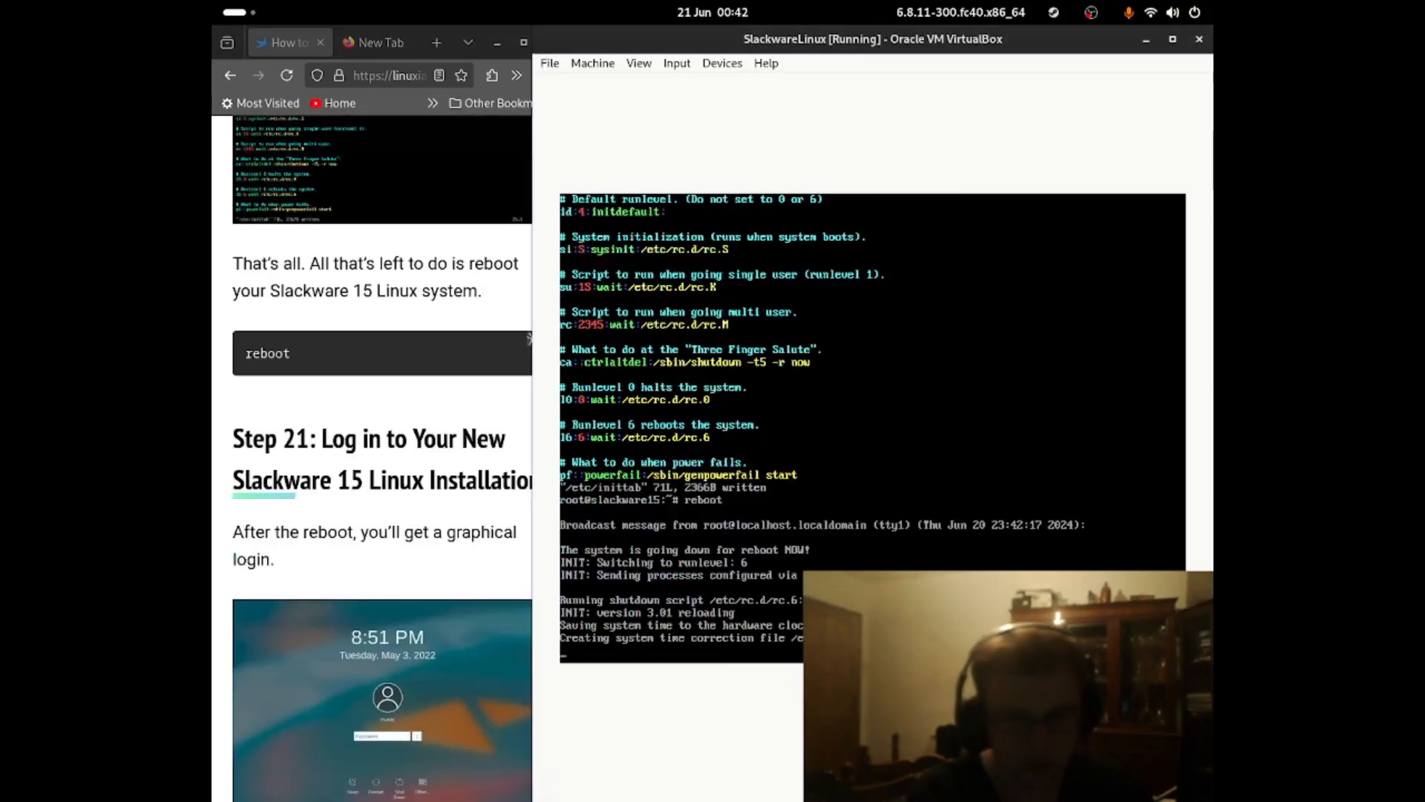
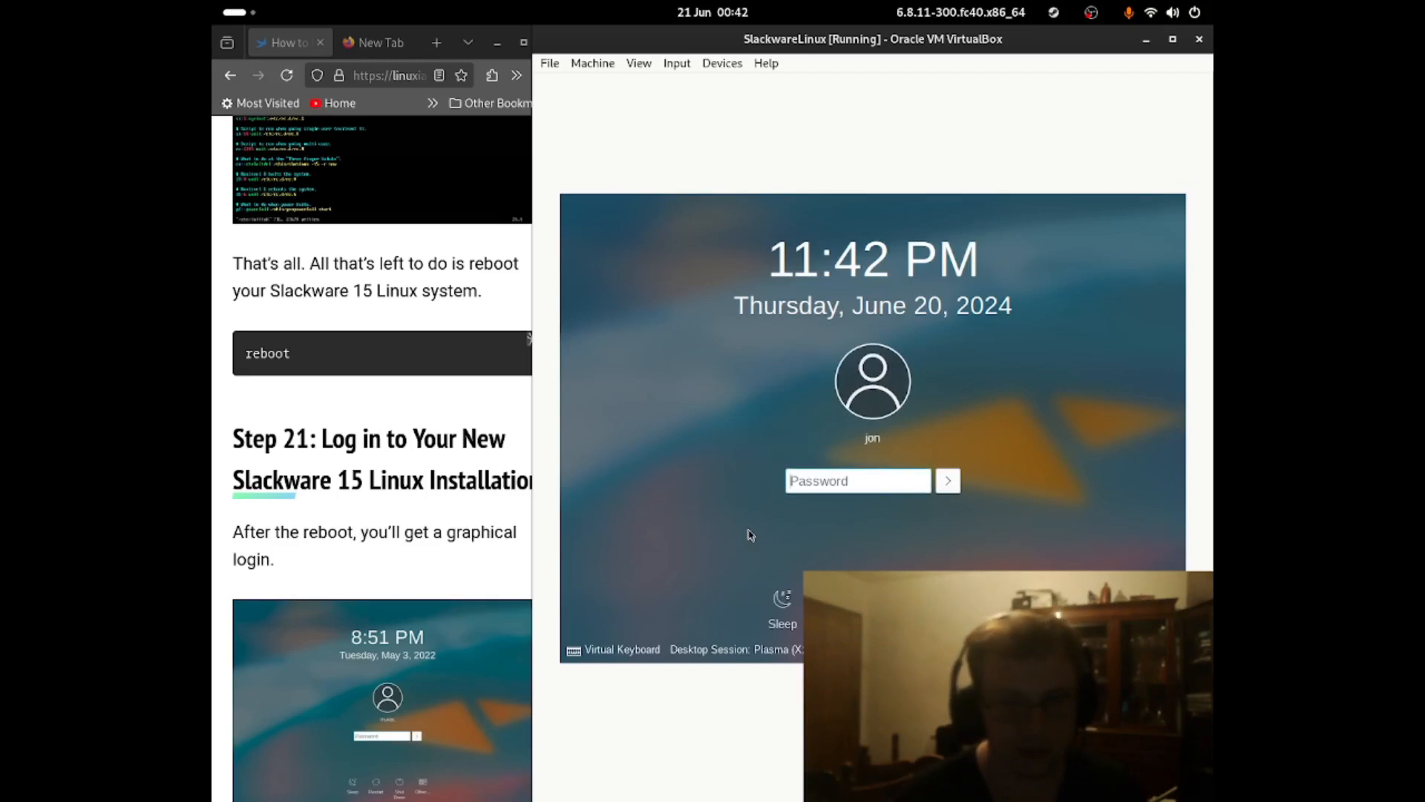
# - Log in to the Plasma desktop by entering the user's account password on the graphical login screen
pyautogui.write('•••')
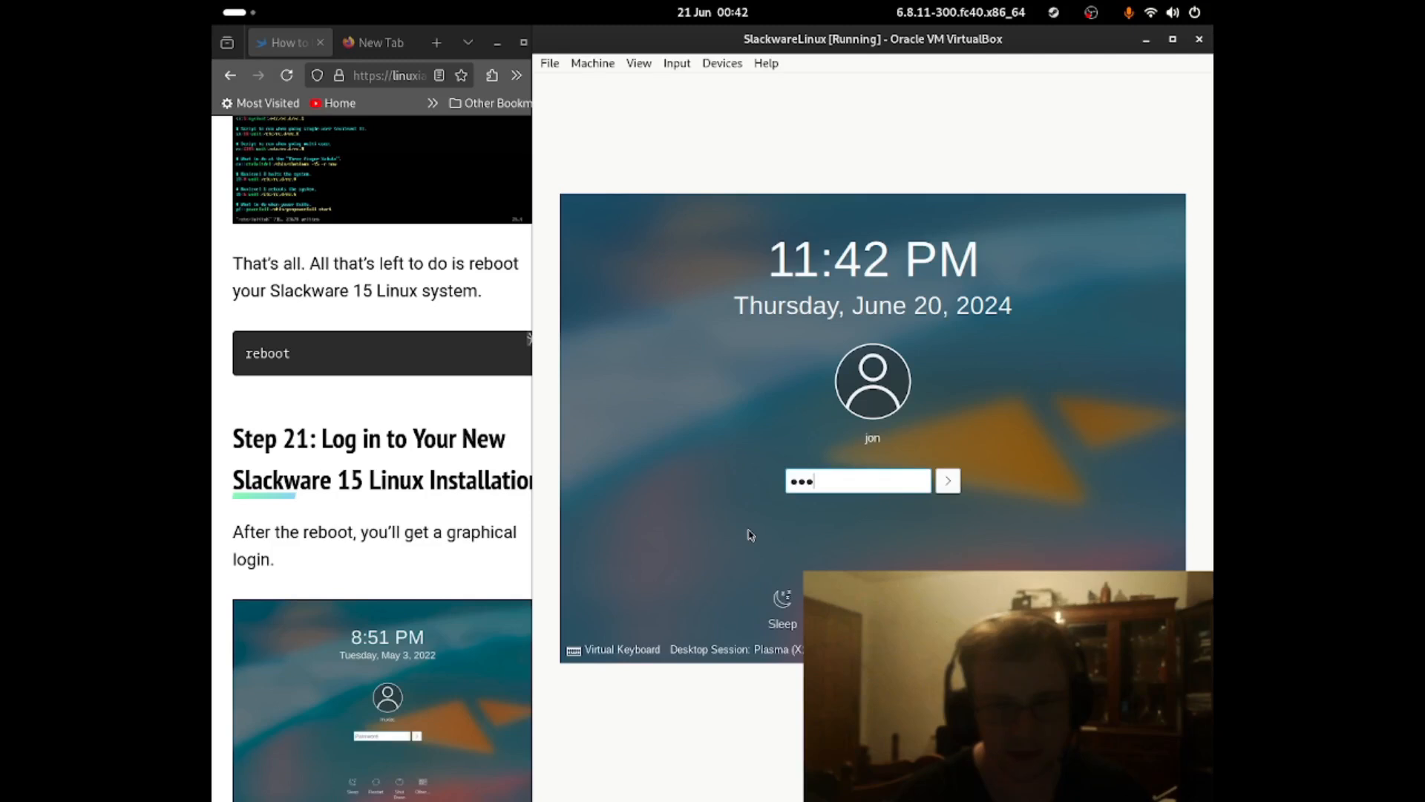
pyautogui.press('Return')
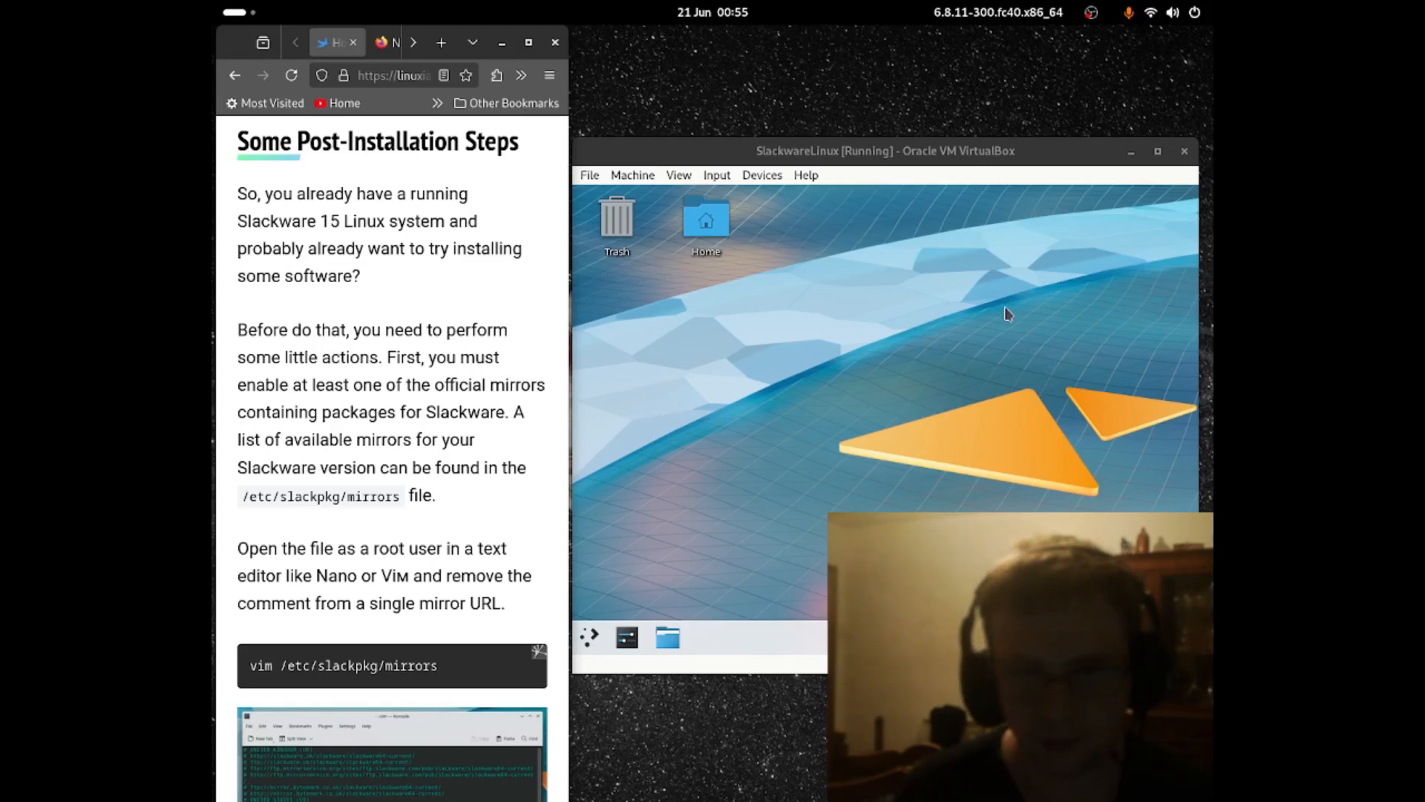
# - Find Xfce Terminal in Slackware's application launcher by searching for "ter", open it and unmaximize its window
pyautogui.moveTo(855, 160); pyautogui.dragTo(866, 158)
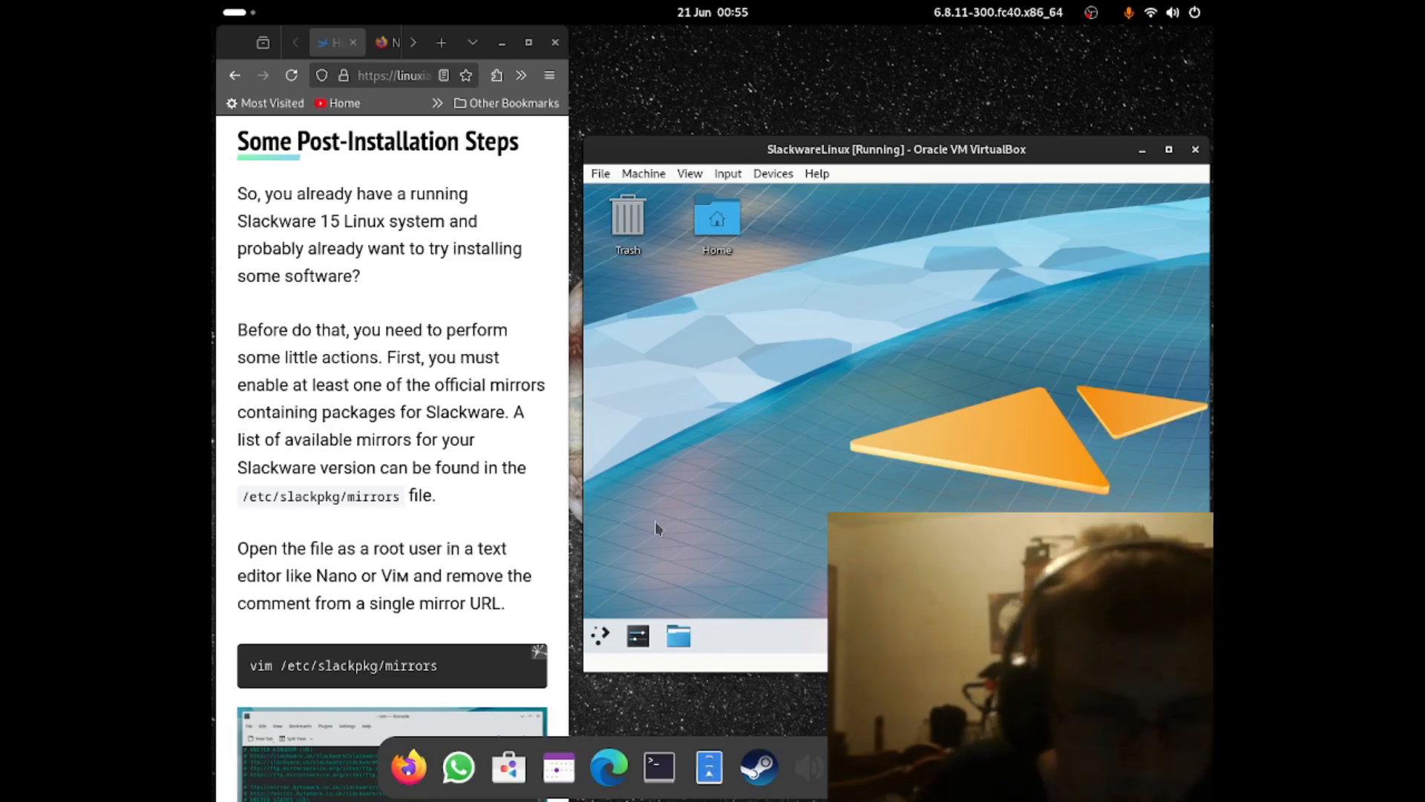
pyautogui.click(601, 634)
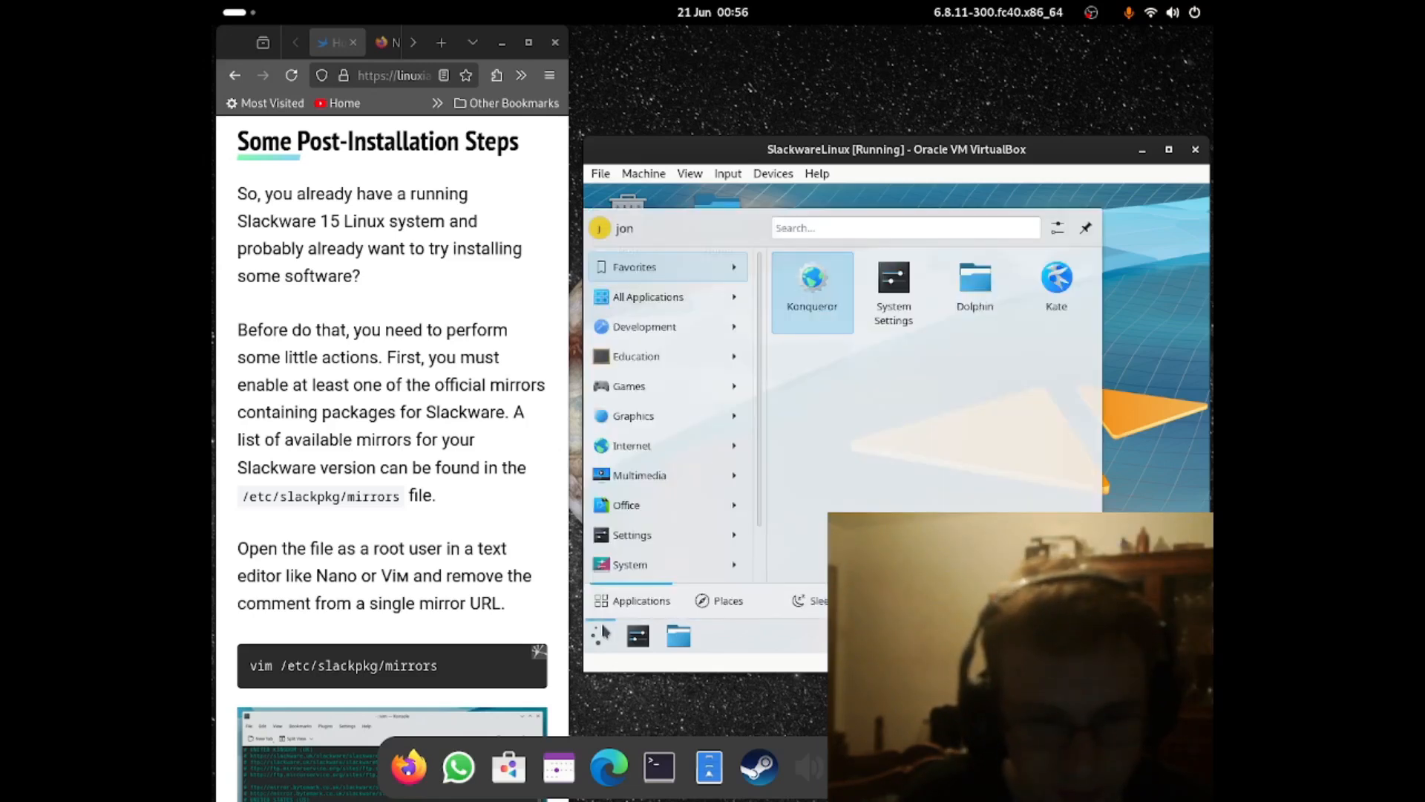
pyautogui.scroll(-1, 622, 534)
pyautogui.moveTo(661, 454)
pyautogui.click(787, 229)
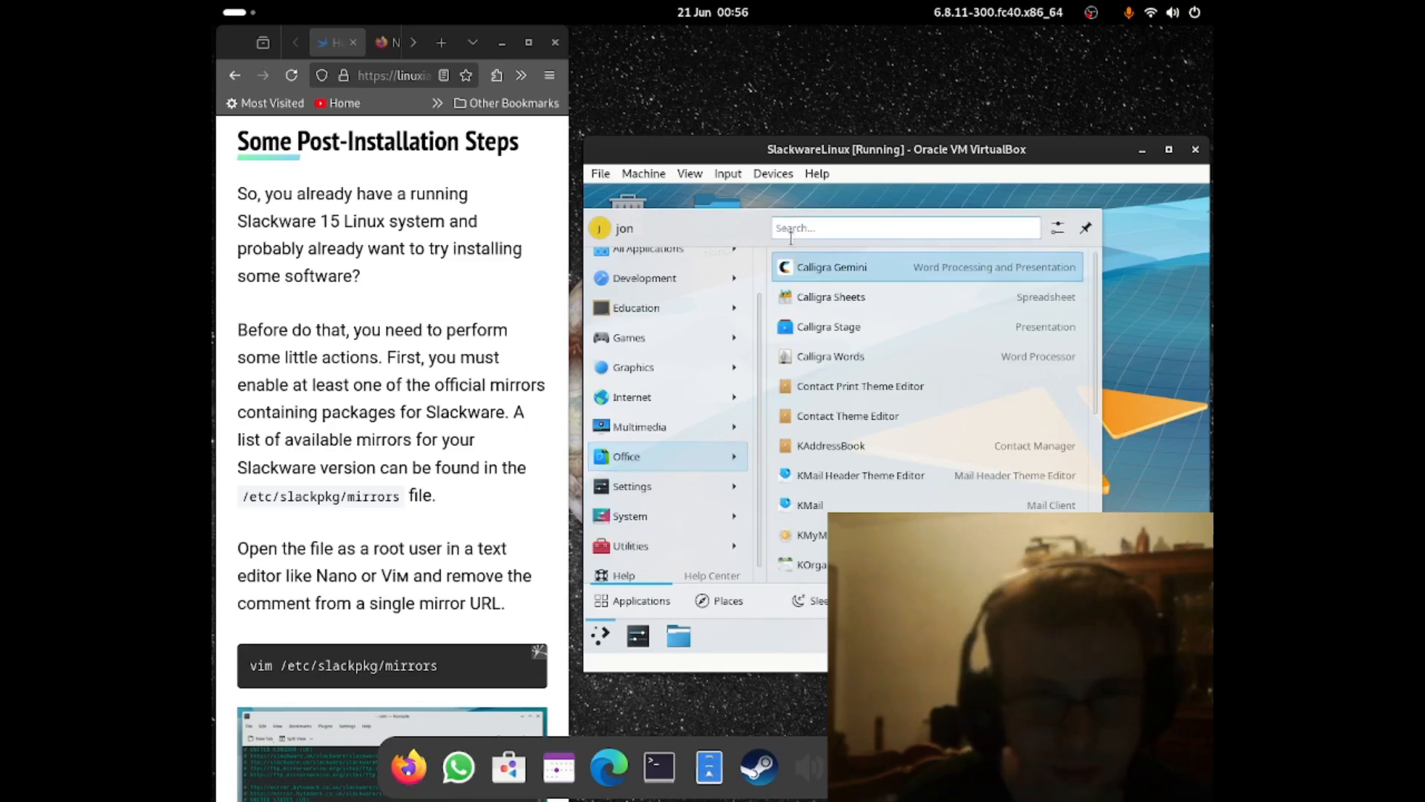
pyautogui.write('ter')
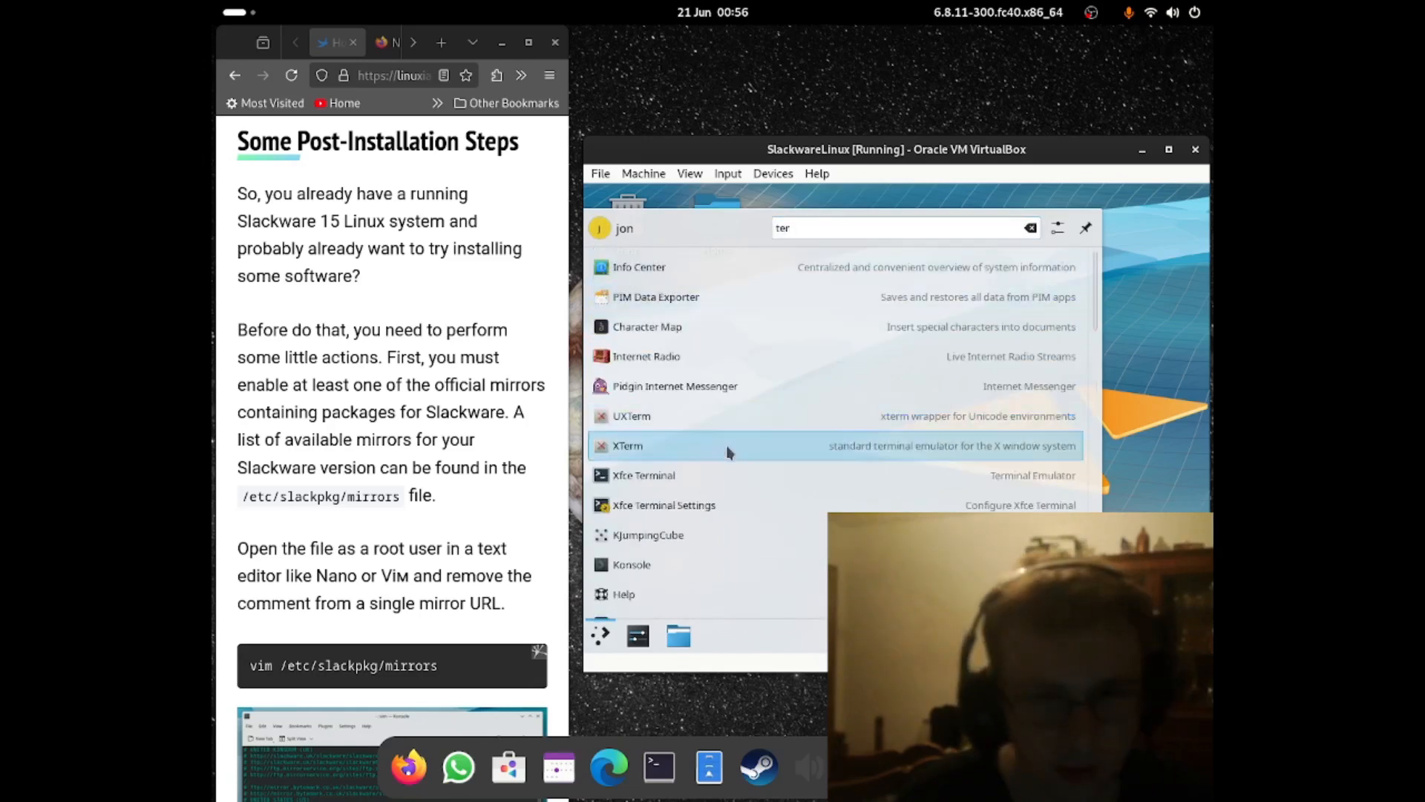
pyautogui.click(732, 477)
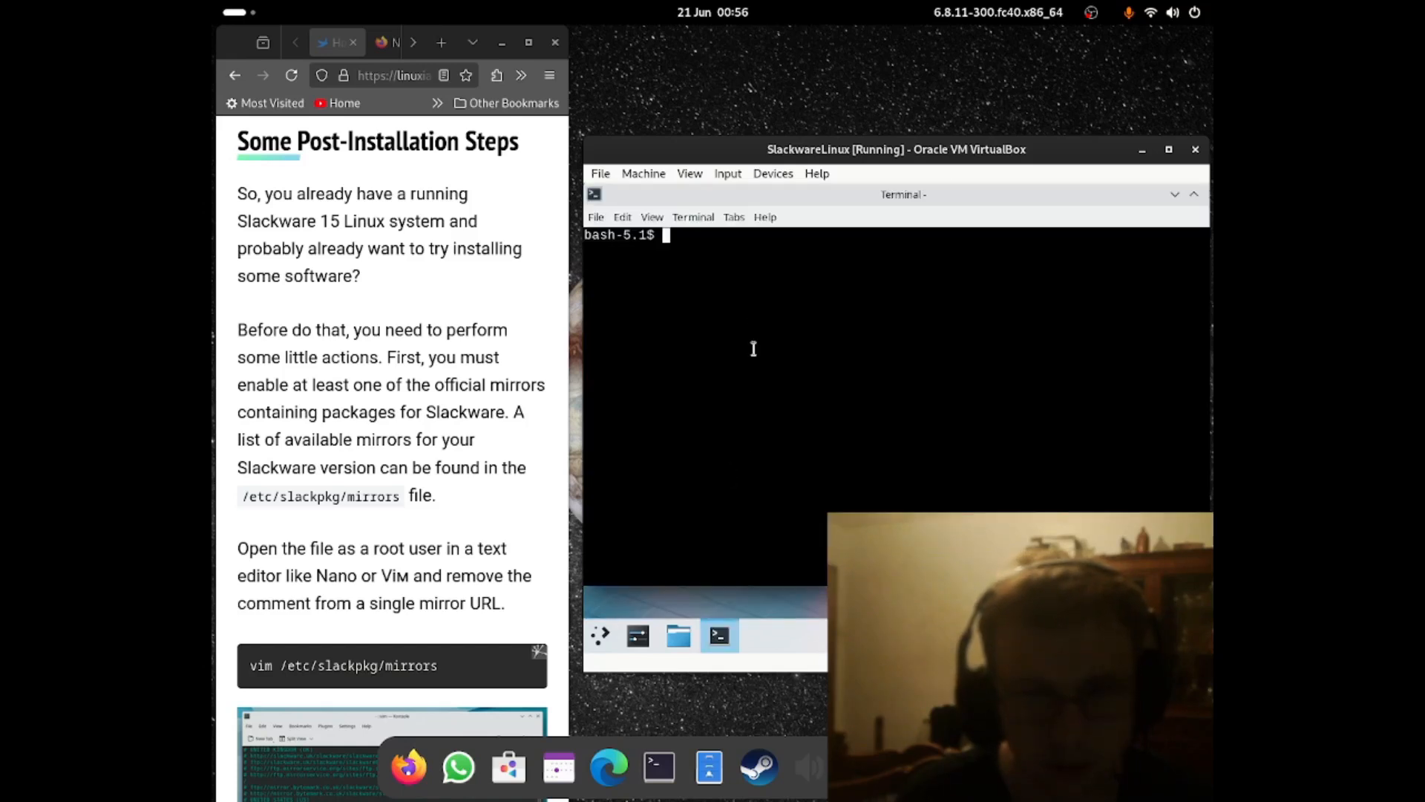
pyautogui.doubleClick(781, 199)
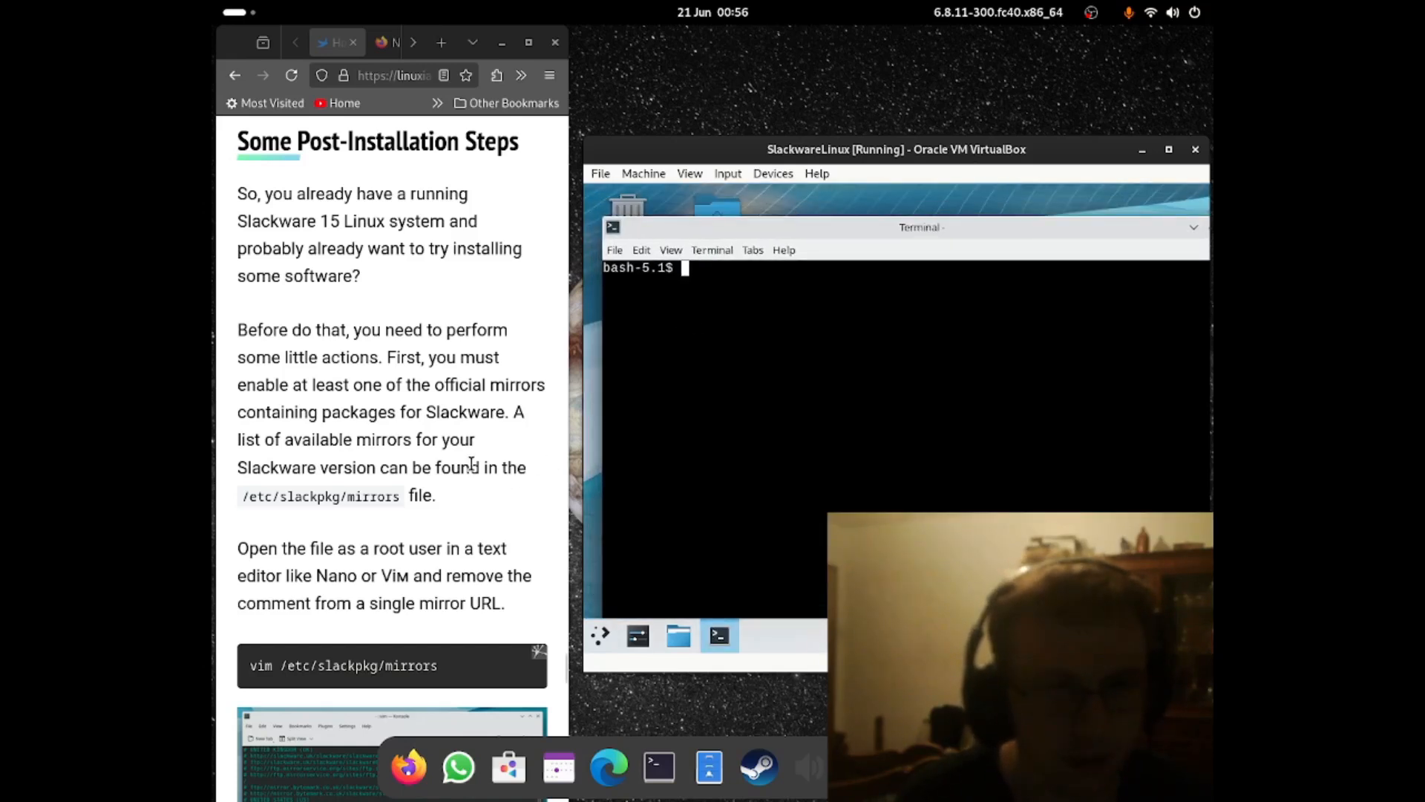
# - Read the guide's mirror instructions, try sudo on its own, and switch to root with su by entering the root password
pyautogui.scroll(-2, 460, 472)
pyautogui.scroll(-2, 297, 550)
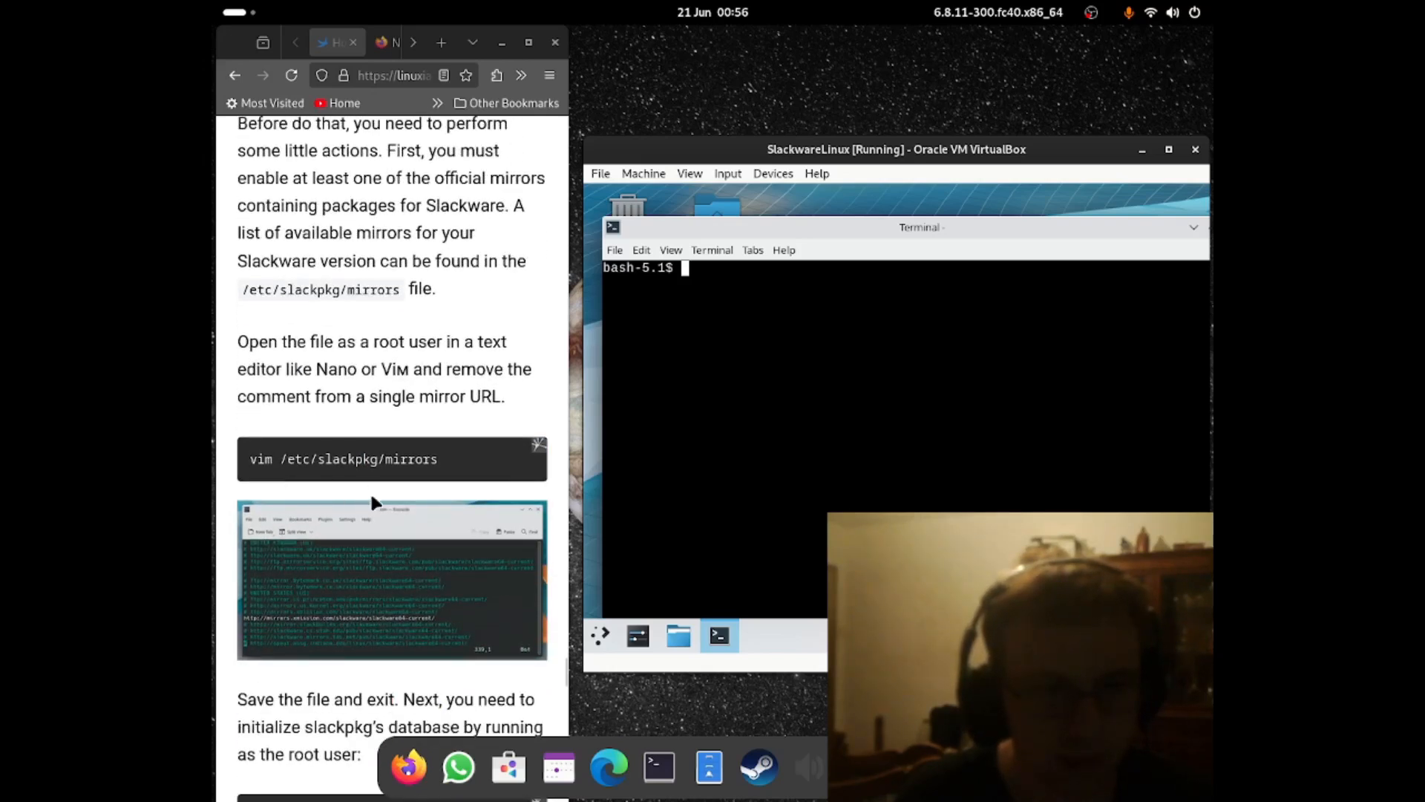
pyautogui.write('sudo')
pyautogui.press('Return')
pyautogui.write('s')
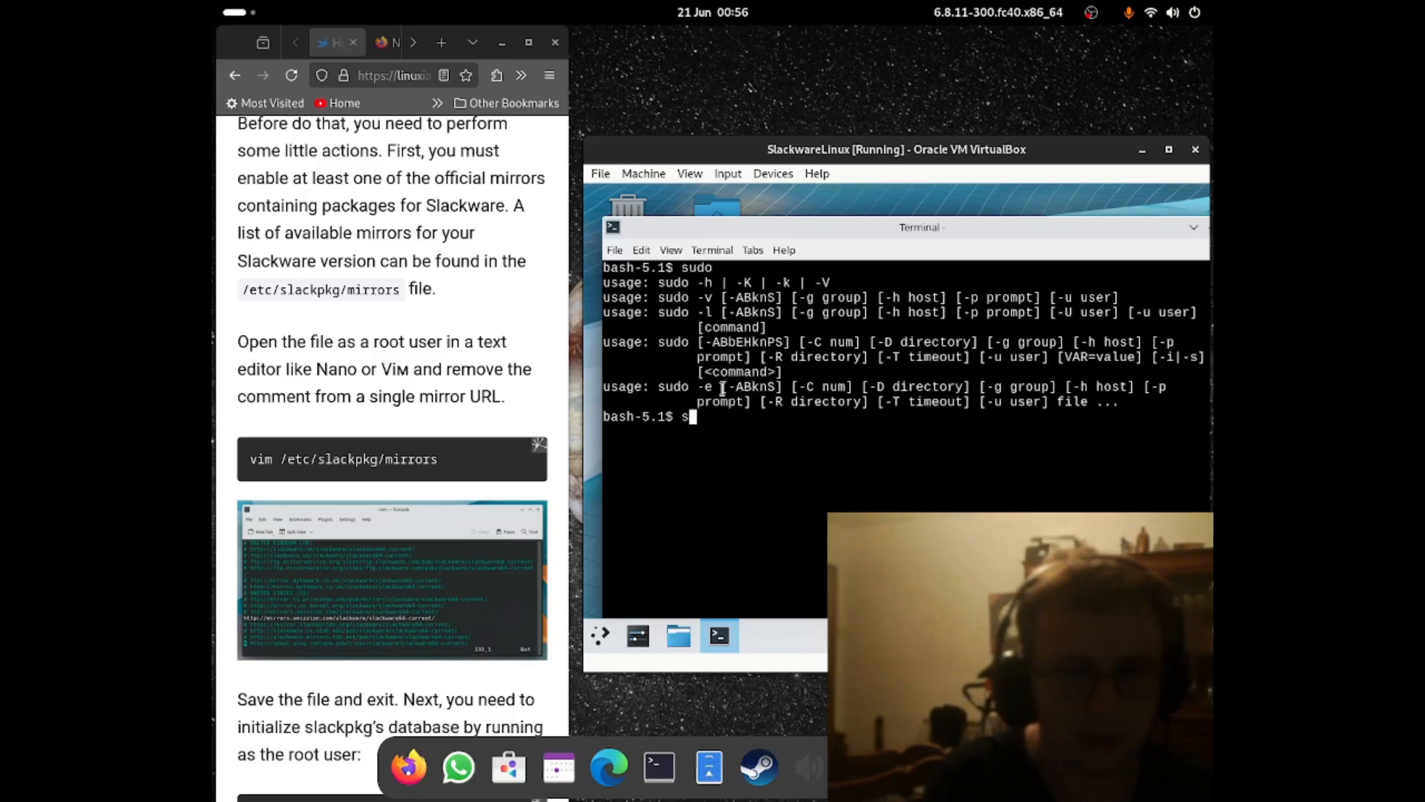
pyautogui.write('u')
pyautogui.press('Return')
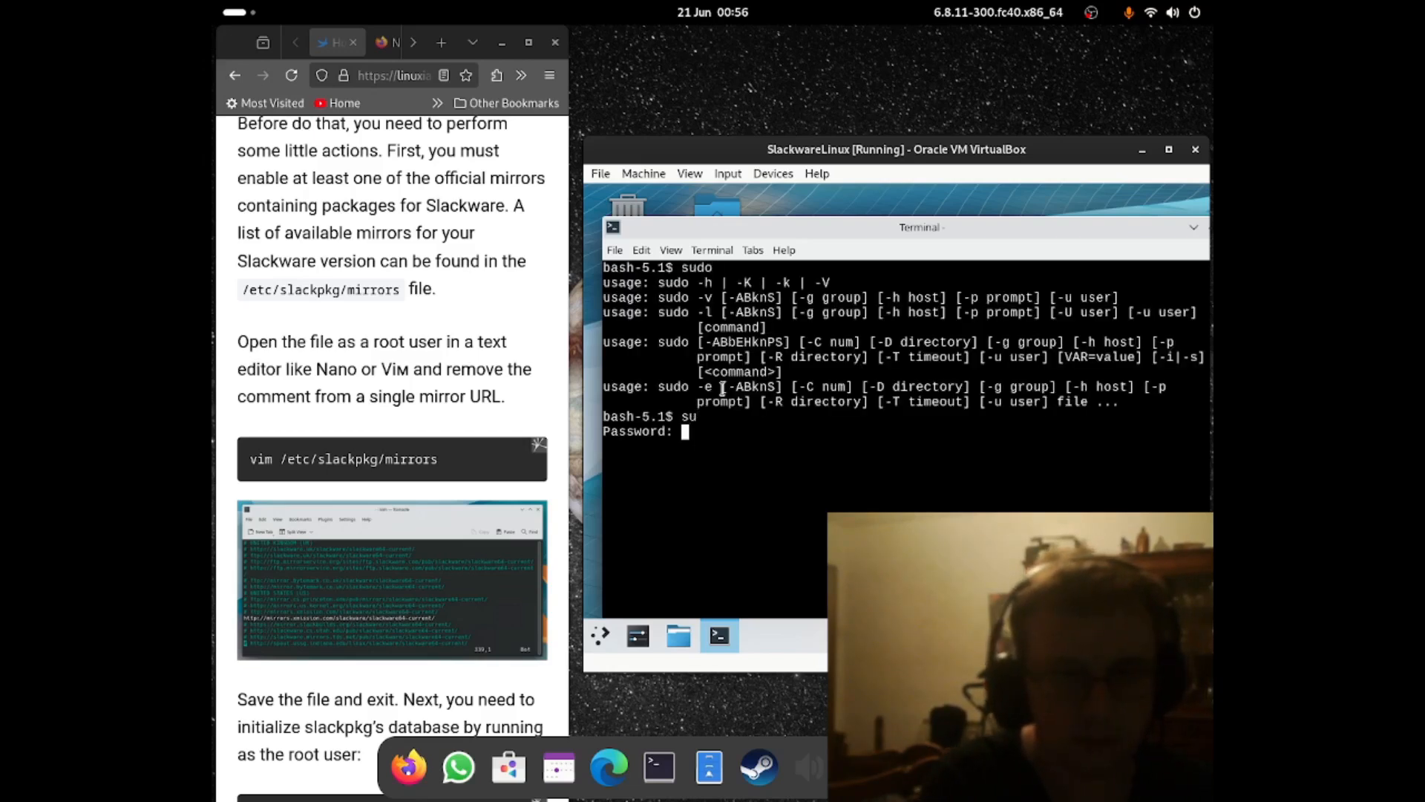
pyautogui.press('Return')
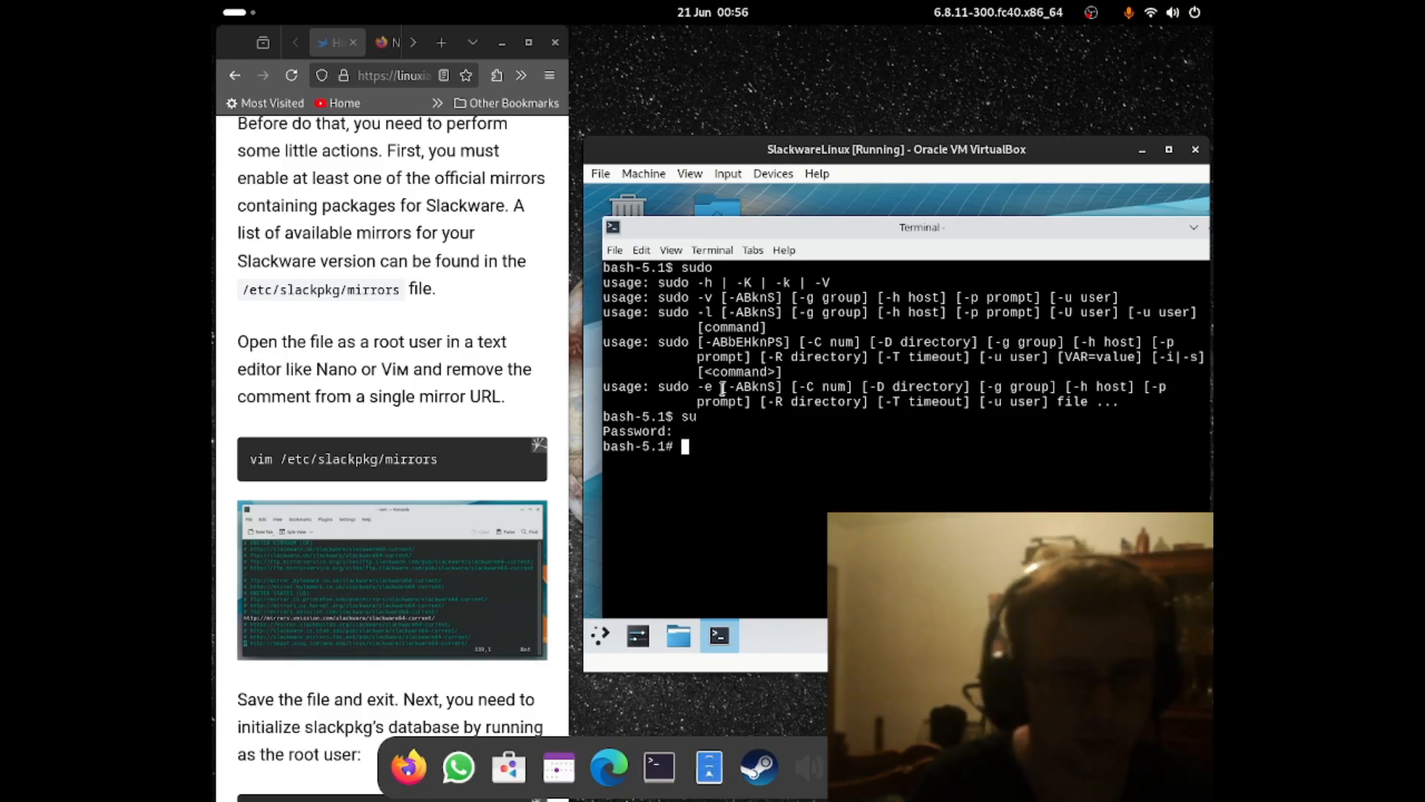
# - Open /etc/slackpkg/mirrors in vim as root
pyautogui.write('vi')
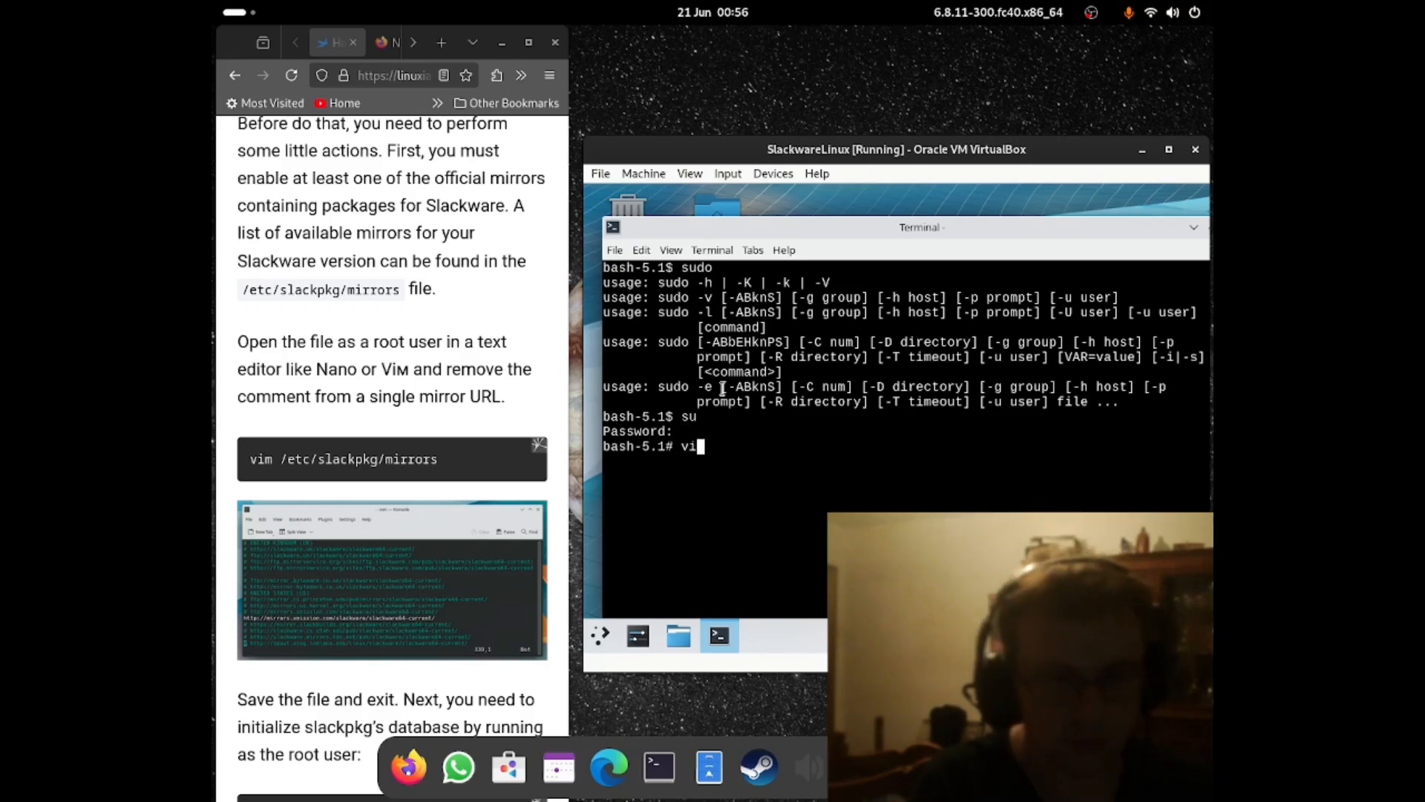
pyautogui.write('m /etc/slackpkg')
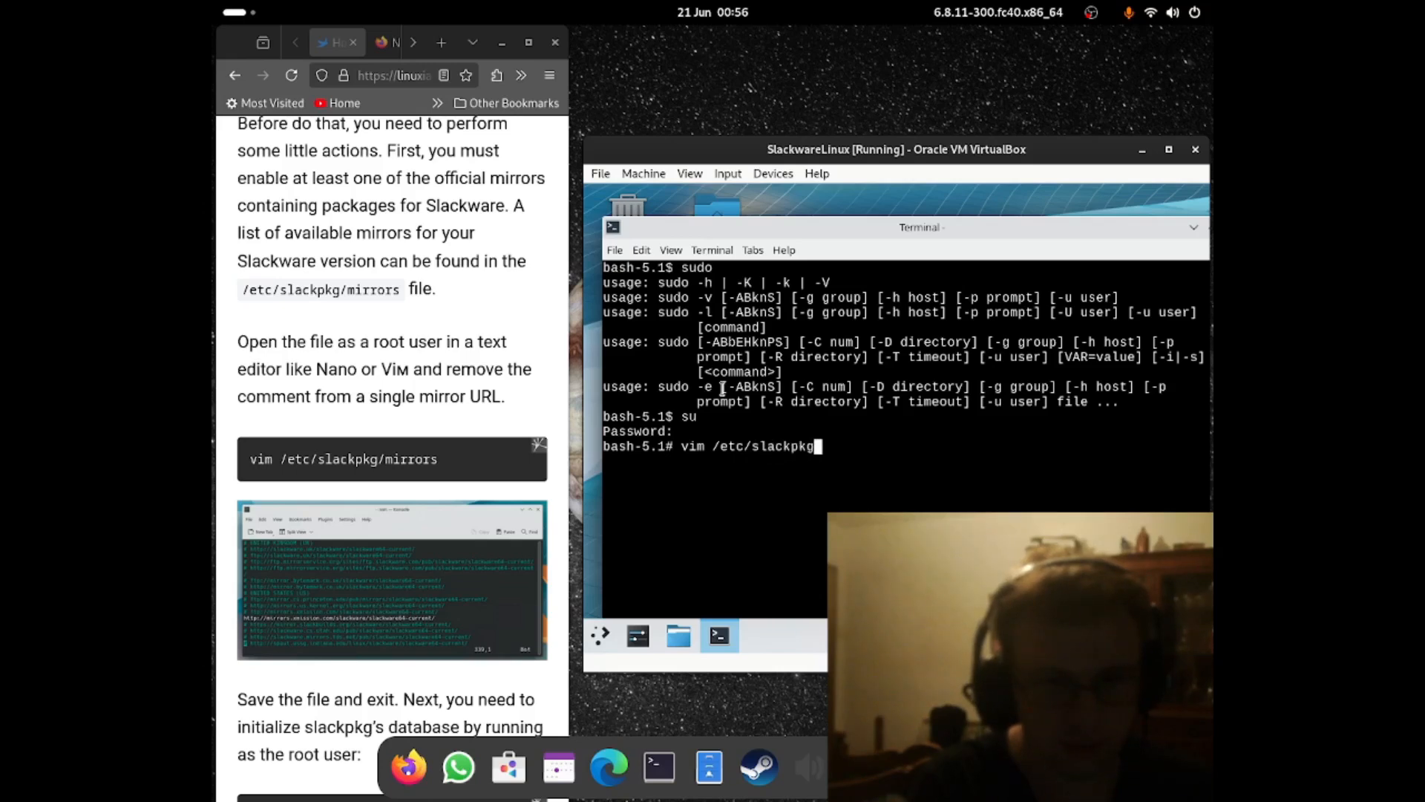
pyautogui.write('/mirrors')
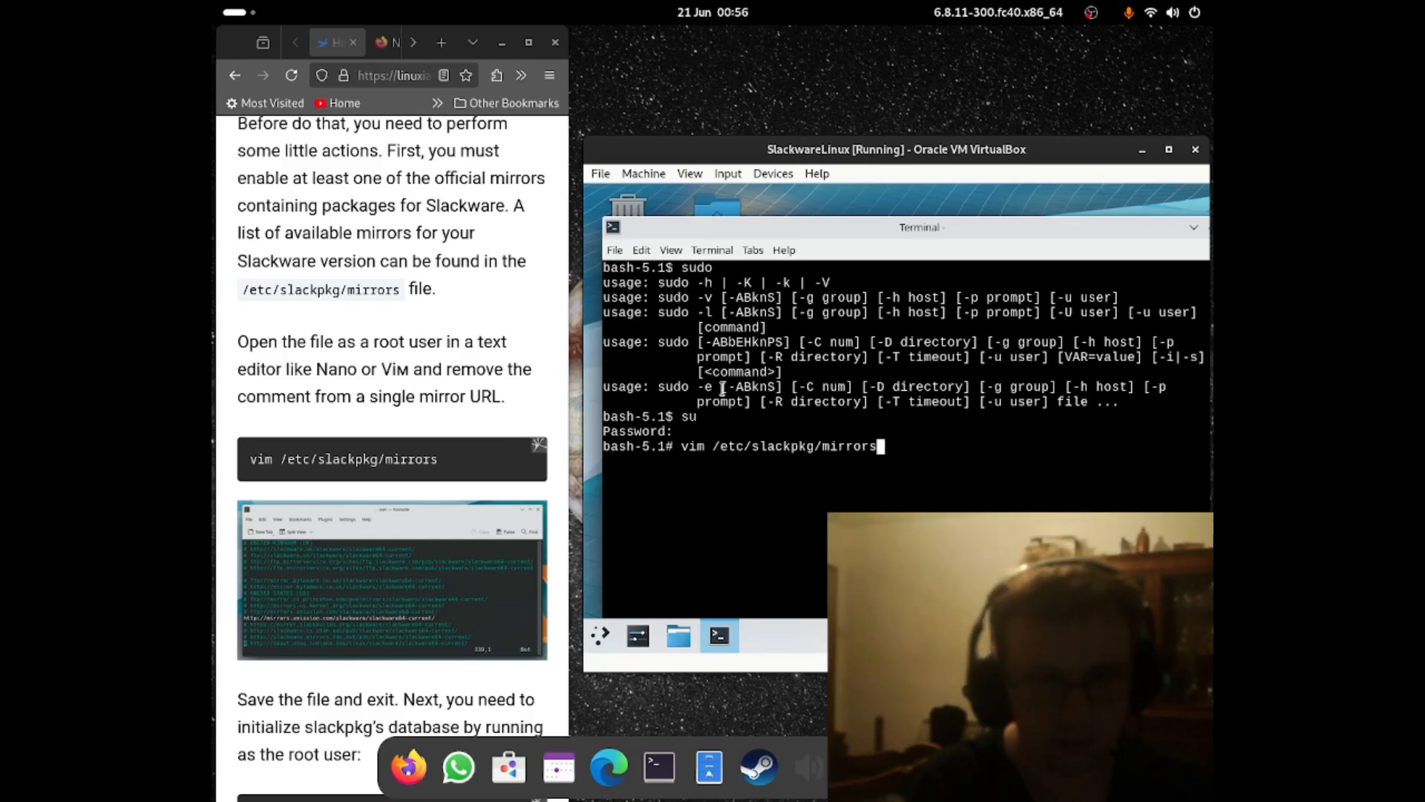
pyautogui.press('Return')
# - Look through the Slackware64-15.0 mirrors listed by country in the mirrors file, from Australia on to Greece and Indonesia
pyautogui.press('Down')
pyautogui.press('Down')
pyautogui.press('Down')
pyautogui.press('Down')
pyautogui.press('Down')
pyautogui.press('Down')
pyautogui.press('Down')
pyautogui.press('Down')
pyautogui.press('Down')
pyautogui.press('Down')
pyautogui.press('Down')
pyautogui.press('Down')
pyautogui.press('Down')
pyautogui.press('Down')
pyautogui.press('Down')
pyautogui.press('Down')
pyautogui.press('Down')
pyautogui.press('Down')
pyautogui.press('Down')
pyautogui.press('Down')
pyautogui.press('Down')
pyautogui.press('Down')
pyautogui.press('Down')
pyautogui.press('Down')
pyautogui.press('Down')
pyautogui.press('Down')
pyautogui.press('Down')
pyautogui.press('Down')
pyautogui.press('Down')
pyautogui.press('Down')
pyautogui.press('Down')
pyautogui.press('Down')
pyautogui.press('Down')
pyautogui.press('Down')
pyautogui.press('Down')
pyautogui.press('Down')
pyautogui.press('Down')
pyautogui.press('Down')
pyautogui.press('Down')
pyautogui.press('Down')
pyautogui.press('Down')
pyautogui.press('Down')
pyautogui.press('Down')
pyautogui.press('Down')
pyautogui.press('Down')
pyautogui.press('Down')
pyautogui.press('Down')
pyautogui.press('Down')
pyautogui.press('Down')
pyautogui.press('Down')
pyautogui.press('Down')
pyautogui.press('Down')
pyautogui.press('Down')
pyautogui.press('Down')
pyautogui.press('Down')
pyautogui.press('Down')
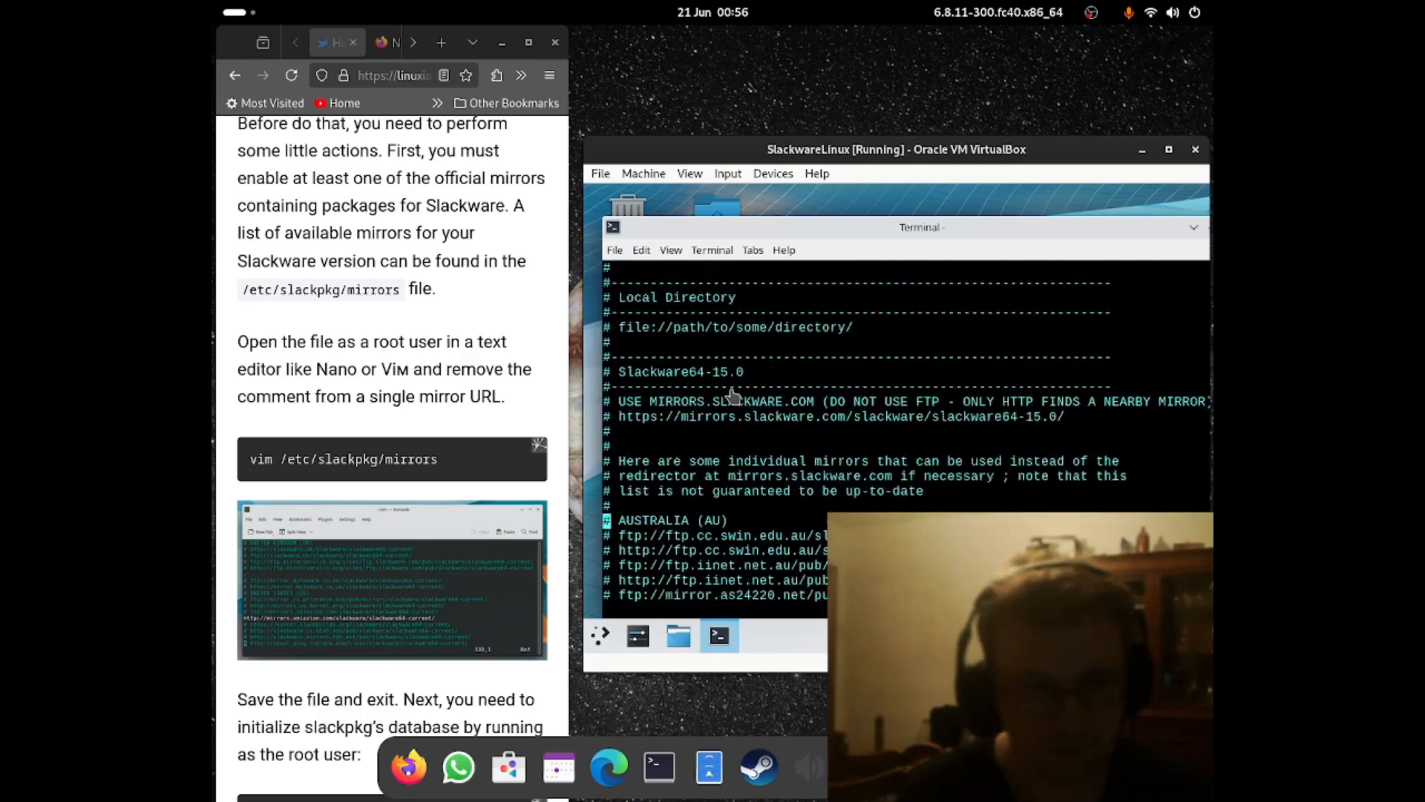
pyautogui.press('Up')
pyautogui.press('Up')
pyautogui.press('Up')
pyautogui.press('Up')
pyautogui.press('Up')
pyautogui.press('Up')
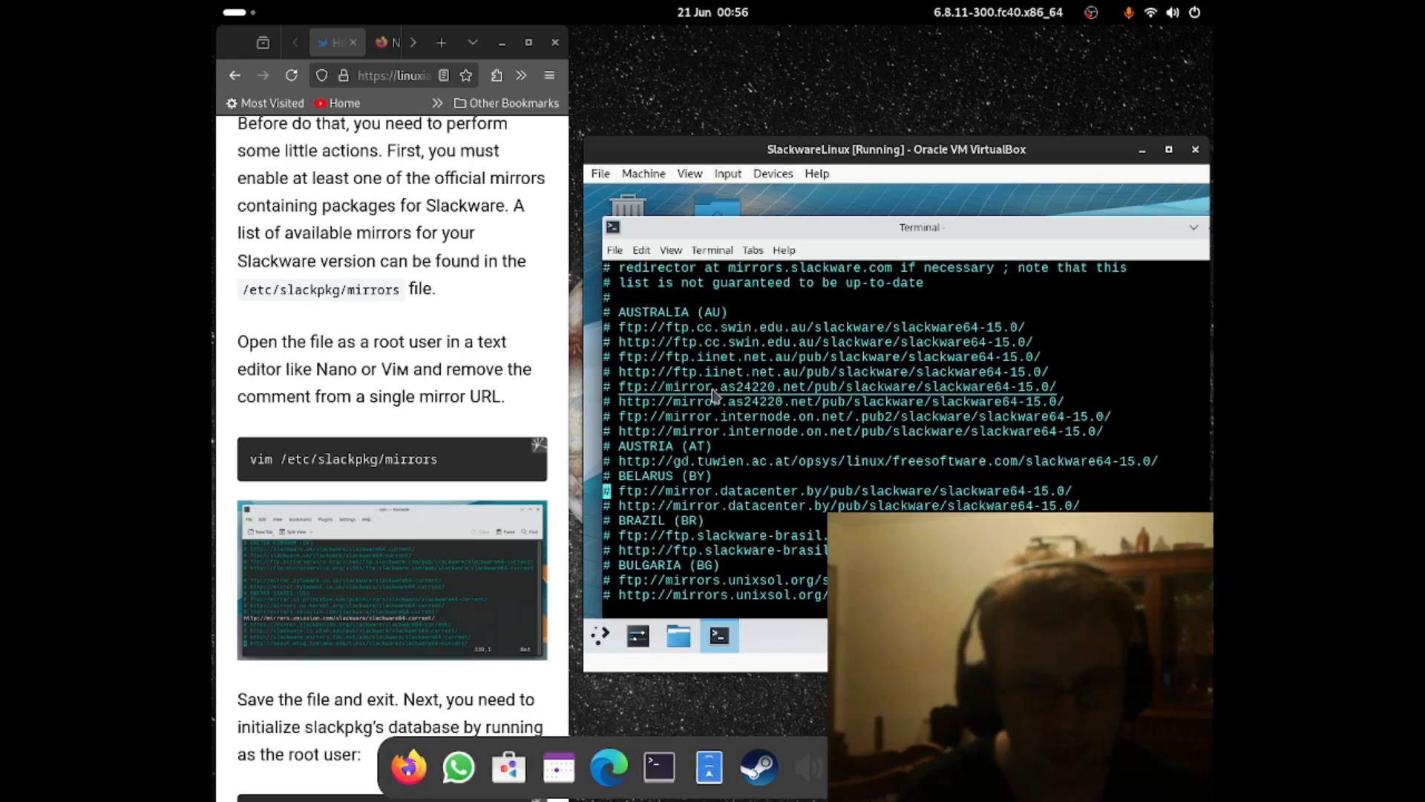
pyautogui.press('Down')
pyautogui.press('Down')
pyautogui.press('Down')
pyautogui.press('Down')
pyautogui.press('Down')
pyautogui.press('Down')
pyautogui.press('Down')
pyautogui.press('Down')
pyautogui.press('Down')
pyautogui.press('Down')
pyautogui.press('Down')
pyautogui.press('Down')
pyautogui.press('Down')
pyautogui.press('Down')
pyautogui.press('Down')
pyautogui.press('Down')
pyautogui.press('Down')
pyautogui.press('Down')
pyautogui.press('Down')
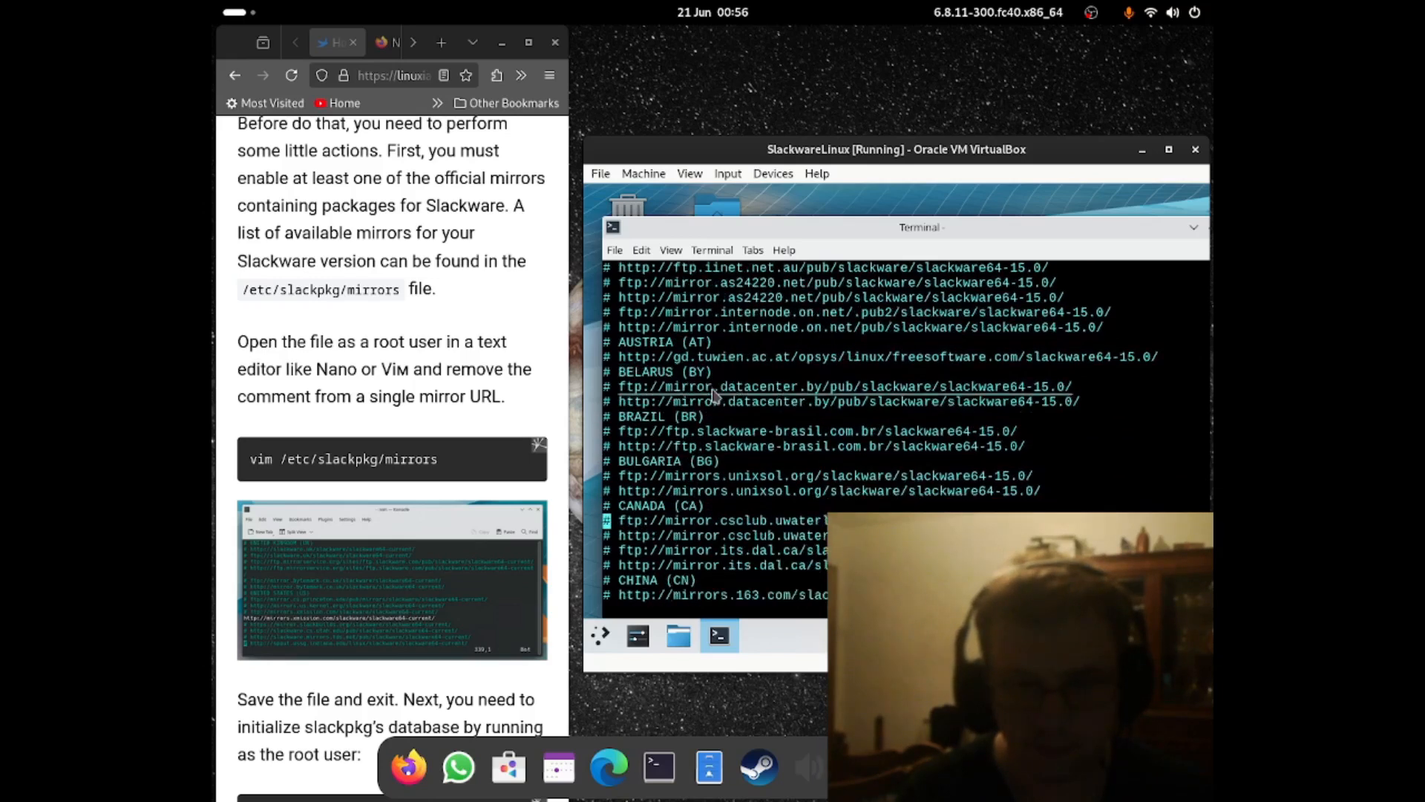
pyautogui.press('Down')
pyautogui.press('Down')
pyautogui.press('Down')
pyautogui.press('Down')
pyautogui.press('Down')
pyautogui.press('Down')
pyautogui.press('Down')
pyautogui.press('Down')
pyautogui.press('Down')
pyautogui.press('Down')
pyautogui.press('Down')
pyautogui.press('Down')
pyautogui.press('Down')
pyautogui.press('Down')
pyautogui.press('Down')
pyautogui.press('Down')
pyautogui.press('Down')
pyautogui.press('Down')
pyautogui.press('Down')
pyautogui.press('Down')
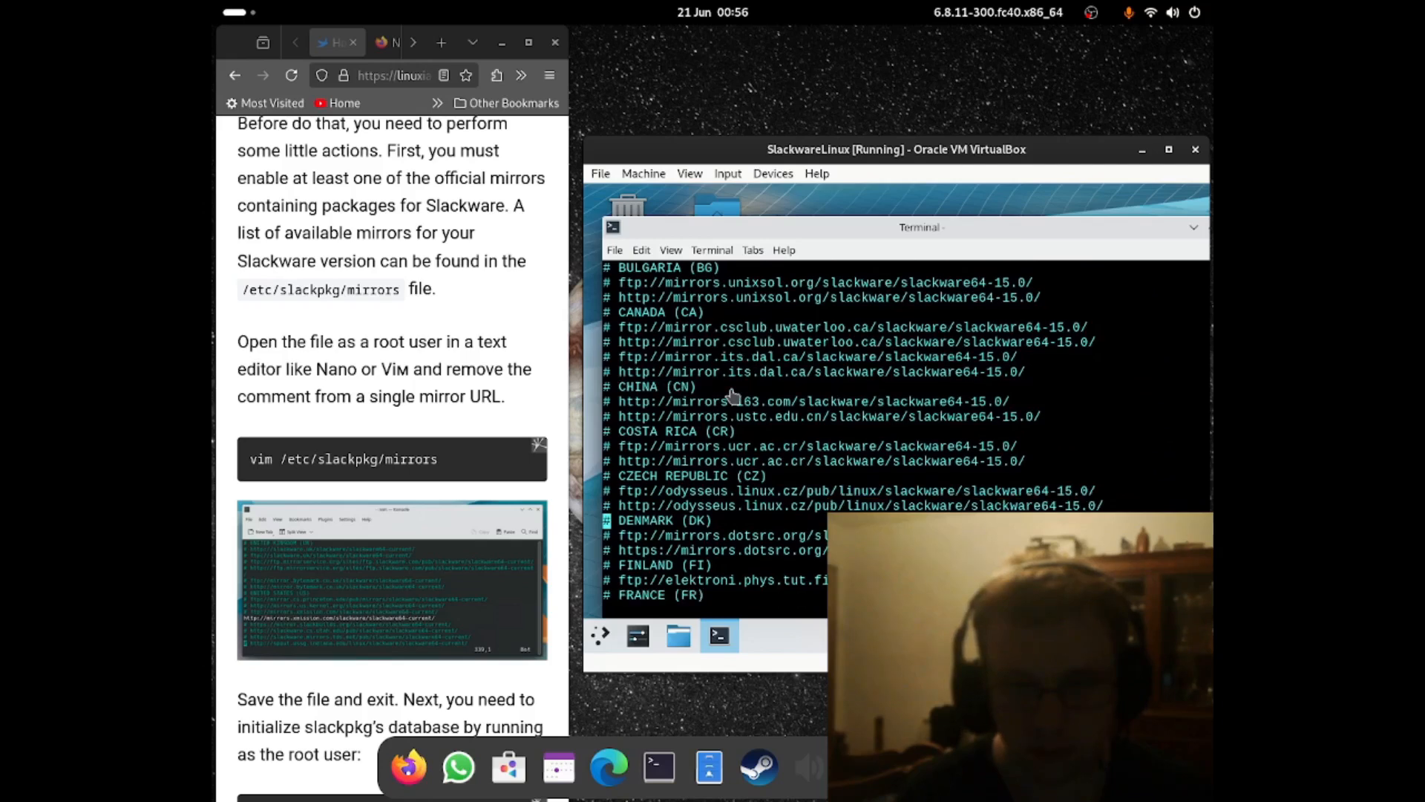
pyautogui.press('Up')
pyautogui.press('Up')
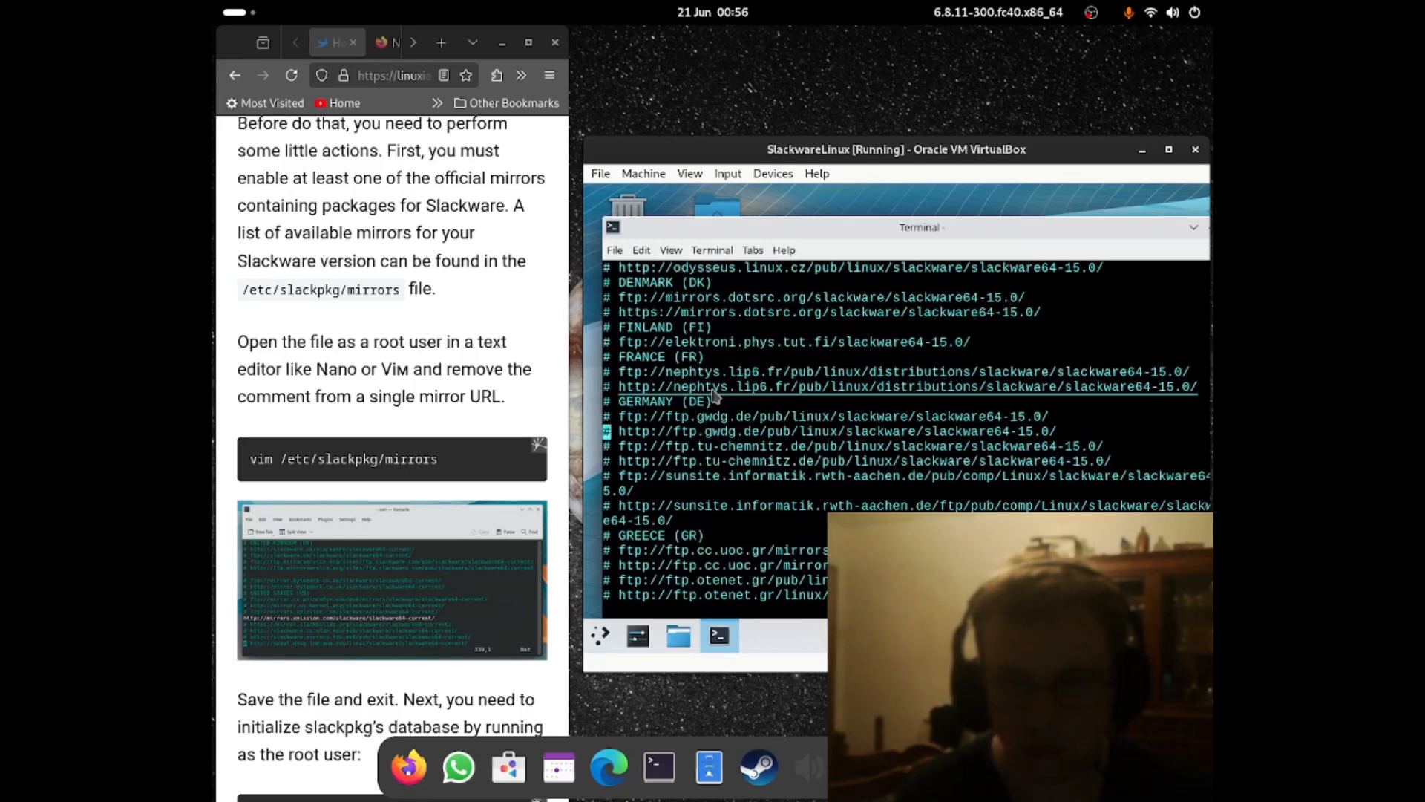
pyautogui.press('Down')
pyautogui.press('Down')
pyautogui.press('Down')
pyautogui.press('Down')
pyautogui.press('Down')
pyautogui.press('Down')
pyautogui.press('Down')
pyautogui.press('Down')
pyautogui.press('Down')
pyautogui.press('Down')
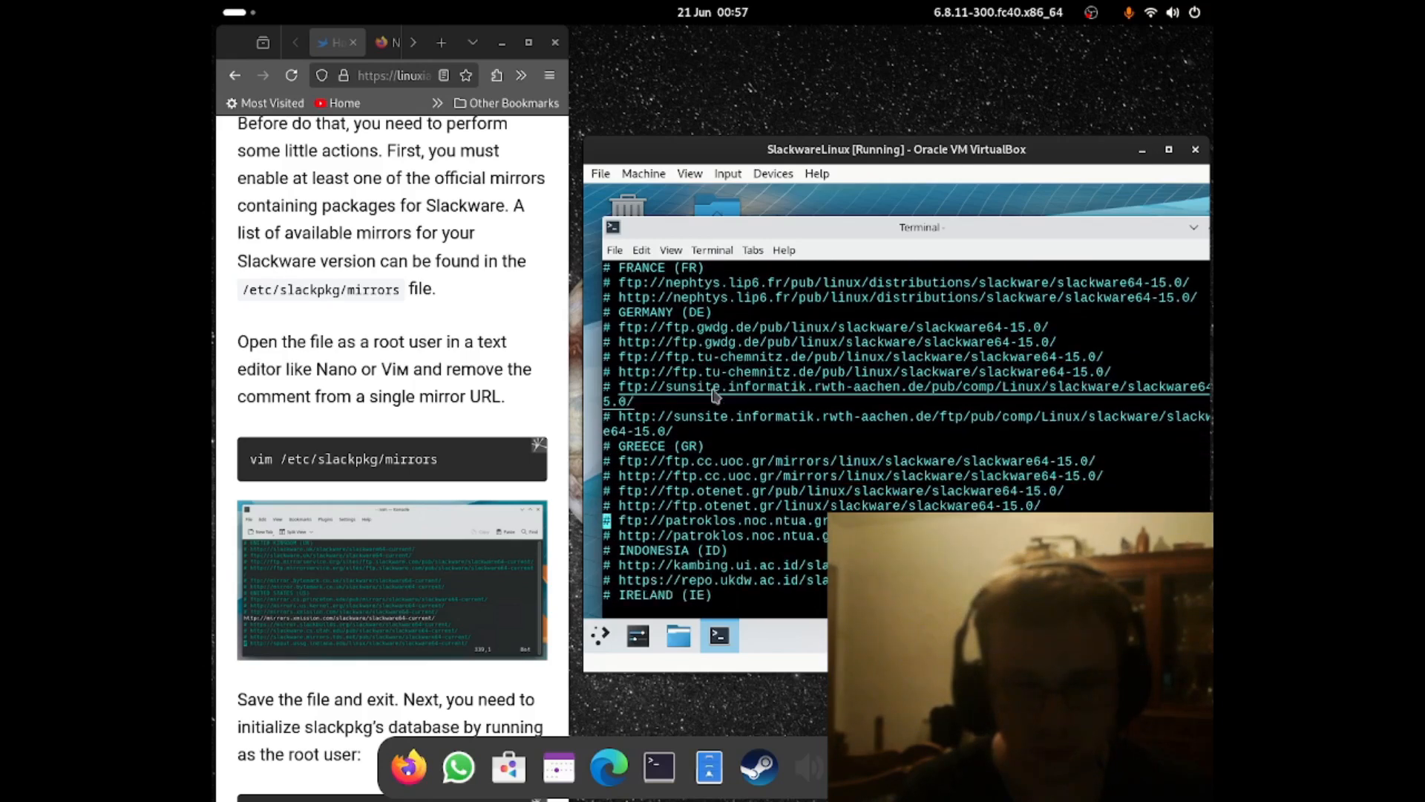
# - Enlarge the guide's example mirror screenshot and find the matching United States slackware64-current entries in the mirrors file
pyautogui.click(483, 544)
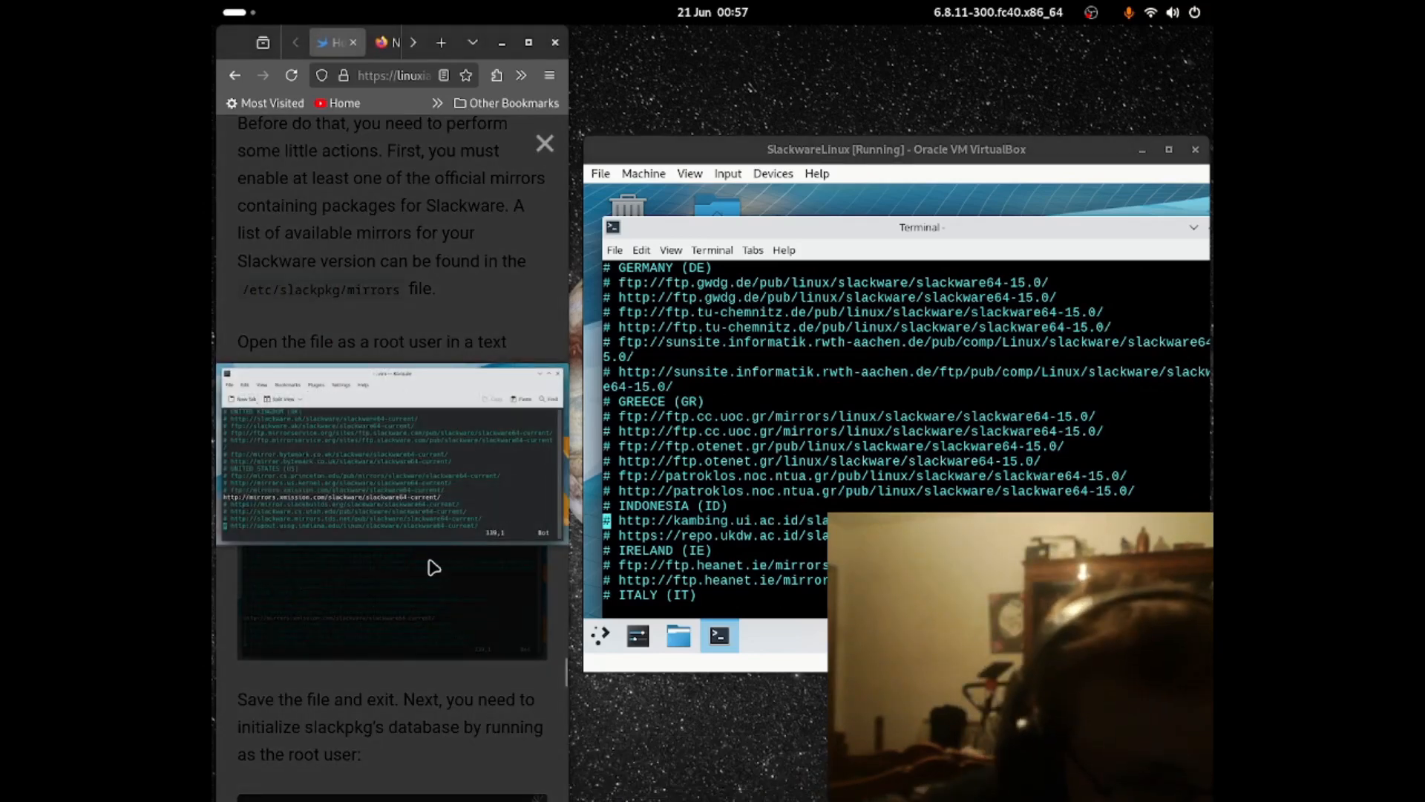
pyautogui.click(693, 521)
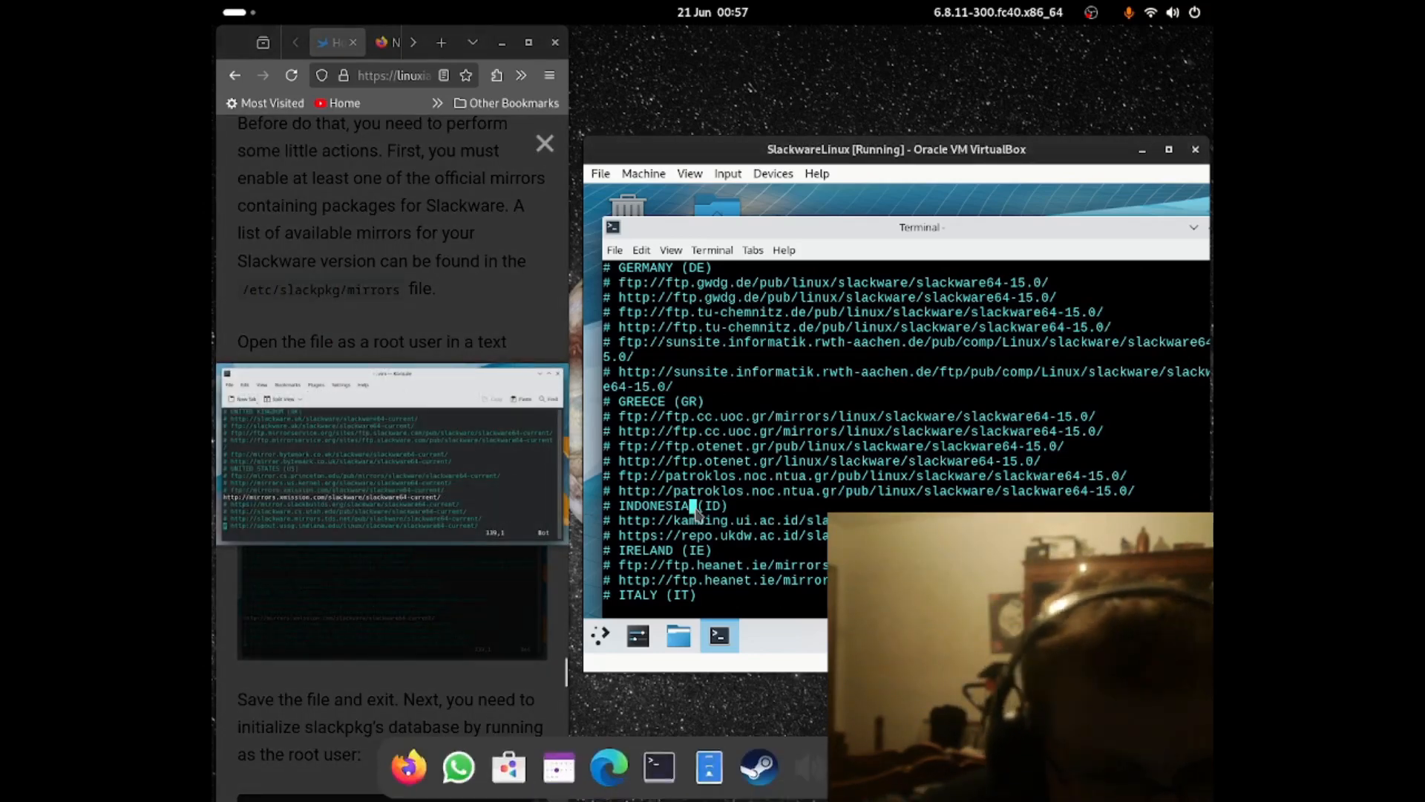
pyautogui.scroll(-10, 724, 544)
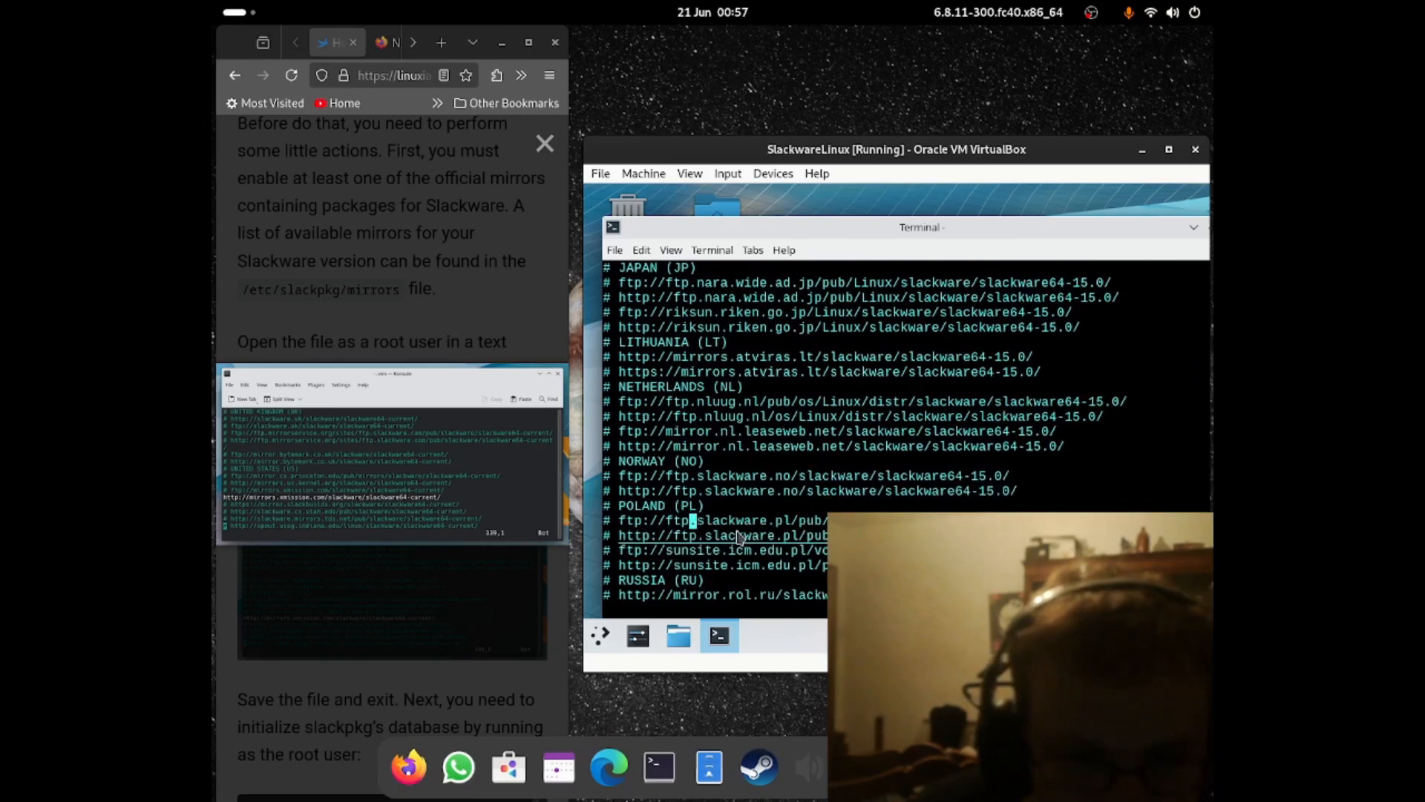
pyautogui.scroll(-5, 741, 536)
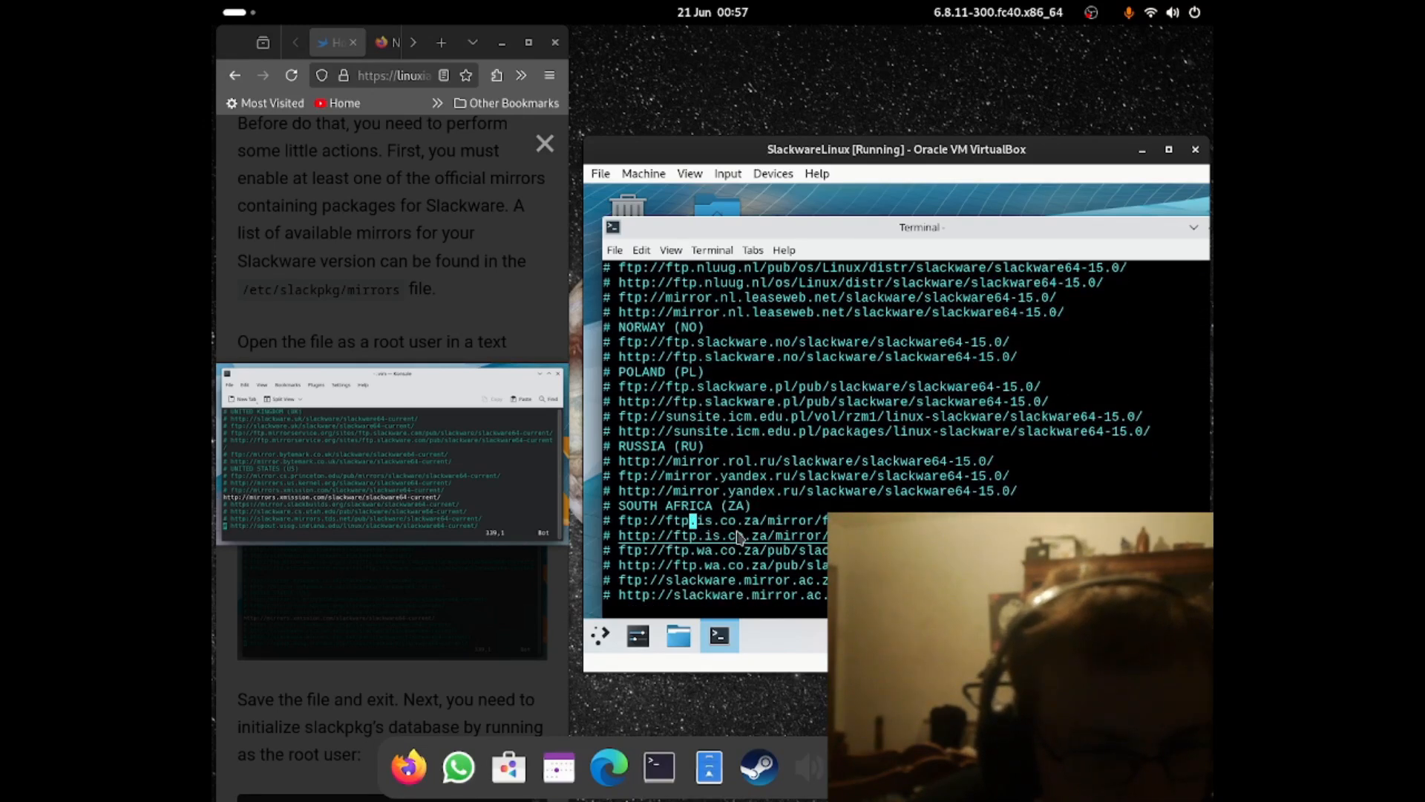
pyautogui.scroll(-10, 740, 536)
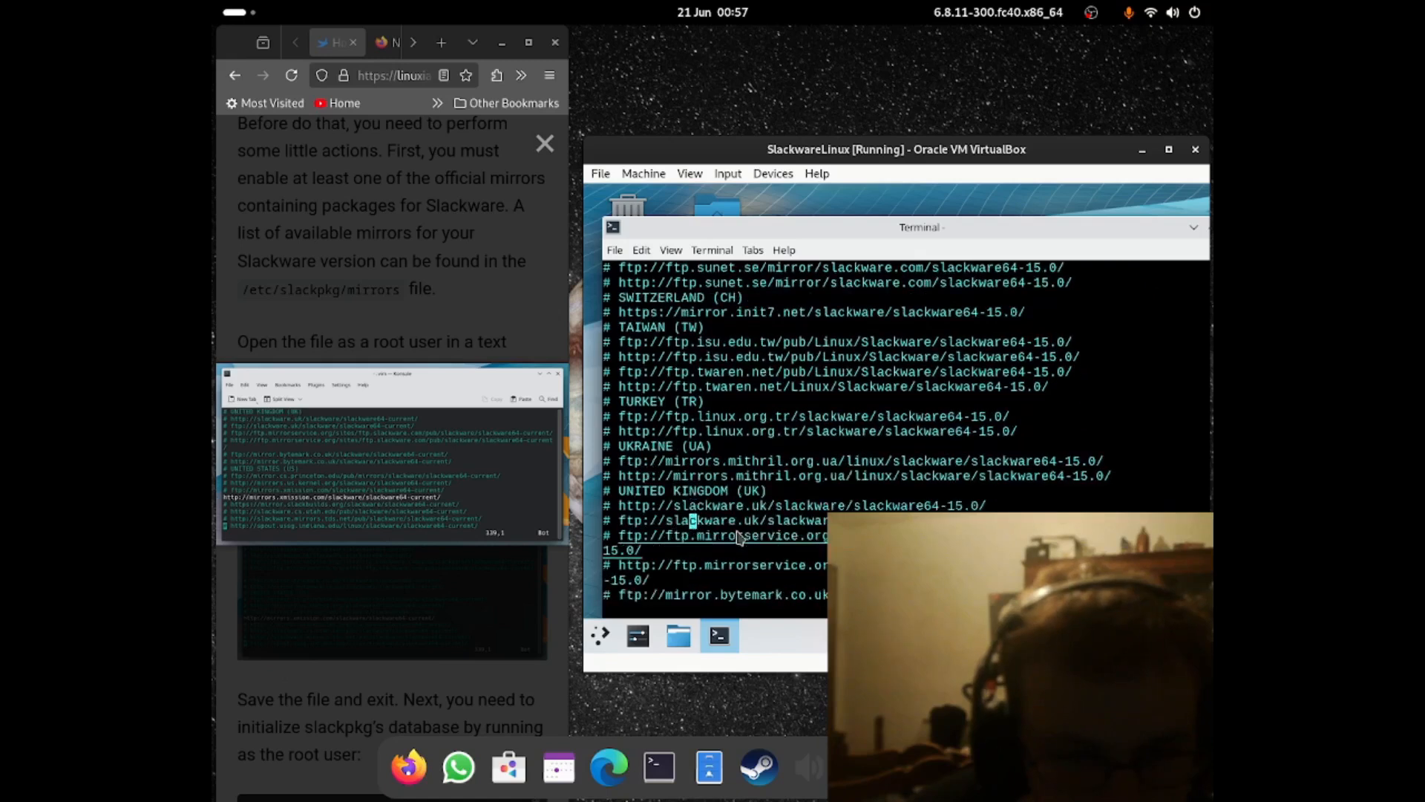
pyautogui.scroll(-15, 740, 536)
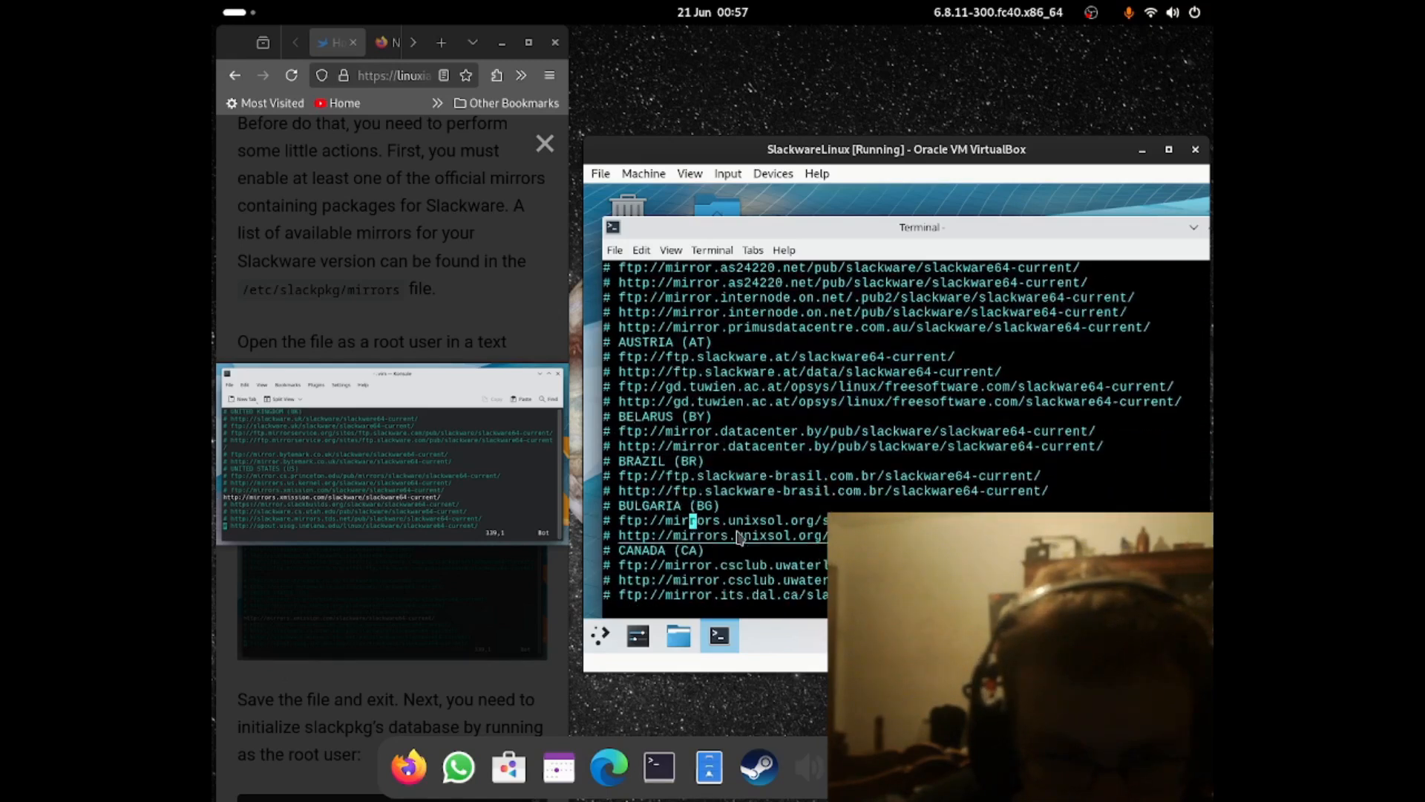
pyautogui.scroll(-15, 757, 536)
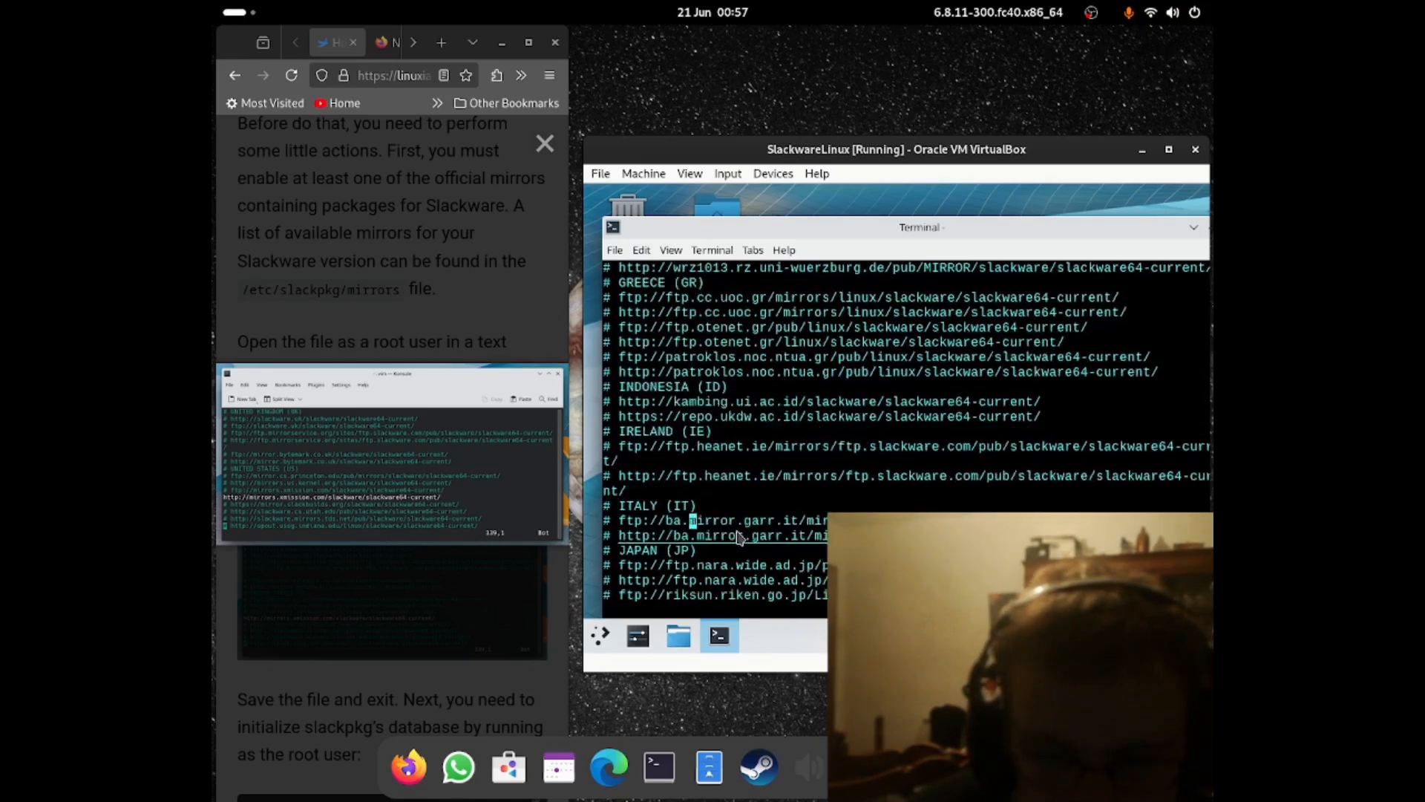
pyautogui.scroll(-15, 740, 536)
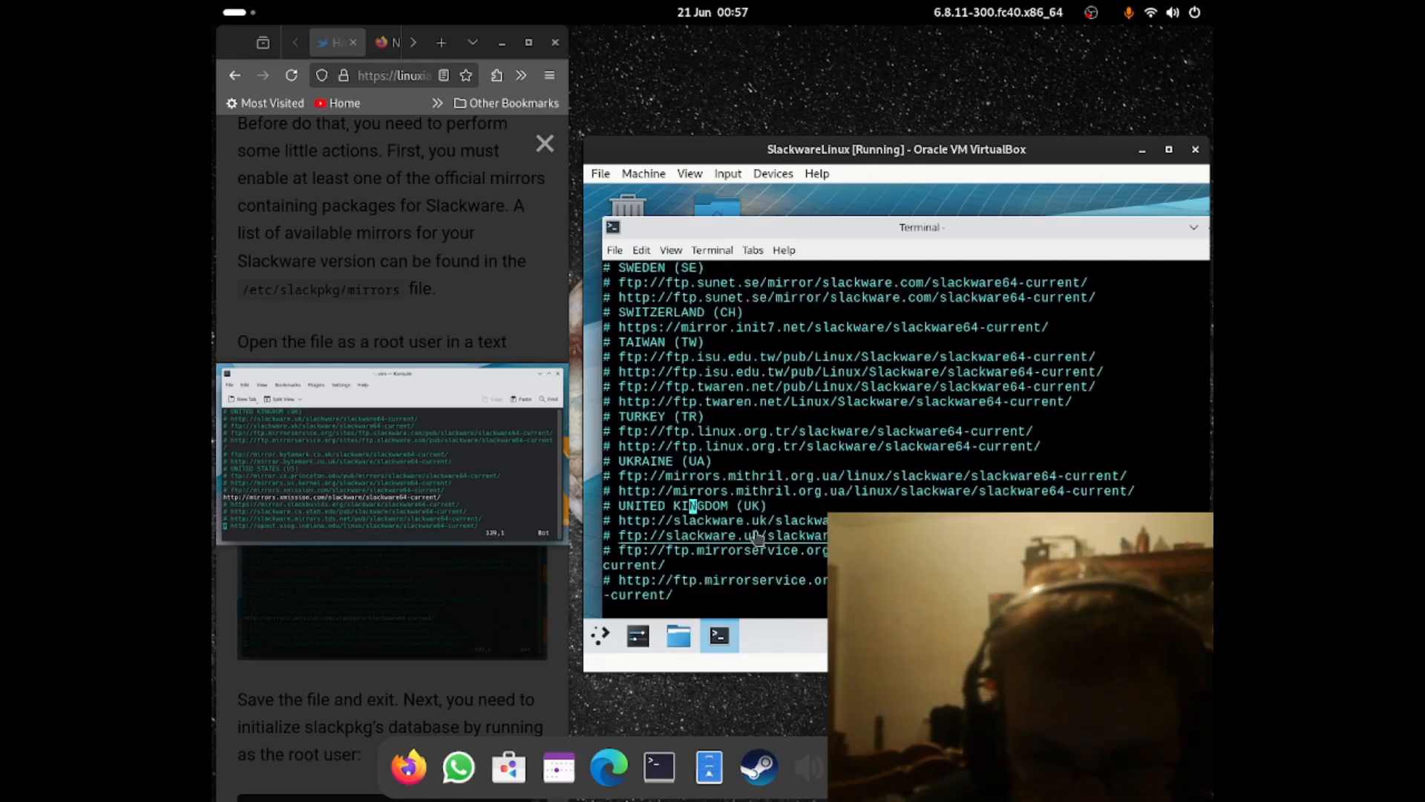
pyautogui.scroll(-1, 740, 536)
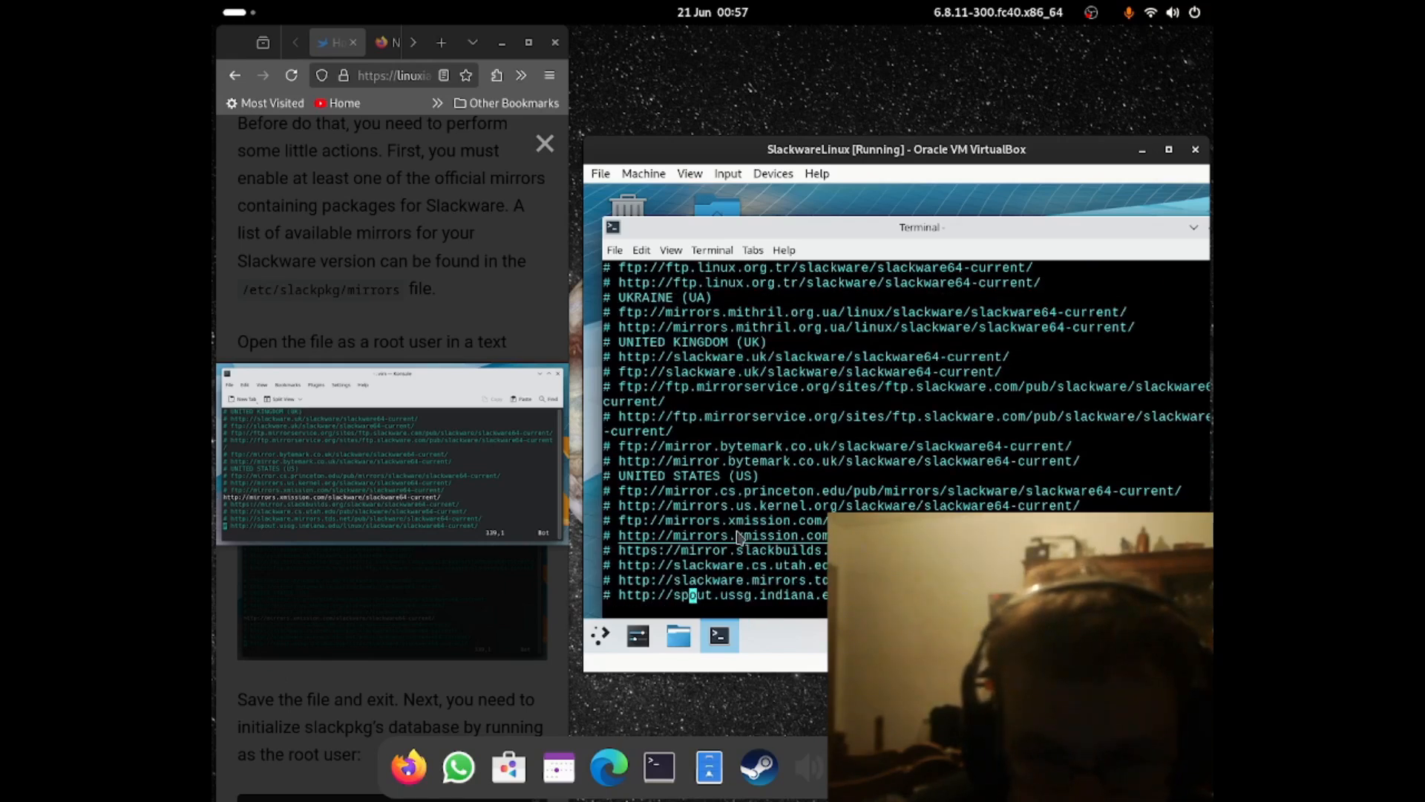
pyautogui.press('Left')
pyautogui.press('Left')
pyautogui.press('Left')
pyautogui.press('Left')
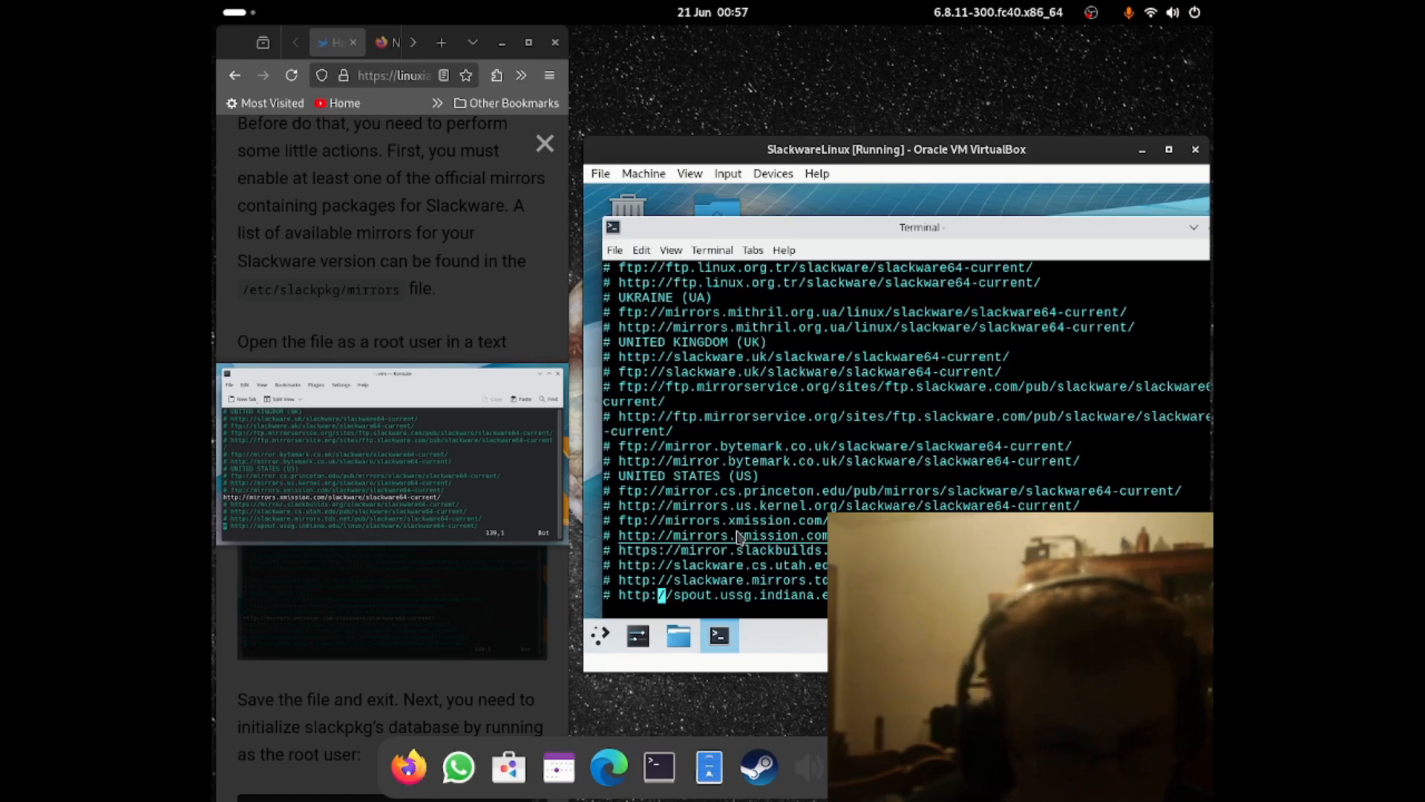
pyautogui.press('Up')
pyautogui.press('Up')
pyautogui.press('Up')
pyautogui.press('Up')
pyautogui.press('Up')
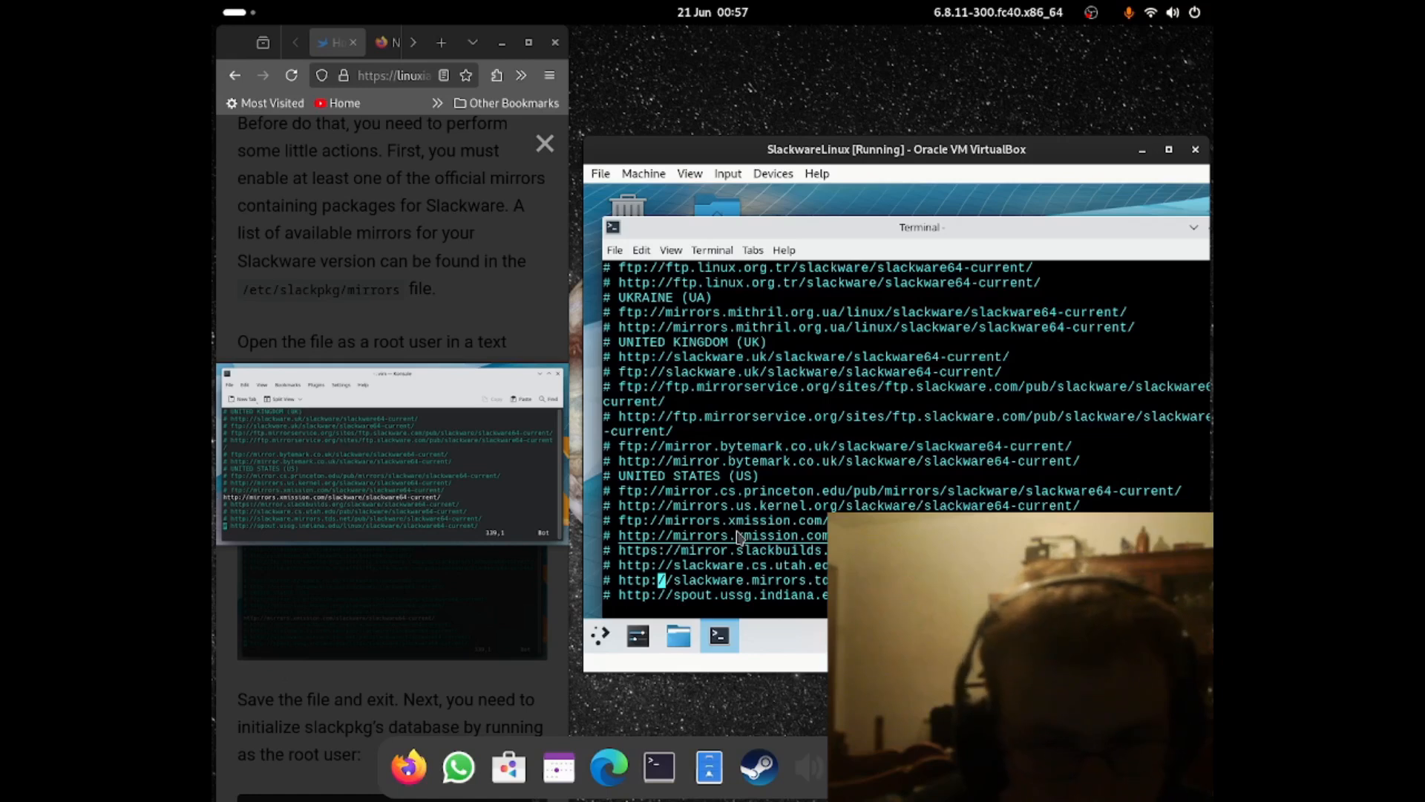
pyautogui.press('Left')
pyautogui.press('Left')
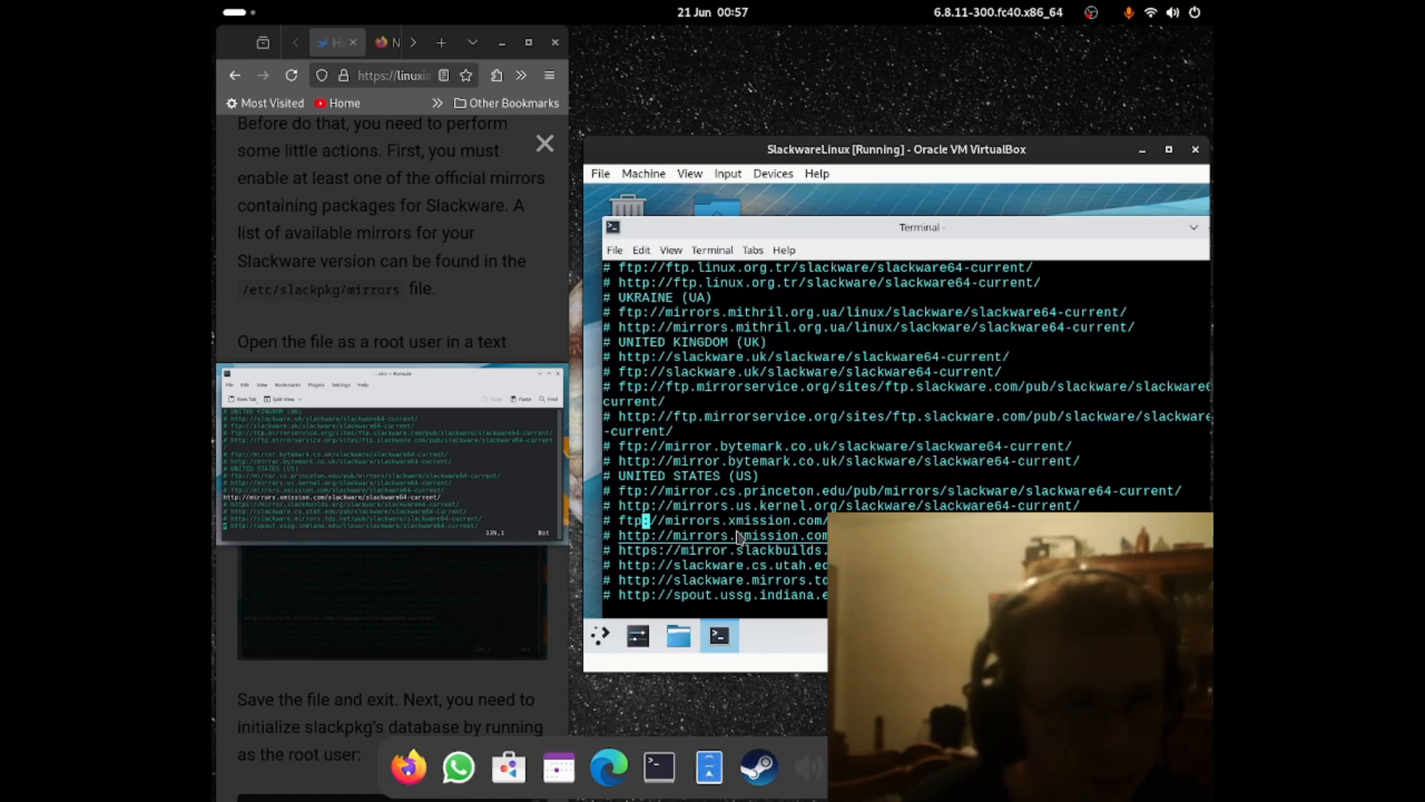
pyautogui.press('Up')
pyautogui.press('Left')
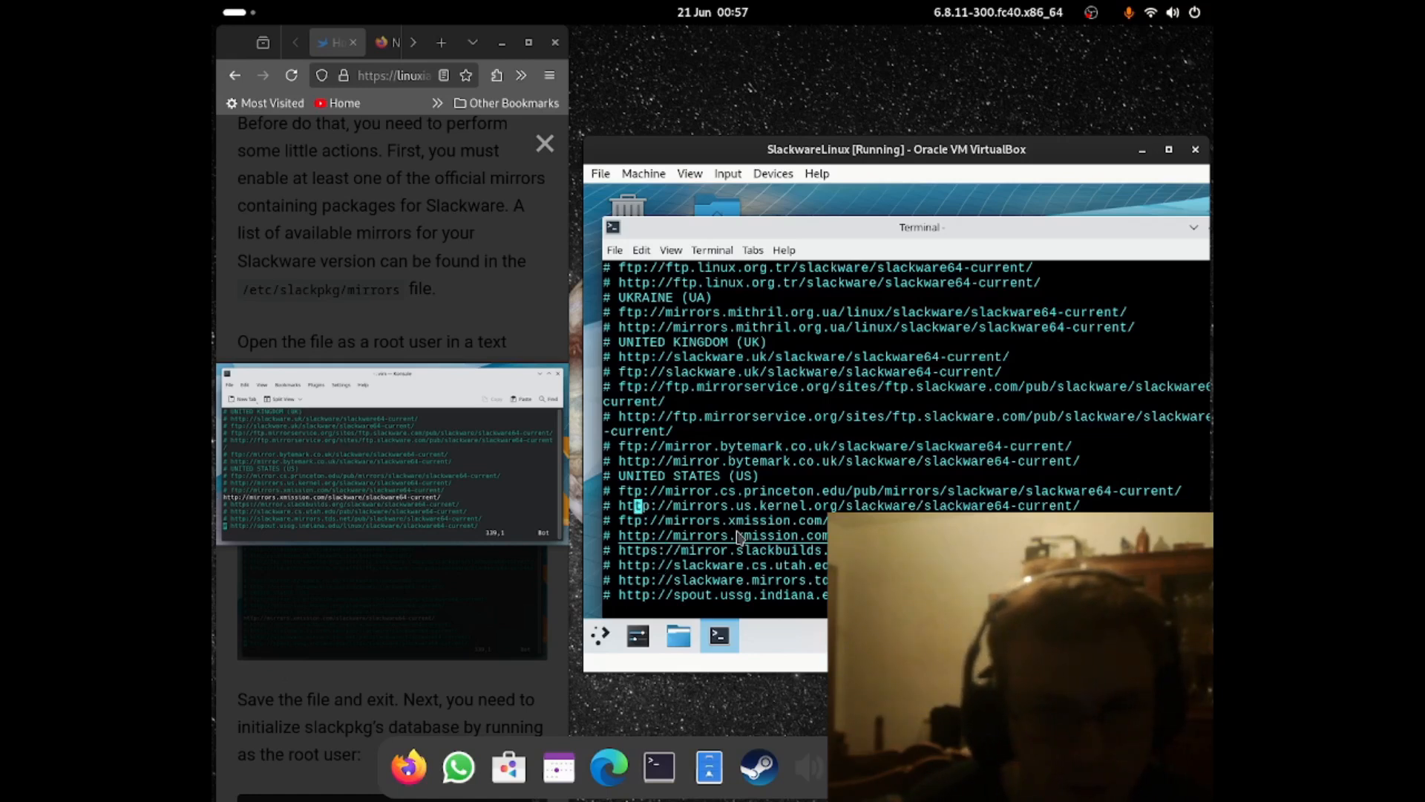
pyautogui.press('Up')
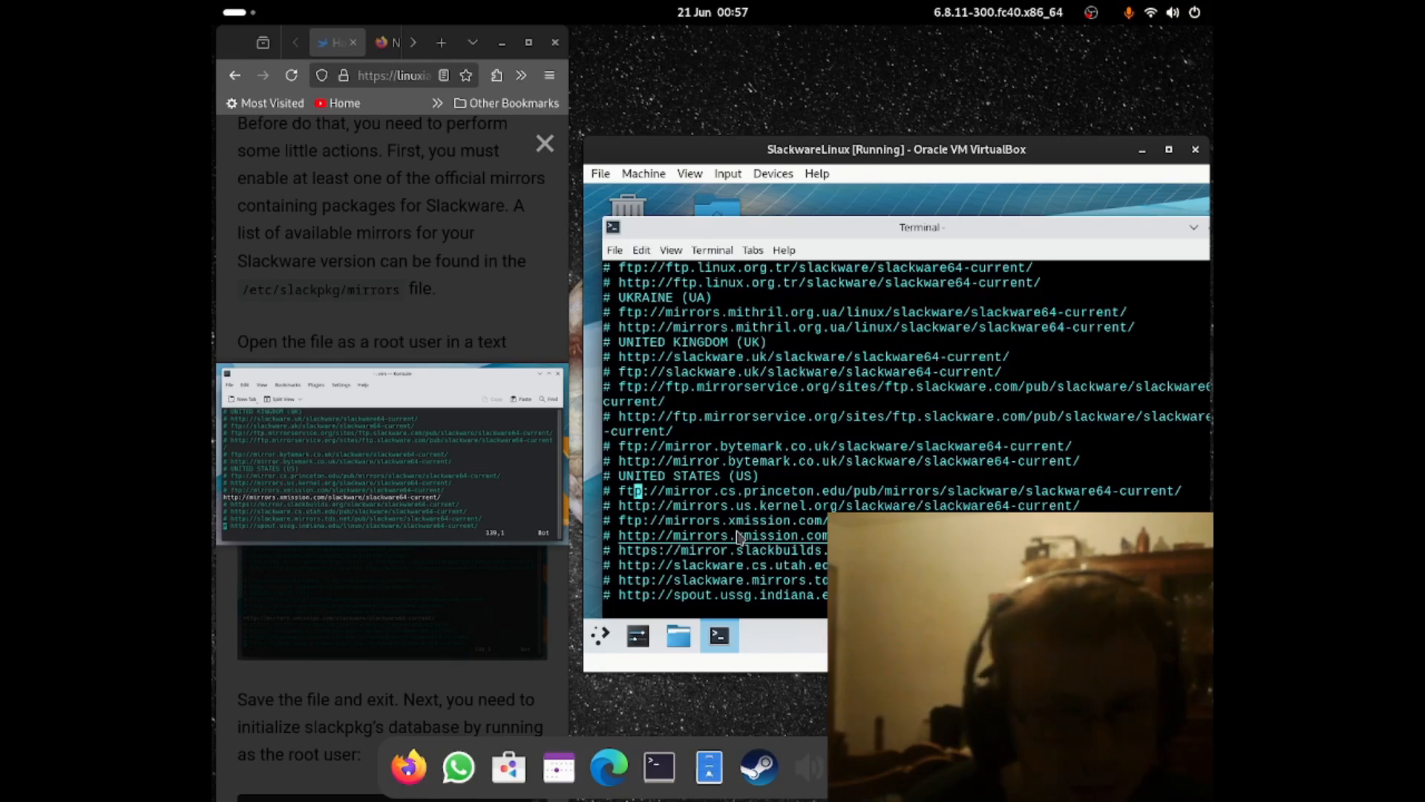
pyautogui.press('Down')
pyautogui.press('Down')
pyautogui.press('Down')
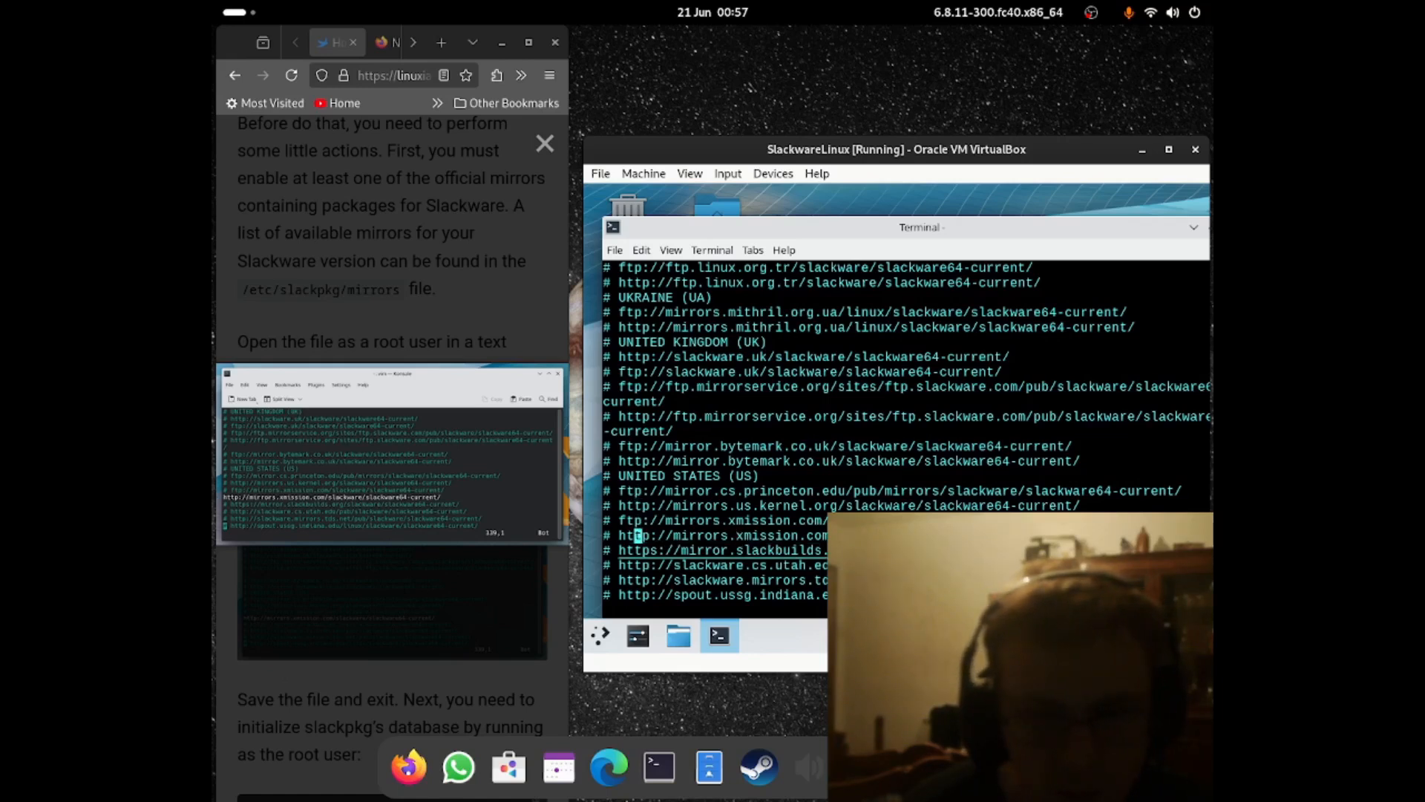
pyautogui.press('Left')
pyautogui.press('Left')
pyautogui.press('Left')
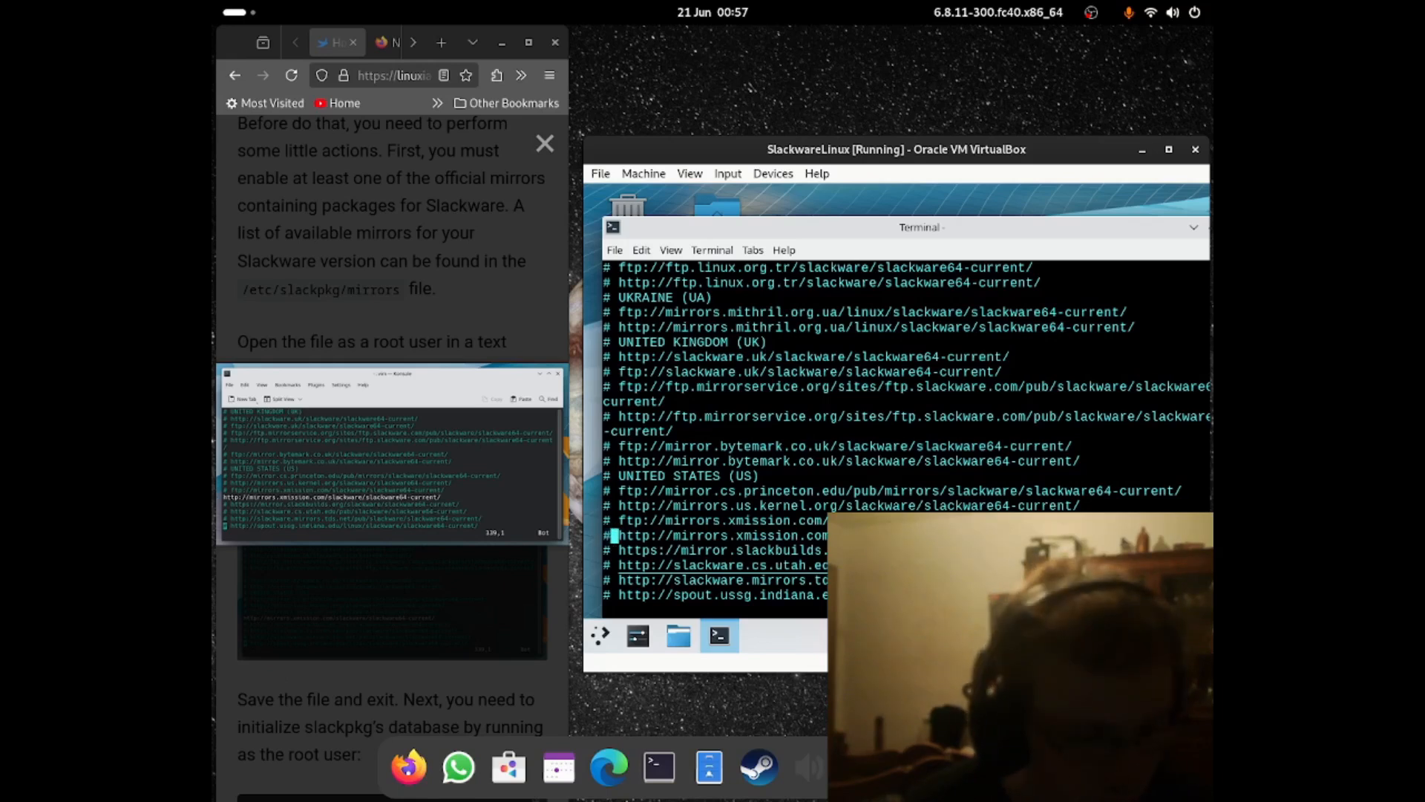
pyautogui.press('x')
pyautogui.press('i')
pyautogui.press('BackSpace')
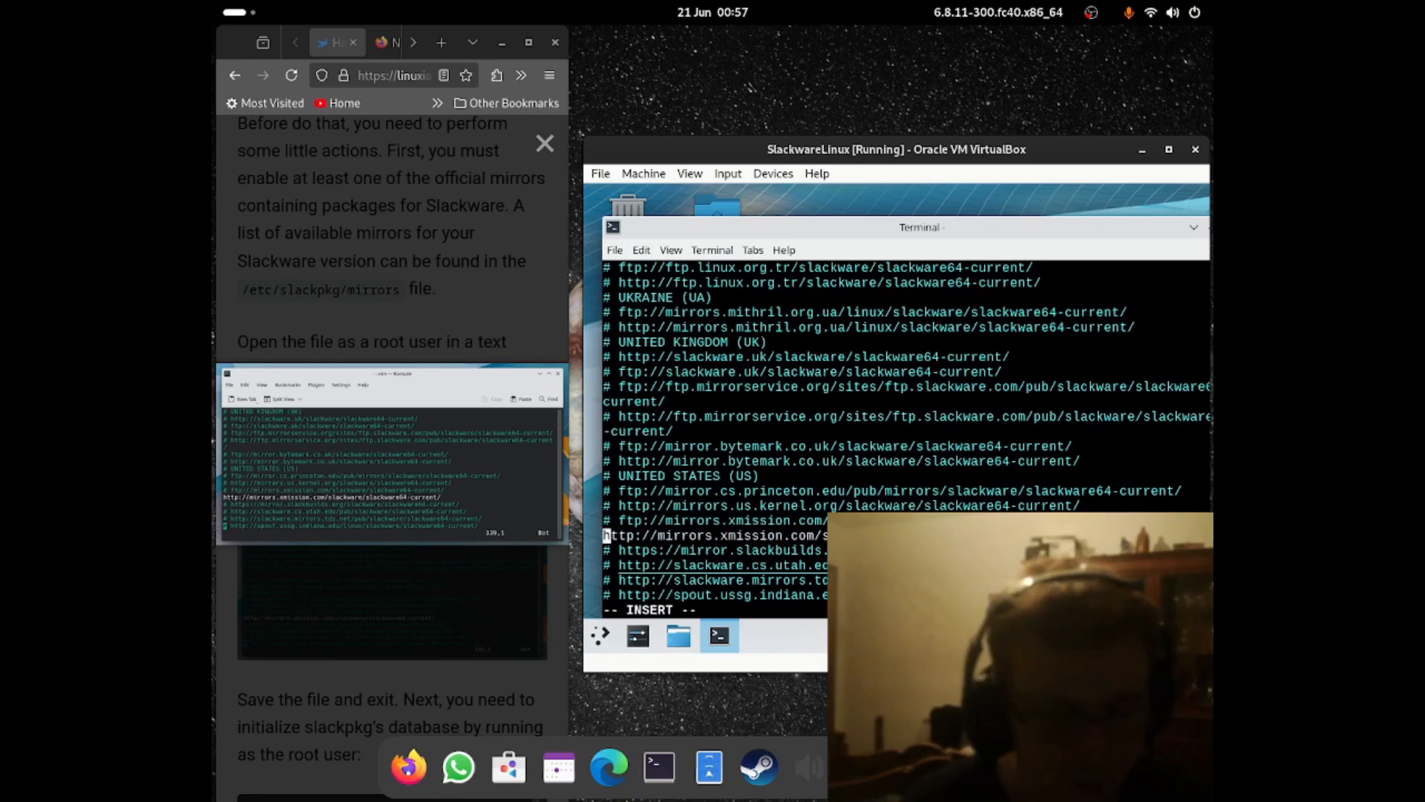
pyautogui.press('Escape')
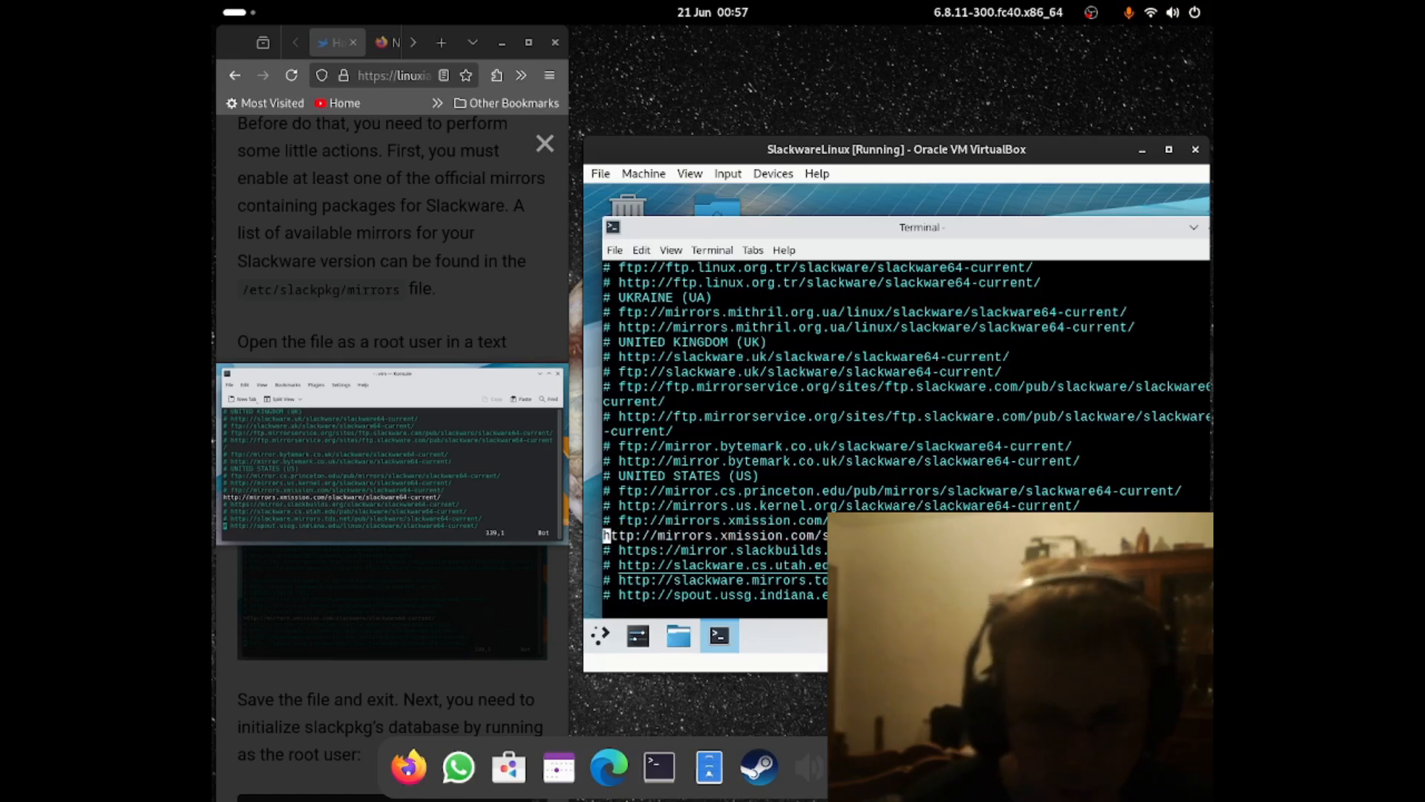
# - Save the mirrors file and quit vim with :wq
pyautogui.write(':')
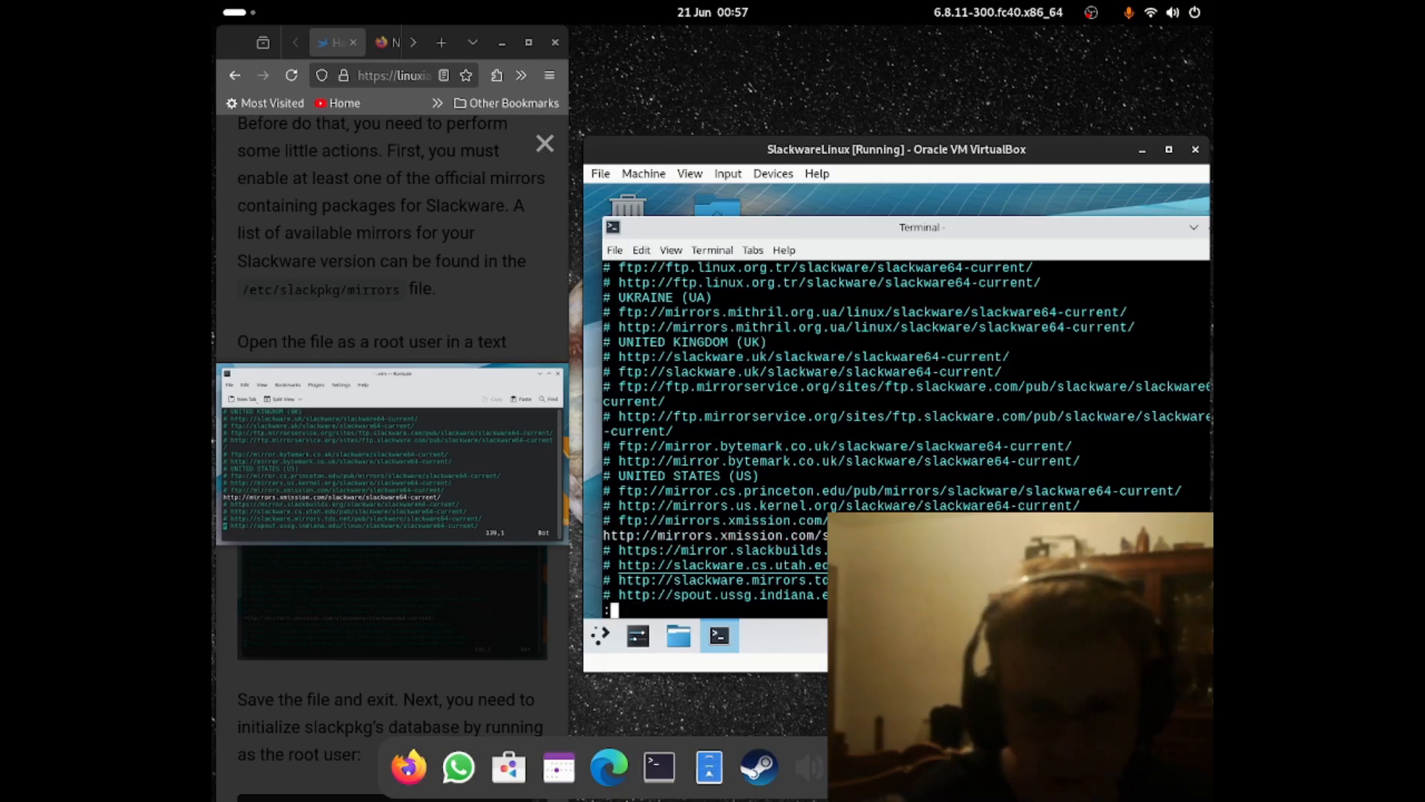
pyautogui.write('wq')
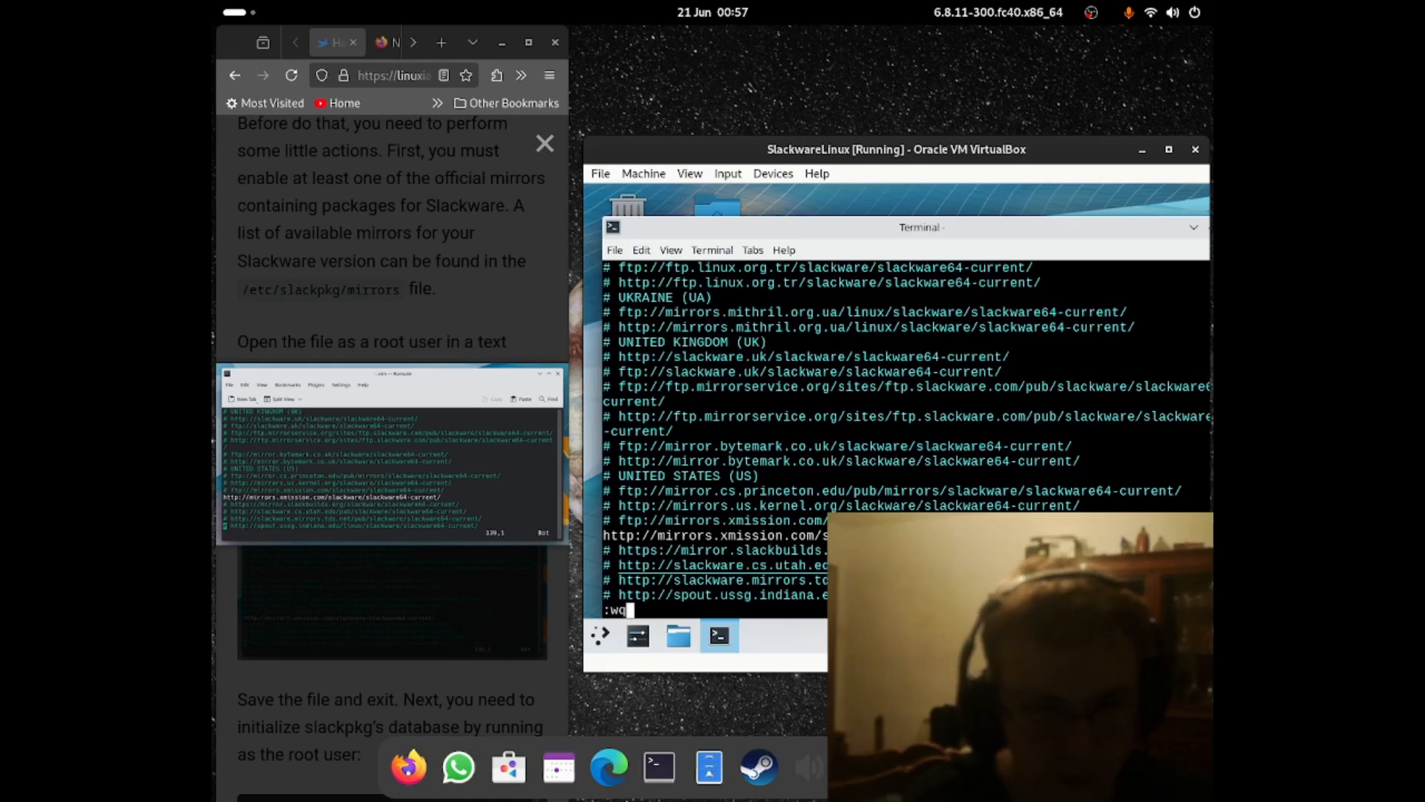
pyautogui.press('Return')
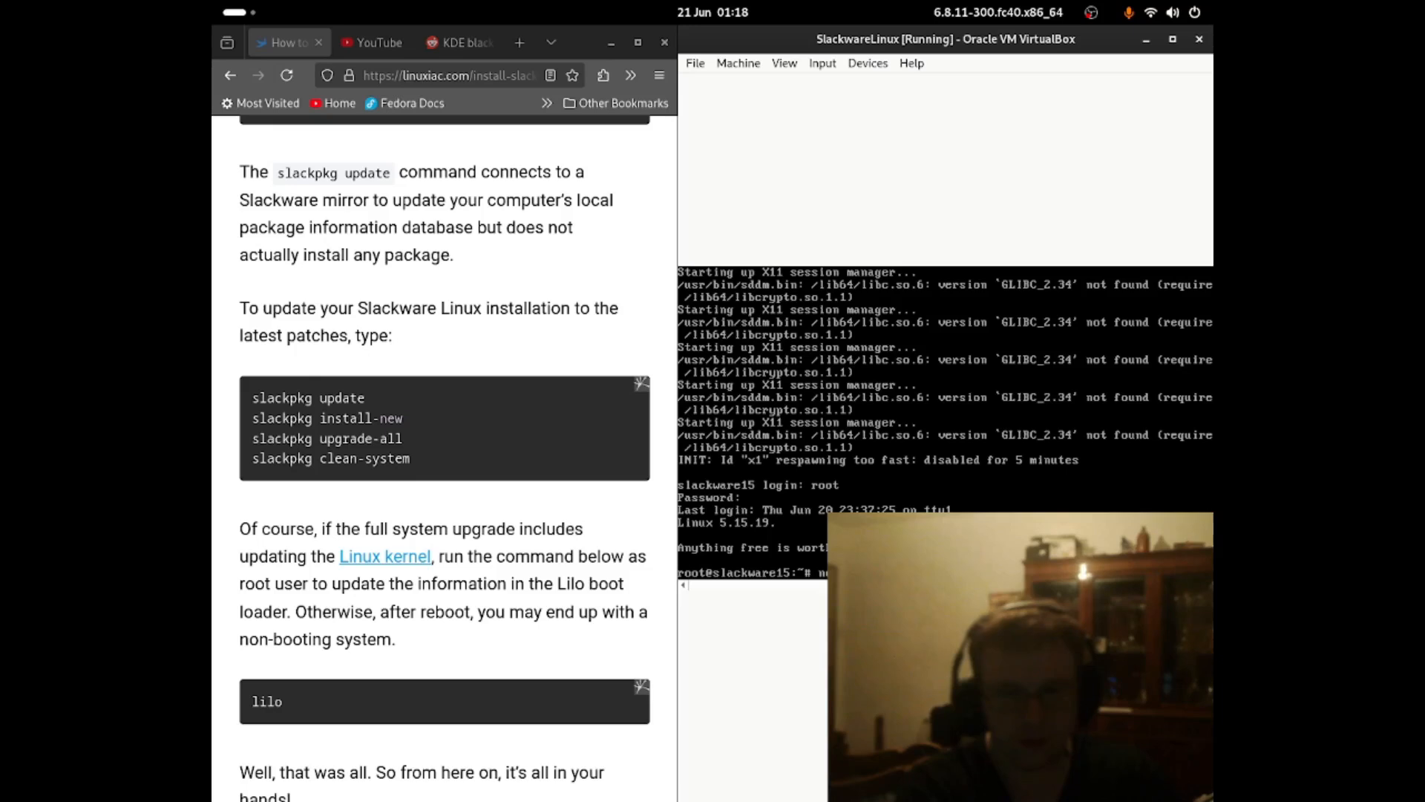
# - Run neofetch at the root prompt and widen the virtual machine window so more of its output fits
pyautogui.press('Return')
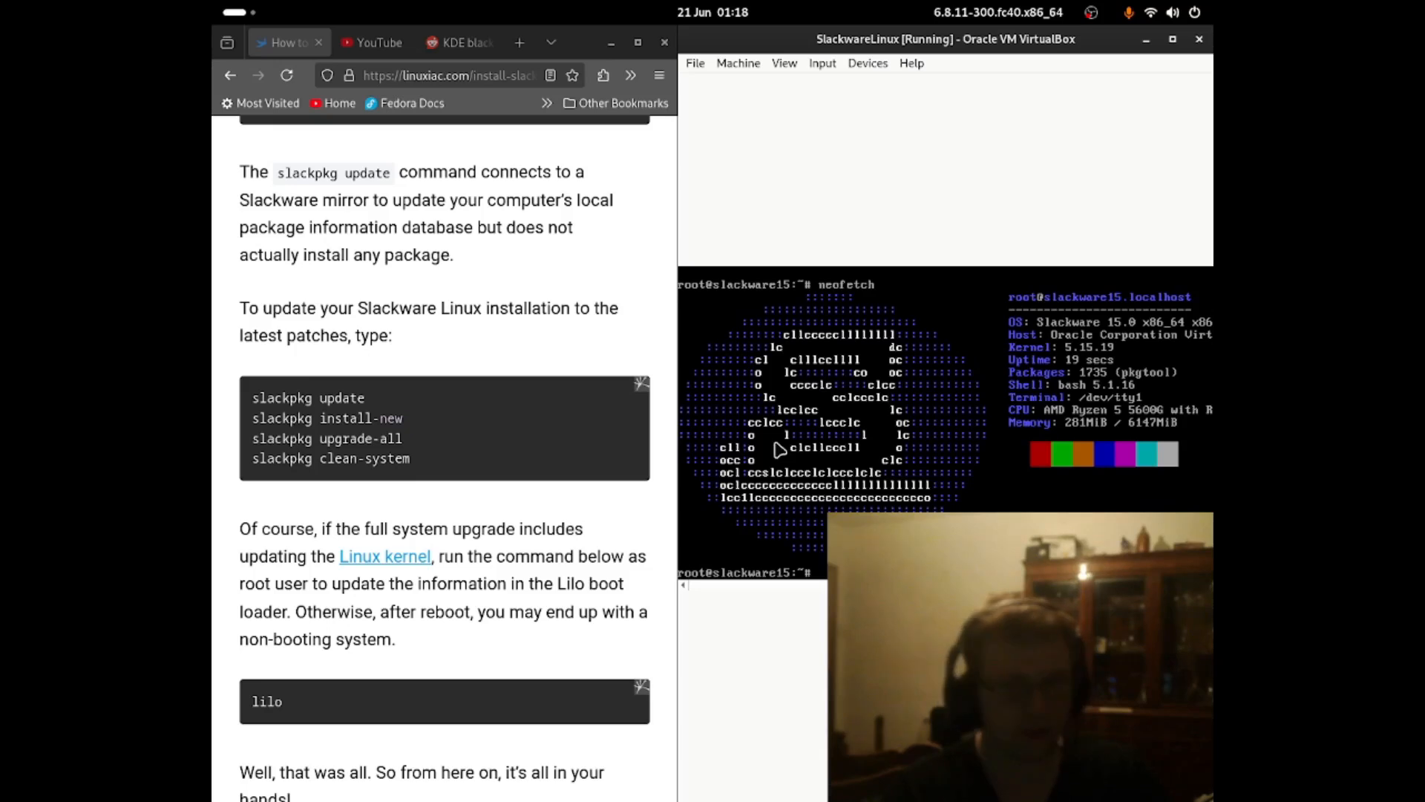
pyautogui.scroll(-10, 671, 280)
pyautogui.moveTo(676, 282); pyautogui.dragTo(504, 281)
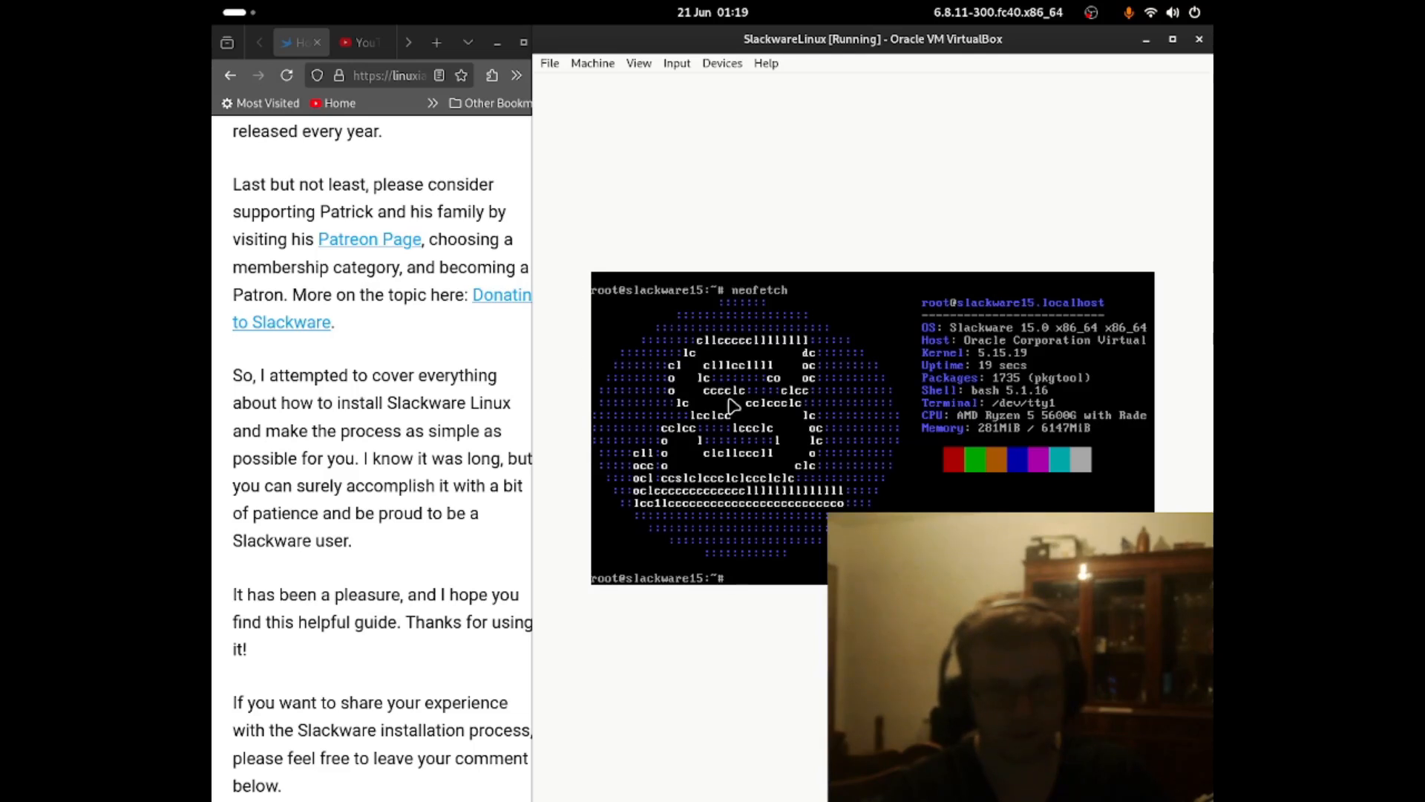
# - Review the guide's post-installation section, from the conclusion back to the mirror setup and the slackpkg update commands
pyautogui.scroll(8, 403, 480)
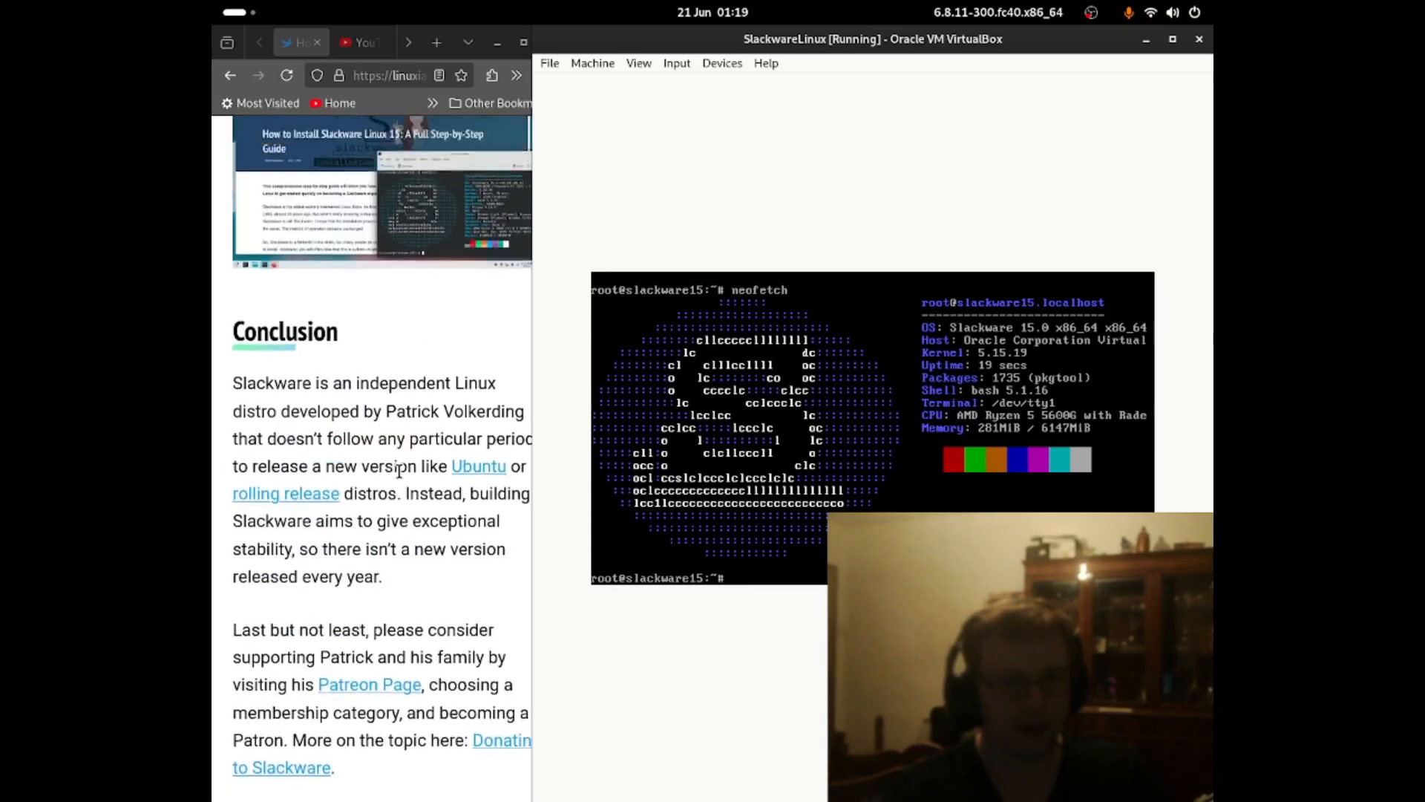
pyautogui.scroll(10, 402, 475)
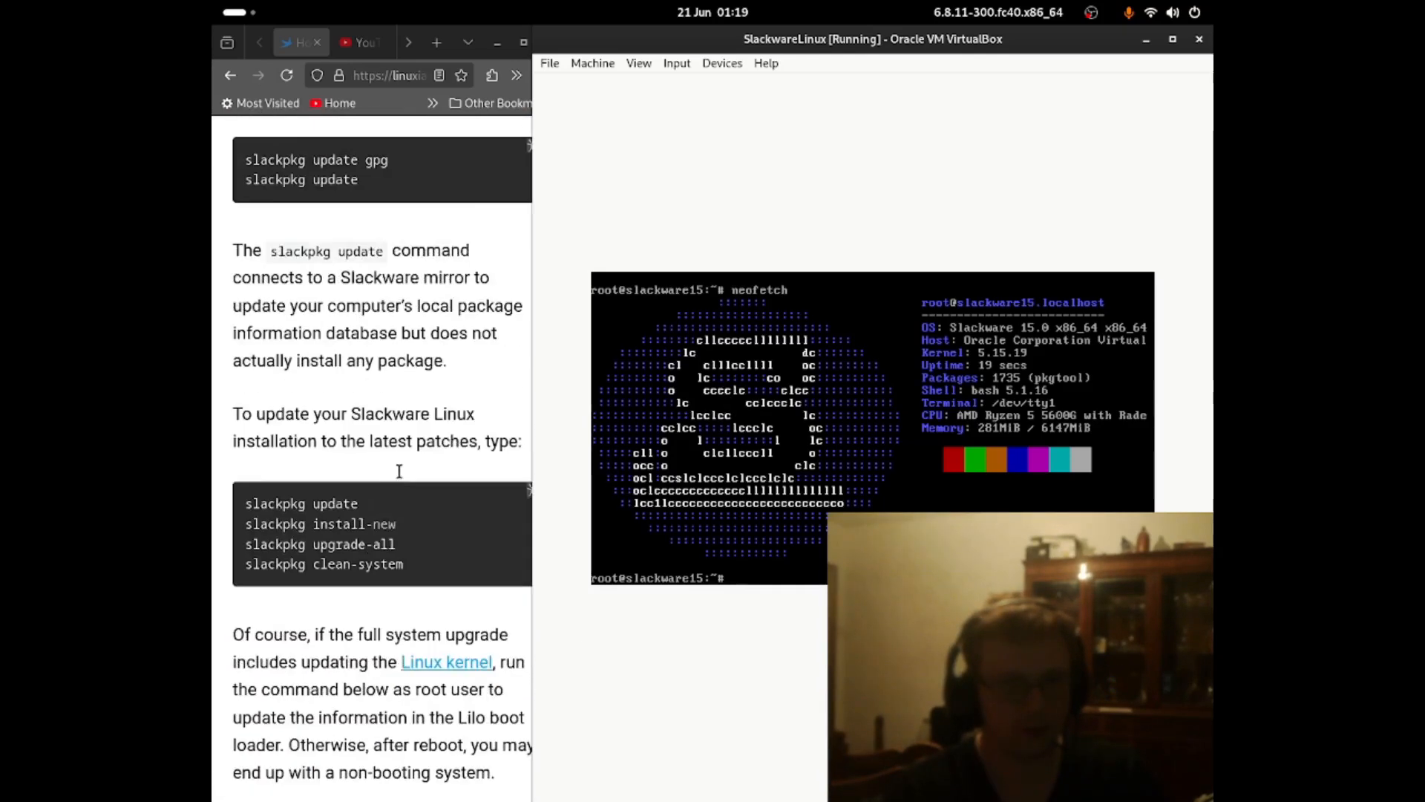
pyautogui.scroll(10, 409, 478)
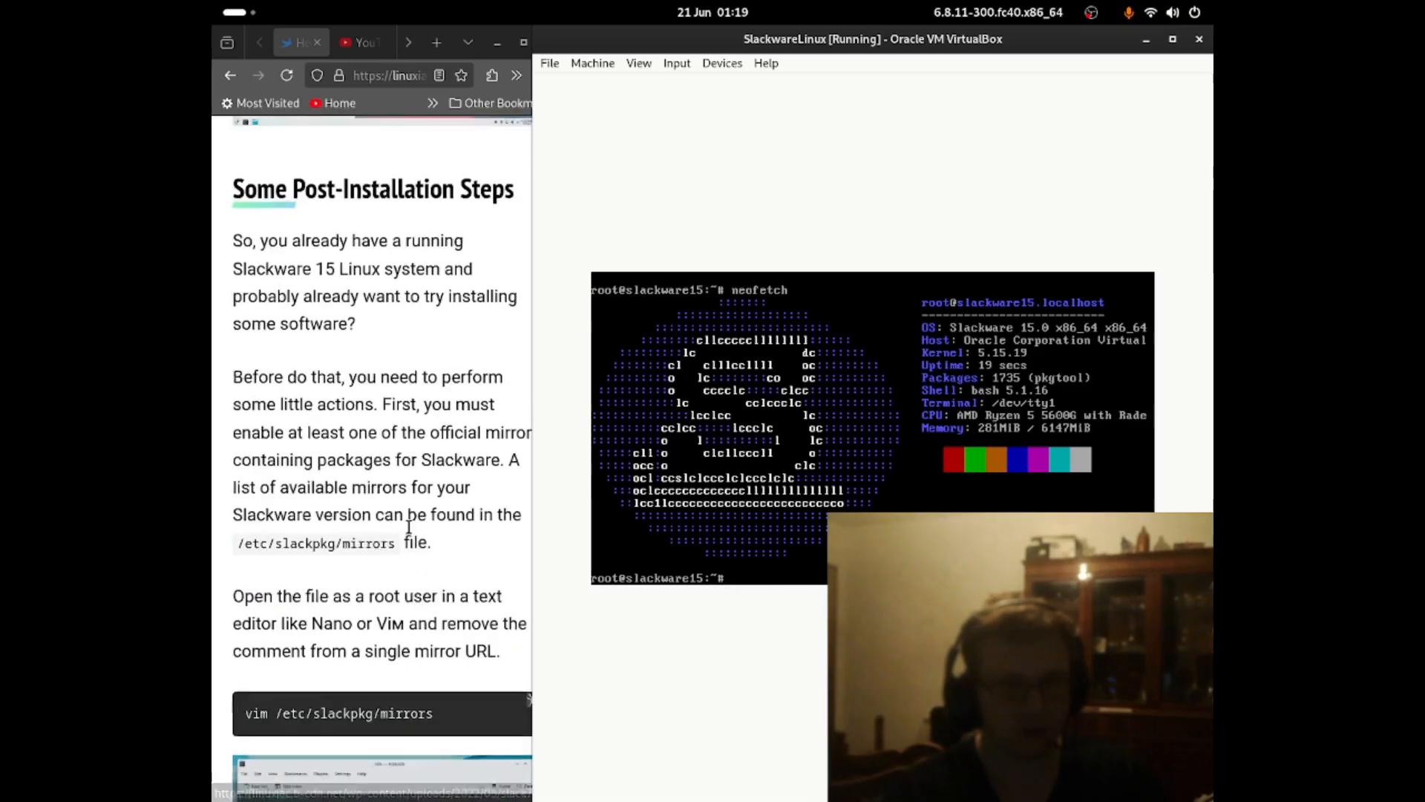
pyautogui.click(403, 503)
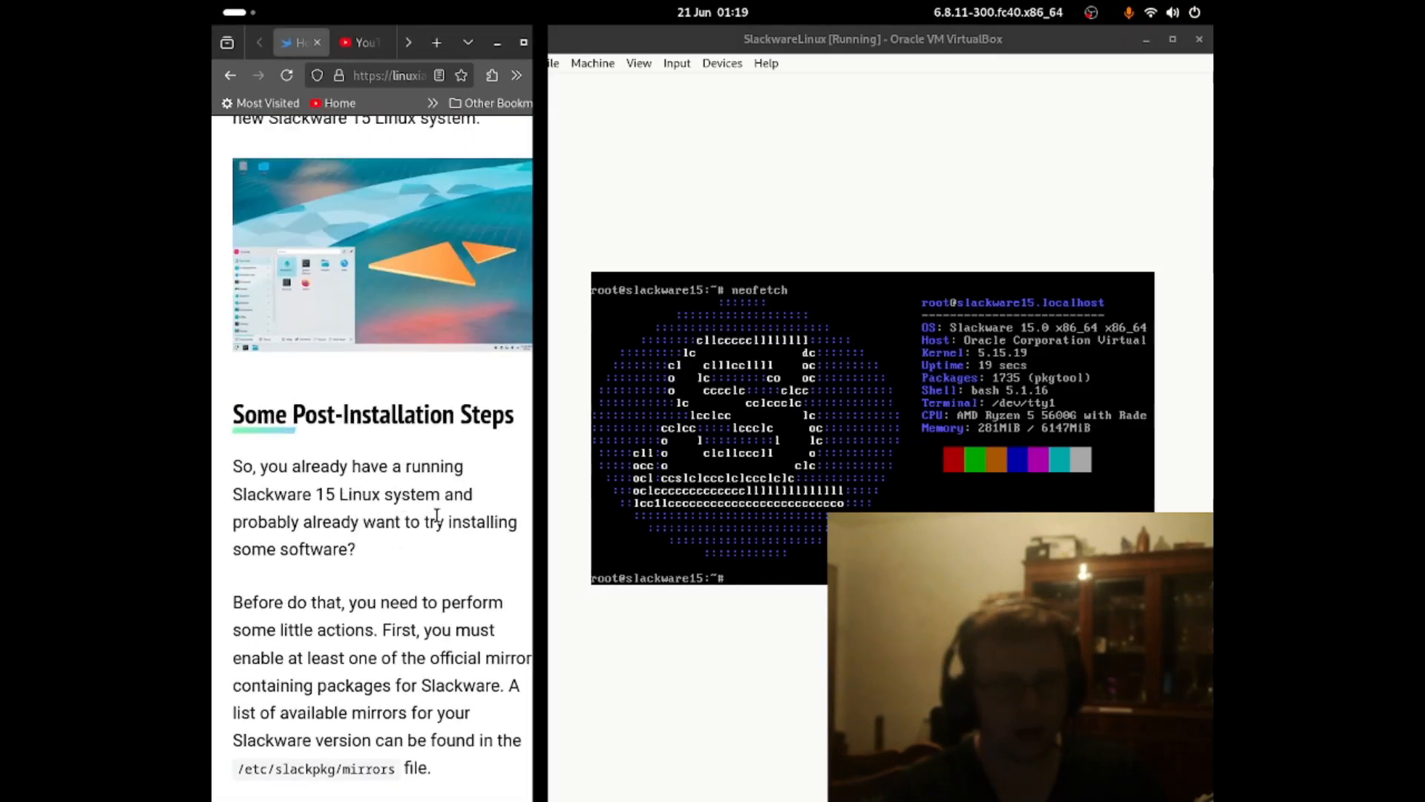
pyautogui.scroll(-10, 440, 518)
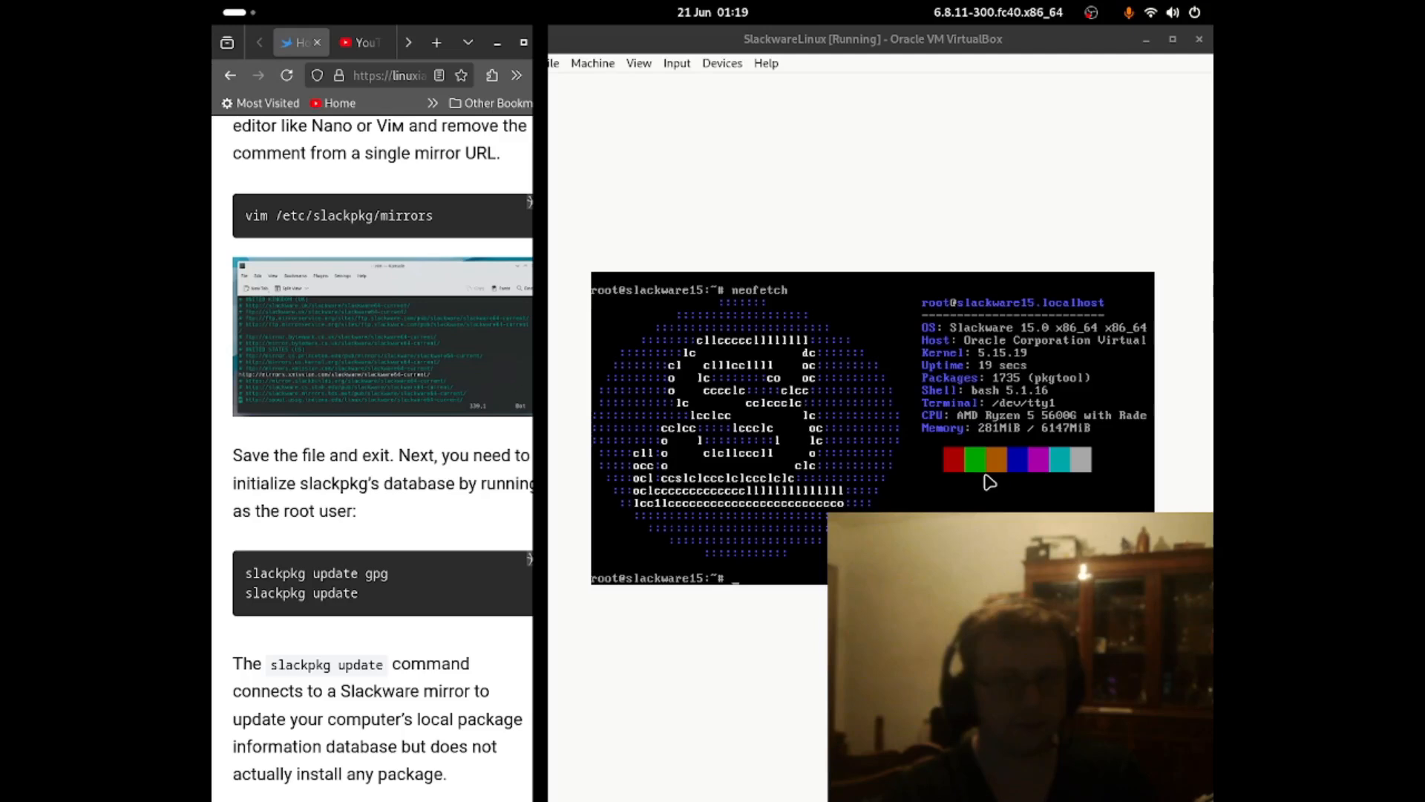
# - Read the linuxiac.com guide from the slackpkg update commands through to its conclusion, and return to the SlackwareLinux virtual machine window
pyautogui.scroll(-4, 454, 570)
pyautogui.scroll(-10, 455, 570)
pyautogui.scroll(4, 265, 459)
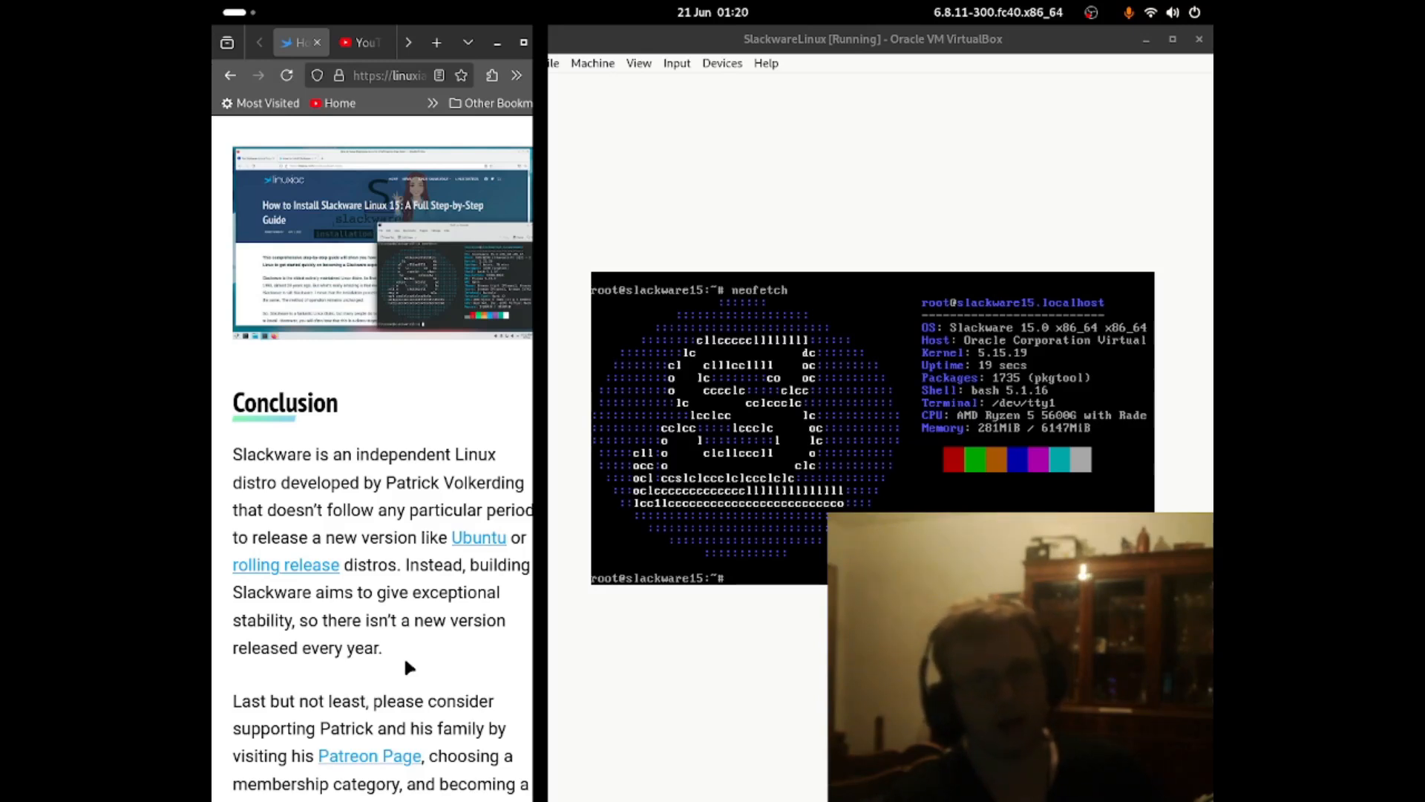
pyautogui.click(564, 648)
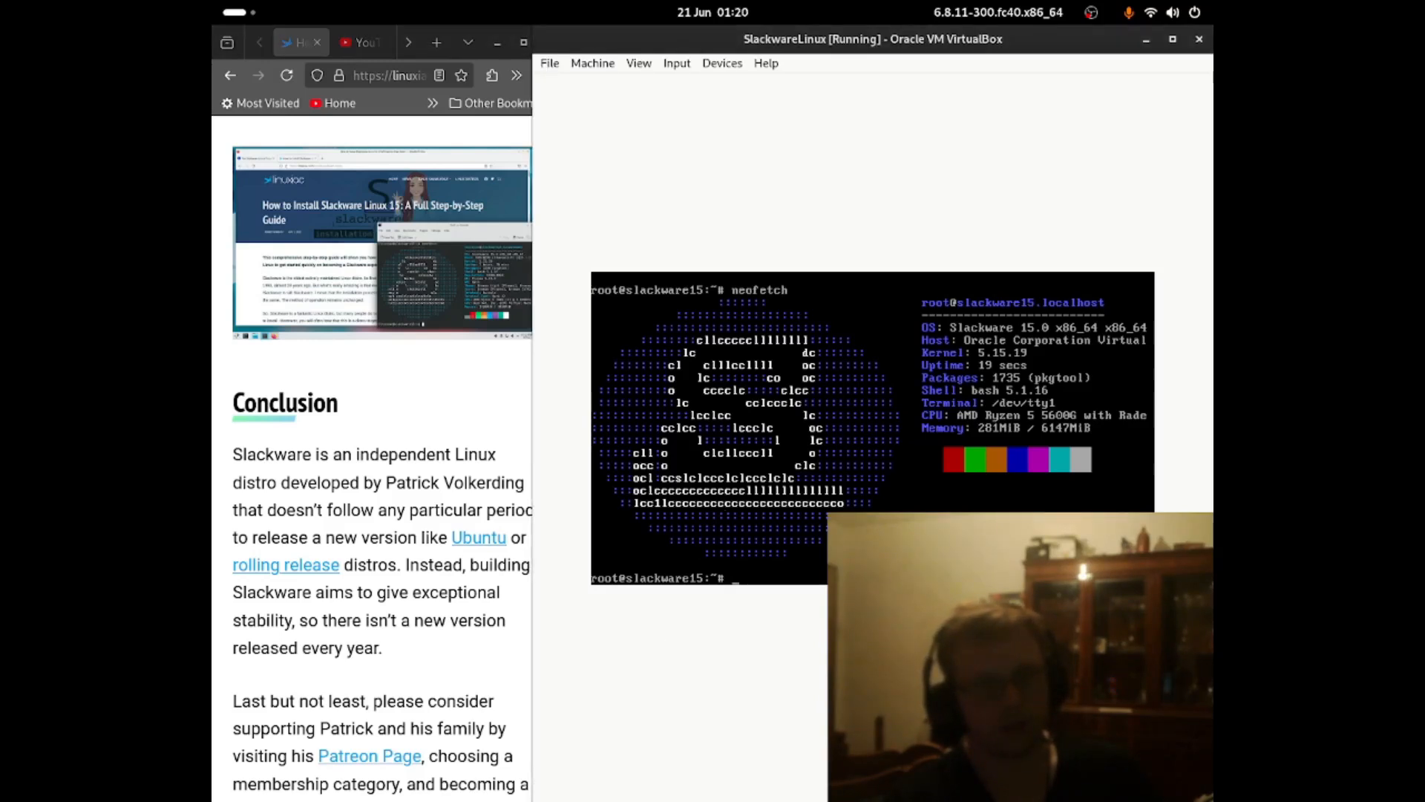